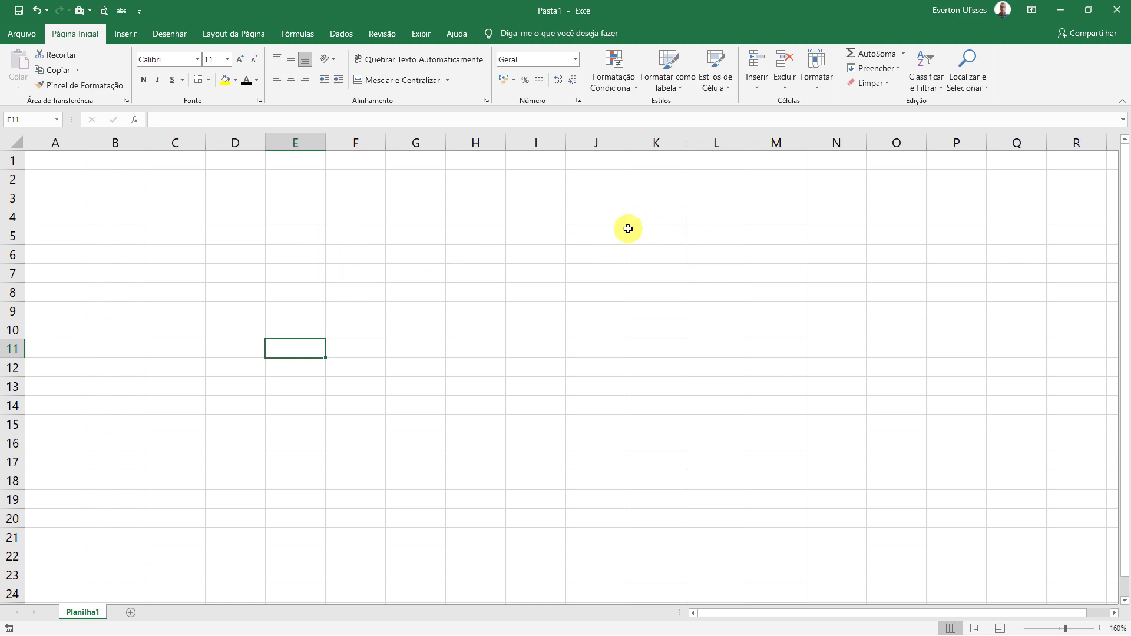
click(414, 219)
drag(540, 236, 681, 344)
click(348, 251)
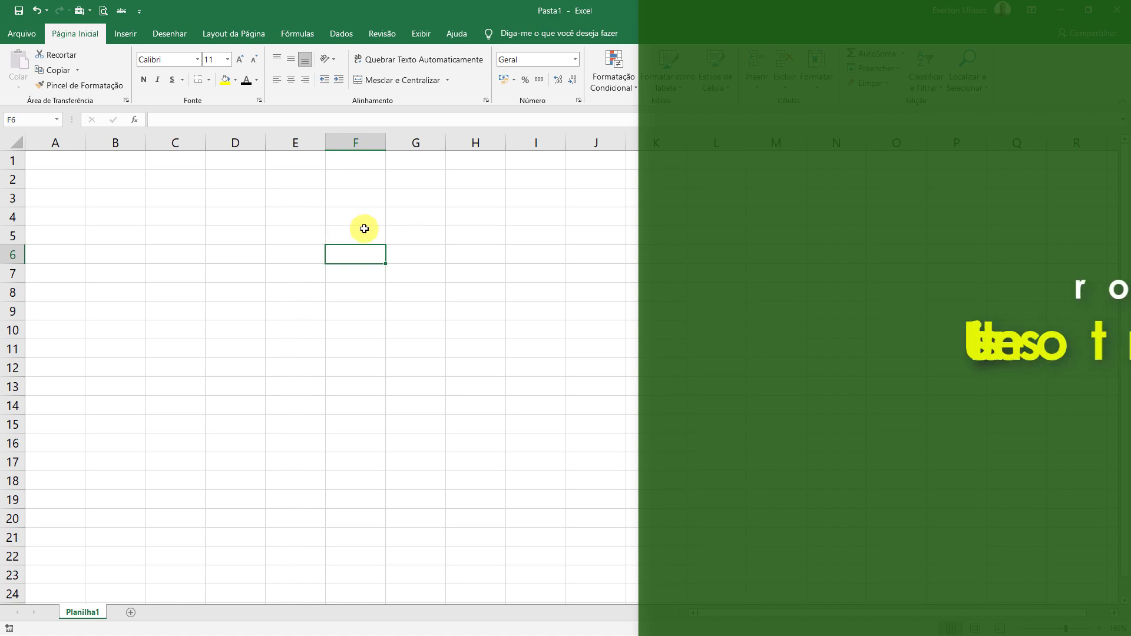
click(364, 228)
drag(498, 204, 514, 204)
click(487, 205)
click(394, 240)
click(377, 248)
click(291, 225)
click(427, 228)
click(716, 217)
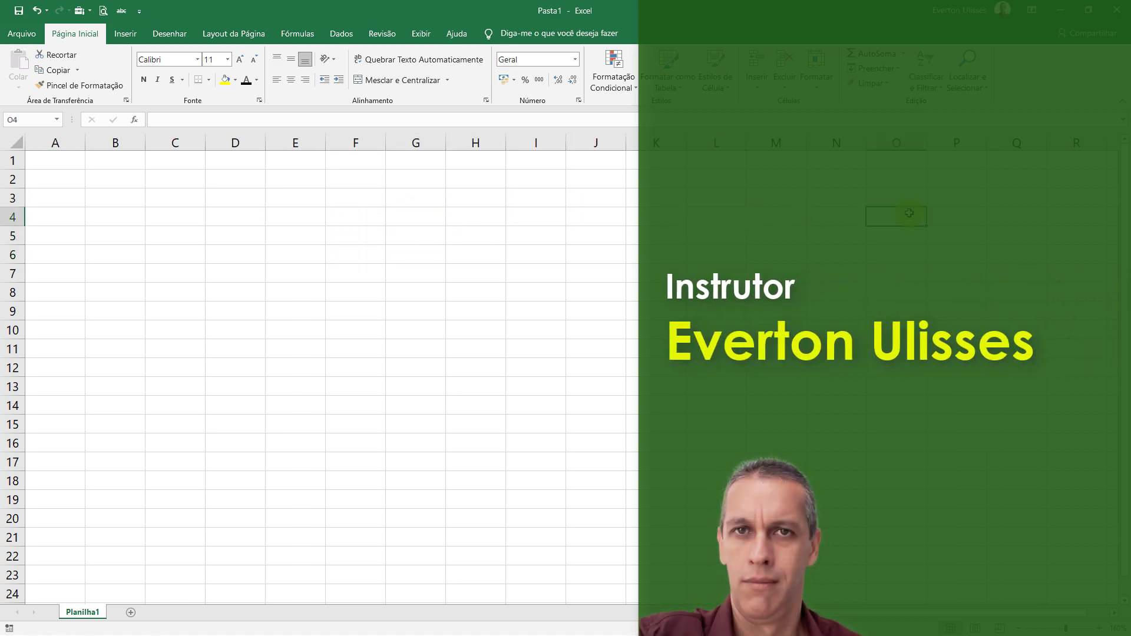
click(401, 237)
click(340, 207)
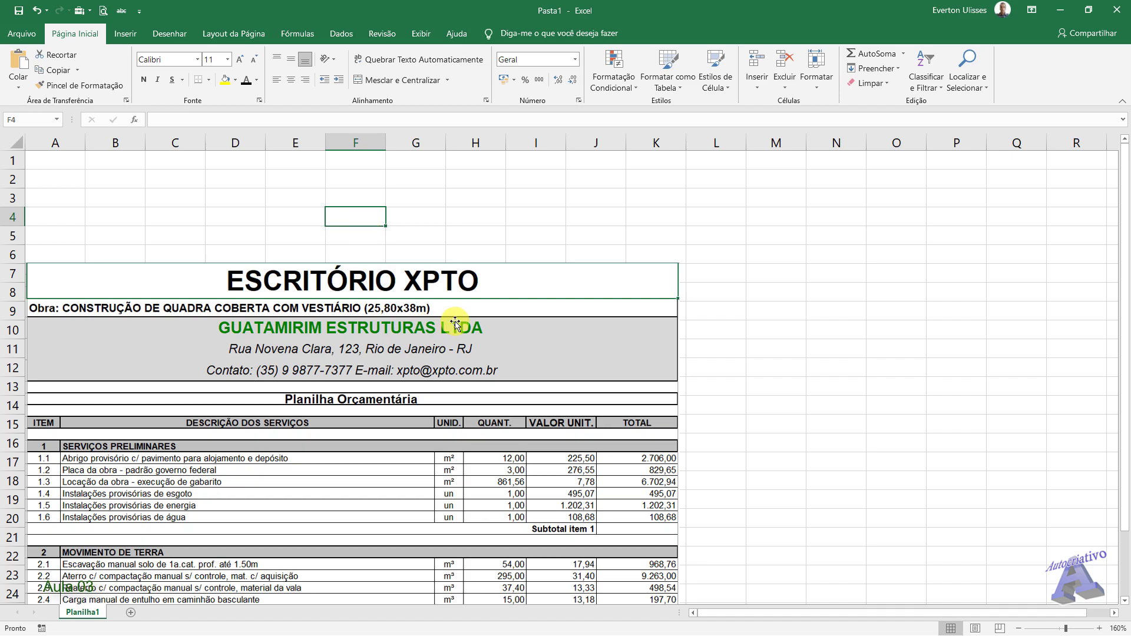
Step: Move the reference budget image around the worksheet, leaving the first rows free above it
drag(284, 345, 277, 389)
drag(158, 342, 235, 257)
drag(281, 408, 364, 395)
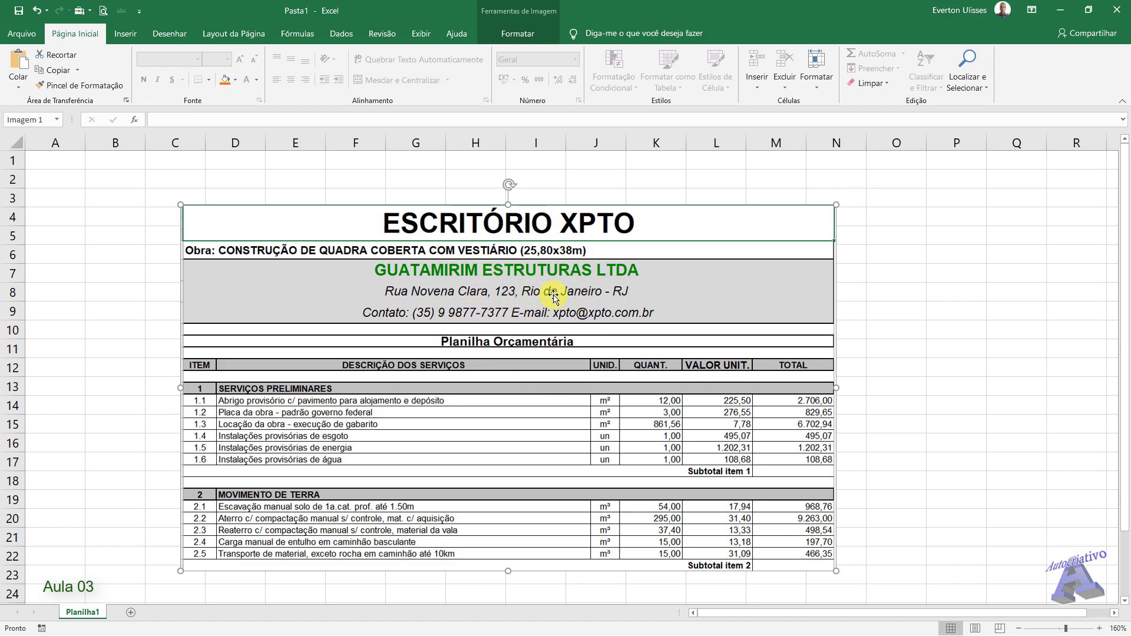
drag(554, 298, 402, 393)
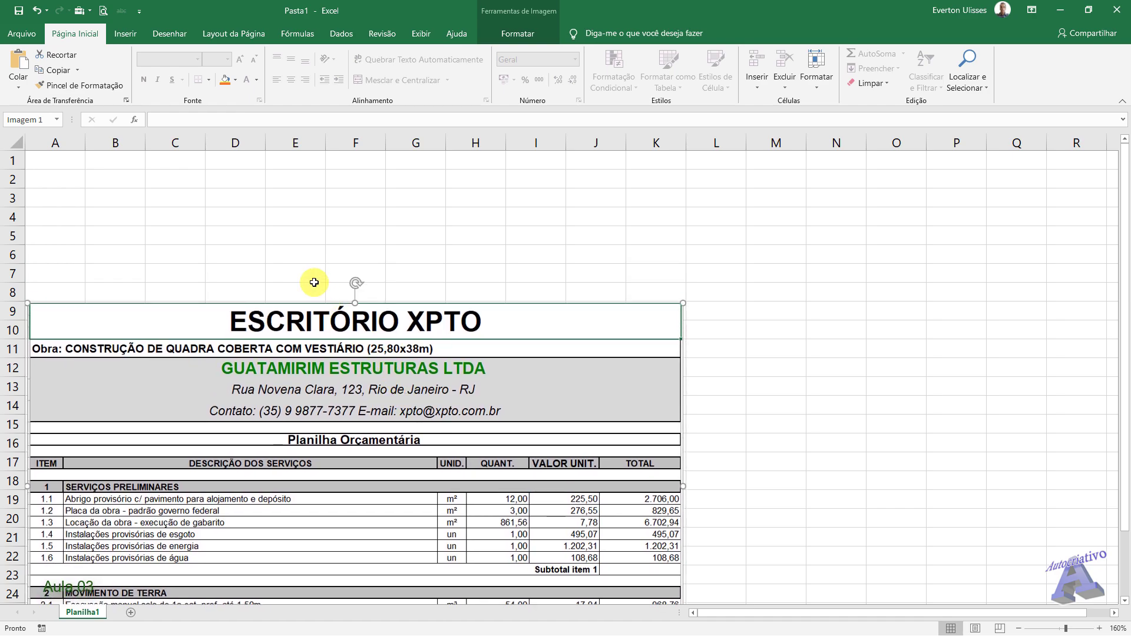
drag(339, 347, 373, 317)
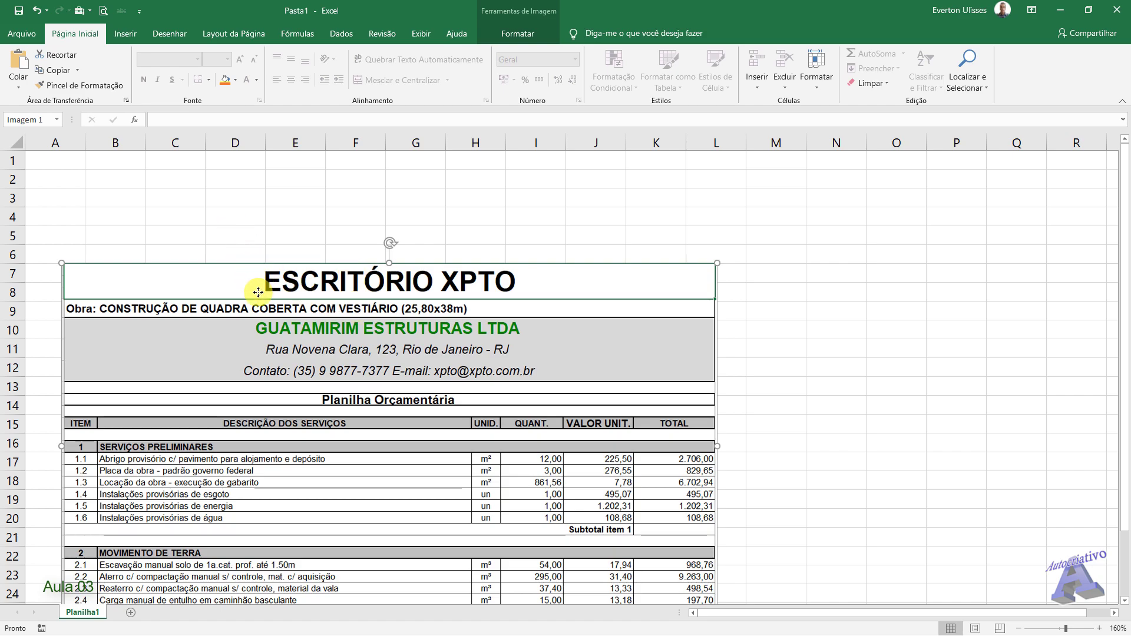
drag(259, 291, 244, 306)
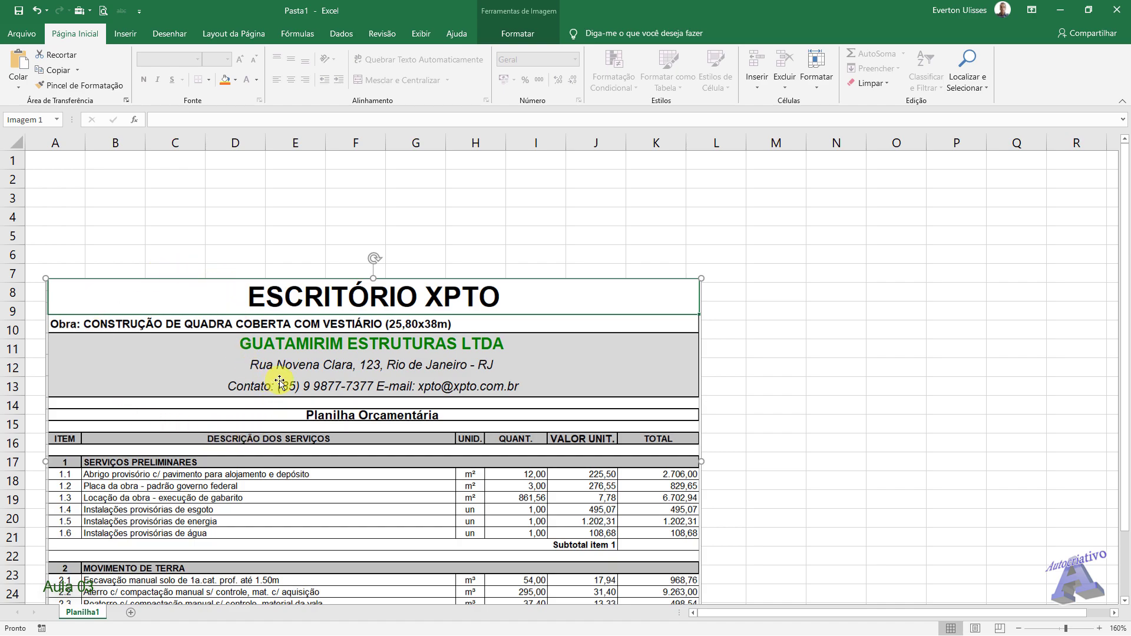
drag(260, 363, 321, 313)
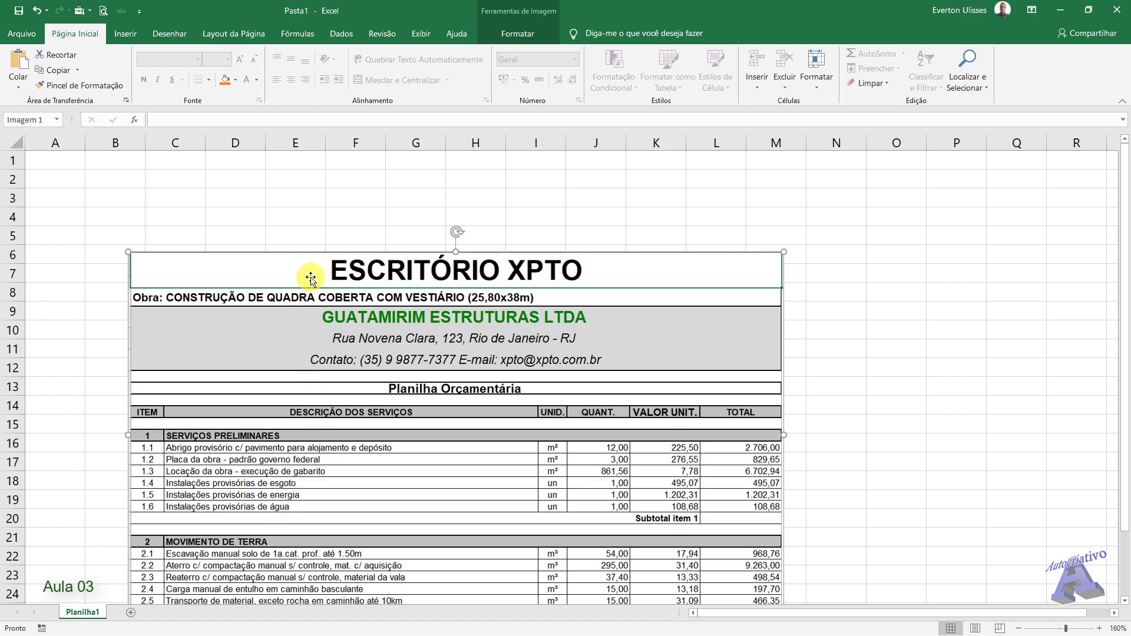
Step: Increase the height of row 1 to about double and move the reference budget image so it starts in column A at row 4
click(175, 198)
drag(20, 169, 18, 190)
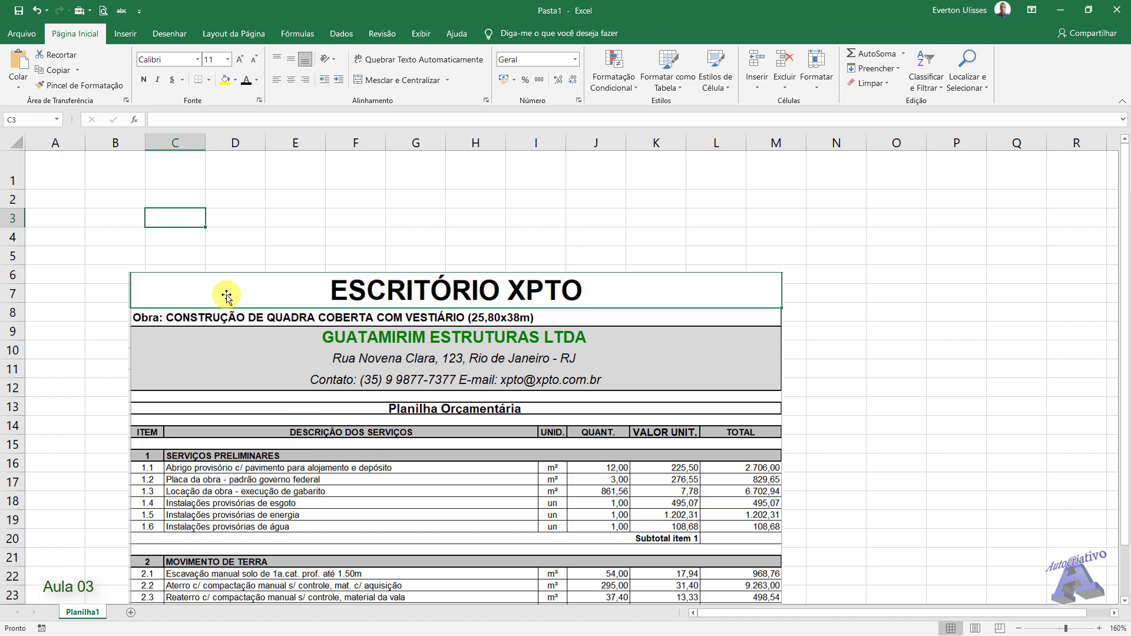
drag(387, 343, 293, 300)
Step: Enter the title "ESCRITÓRIO XPTO" in cell A1
click(73, 181)
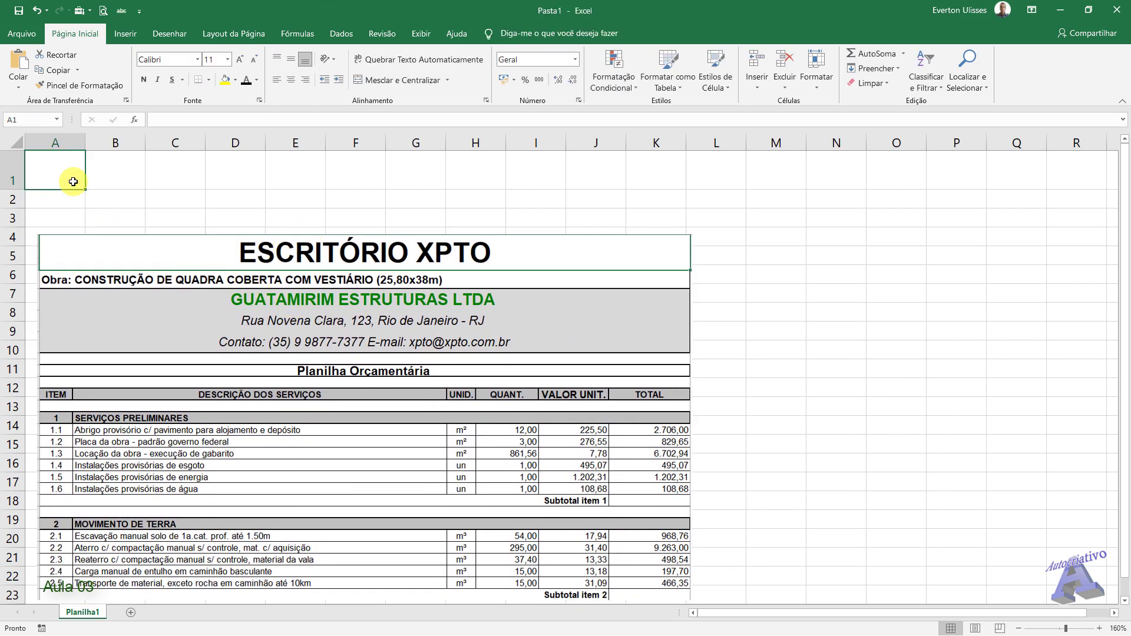
text(ESCRITÓRIO XP)
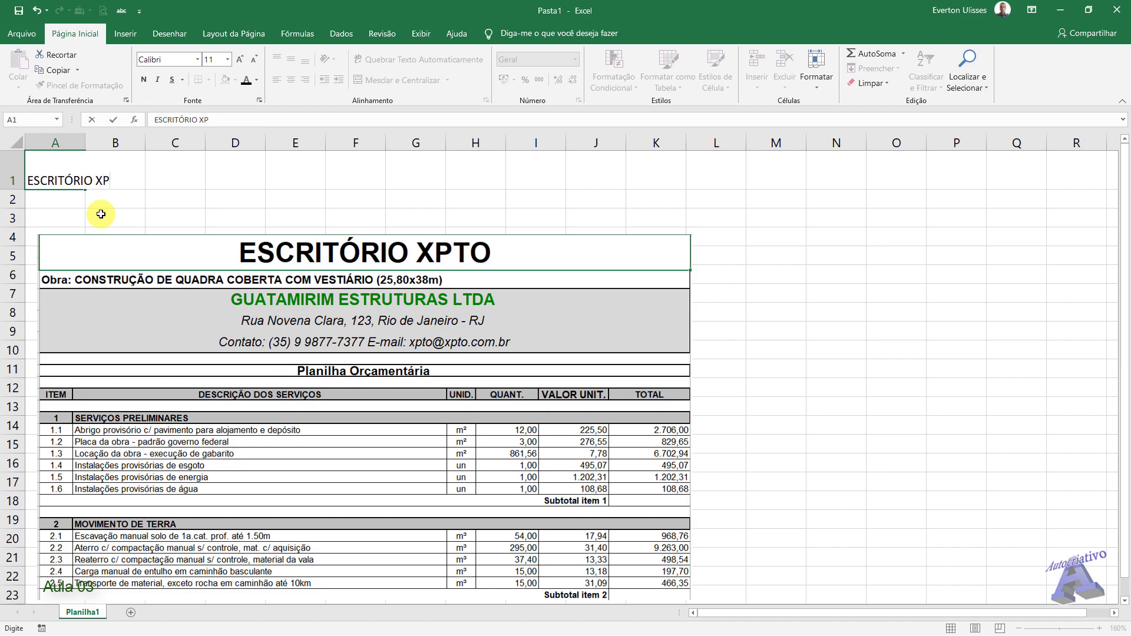
text(TO)
click(101, 214)
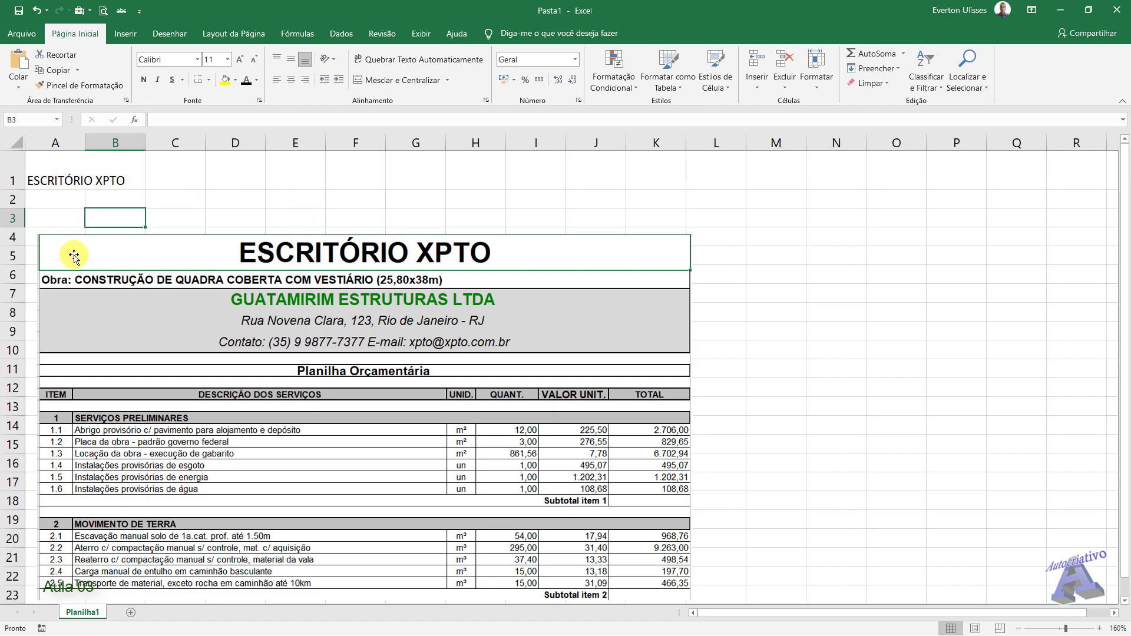
Step: Enter "Obra: CONSTRUÇÃO DE QUADRA COBERTA COM VESTIÁRIO (" in cell A2
click(64, 198)
text(OBR)
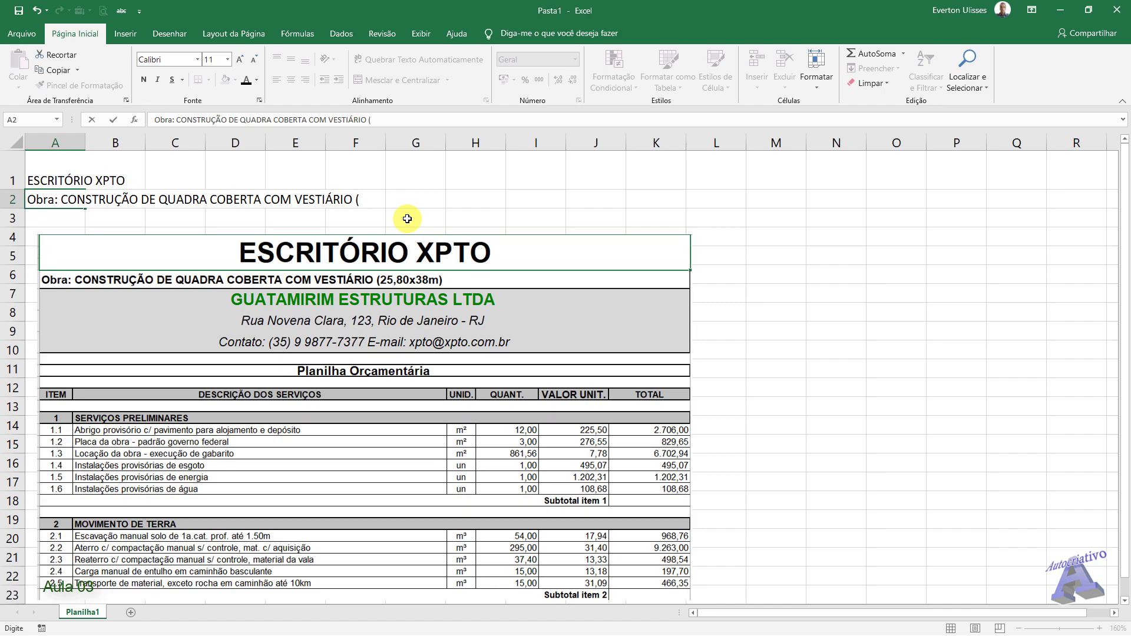
key(Return)
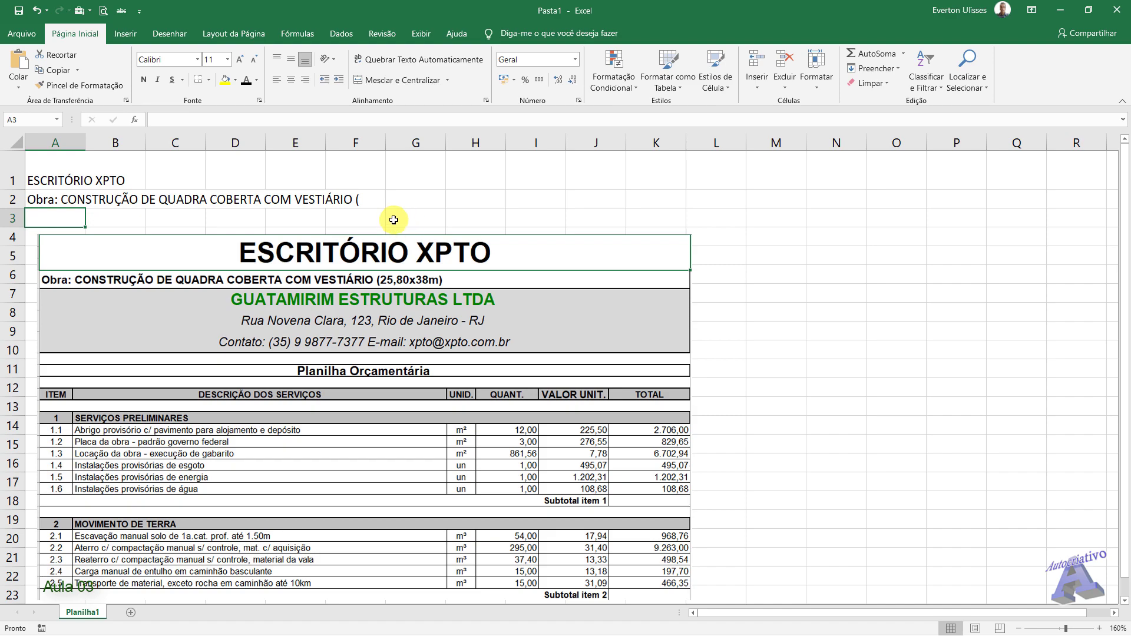
Step: Compare the content of cell A2 with its neighbouring cells in row 2 to see where the Obra text is stored
click(372, 199)
click(74, 200)
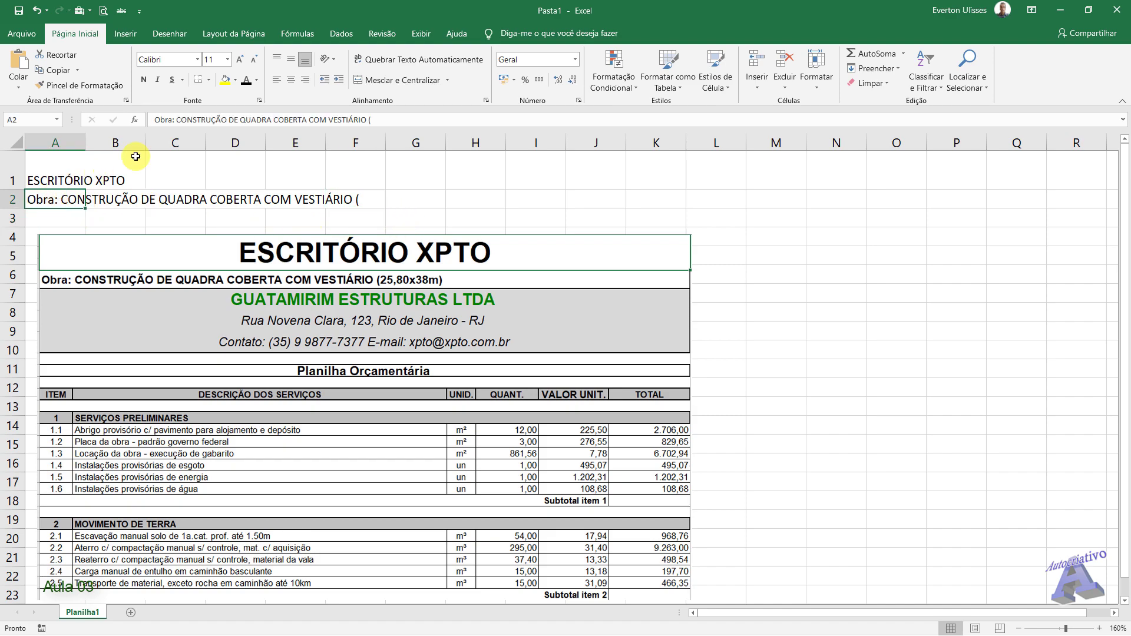
click(386, 119)
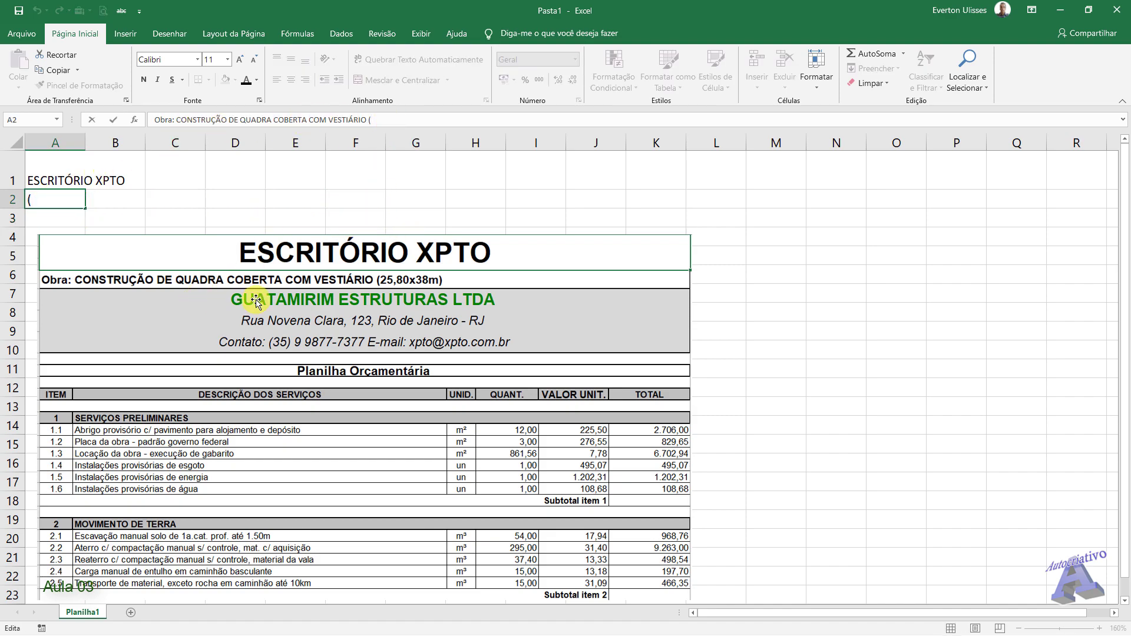
click(182, 235)
click(177, 217)
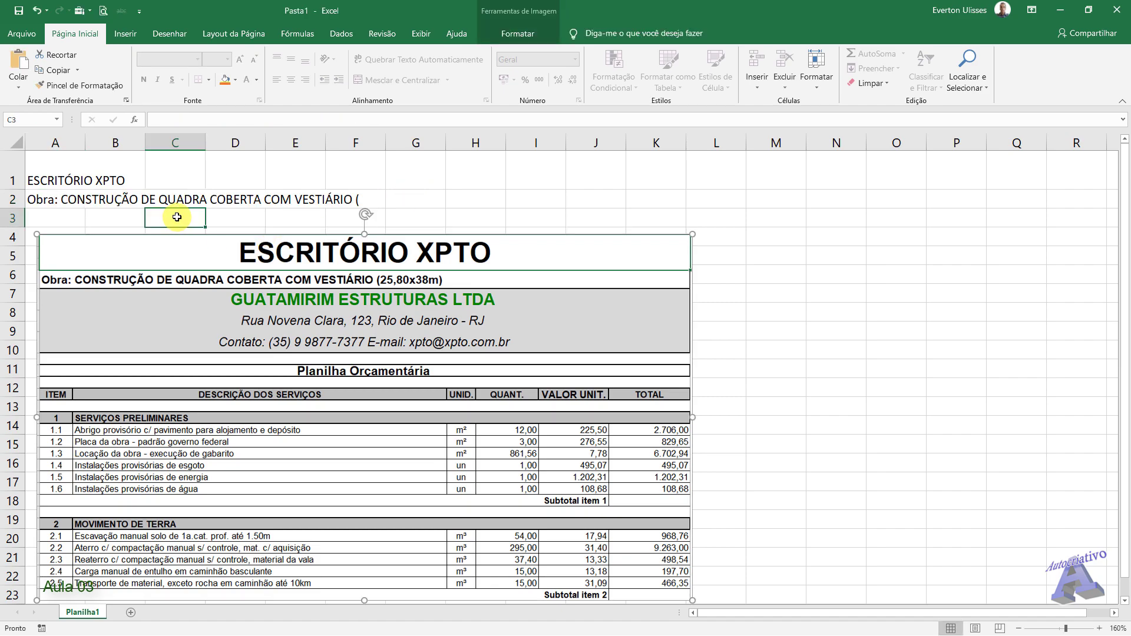
click(254, 201)
click(164, 203)
click(254, 201)
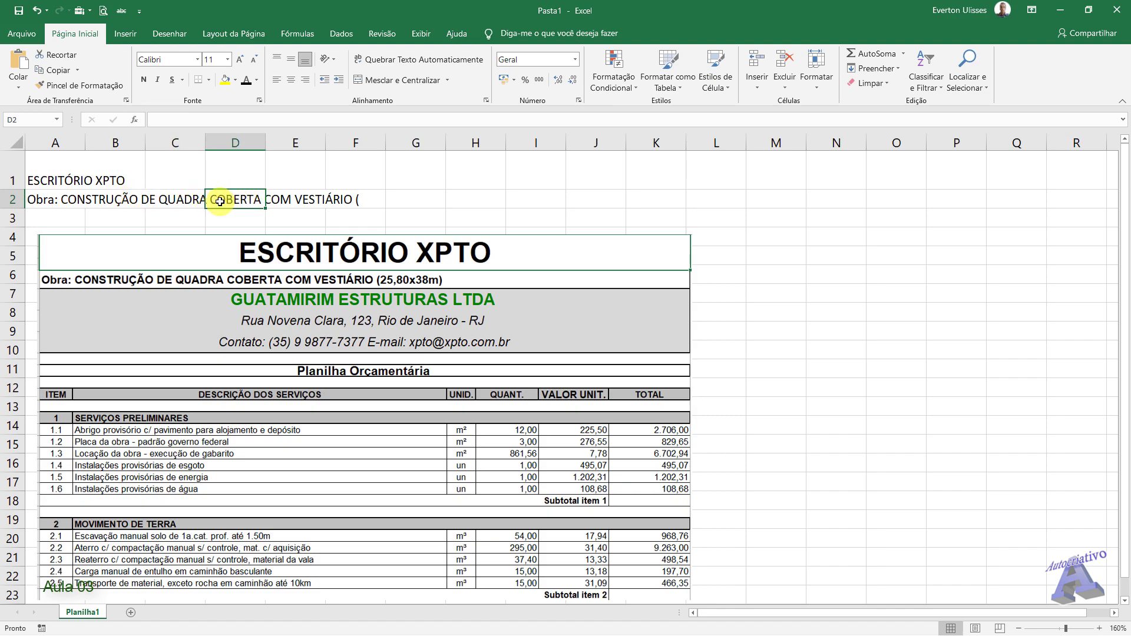
Step: Enter the figure 25,8 in parentheses in cell F2, over the overflowing Obra text
double_click(374, 198)
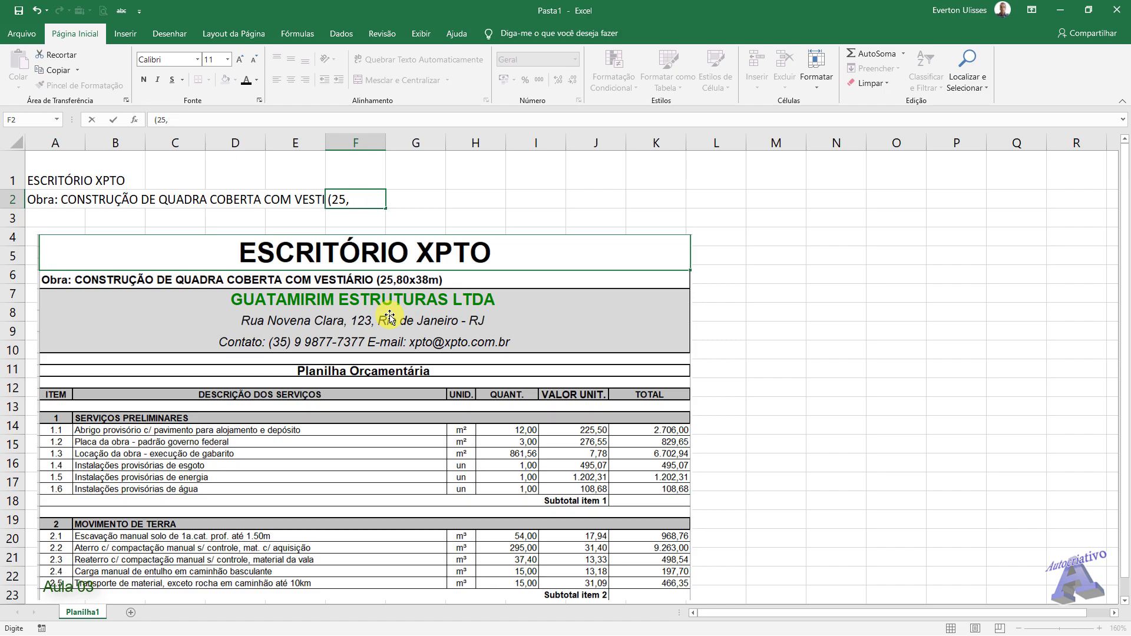
key(Return)
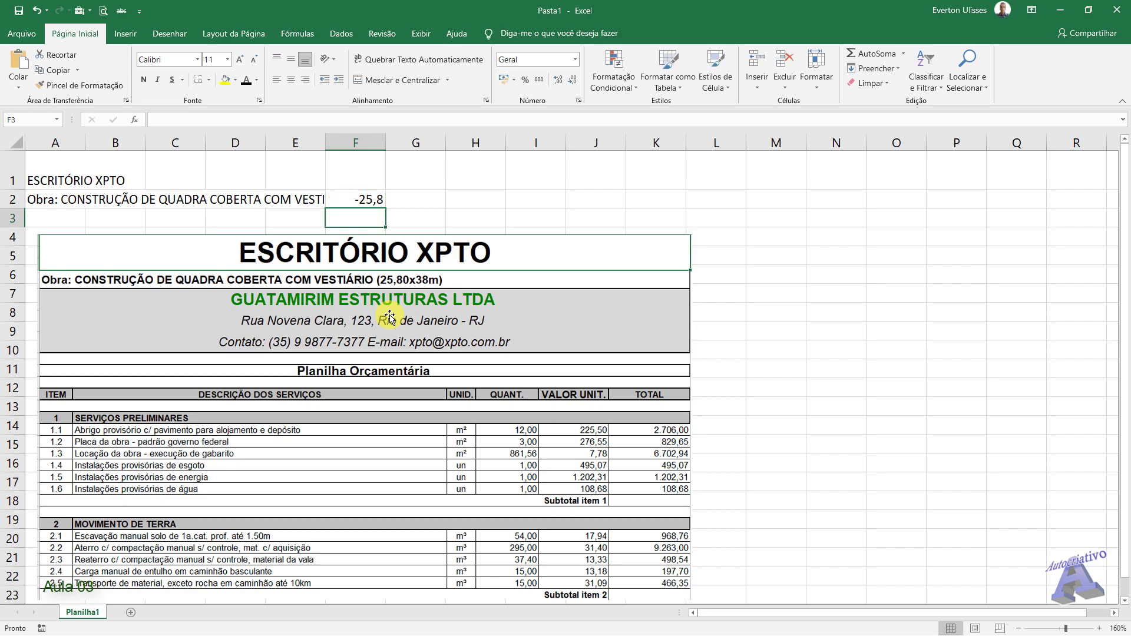
click(367, 193)
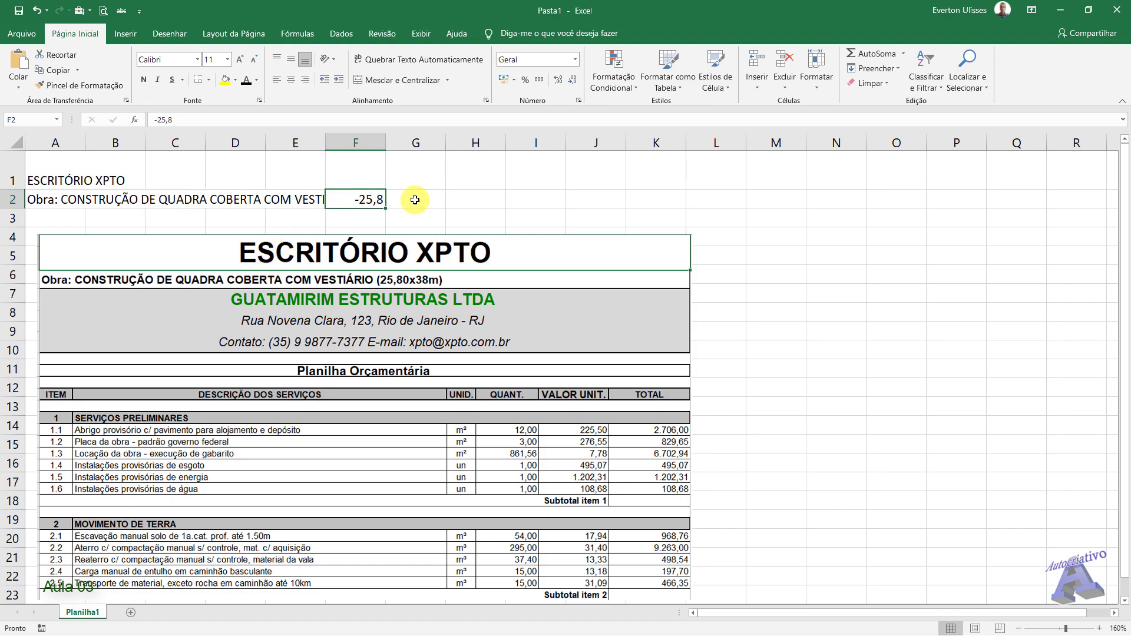
click(415, 201)
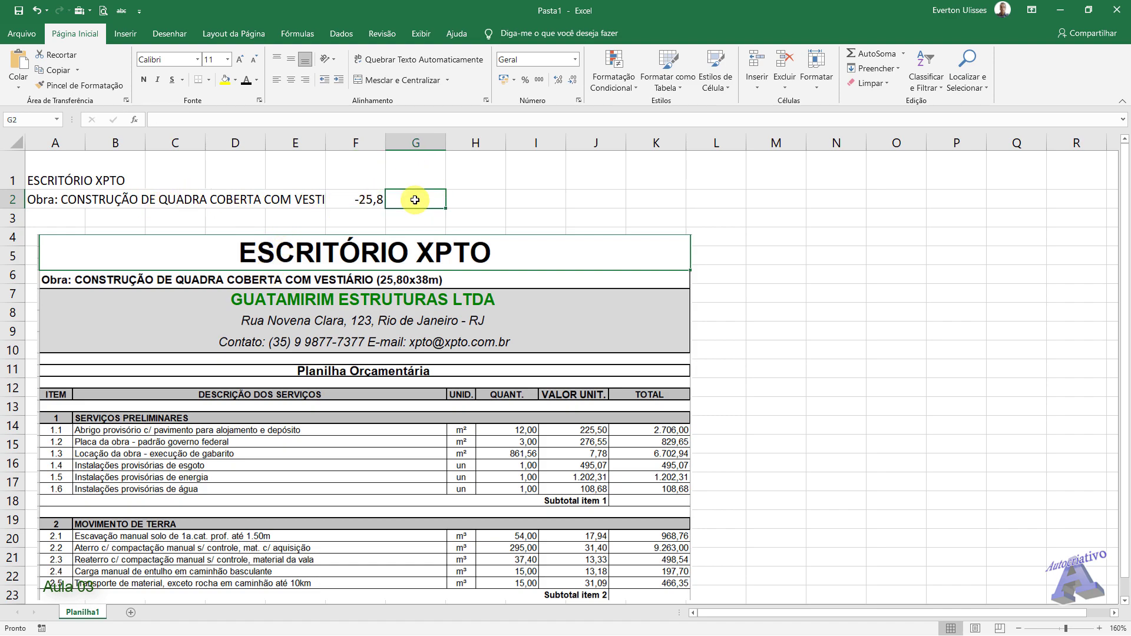
Step: Check the content of cells A1 and B1 to see which one holds the title text
click(48, 170)
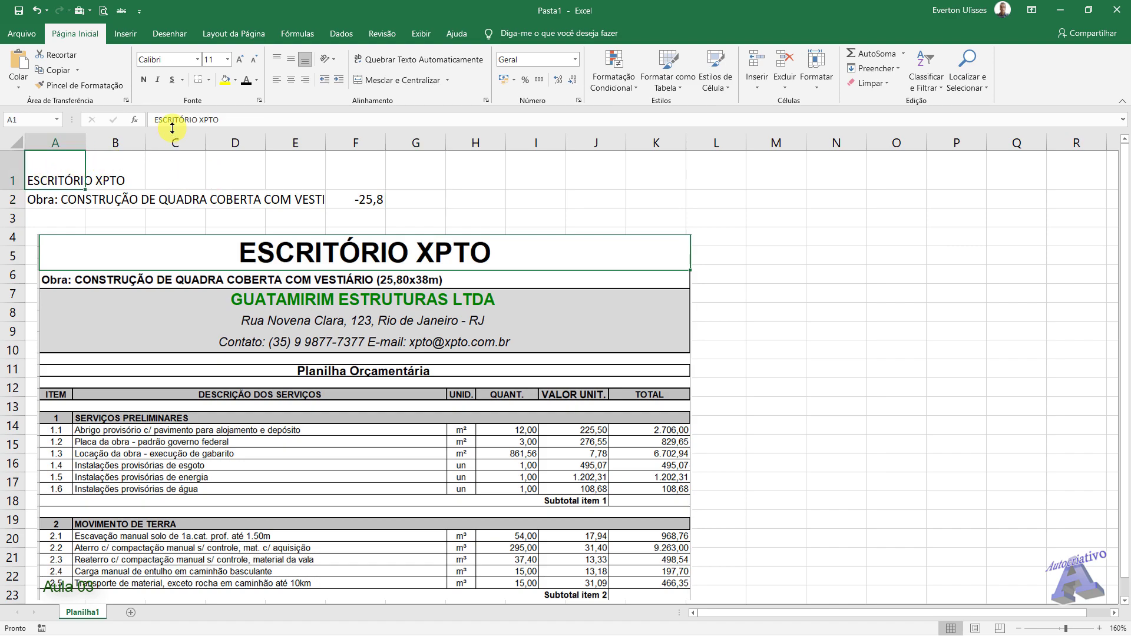
drag(156, 117, 221, 119)
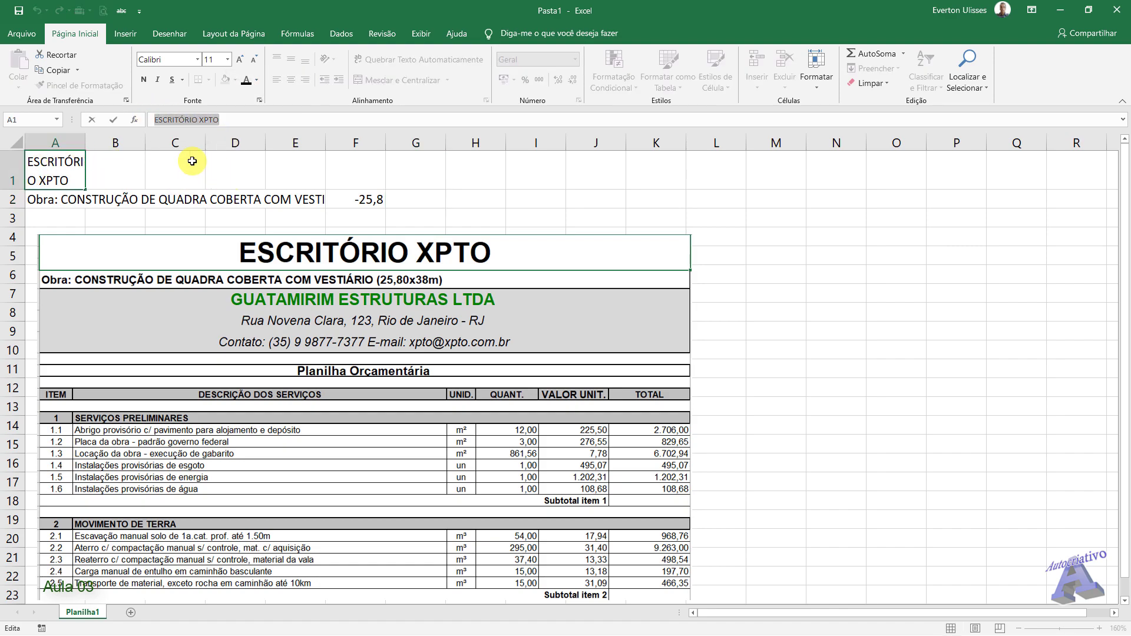
click(98, 176)
click(58, 178)
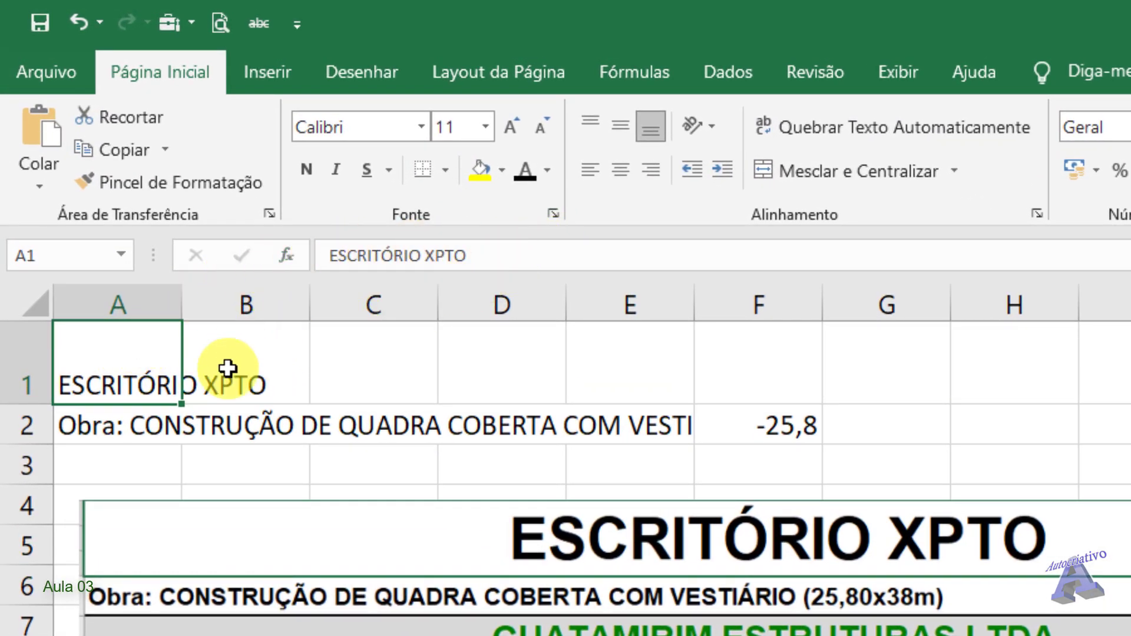
click(254, 357)
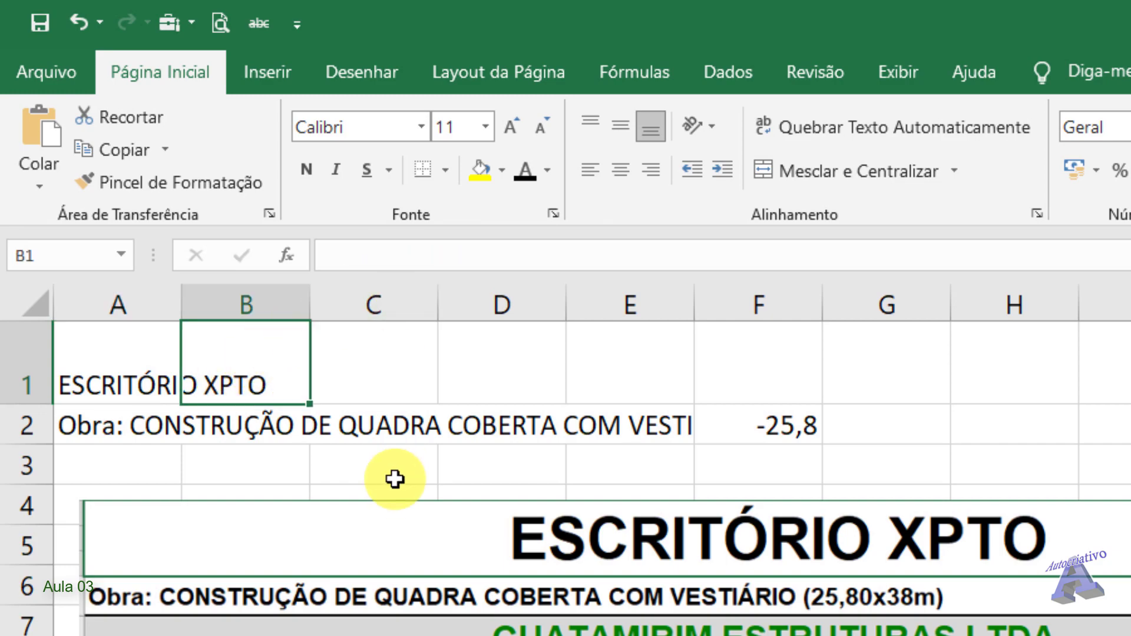
Step: AutoFit column A to its longest text and narrow it back to about one and a half times the default width
double_click(182, 301)
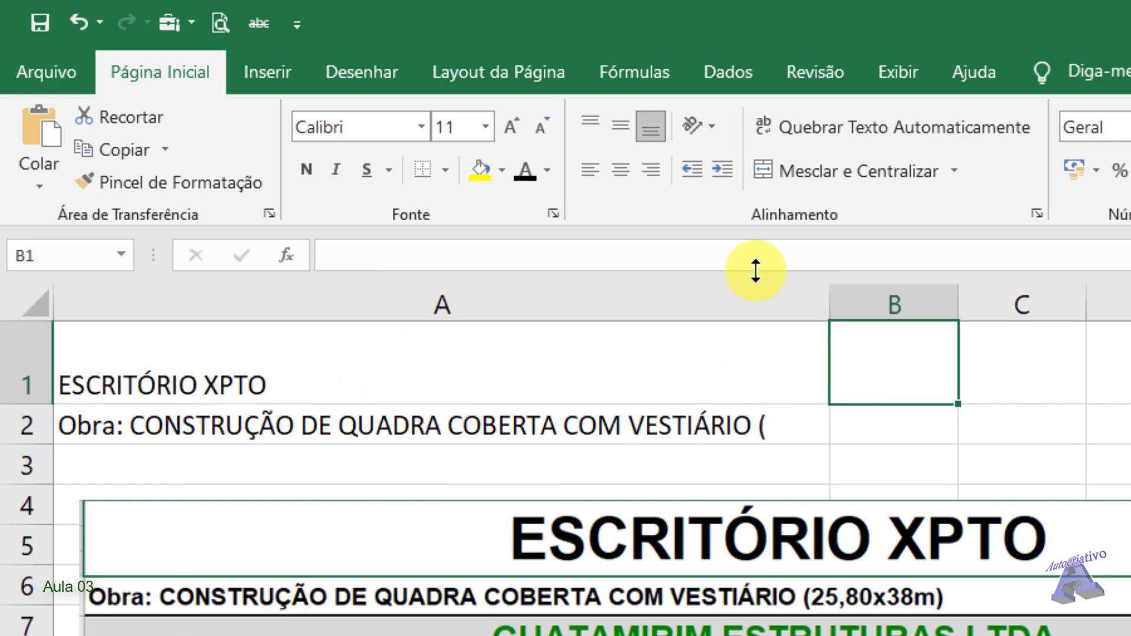
click(497, 374)
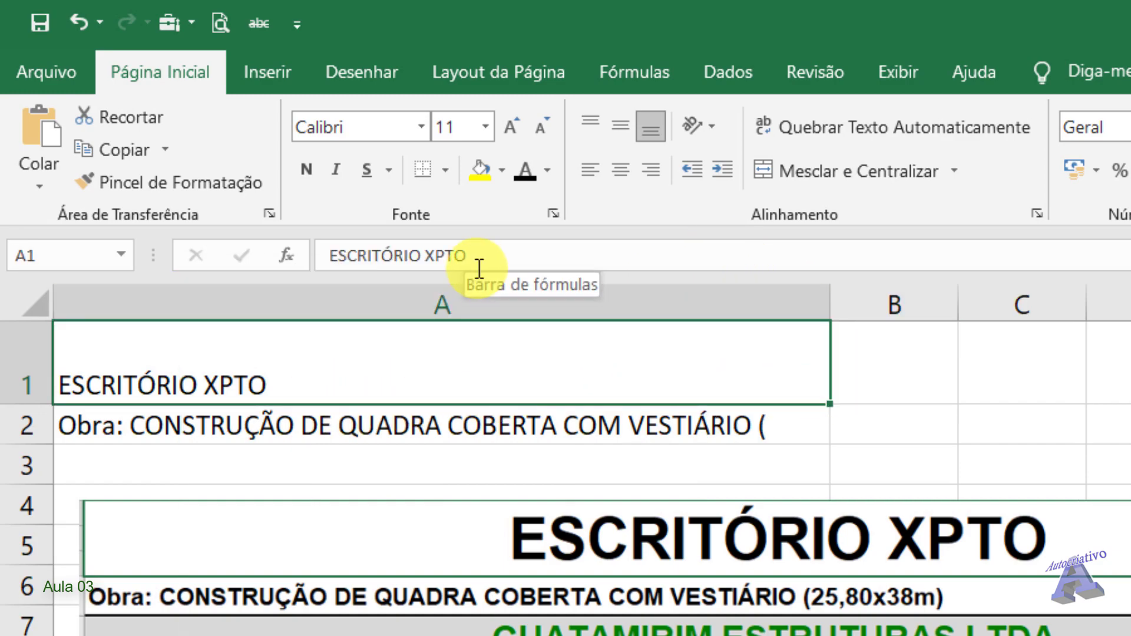
drag(846, 303, 238, 348)
click(782, 336)
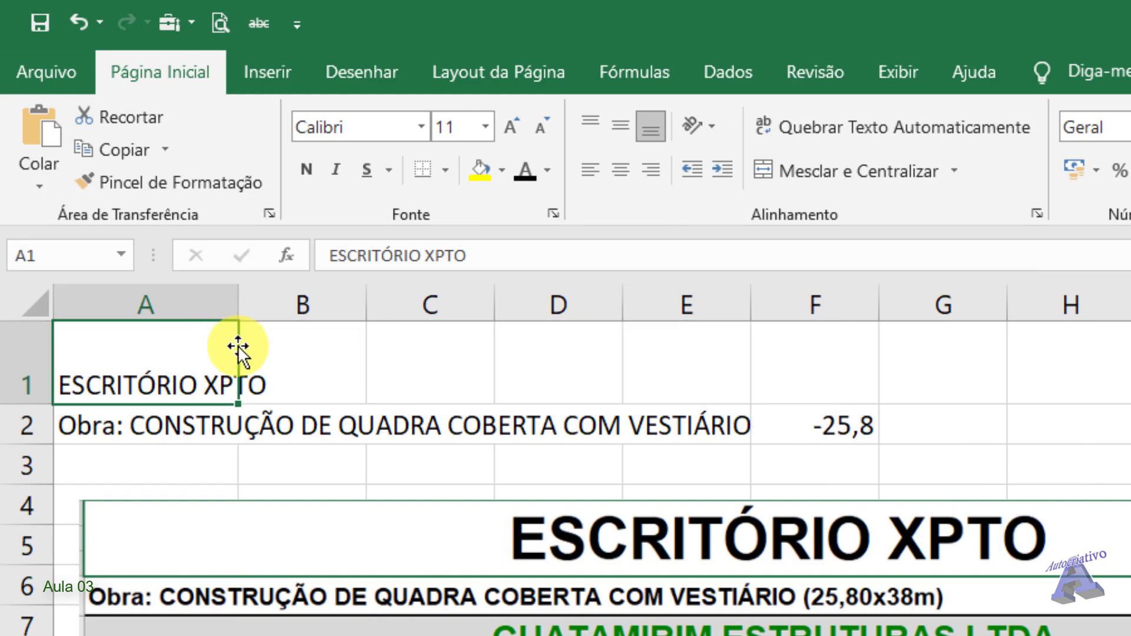
Step: Examine the full text of cell A2 and the content of cells B2 to E2 that it overflows
click(193, 424)
drag(324, 255, 839, 258)
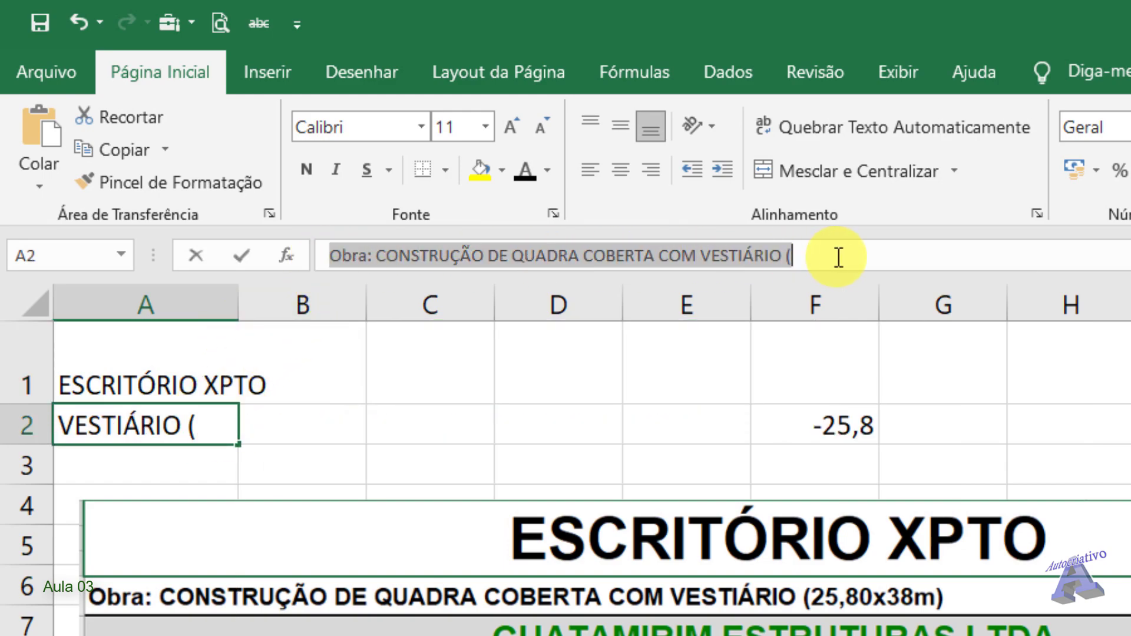
click(298, 461)
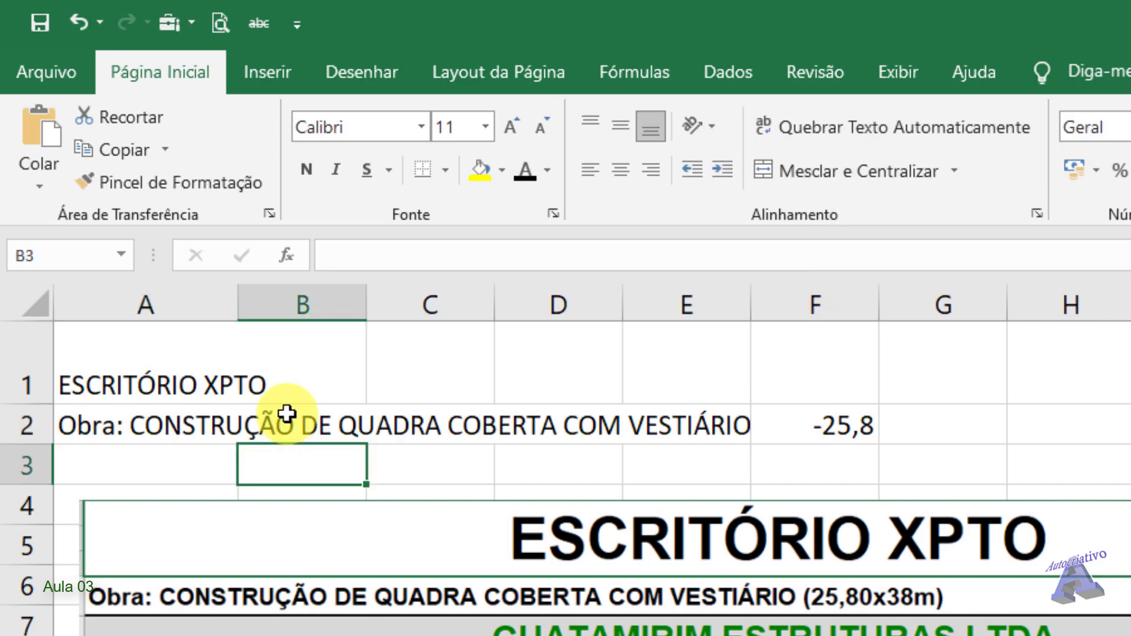
click(325, 426)
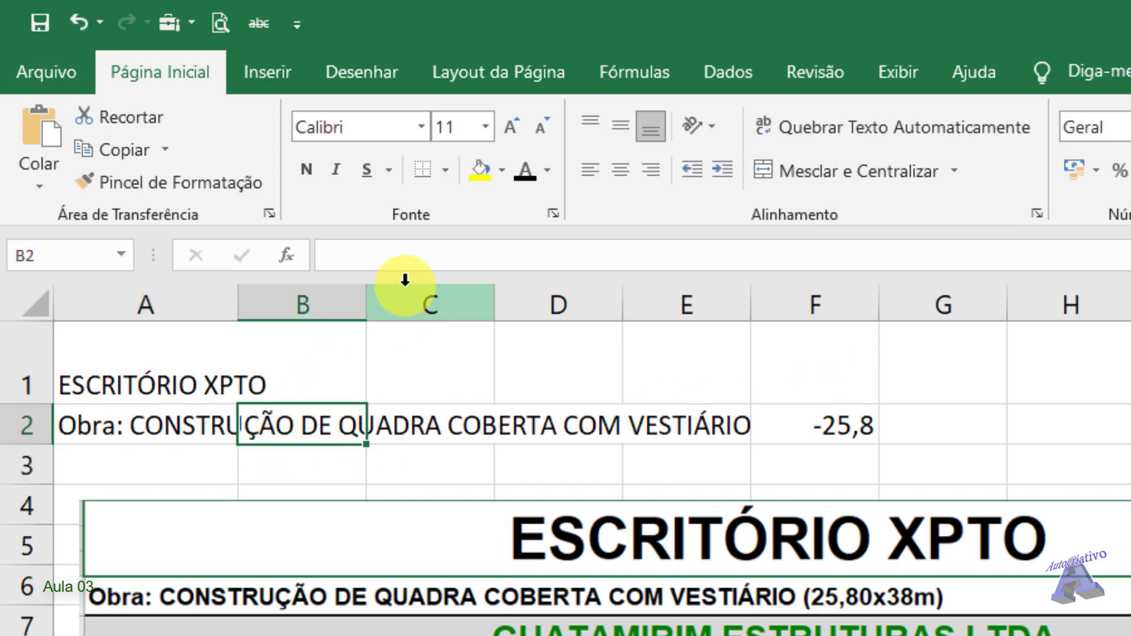
click(427, 423)
click(560, 425)
click(674, 424)
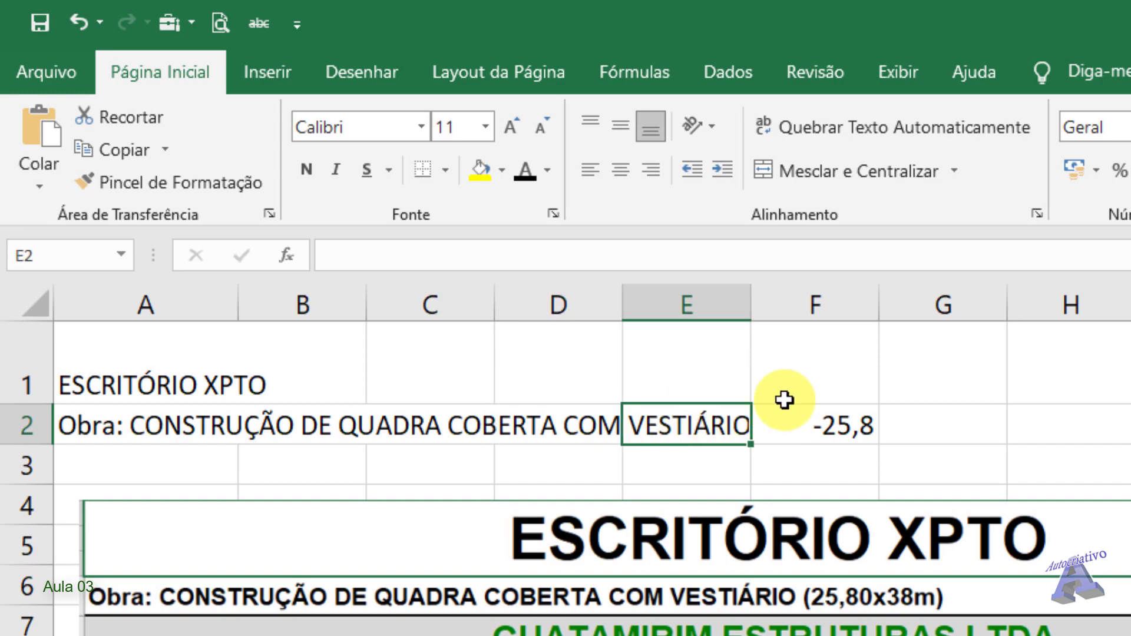
Step: Clear the number from cell F2
click(841, 430)
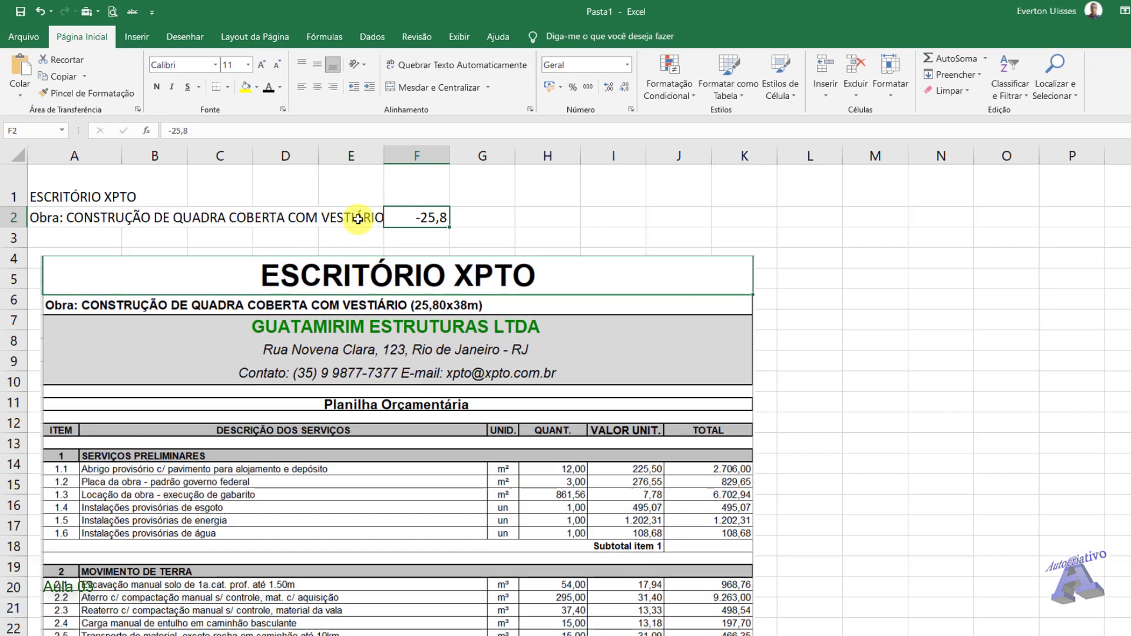
key(Delete)
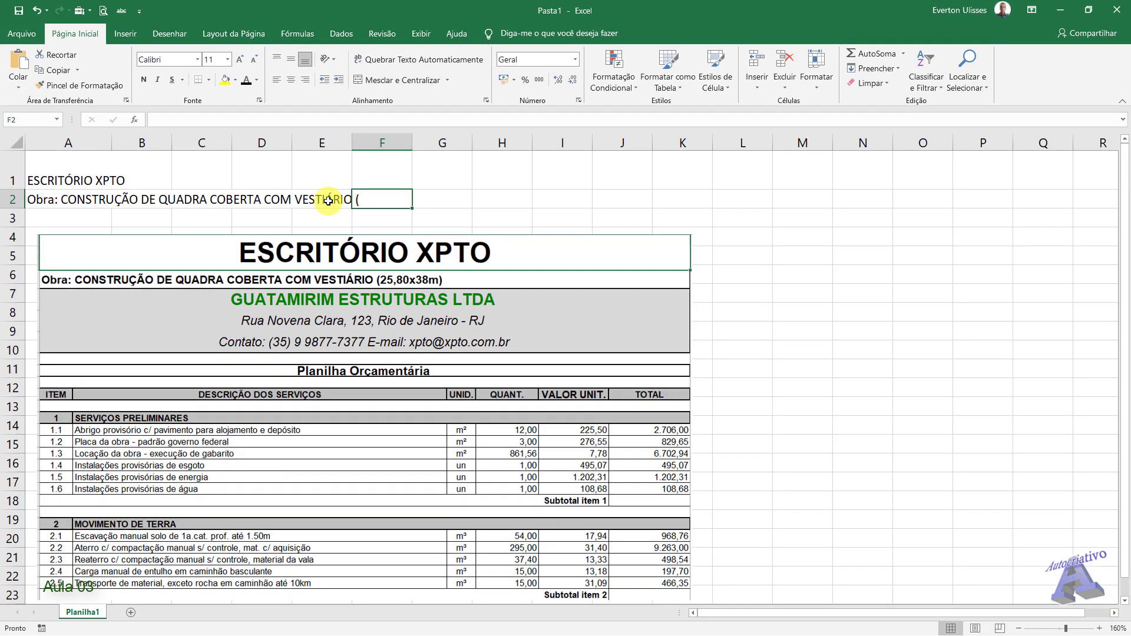
Step: Open the text of cell A2 for editing, once in the cell itself and once in the formula bar
click(62, 201)
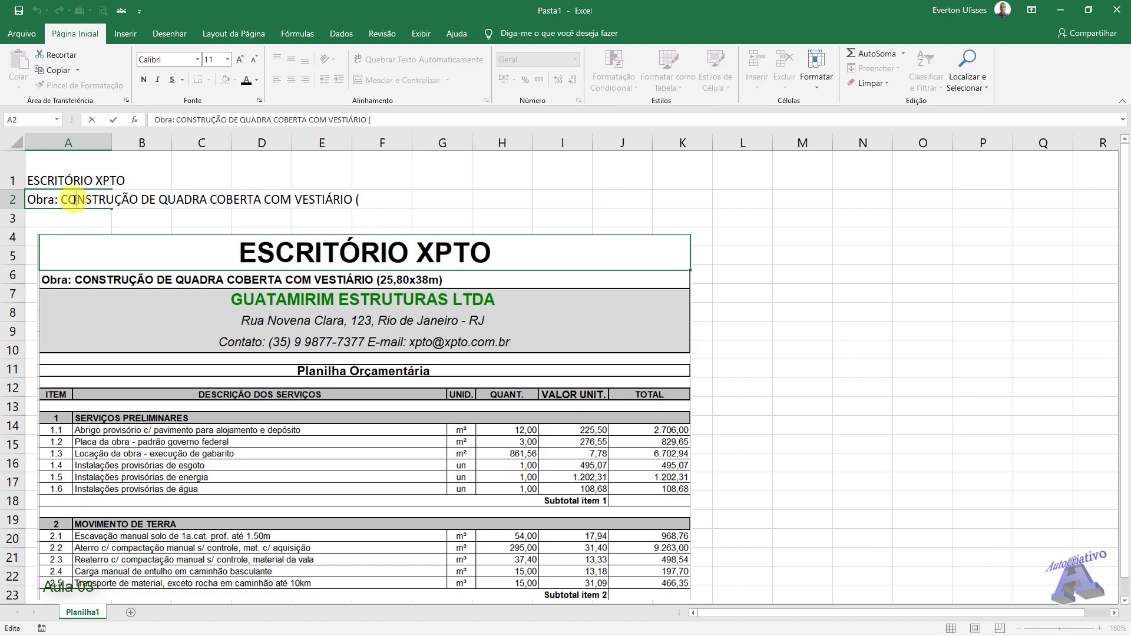
click(365, 199)
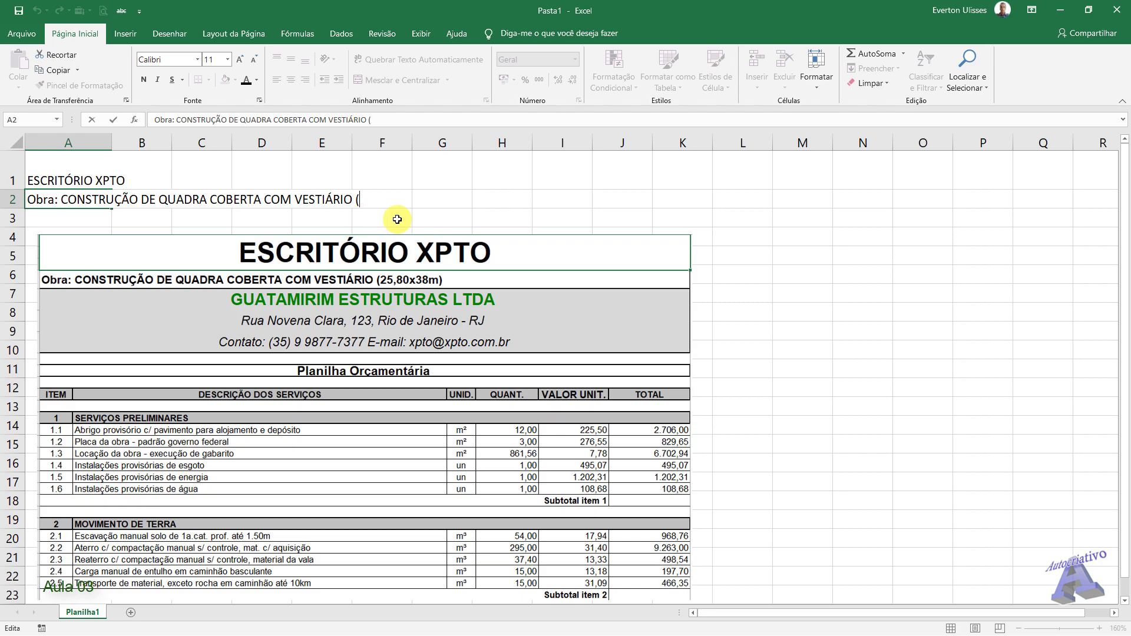
click(416, 219)
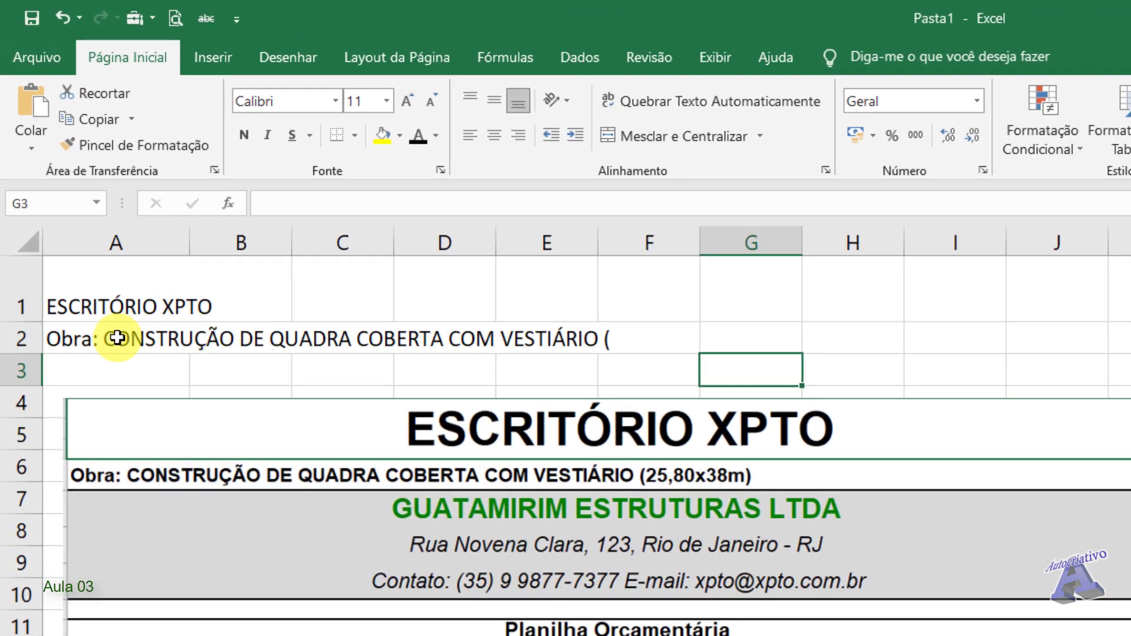
click(117, 338)
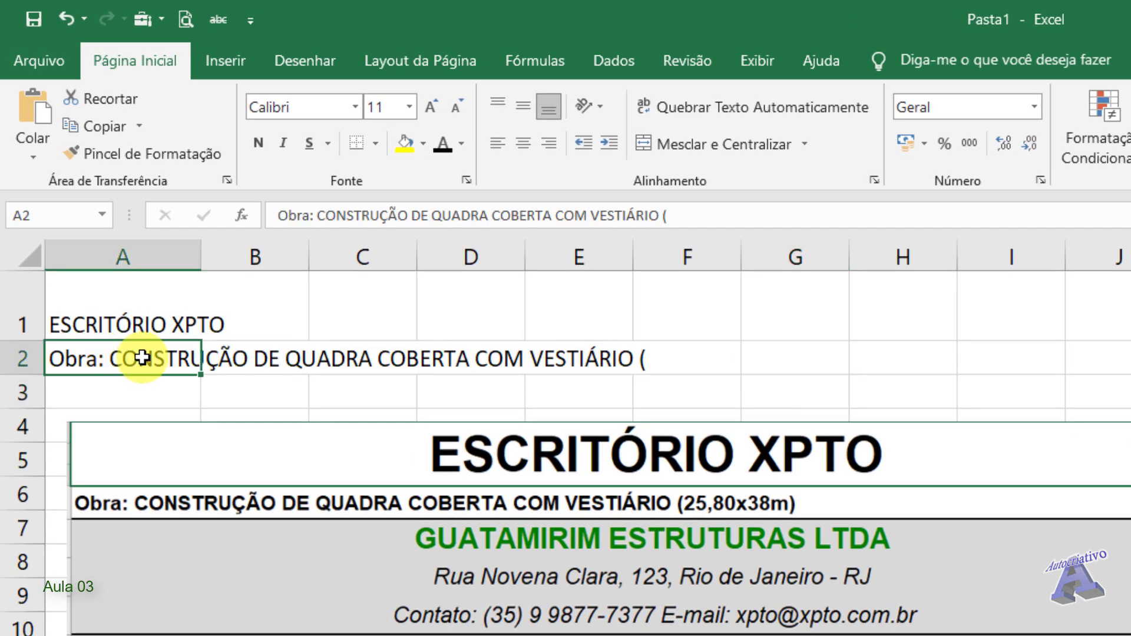
click(706, 214)
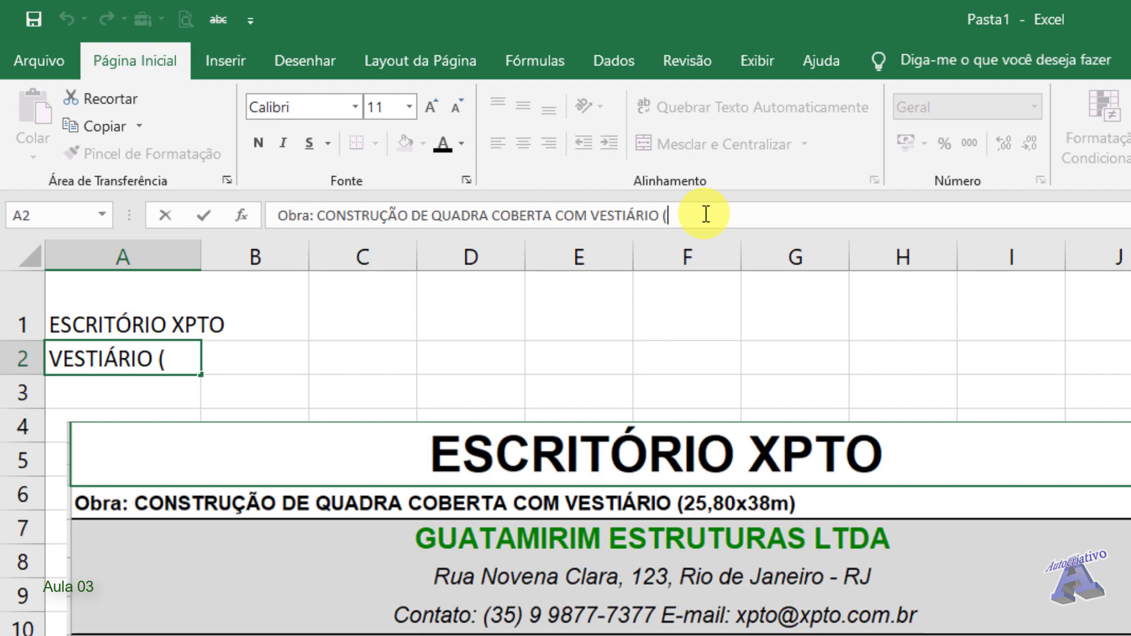
click(480, 383)
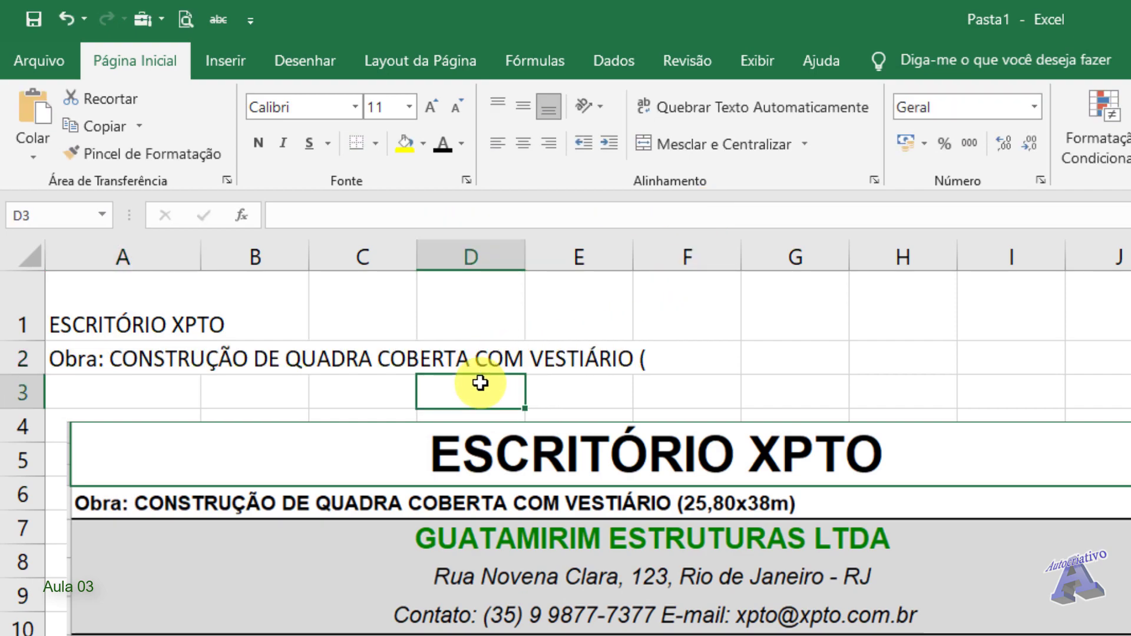
Step: Go through cells A2 to E2 one by one to check which of them actually holds the Obra text
click(149, 361)
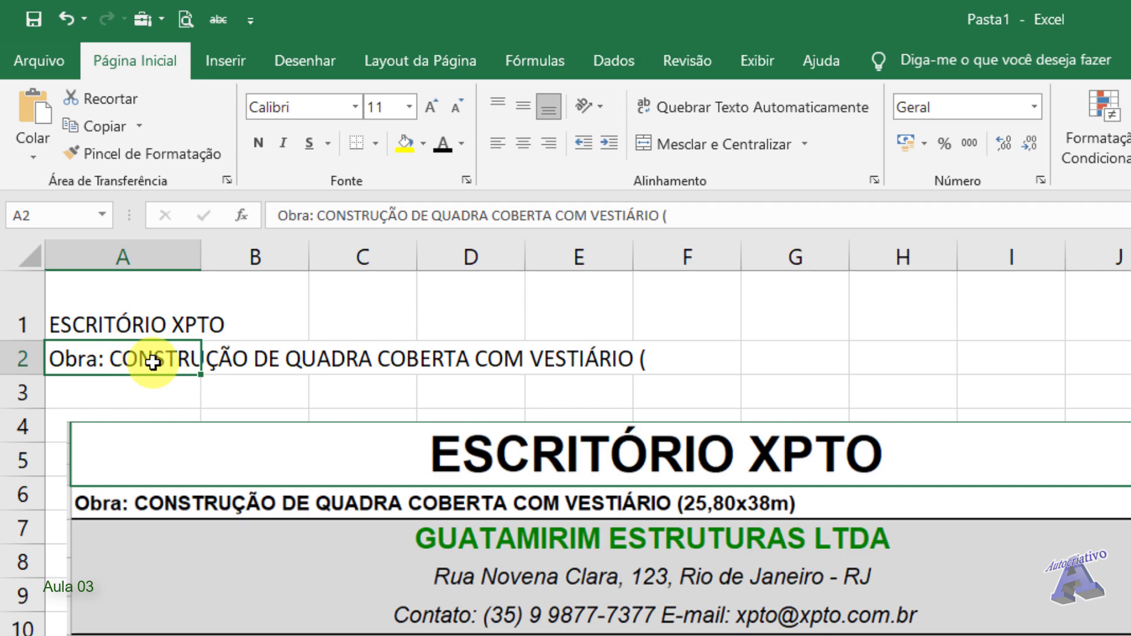
key(Right)
key(Right)
key(Right)
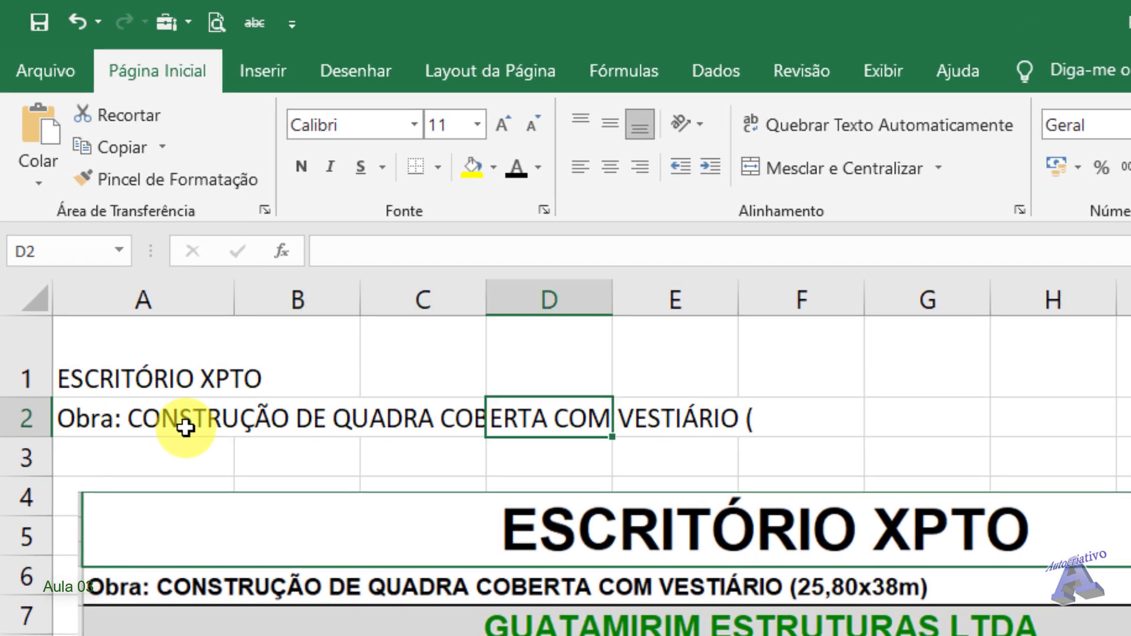
key(Right)
key(Down)
key(Up)
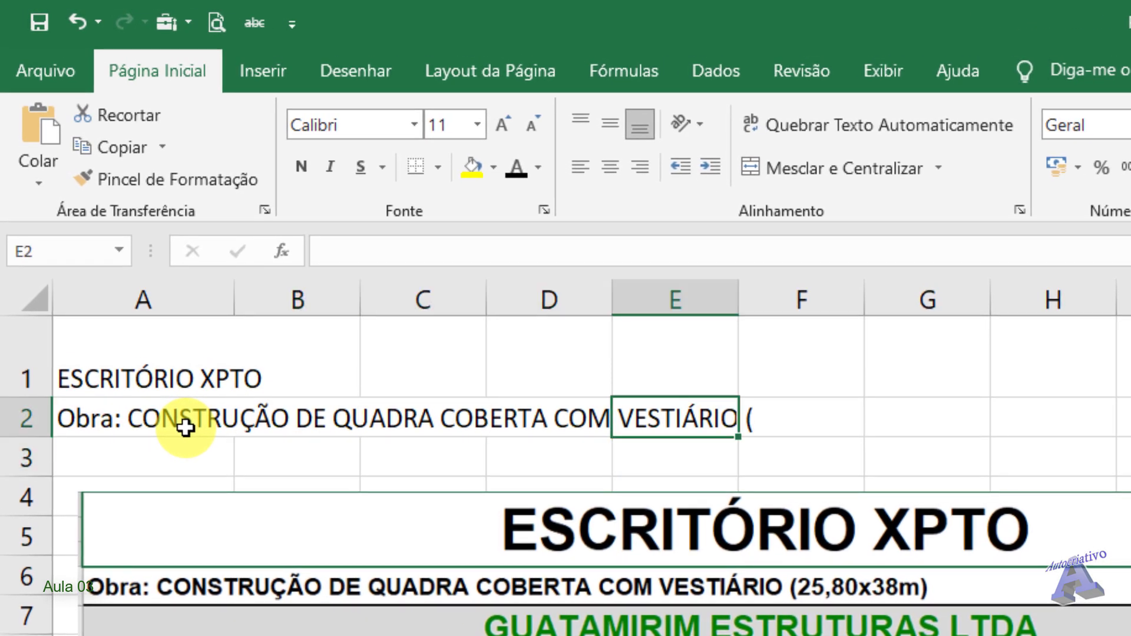
key(Left)
key(Left)
key(Left)
key(Left)
key(Right)
key(Right)
key(Down)
key(Down)
key(Up)
key(Up)
key(Left)
key(Left)
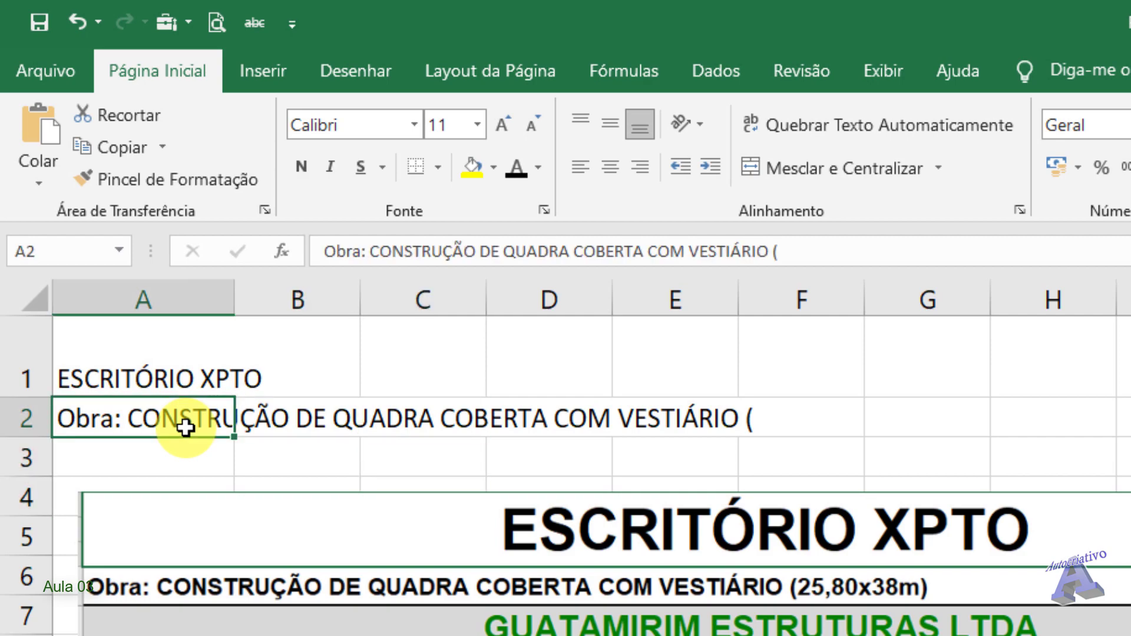
Step: Reopen the text of cell A2 for editing and check the content of cells B2 to F2
key(F2)
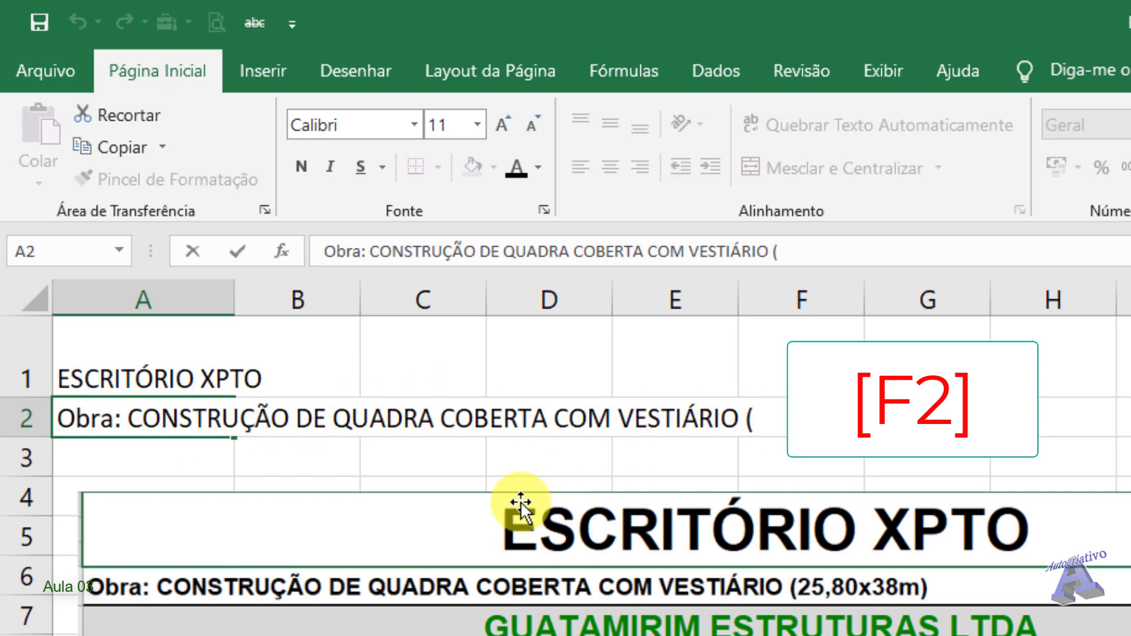
key(Return)
key(Up)
key(Right)
key(Right)
key(Right)
key(Right)
key(Right)
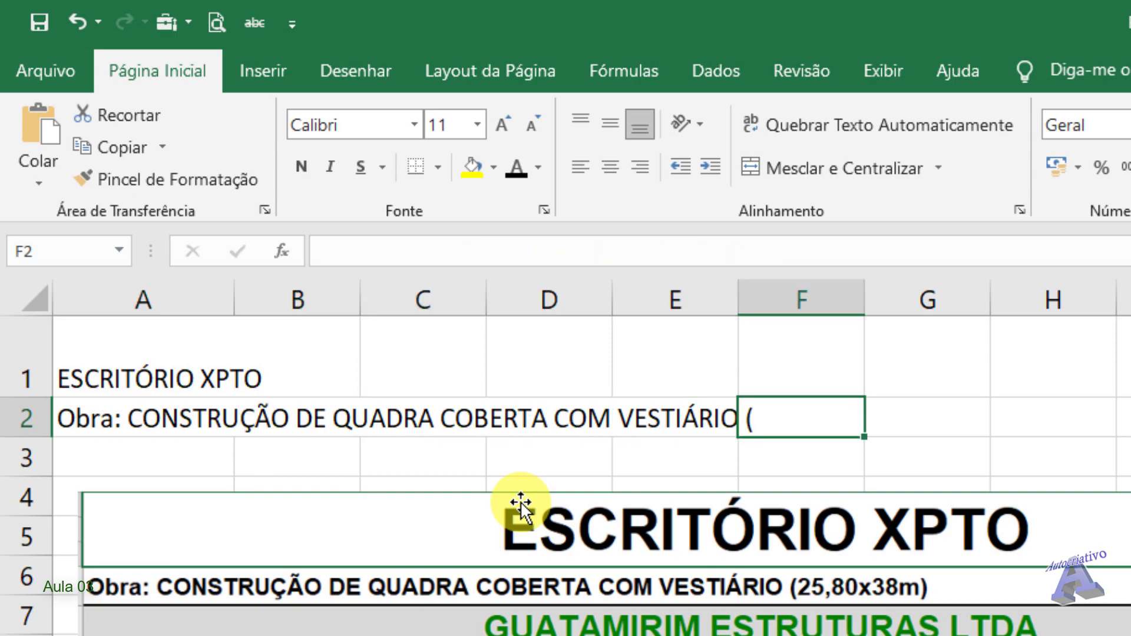
key(Down)
key(Up)
Step: Append 5,80 after the opening parenthesis at the end of the text in cell A2
key(Left)
key(Left)
key(Left)
key(Left)
key(Left)
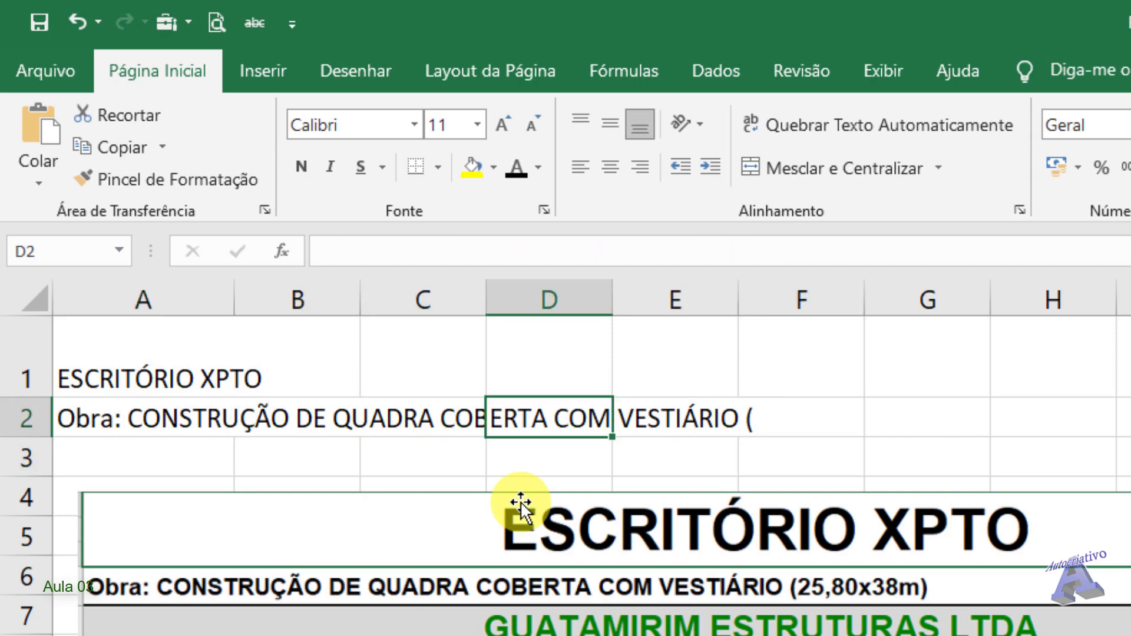
key(F2)
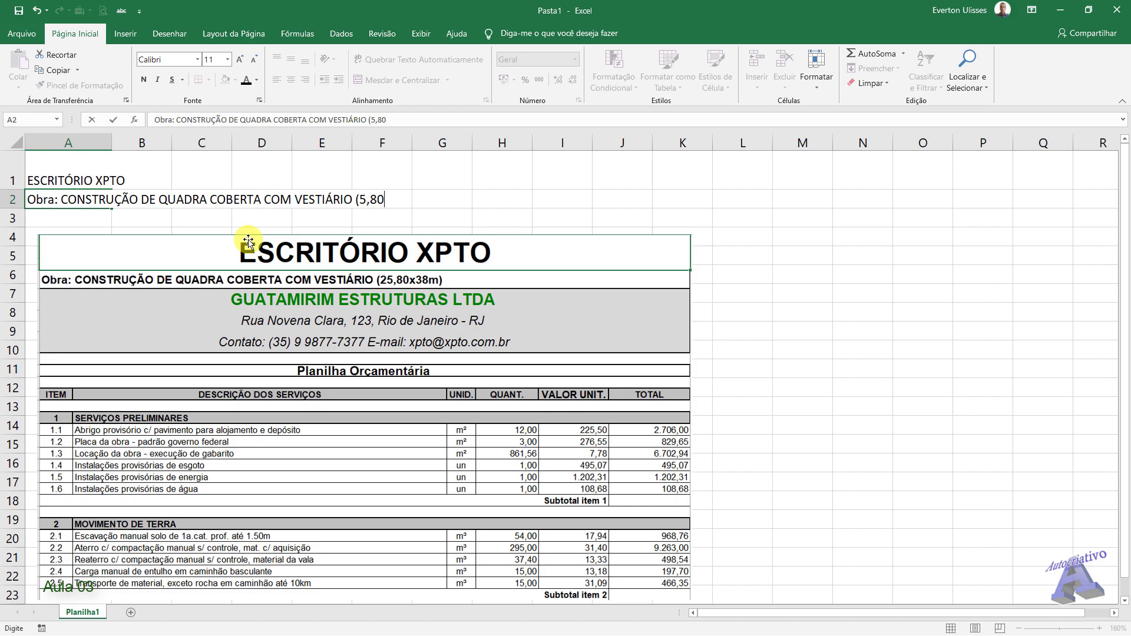
key(Escape)
Step: Complete the dimensions at the end of the text in cell A2 as (25,80 X 38M)
key(Right)
key(Right)
key(Down)
key(Right)
key(Left)
key(Left)
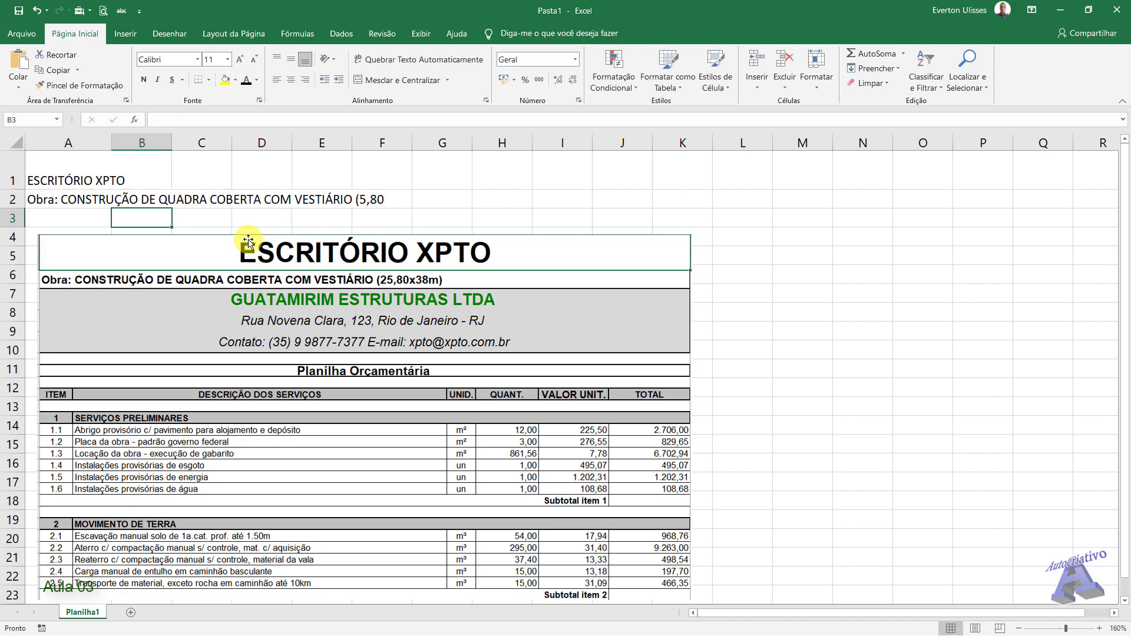
key(Left)
key(Up)
key(F2)
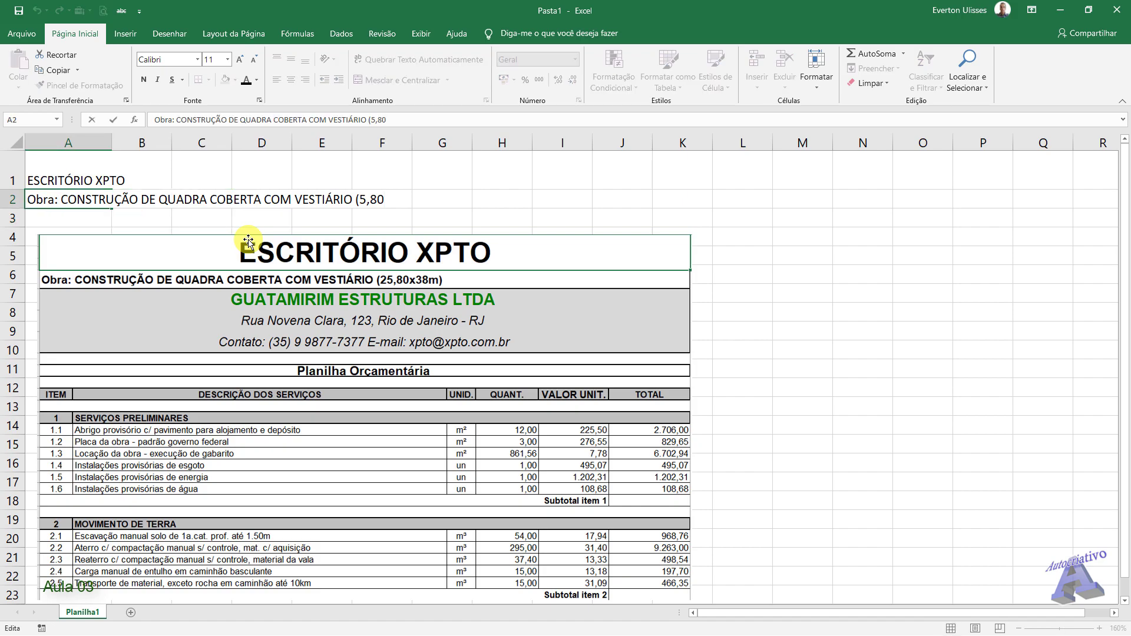
text(2)
key(Return)
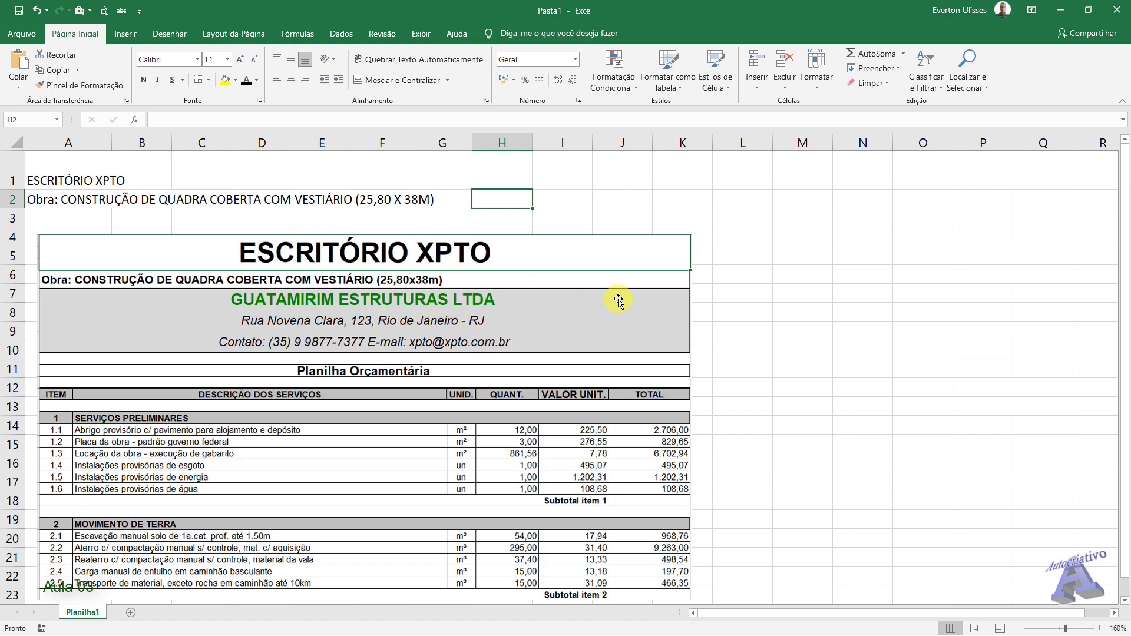
Step: Place the on-screen keyboard over the reference image and use it to enter a pair of parentheses in cell I2
drag(0, 246, 580, 255)
drag(428, 253, 395, 238)
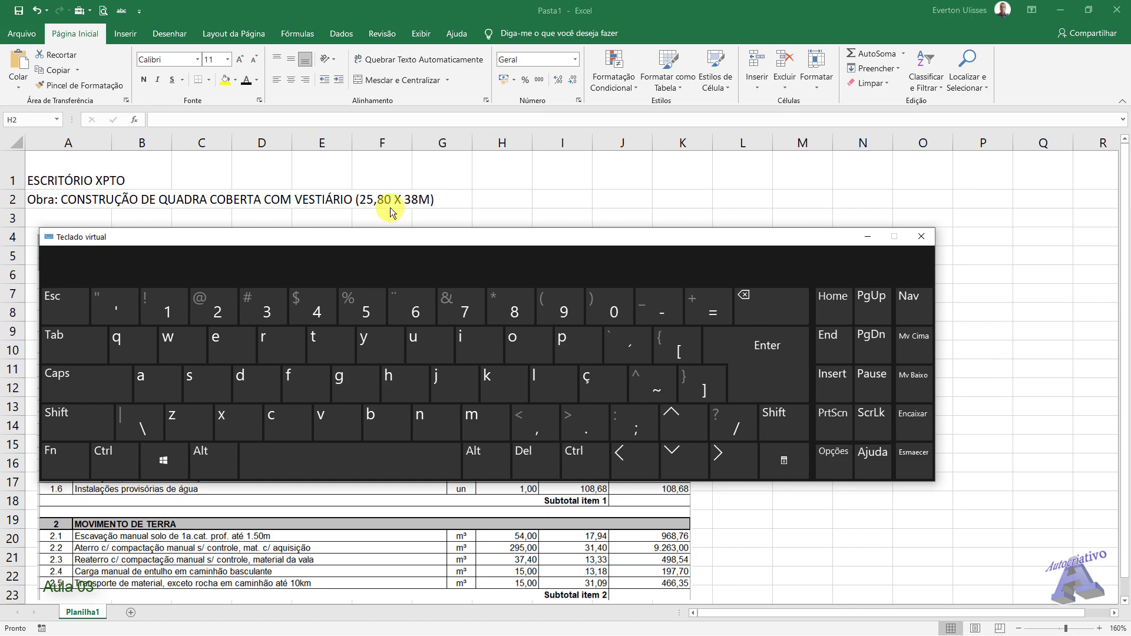
click(563, 198)
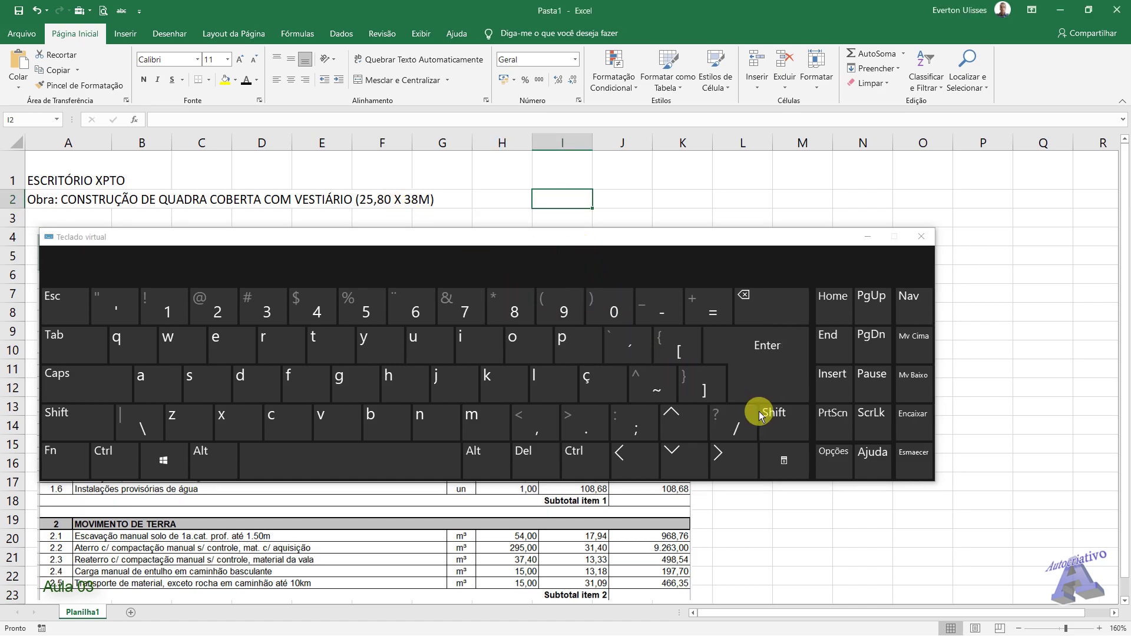
click(778, 415)
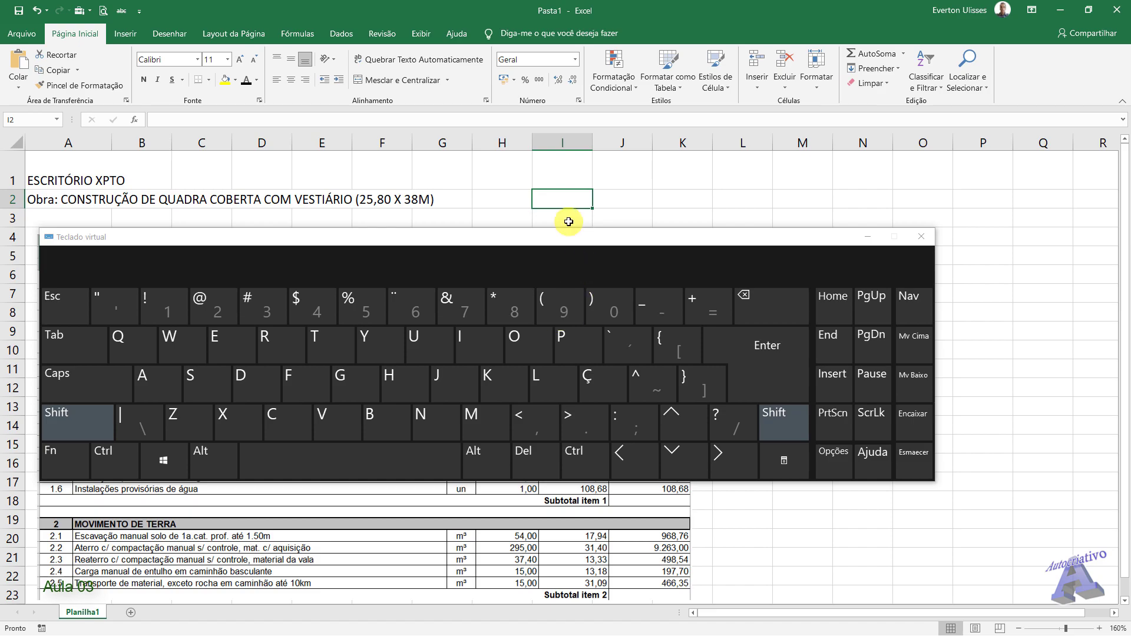
click(553, 298)
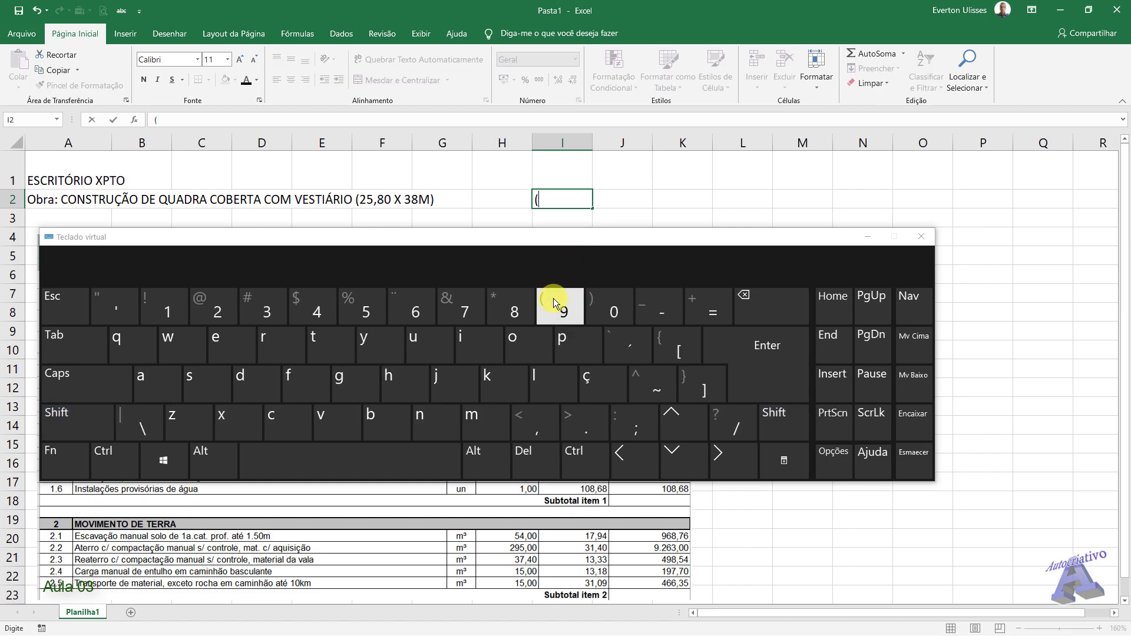
click(776, 419)
click(606, 303)
click(536, 200)
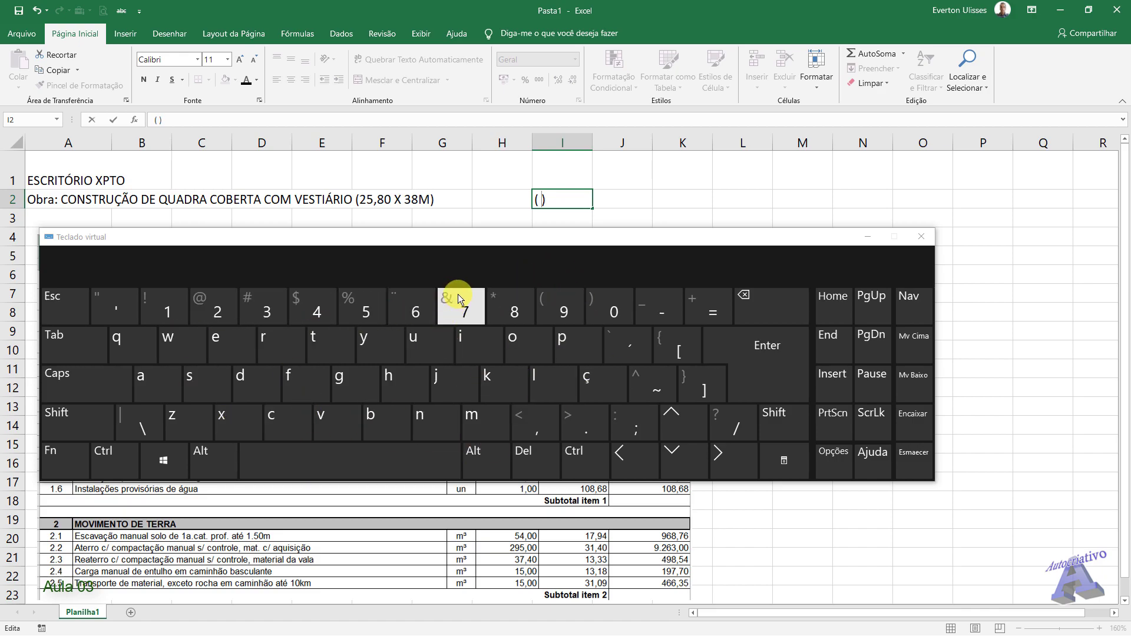
Step: Enter [F2] in cell J2 and clear the sample contents of cells I2 and J2
click(643, 202)
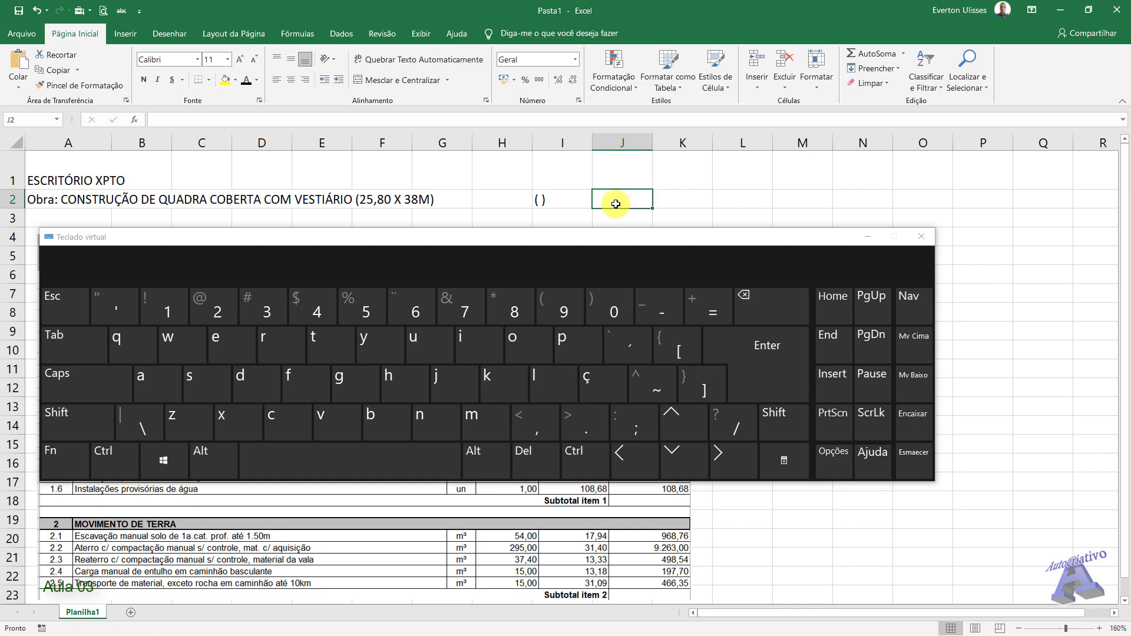
text([)
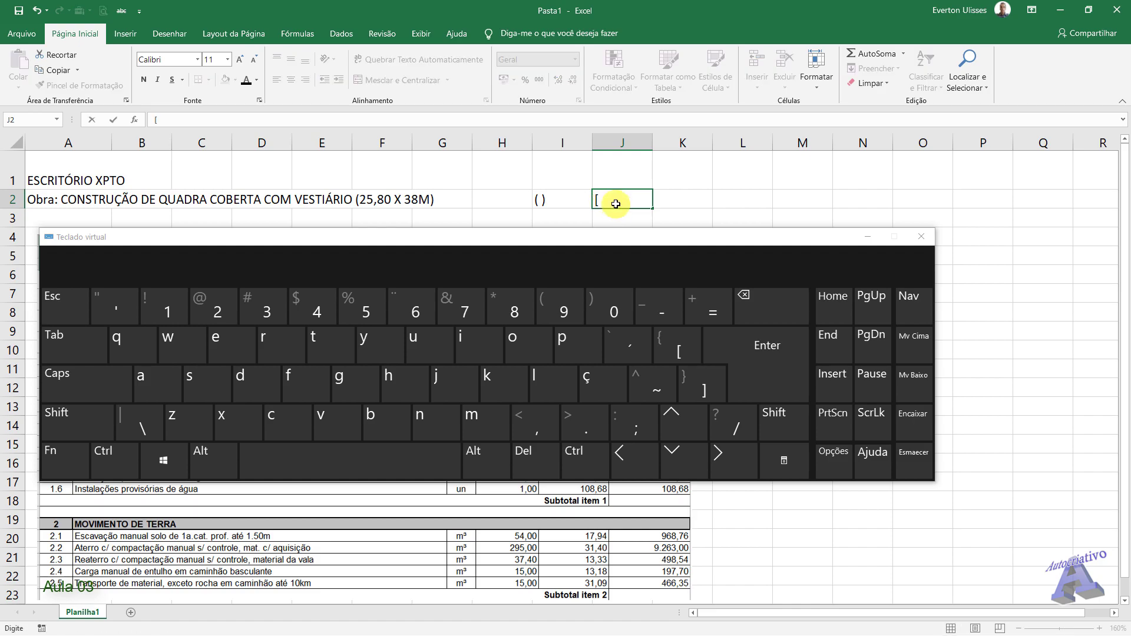
text(F2)
click(668, 184)
click(625, 204)
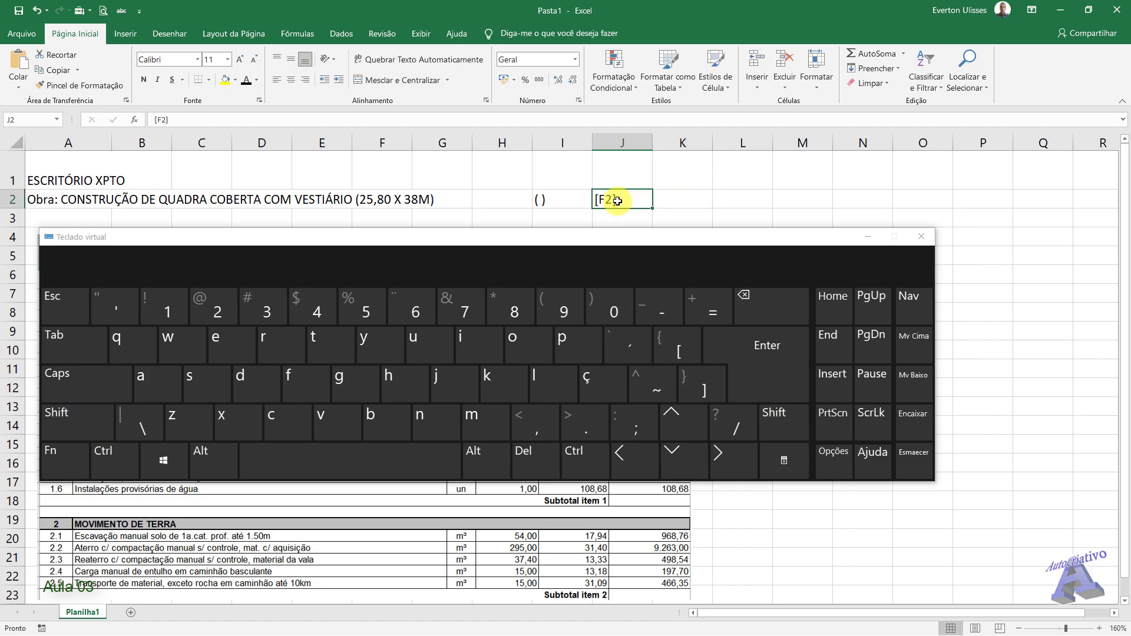
drag(675, 194, 535, 197)
key(Delete)
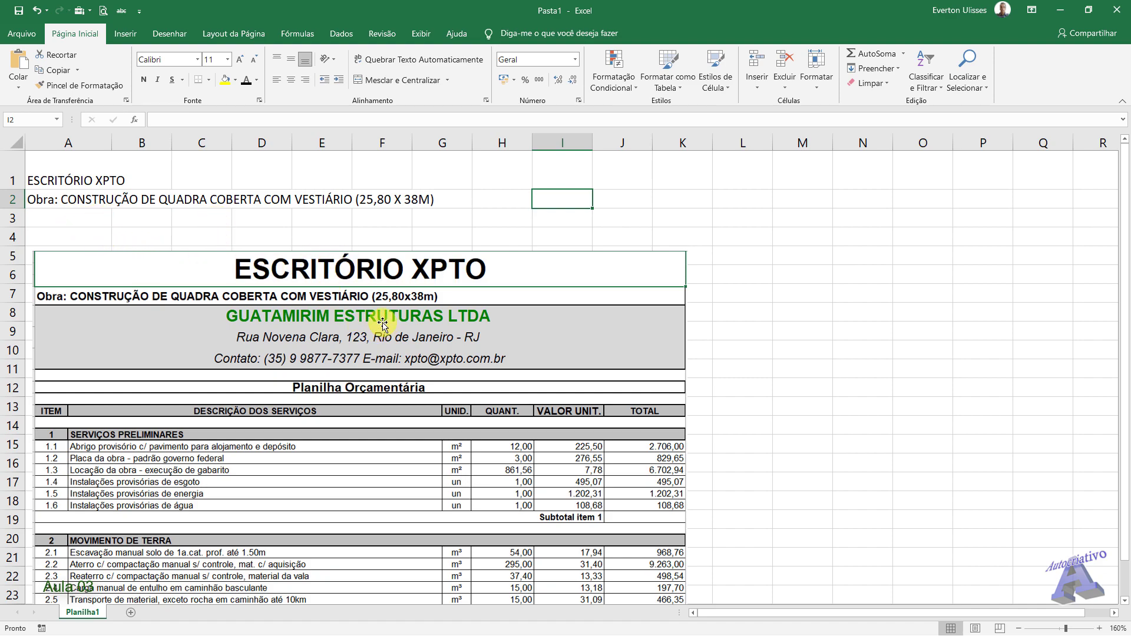
Step: Enter the company name GUATAMIRIM ESTRUTURAS LTDA in cell A3
click(84, 221)
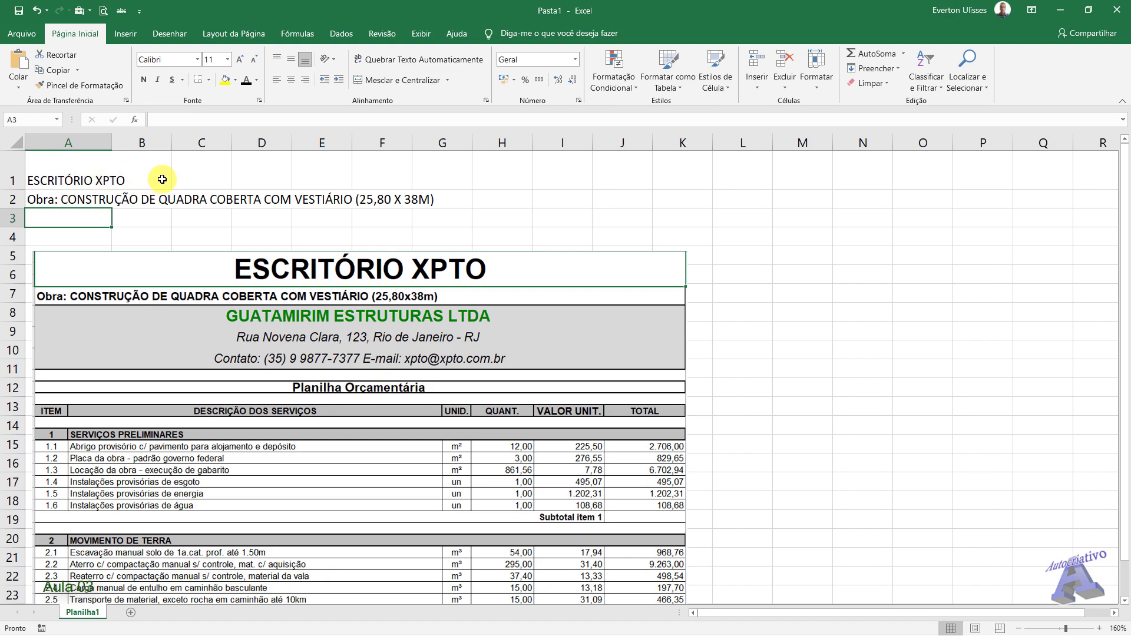
click(219, 288)
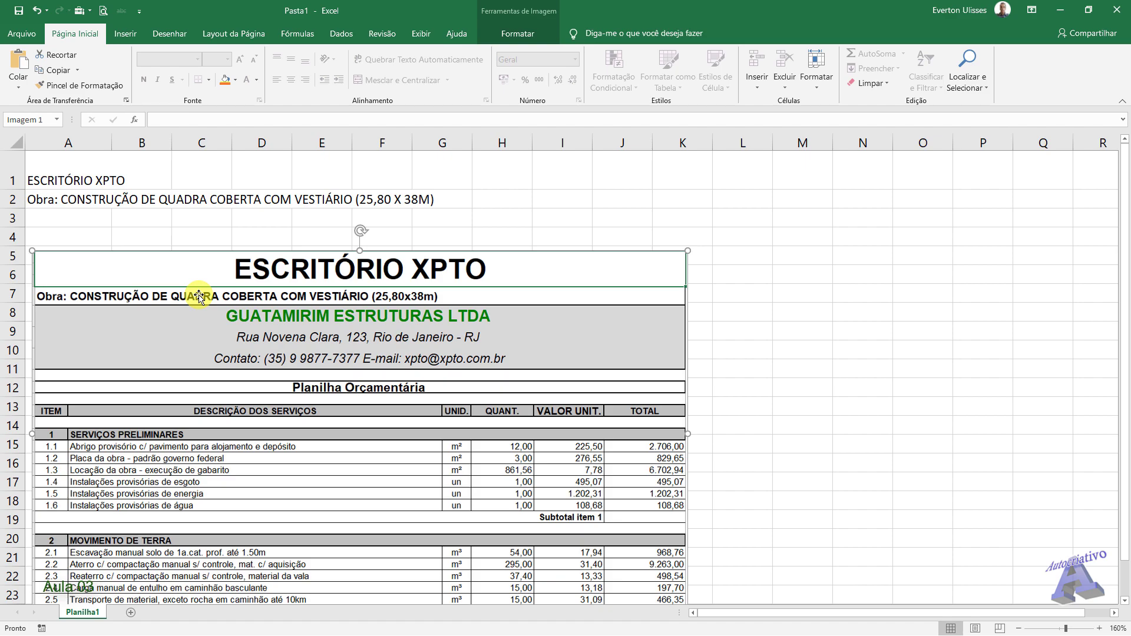
click(105, 219)
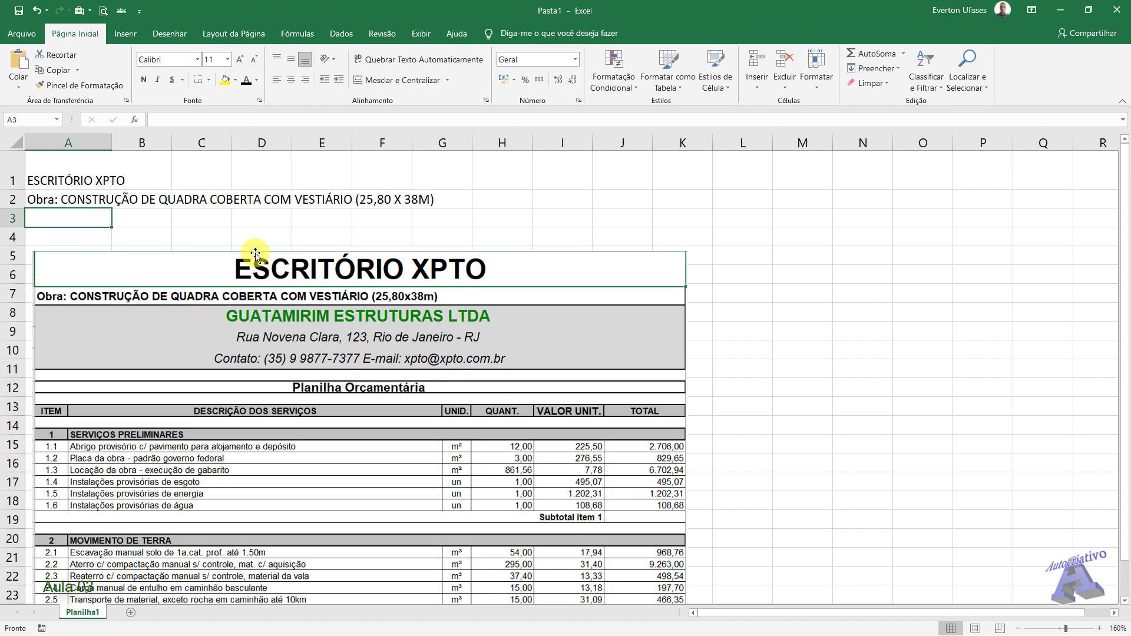
text(GUATAMIRIM ESTRUTURAS LTDA)
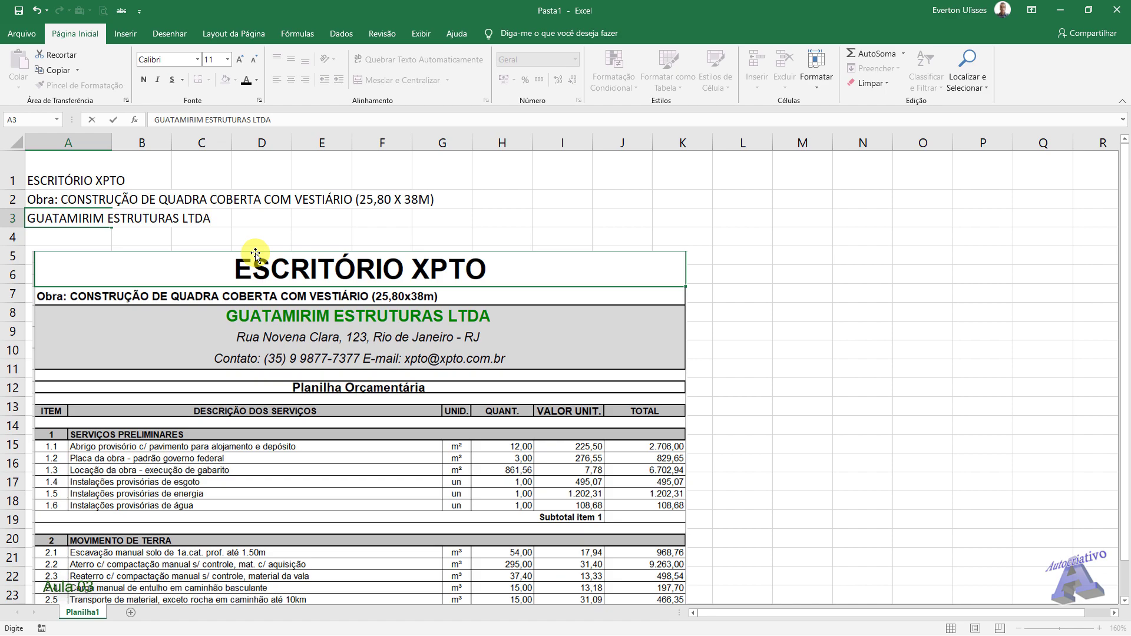
key(Return)
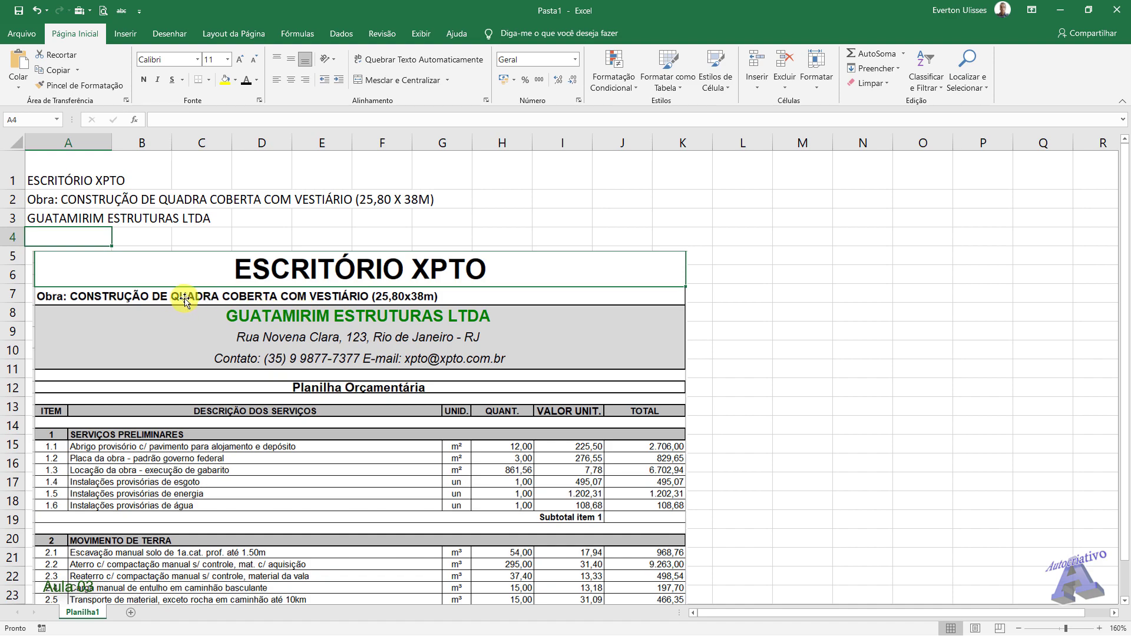
Step: Move the reference image down so that it starts at row 6, below the header rows
drag(169, 273, 160, 295)
click(171, 250)
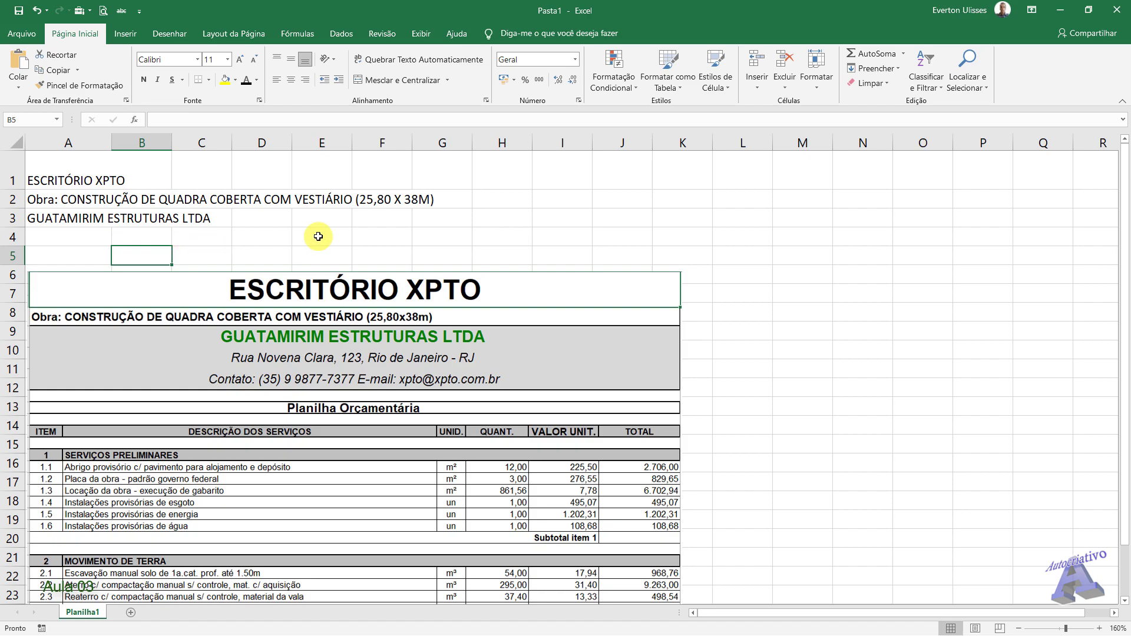
Step: Select the empty cell range H1:M4 beside the header texts
click(497, 169)
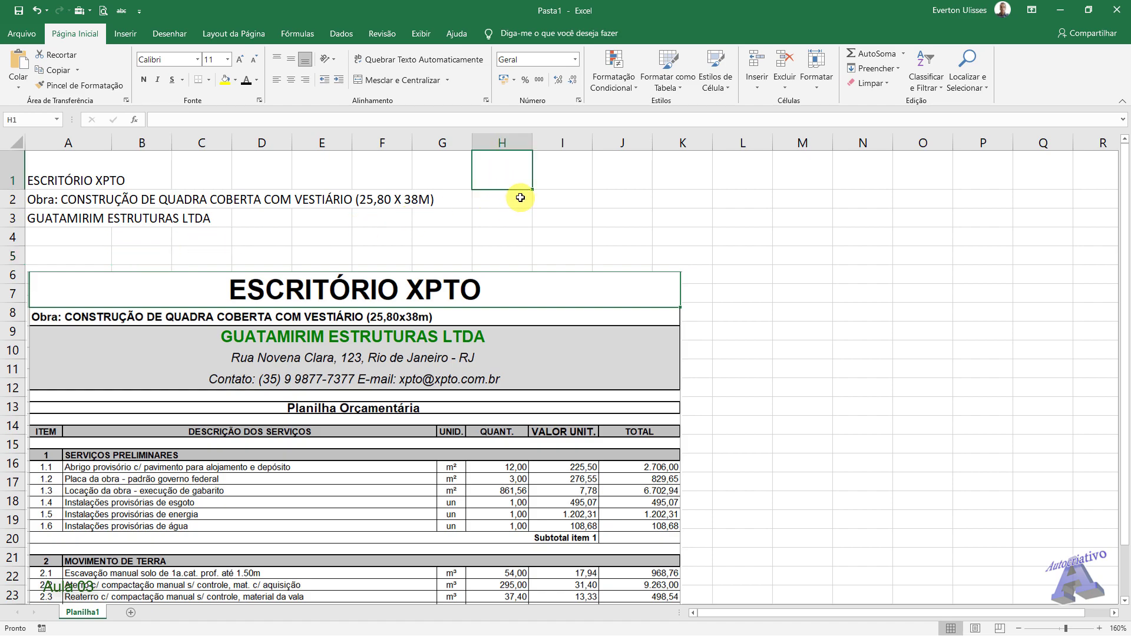
drag(523, 172, 724, 165)
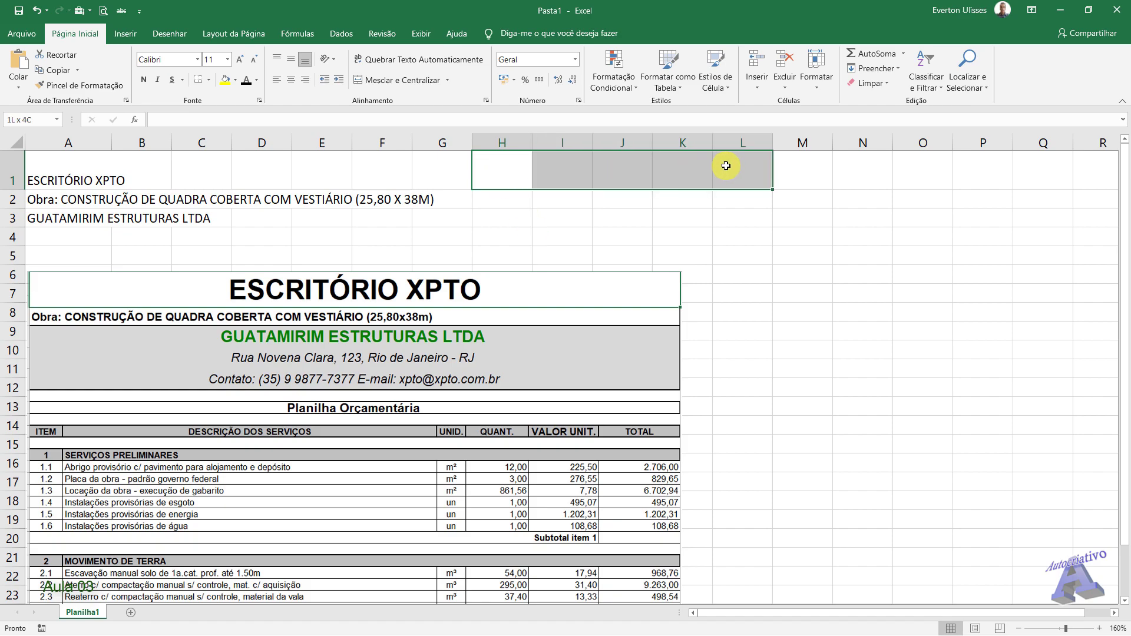
drag(515, 177, 613, 235)
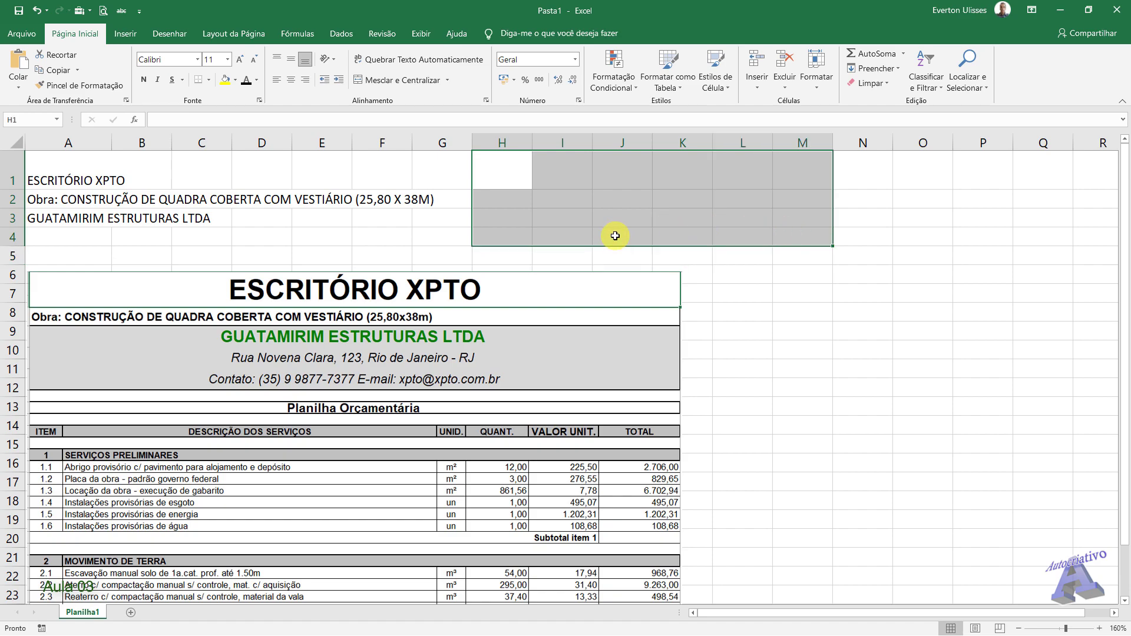
Step: Reposition the reference image so that it starts at row 5, aligned with the edge of column A
click(614, 235)
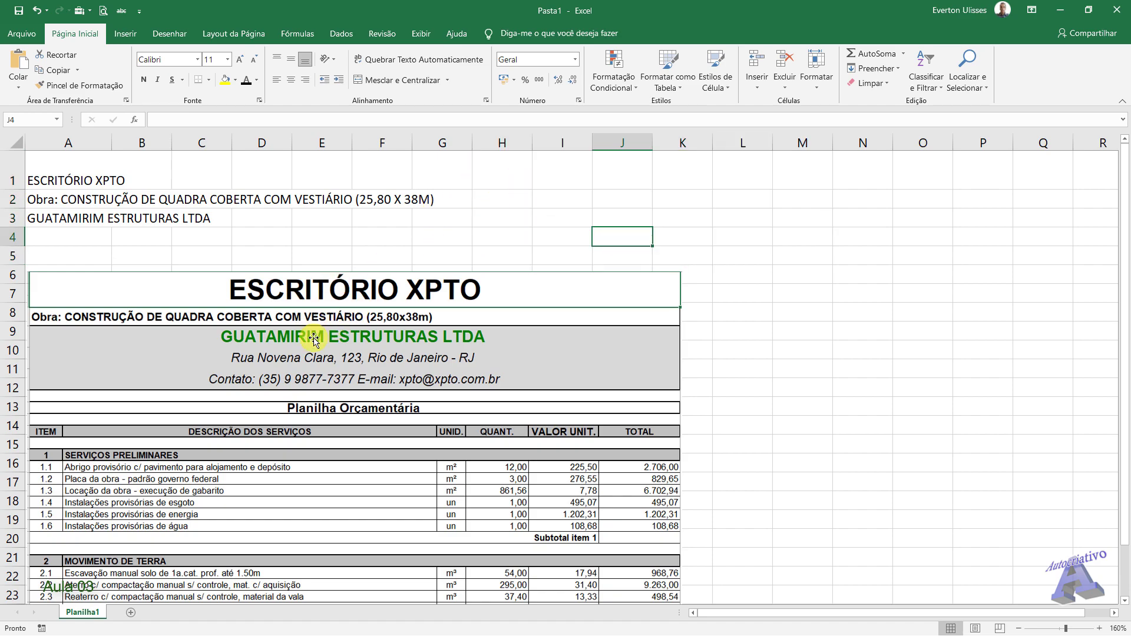
drag(346, 294, 473, 270)
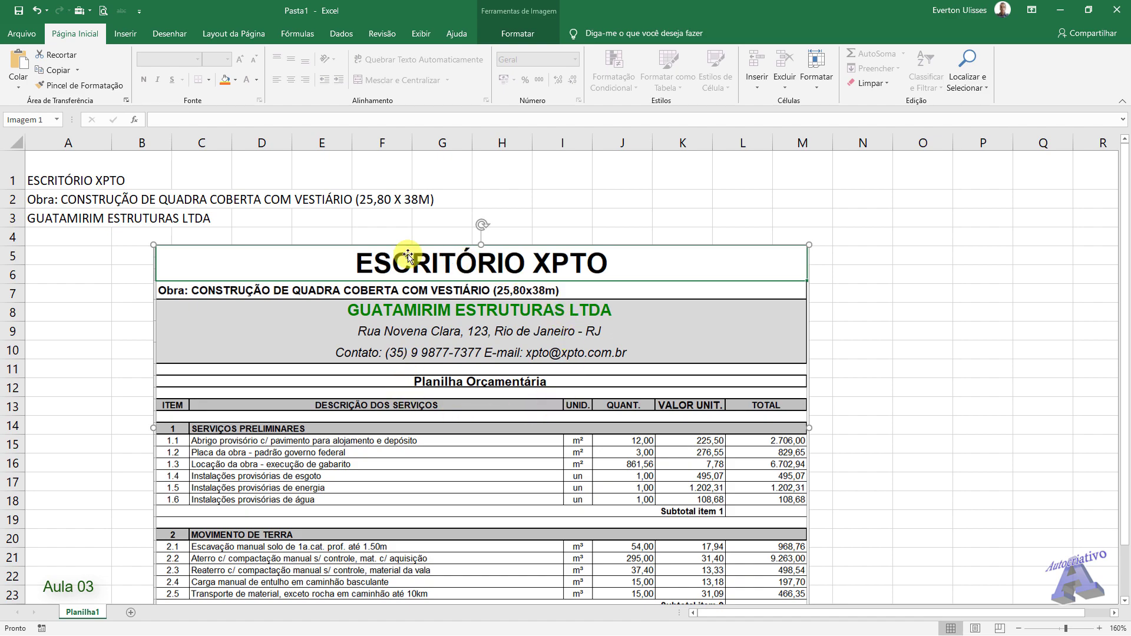
mouse_move(457, 435)
mouse_down()
mouse_move(459, 389)
mouse_move(432, 373)
mouse_move(450, 445)
mouse_move(449, 435)
mouse_up()
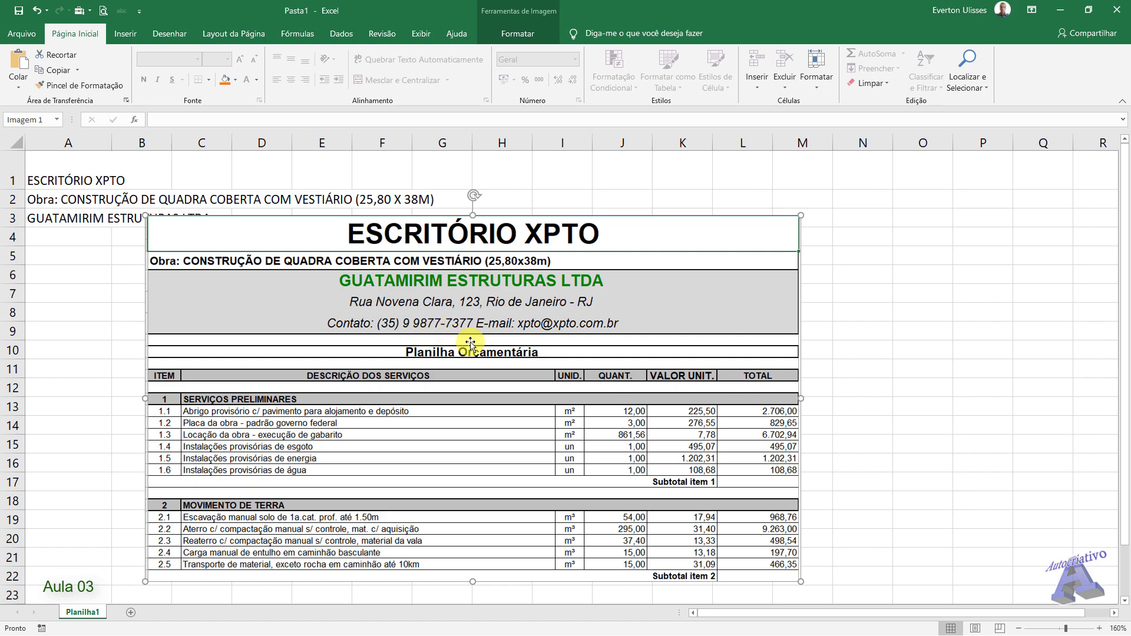
drag(501, 331, 470, 333)
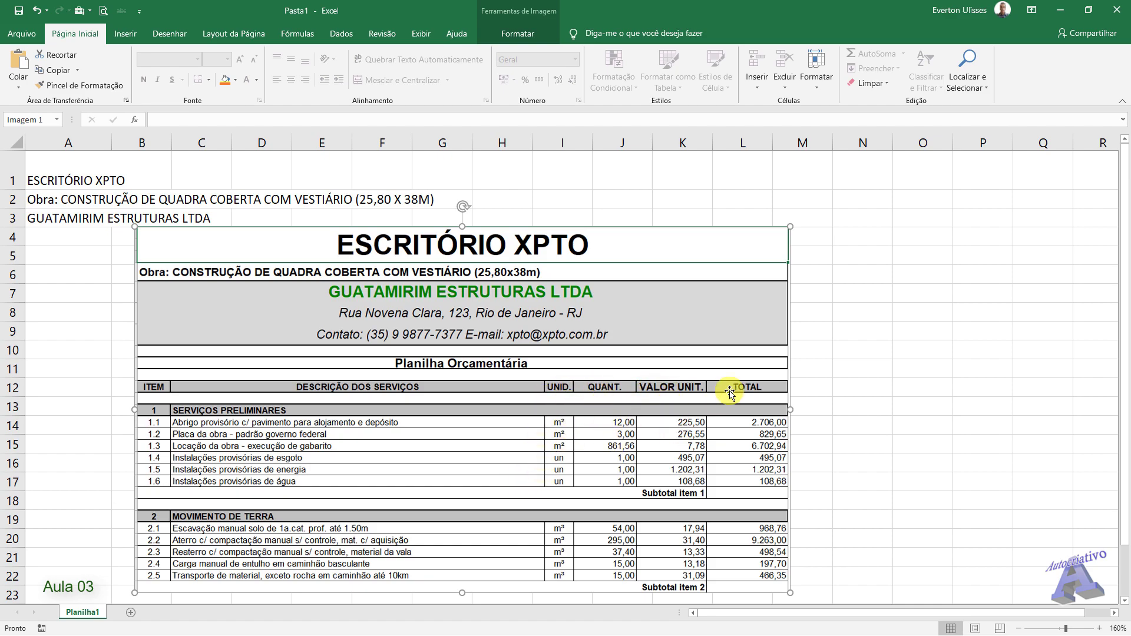
drag(679, 280, 568, 300)
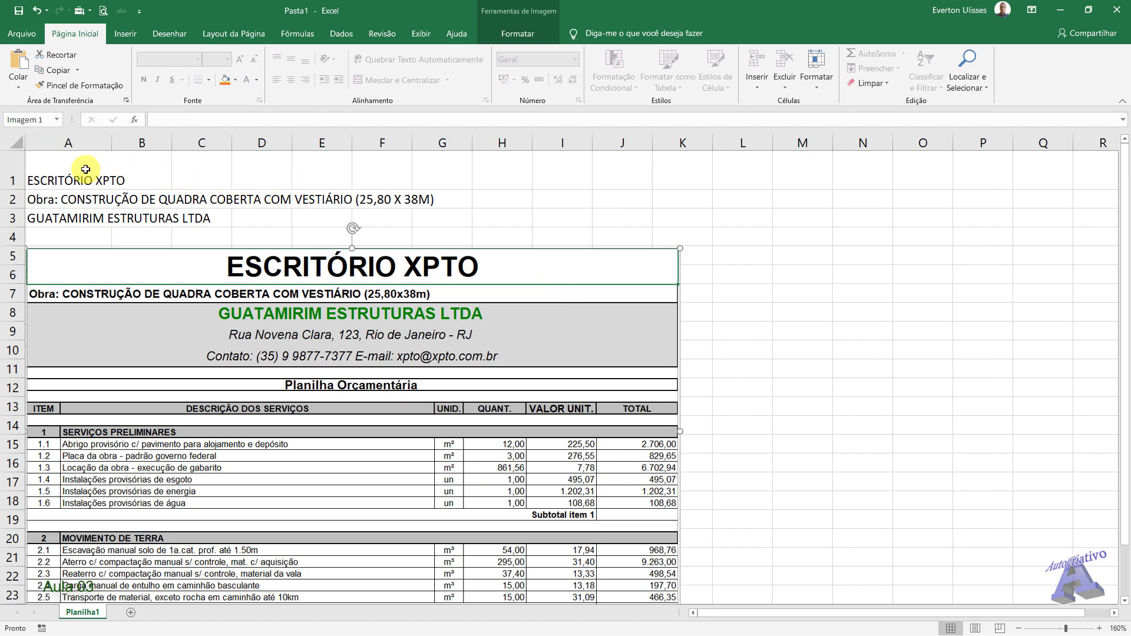
Step: Merge and center the ESCRITÓRIO XPTO title across cells A1:F1
drag(67, 179, 366, 167)
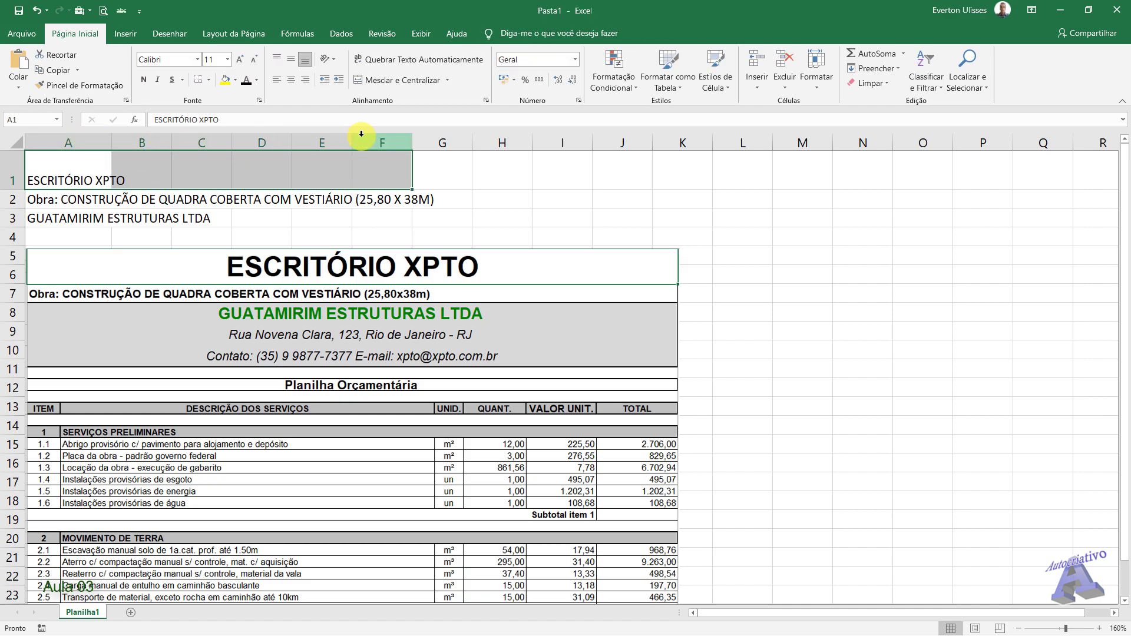
drag(77, 163, 385, 165)
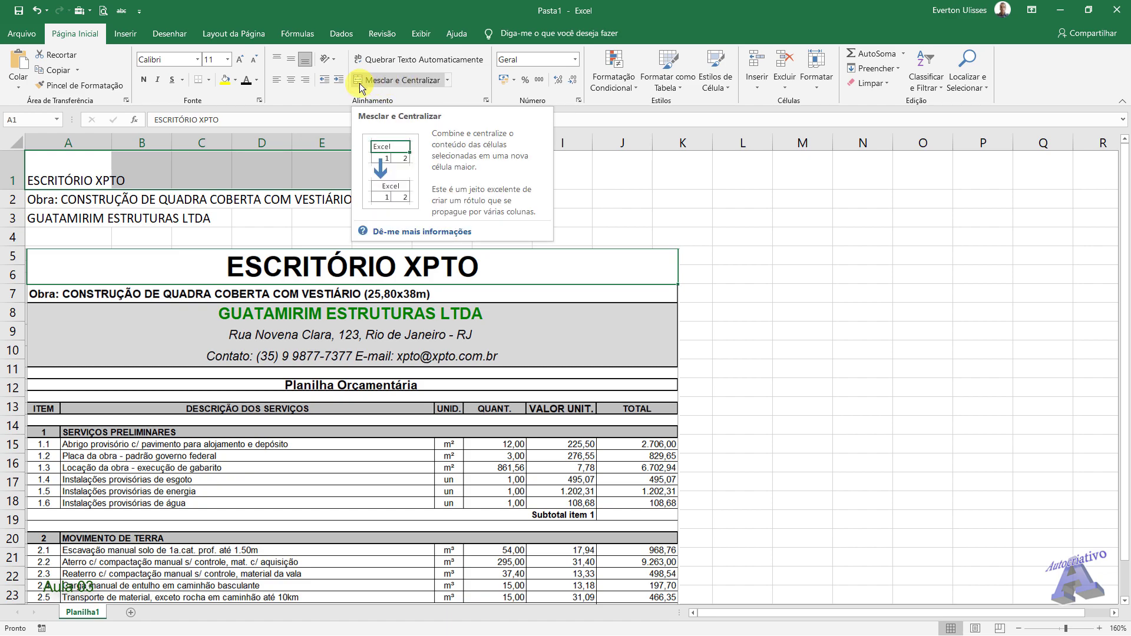
click(448, 81)
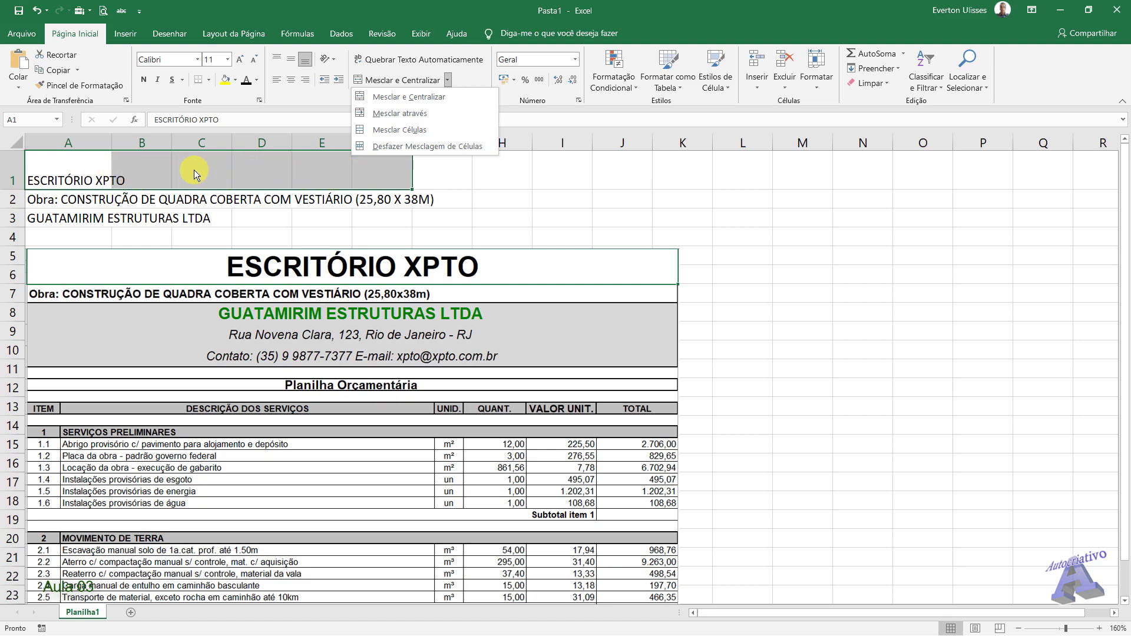
click(447, 81)
click(447, 81)
click(397, 80)
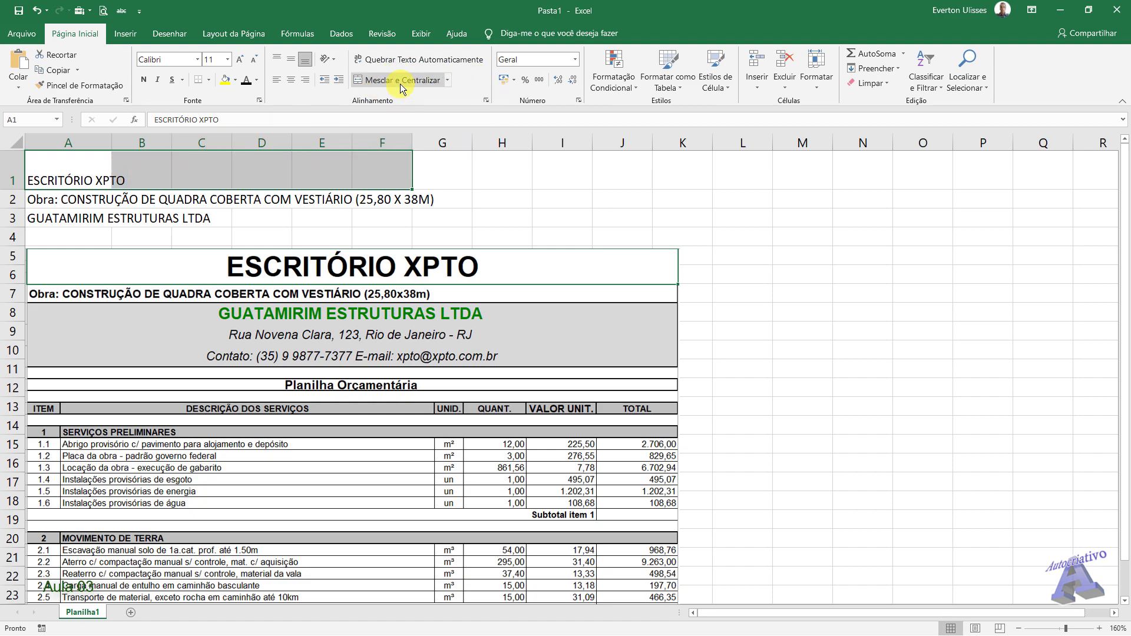
click(401, 83)
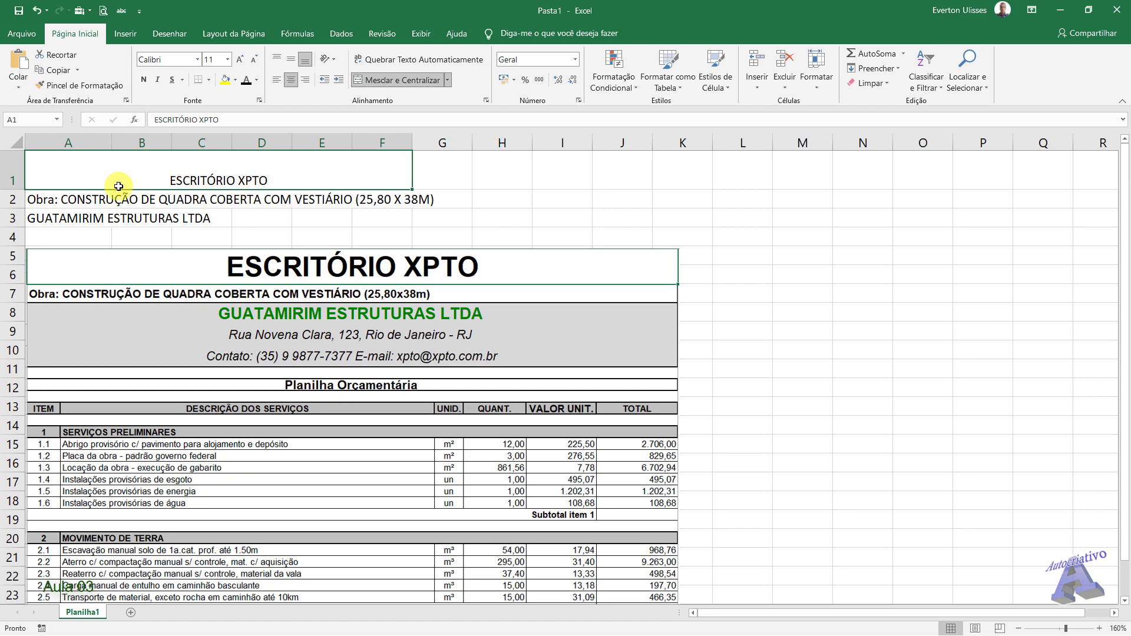
Step: Unmerge the title cell in row 1 and merge and center the range A1:F1 again
scroll(285, 214, up, 4)
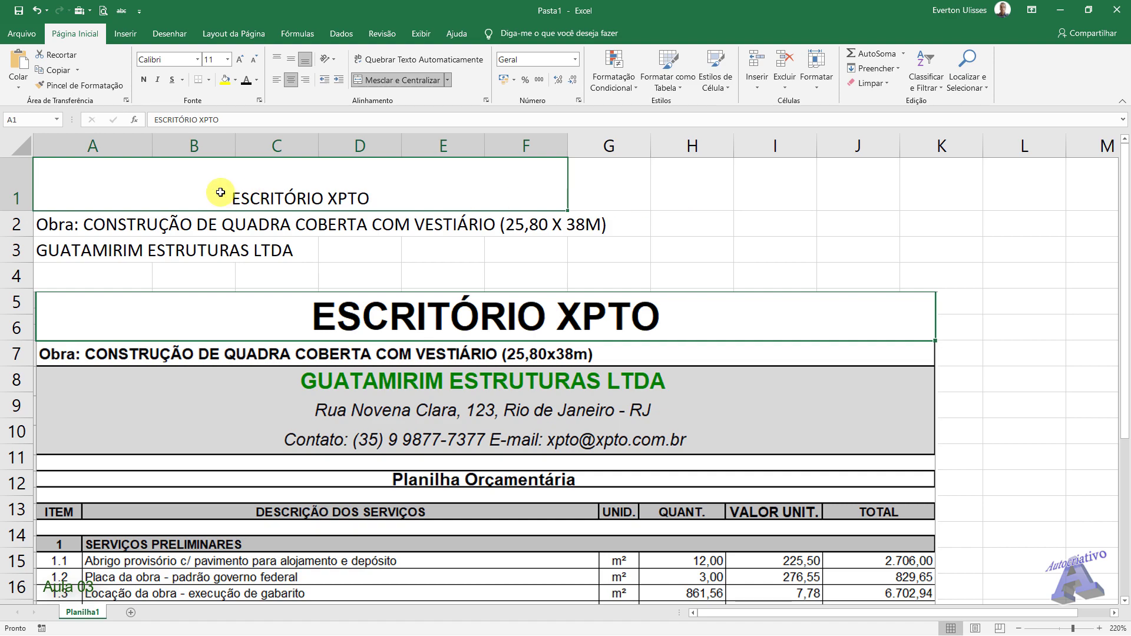
click(624, 197)
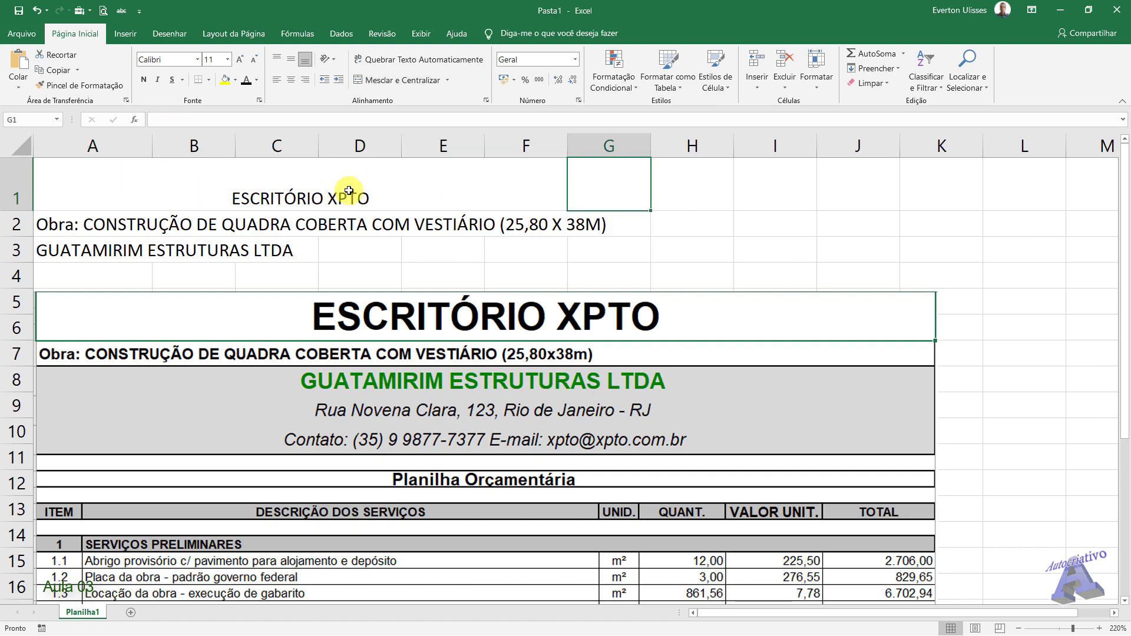
click(298, 191)
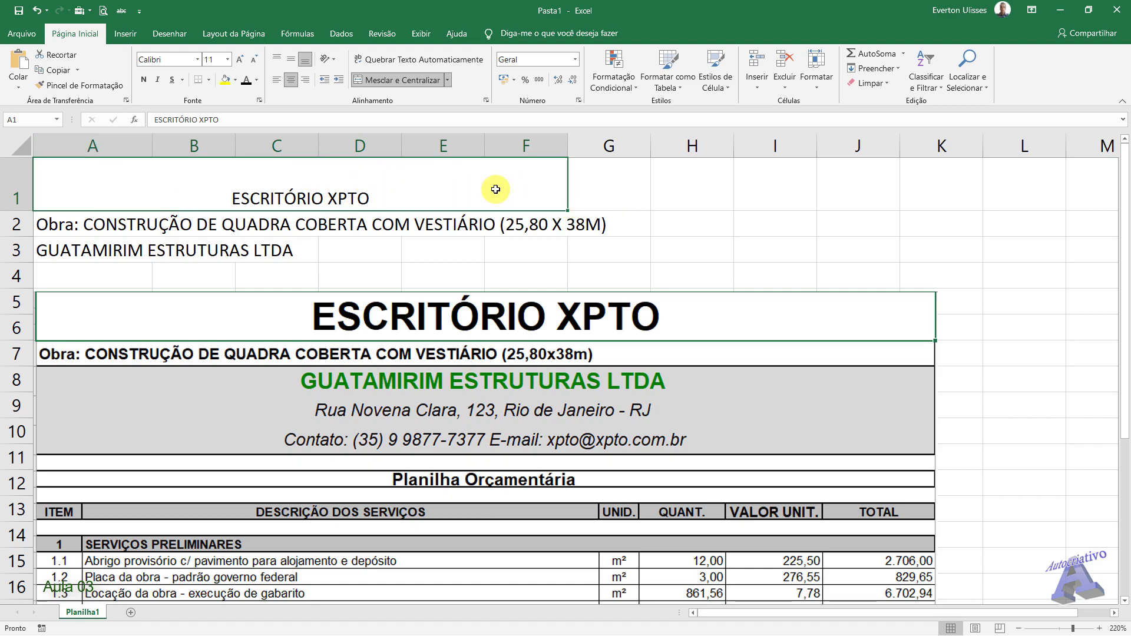
drag(549, 181, 839, 176)
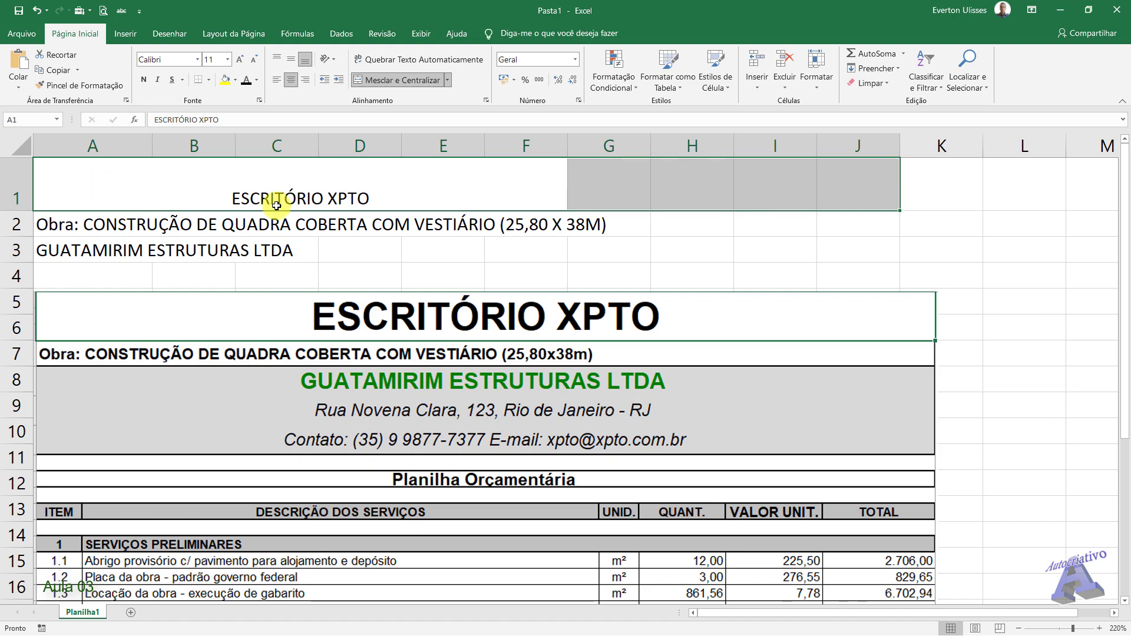
click(482, 186)
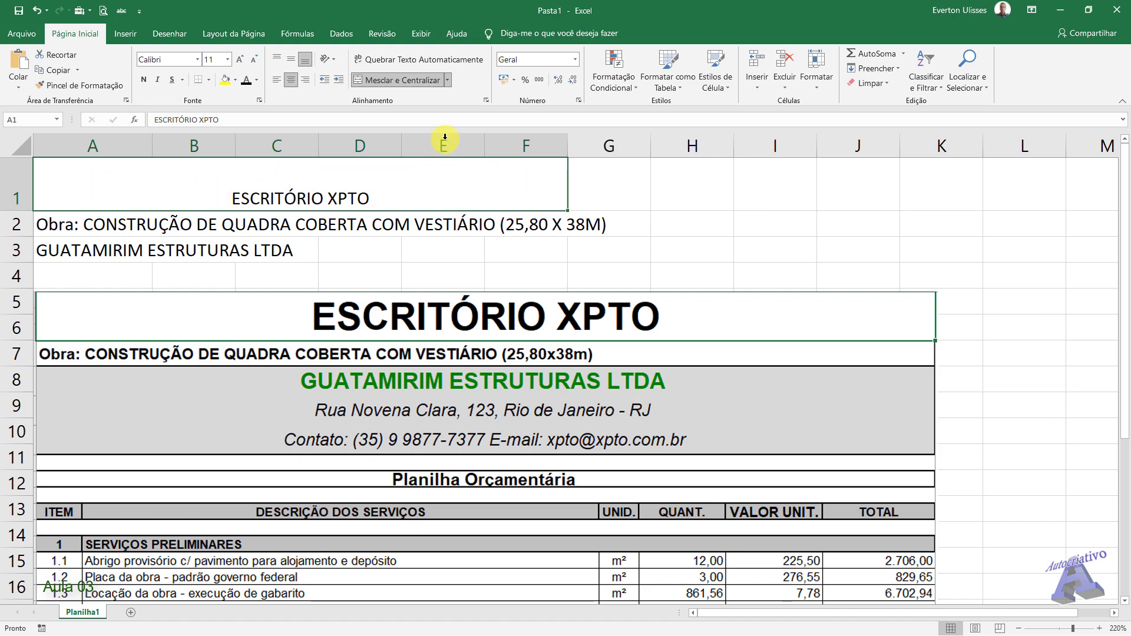
click(448, 80)
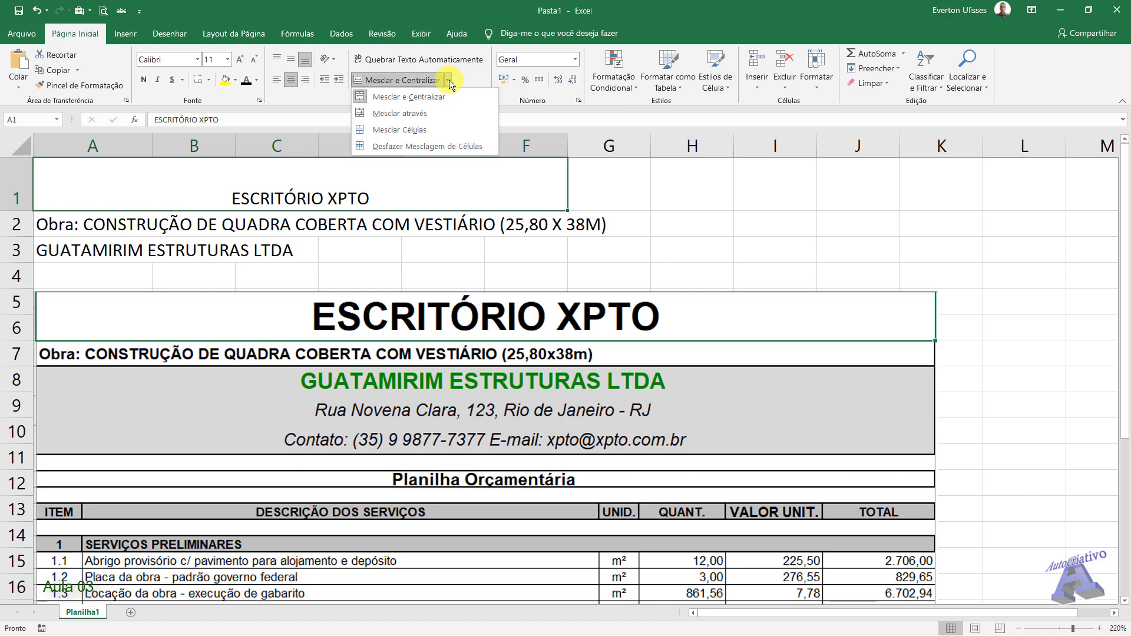
click(424, 148)
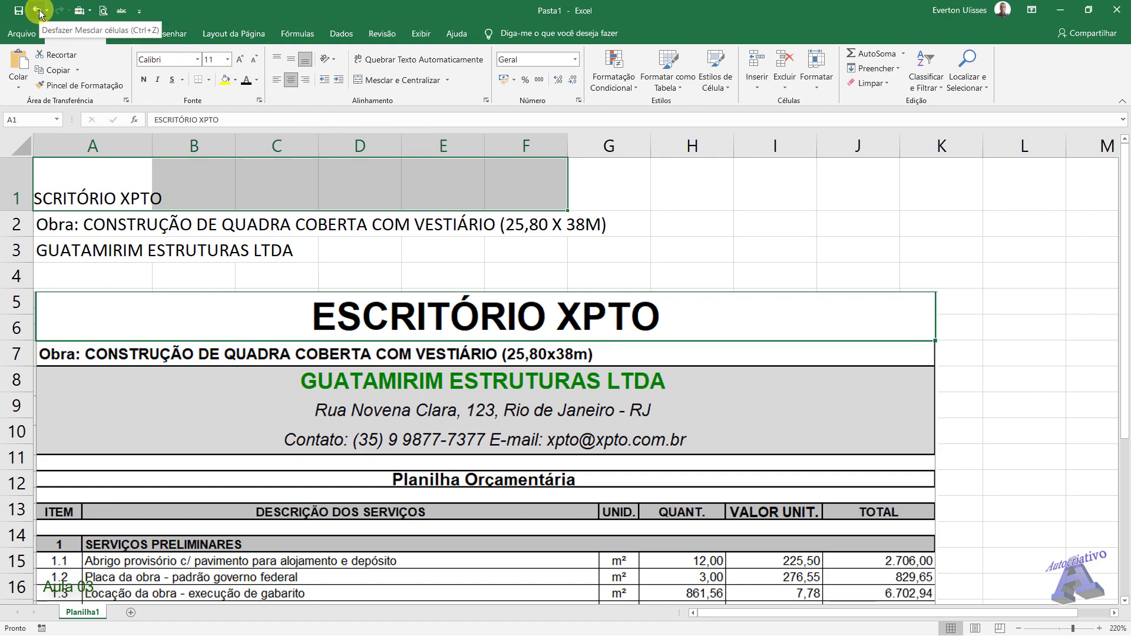
mouse_move(144, 177)
mouse_down()
mouse_move(569, 175)
mouse_move(533, 168)
mouse_up()
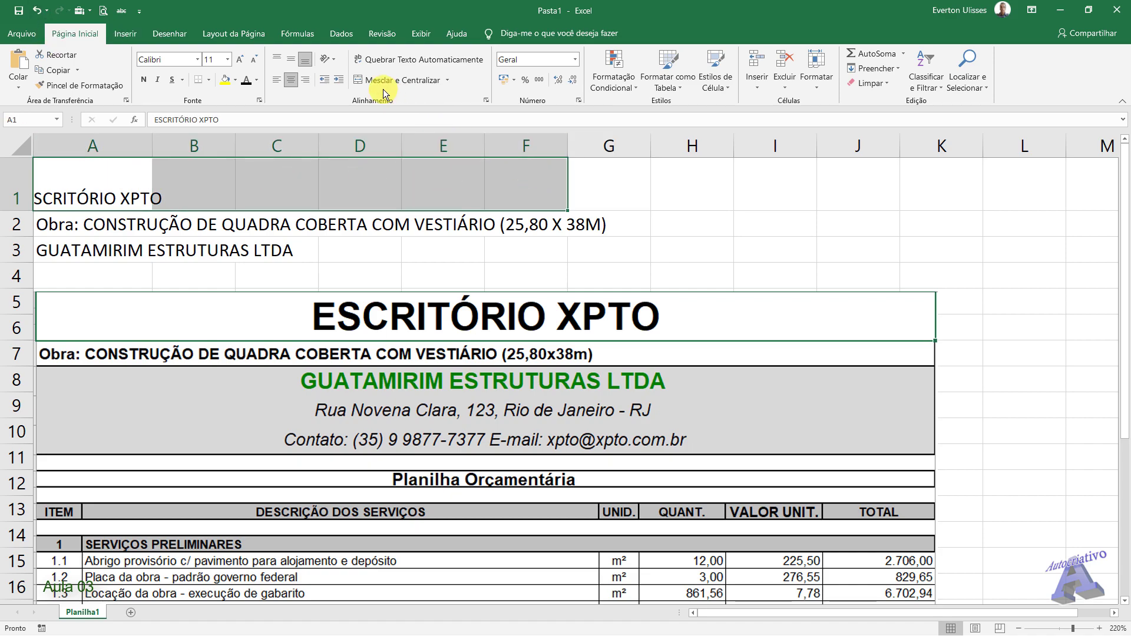
click(387, 80)
Step: Enter the sample text TESTE in cell H2 and remove it again
click(684, 217)
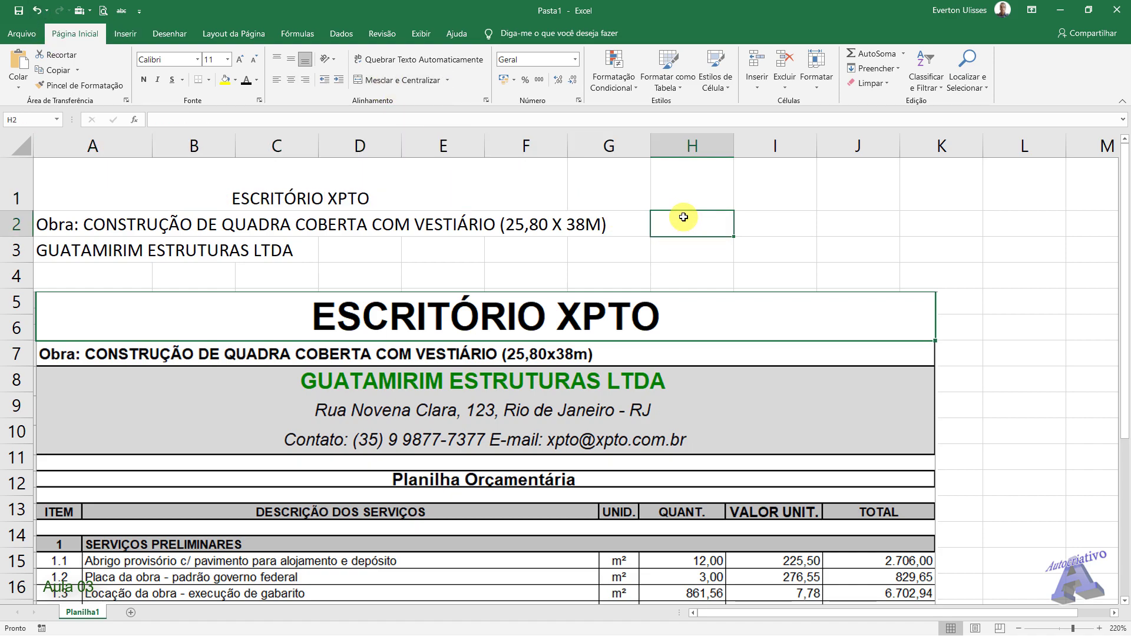
text(TESTE)
click(694, 258)
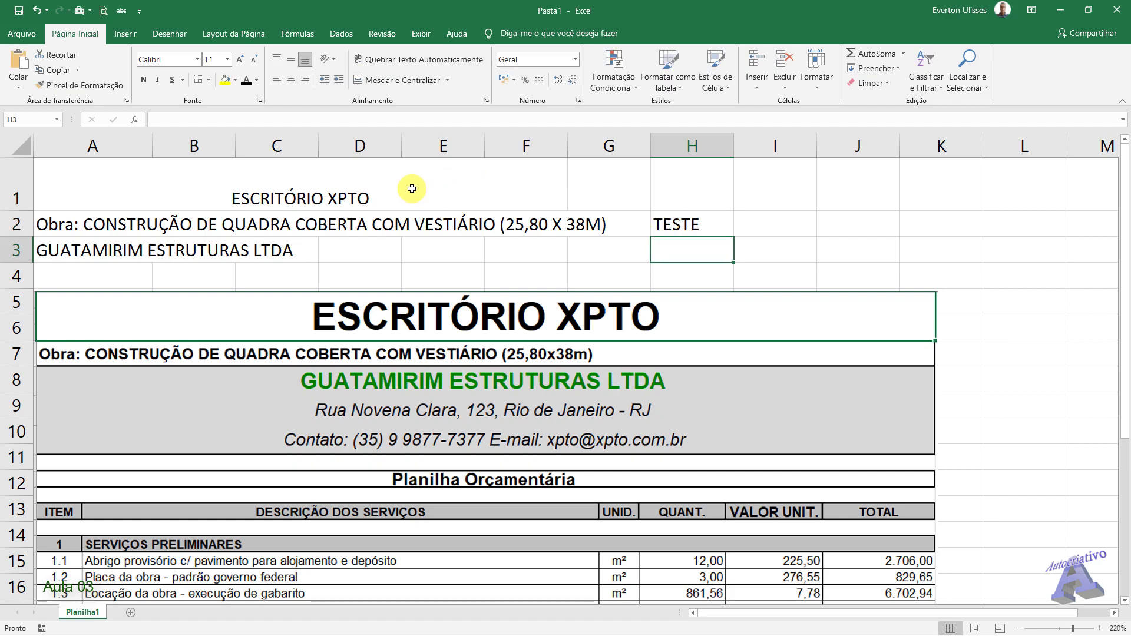
click(519, 192)
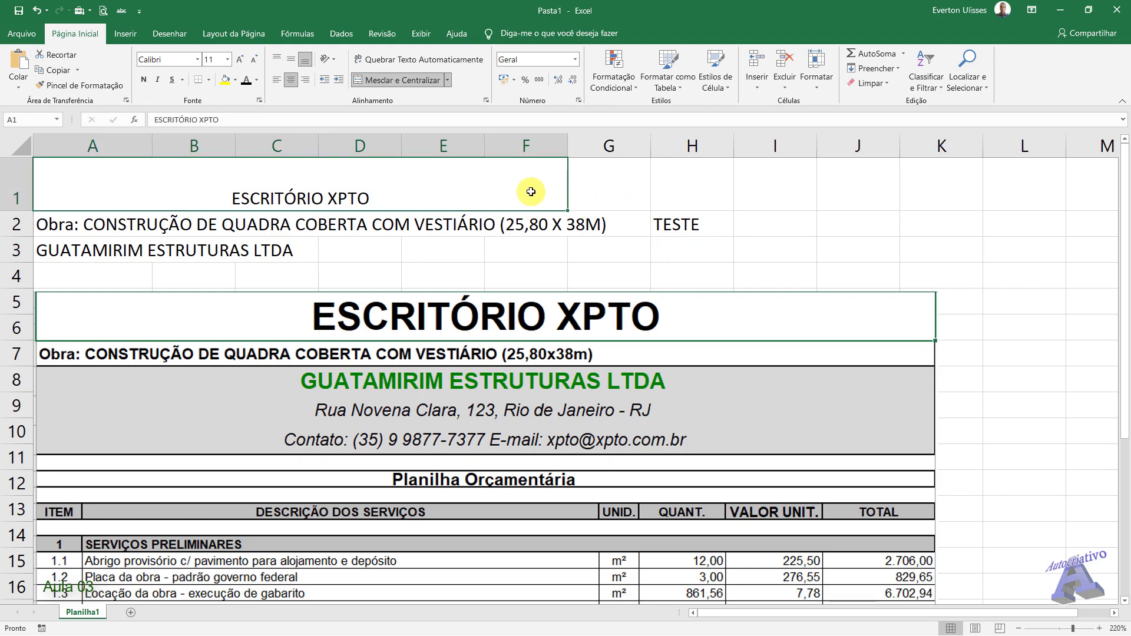
click(657, 218)
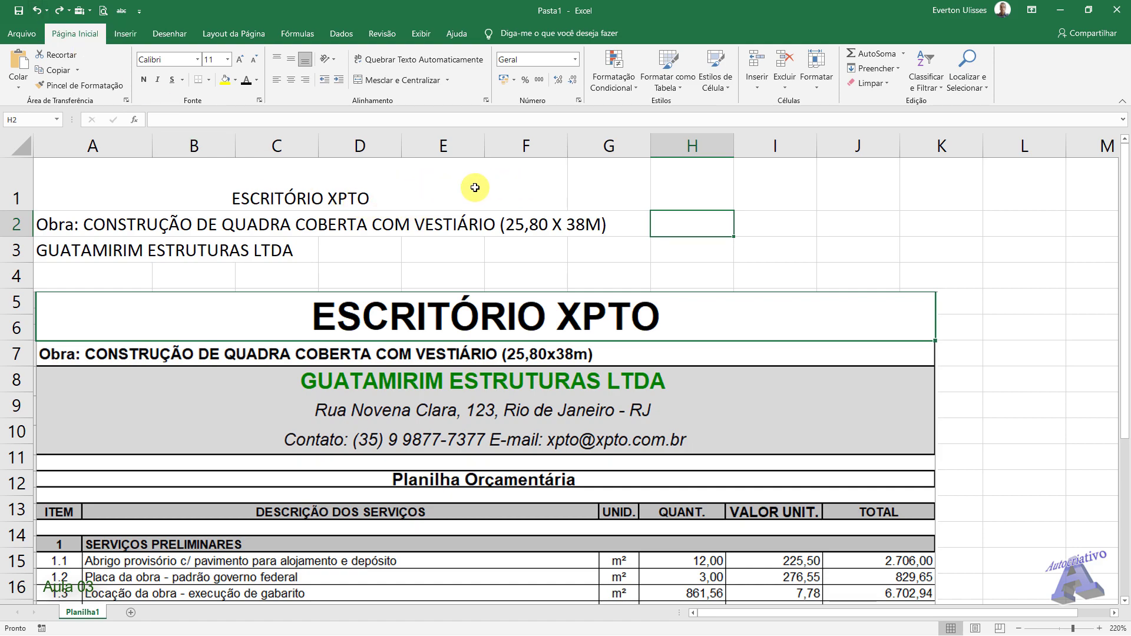
Step: Unmerge the title cell A1:F1 and merge and center the title across A1:H1 instead
click(369, 195)
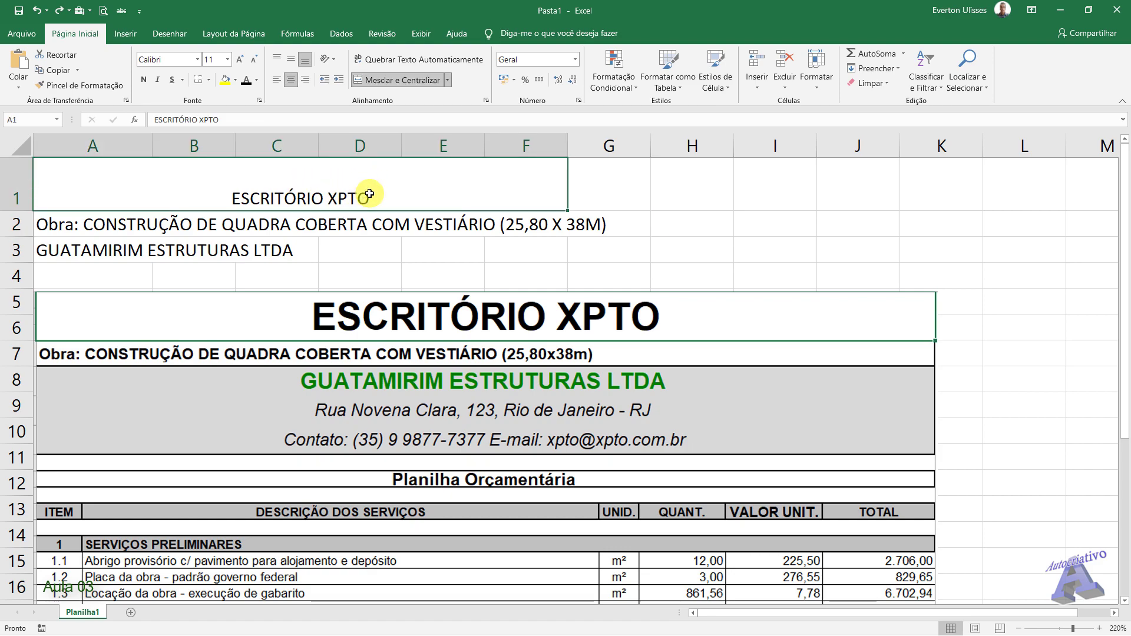
click(449, 80)
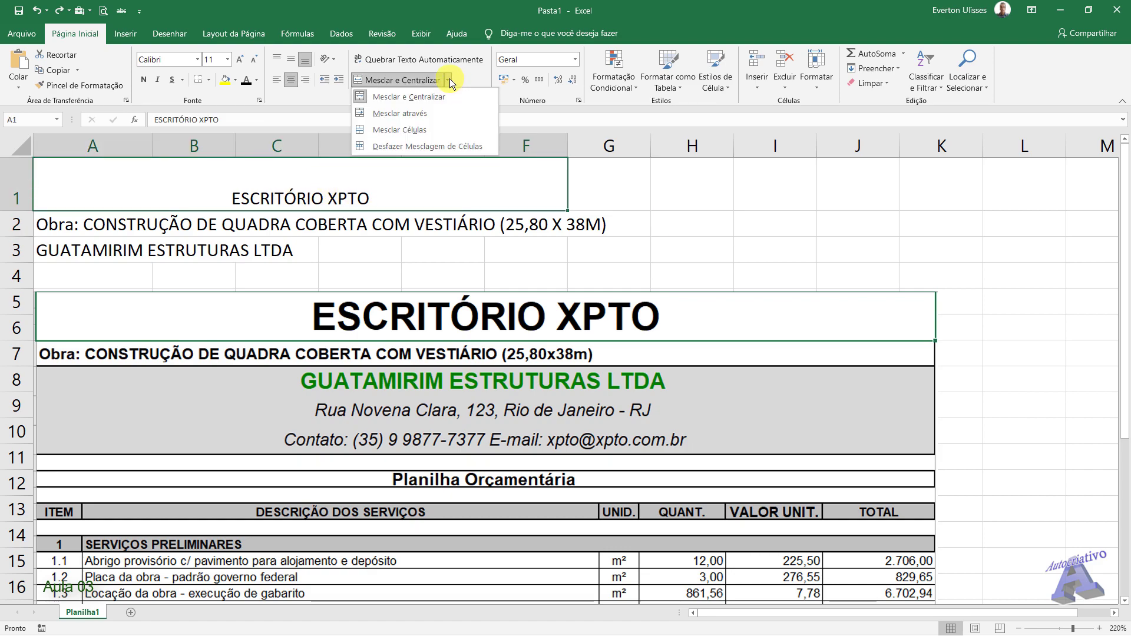
click(424, 147)
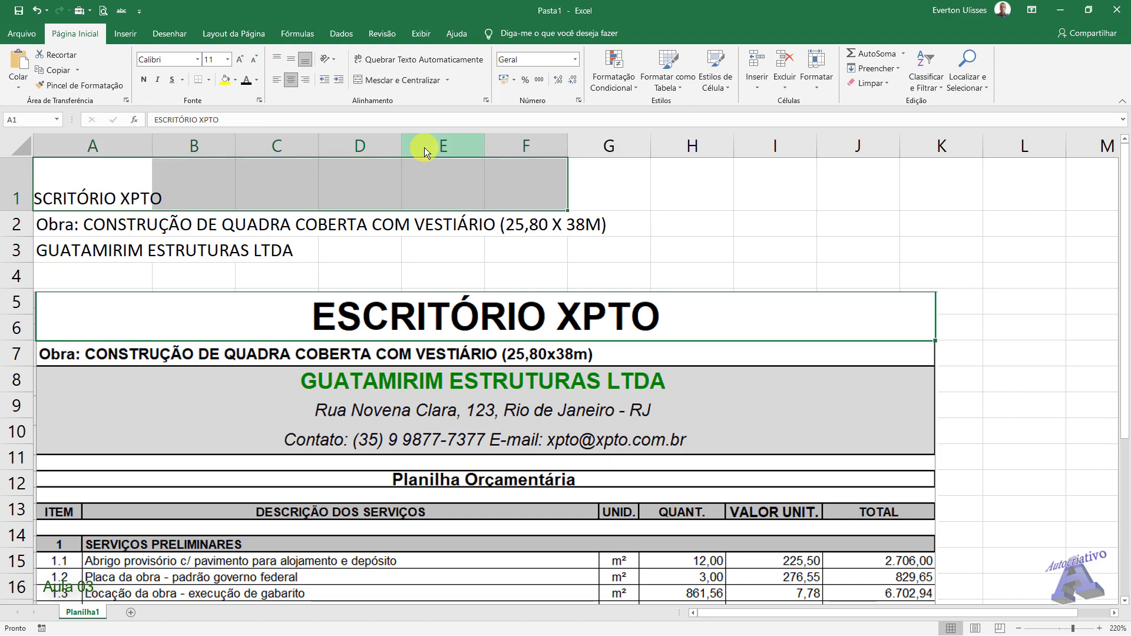
click(253, 195)
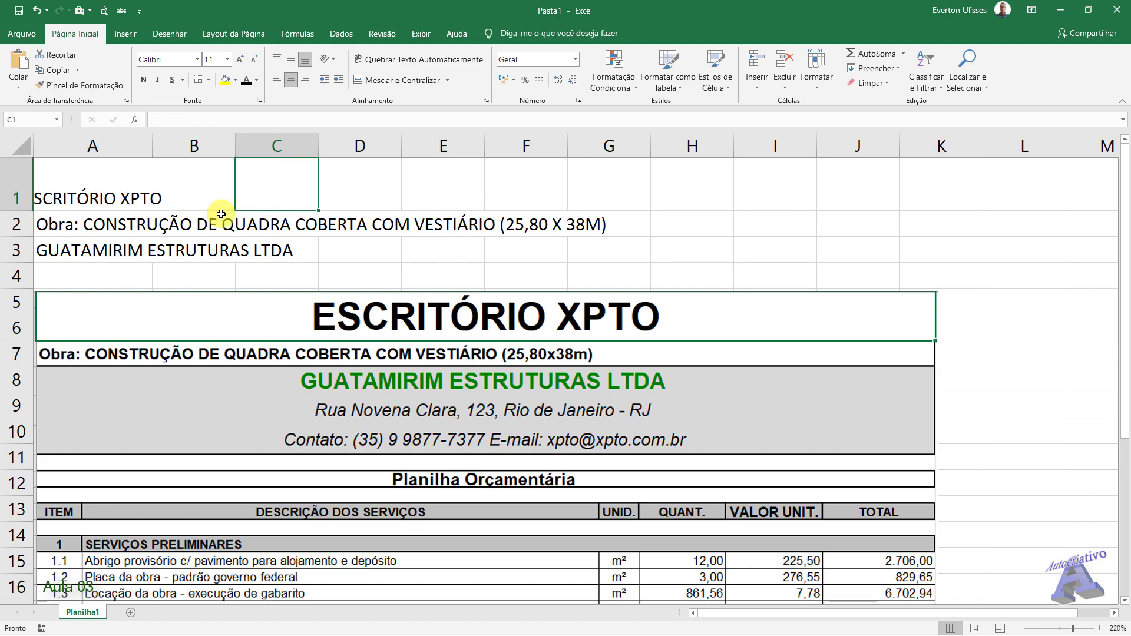
drag(93, 189, 687, 182)
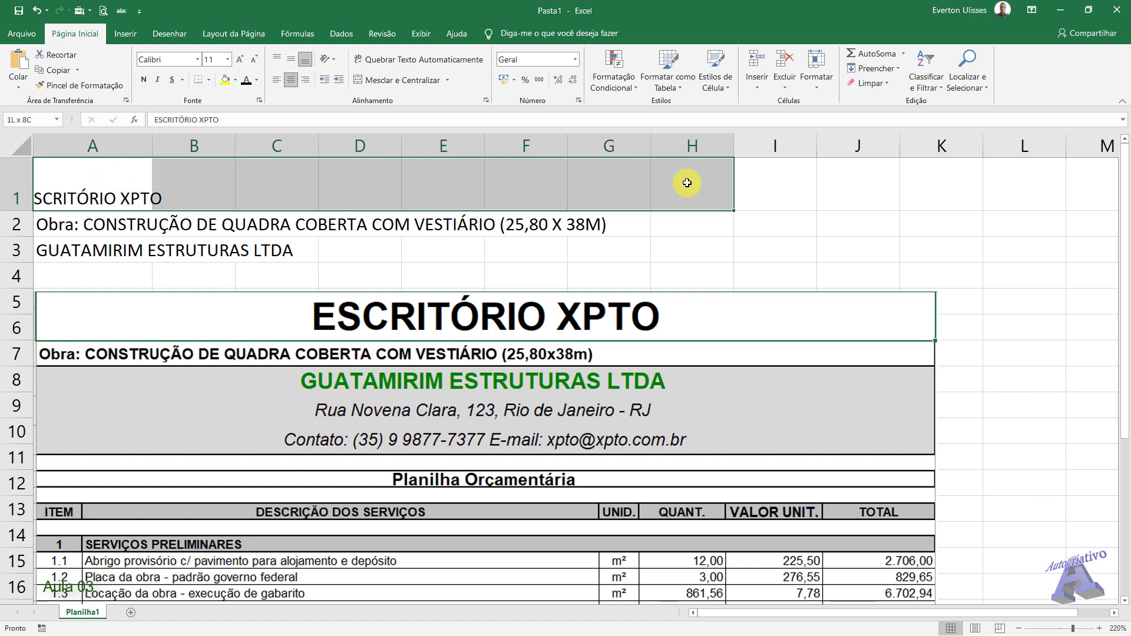
click(395, 80)
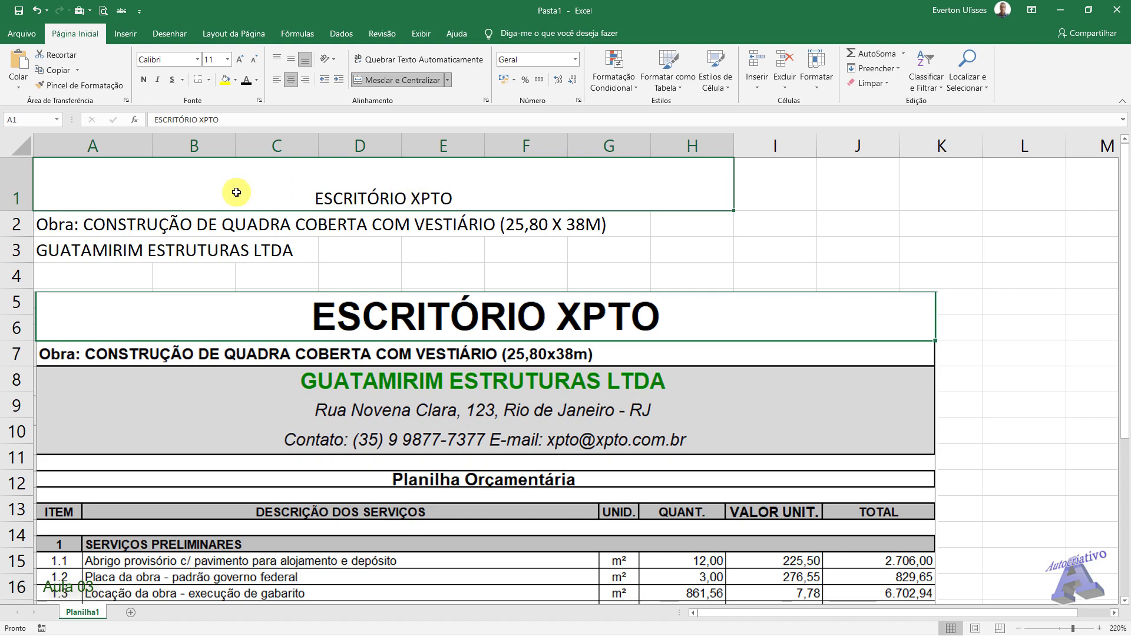
Step: Extend the merged and centered title across cells A1:K1
drag(303, 192, 921, 190)
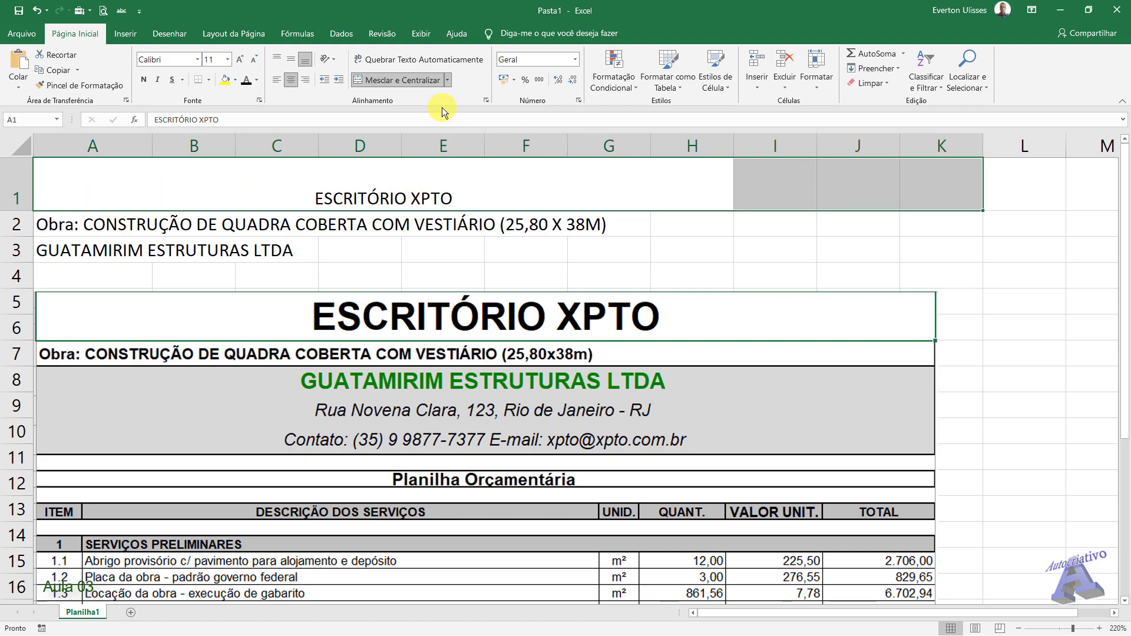
click(398, 80)
click(397, 80)
click(745, 215)
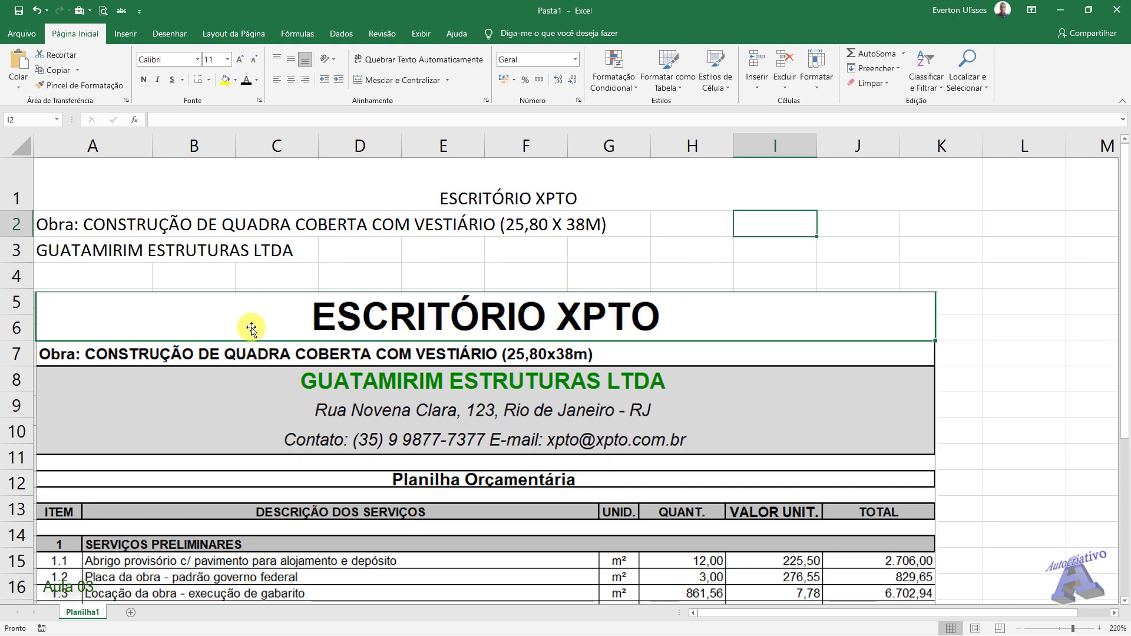
Step: Move the reference image up so that it starts at row 4 and unmerge the title cell A1:K1
drag(318, 370, 344, 344)
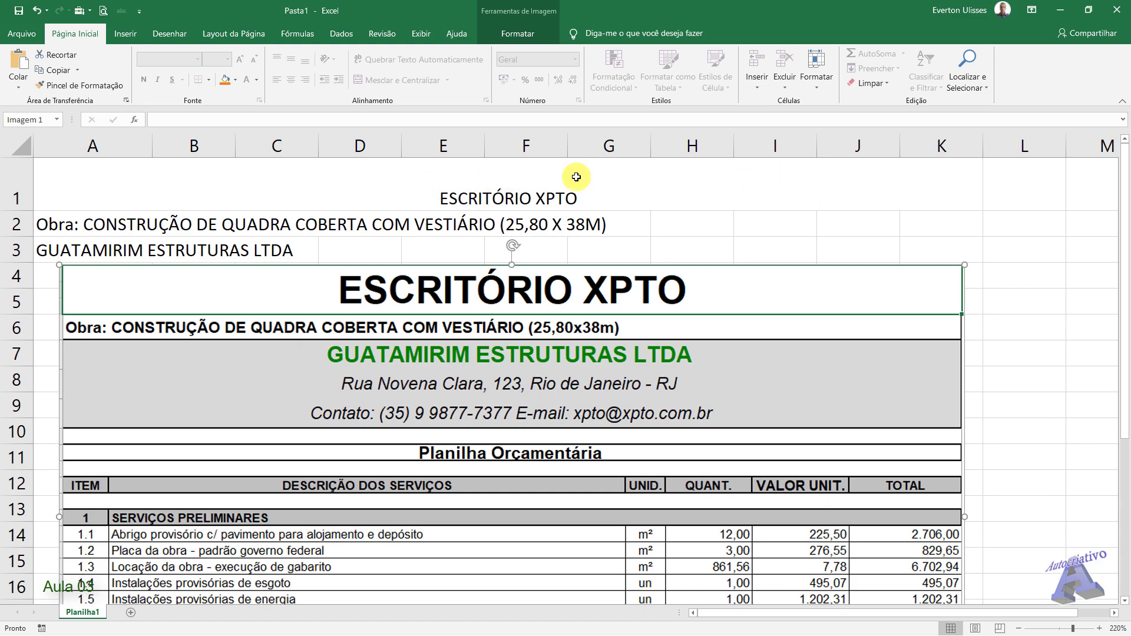
click(454, 174)
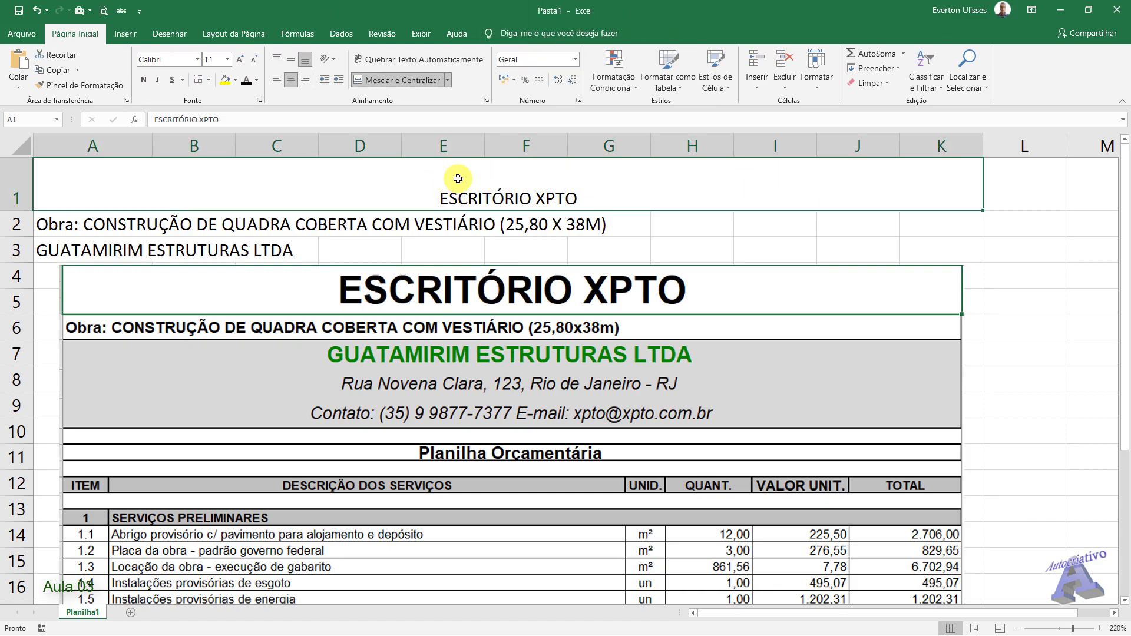
click(447, 81)
click(423, 144)
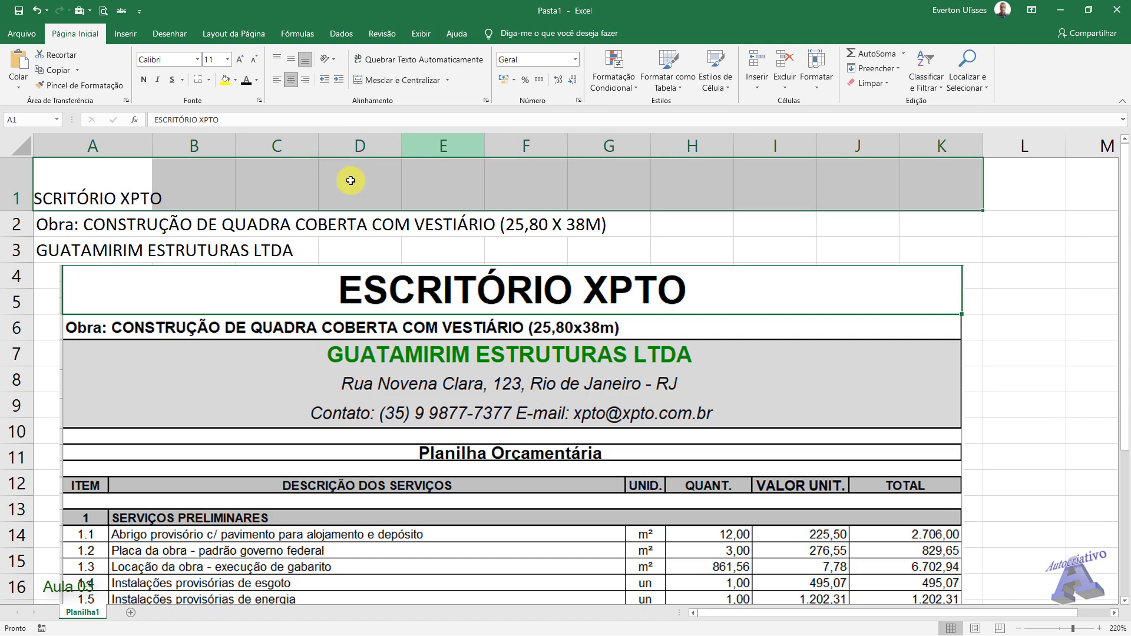
Step: Merge and center the ESCRITÓRIO XPTO title across cells A1:F1
click(371, 188)
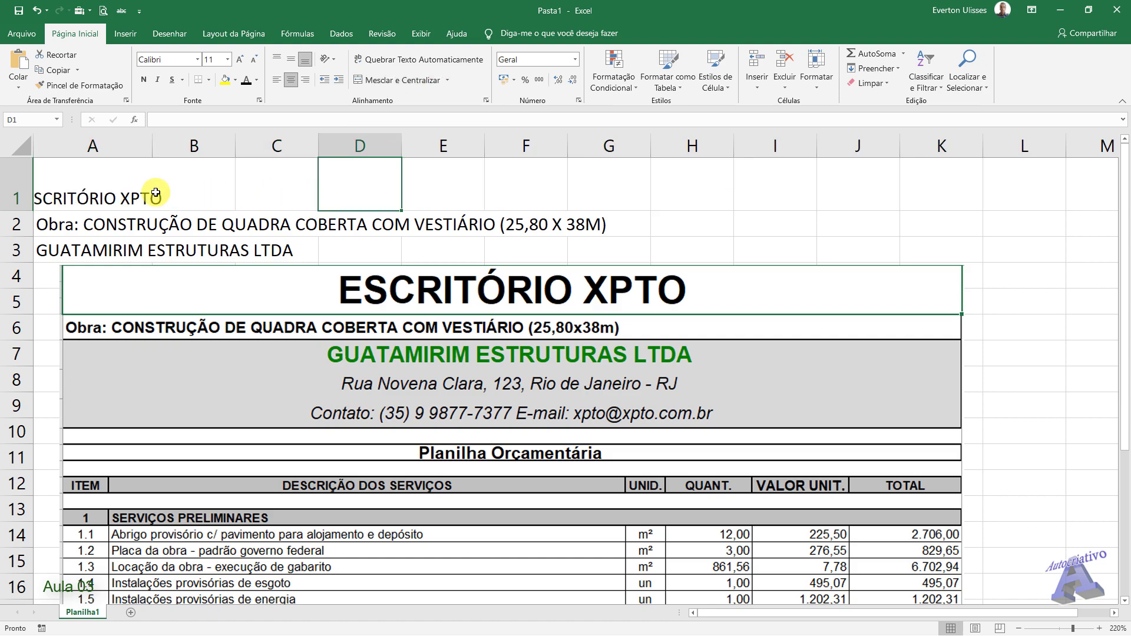
click(88, 184)
drag(87, 184, 523, 179)
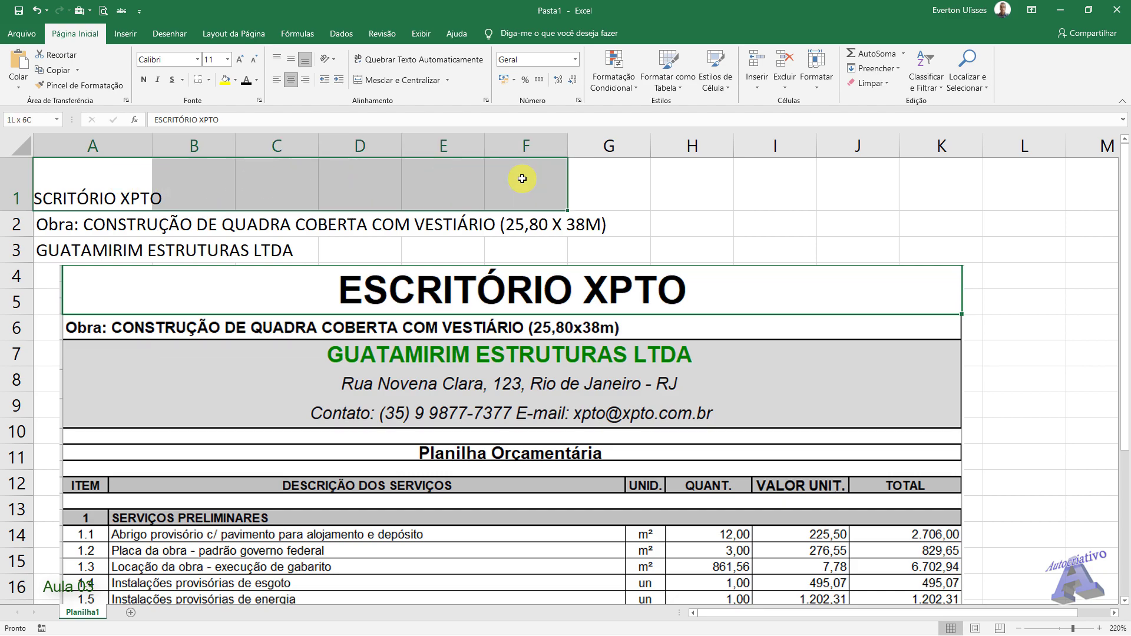
click(382, 80)
scroll(396, 207, down, 2)
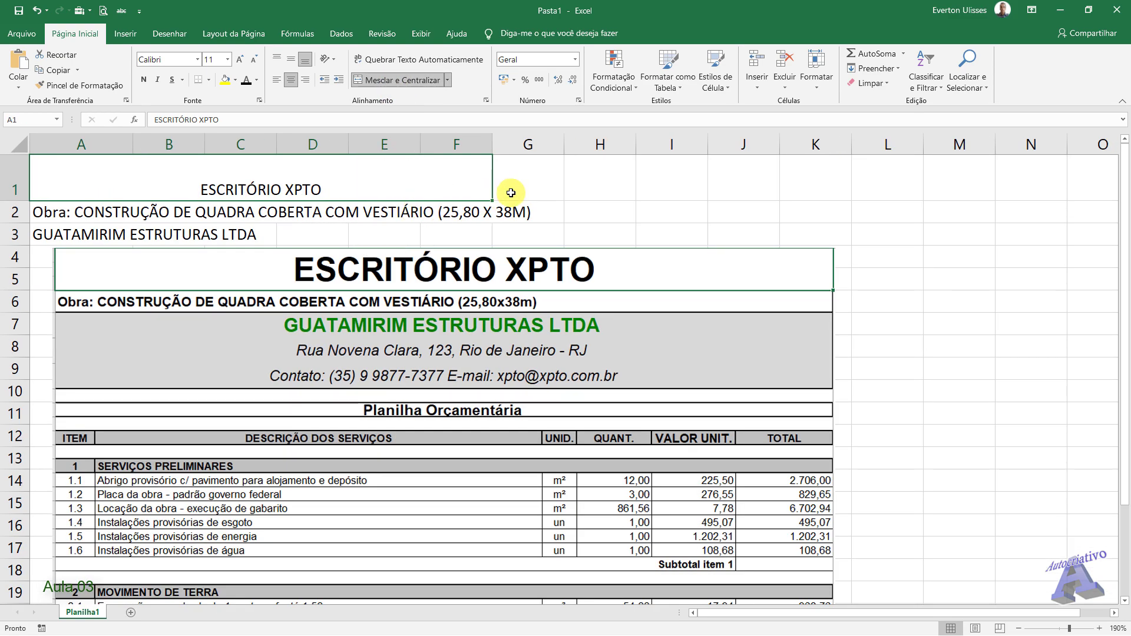
Step: Move the reference image down to start at row 5 and merge and center the Obra line across A2:F2
click(465, 273)
drag(465, 273, 494, 291)
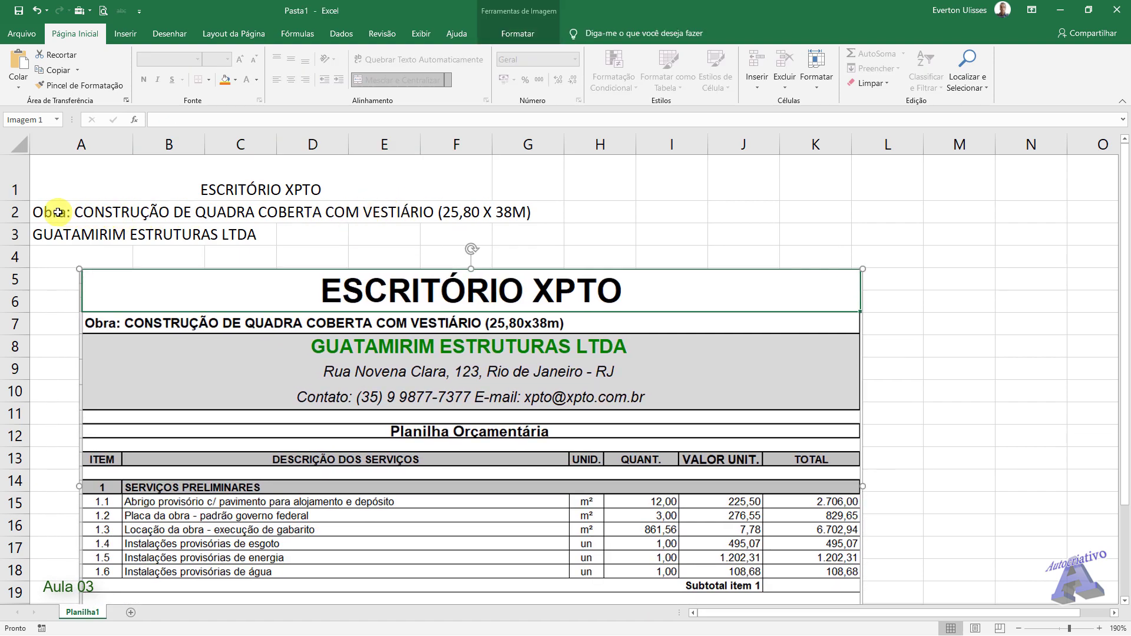
drag(79, 213, 467, 201)
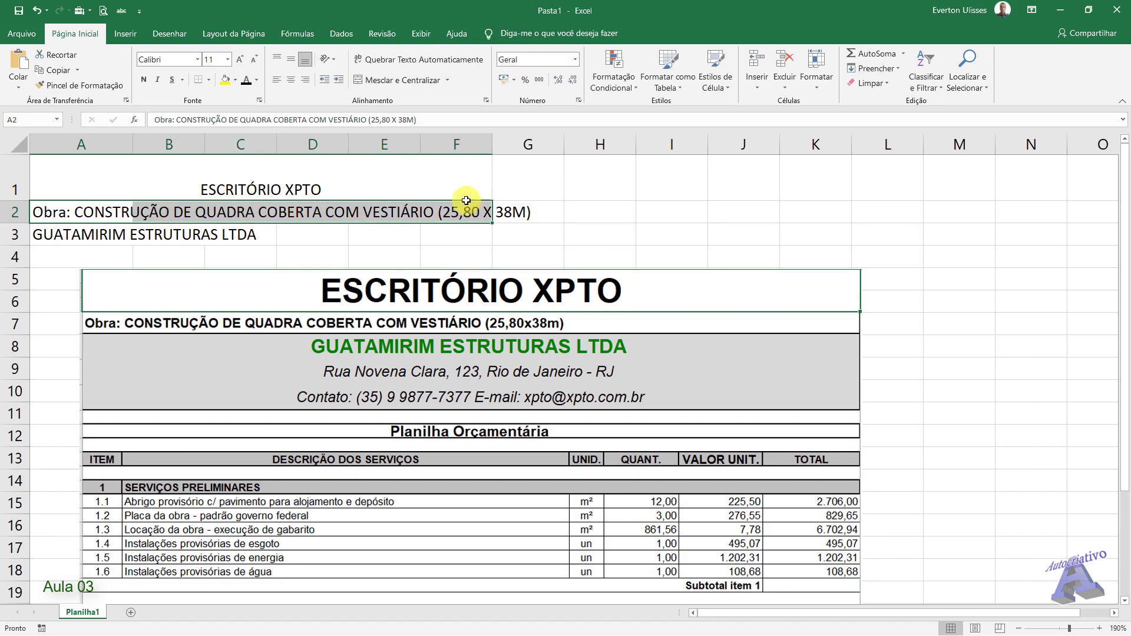
click(399, 80)
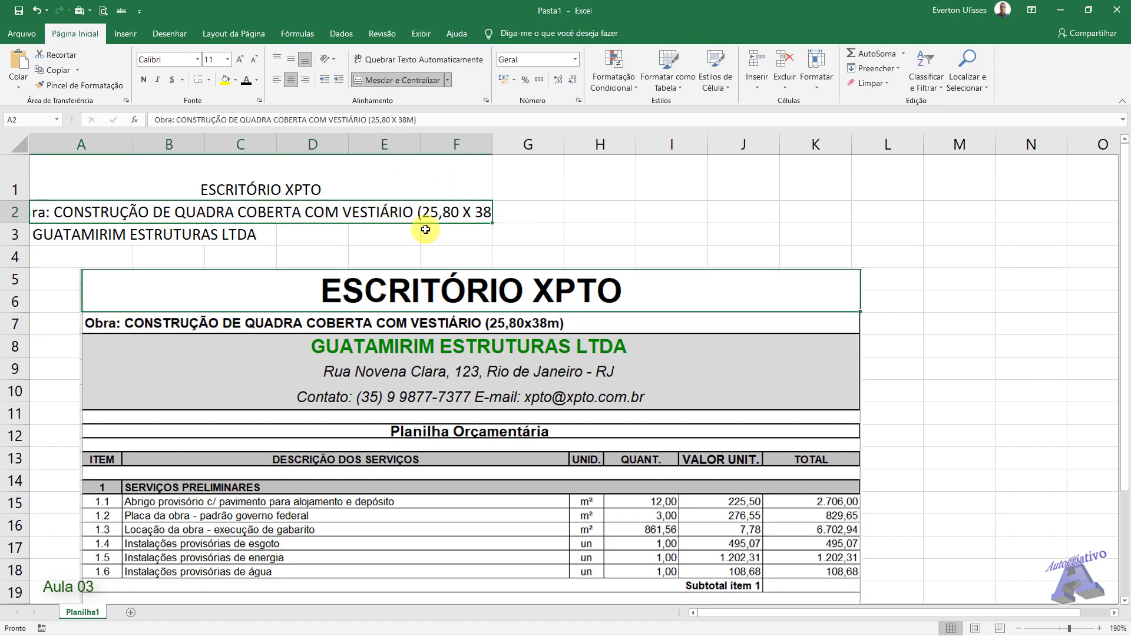
Step: Widen columns A through F equally until the full Obra line fits inside its merged cell
click(444, 172)
drag(493, 144, 502, 156)
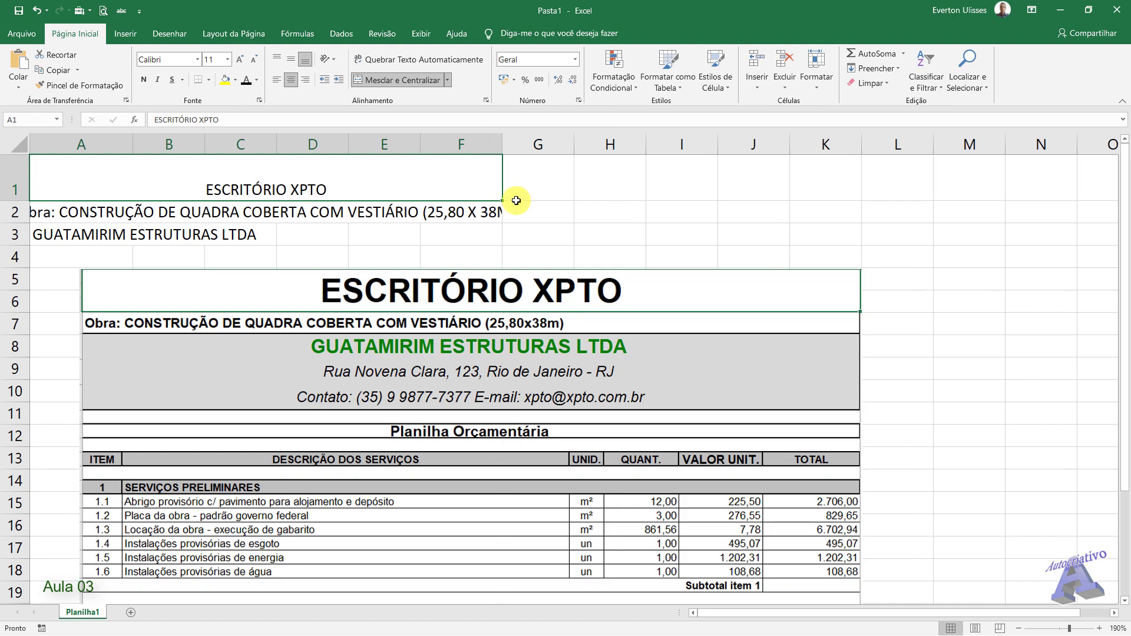
drag(111, 152, 487, 151)
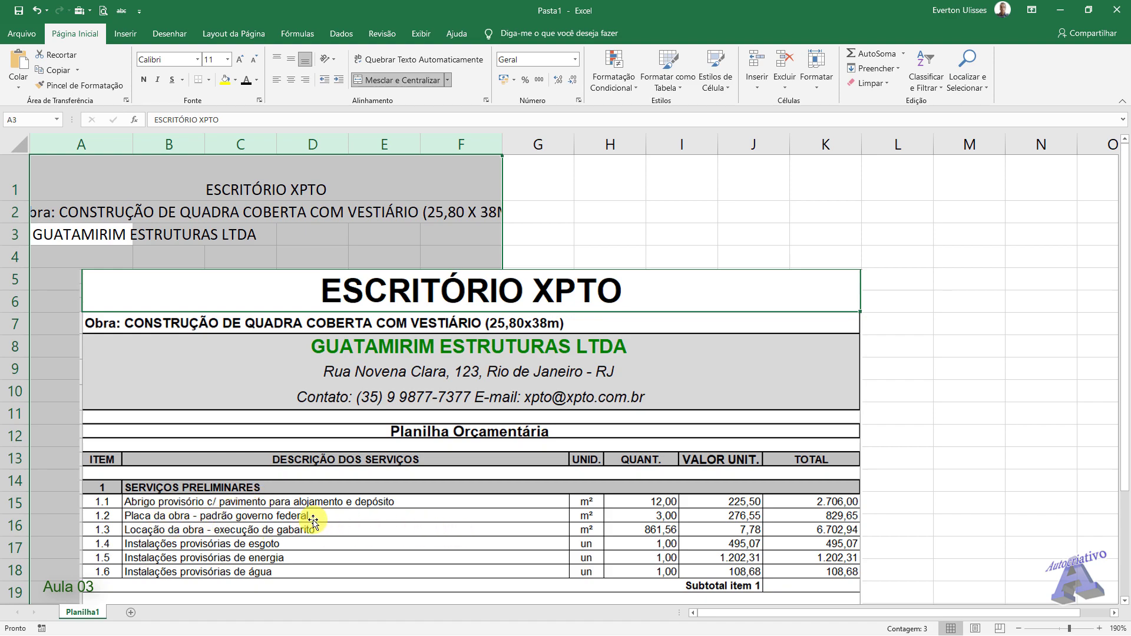
drag(133, 144, 154, 144)
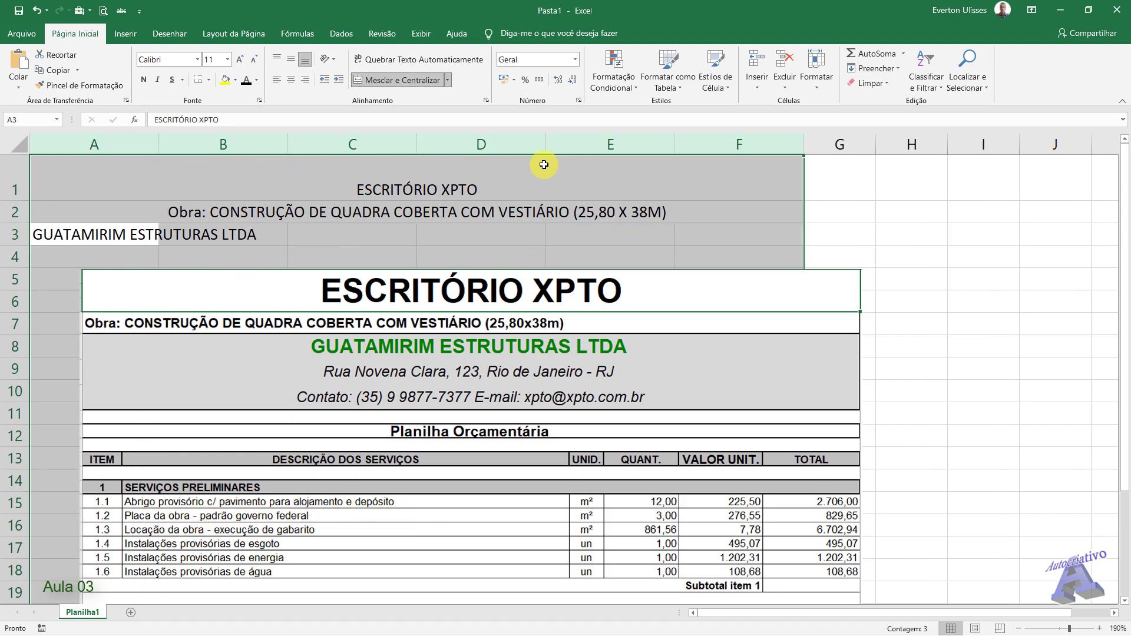
drag(417, 146, 470, 145)
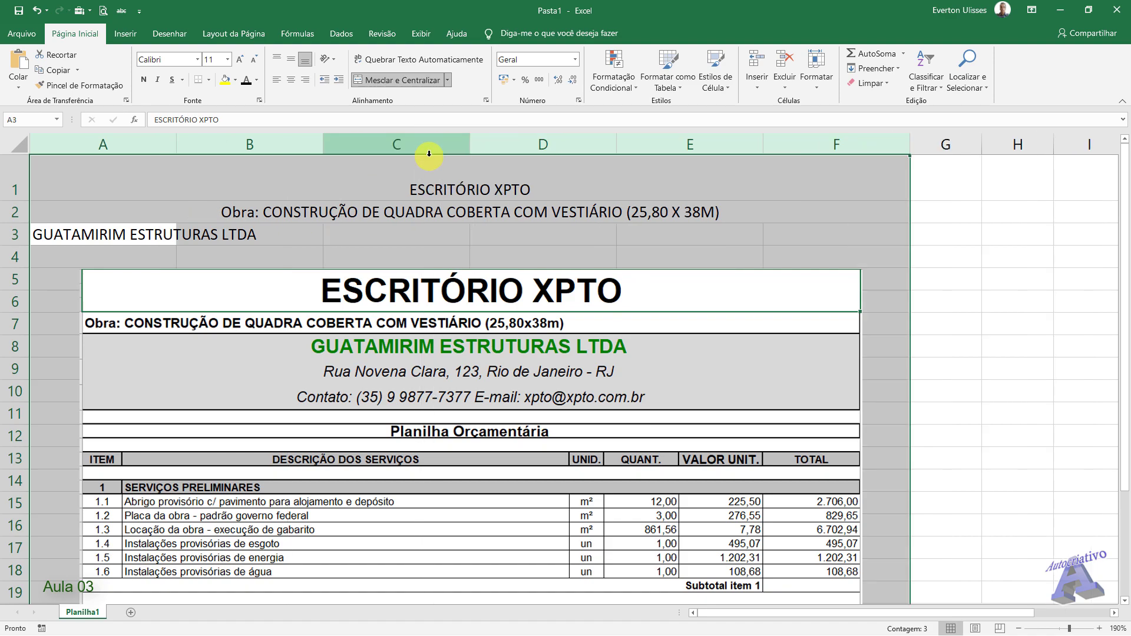
Step: Move the reference image to start at row 7, aligned with the outer edge of column A
click(421, 236)
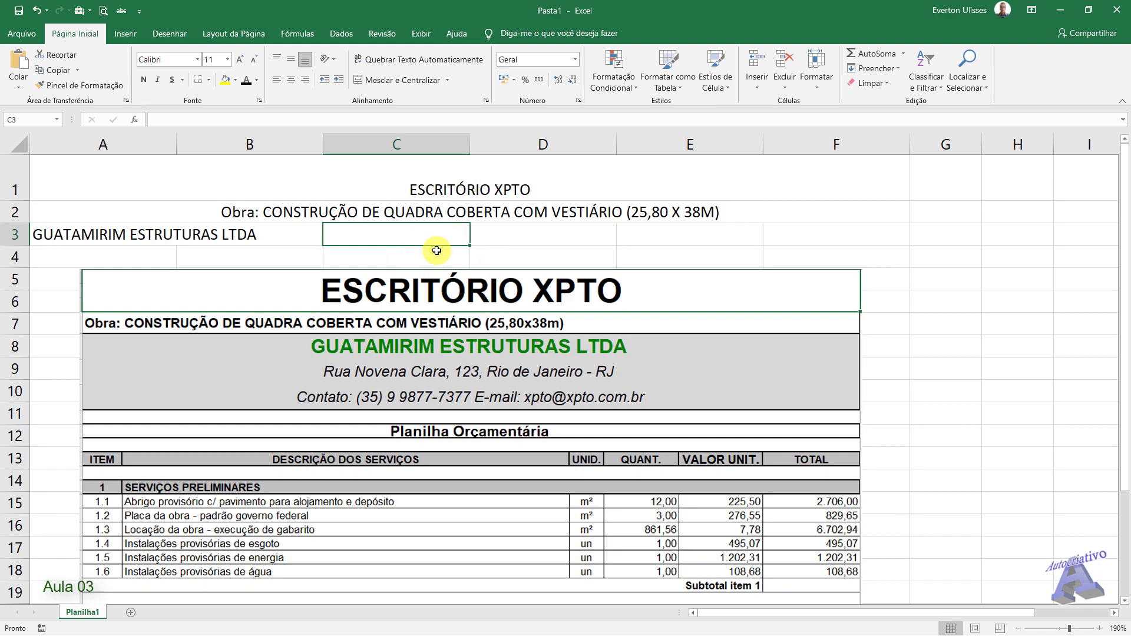
drag(415, 276, 370, 342)
drag(273, 392, 270, 349)
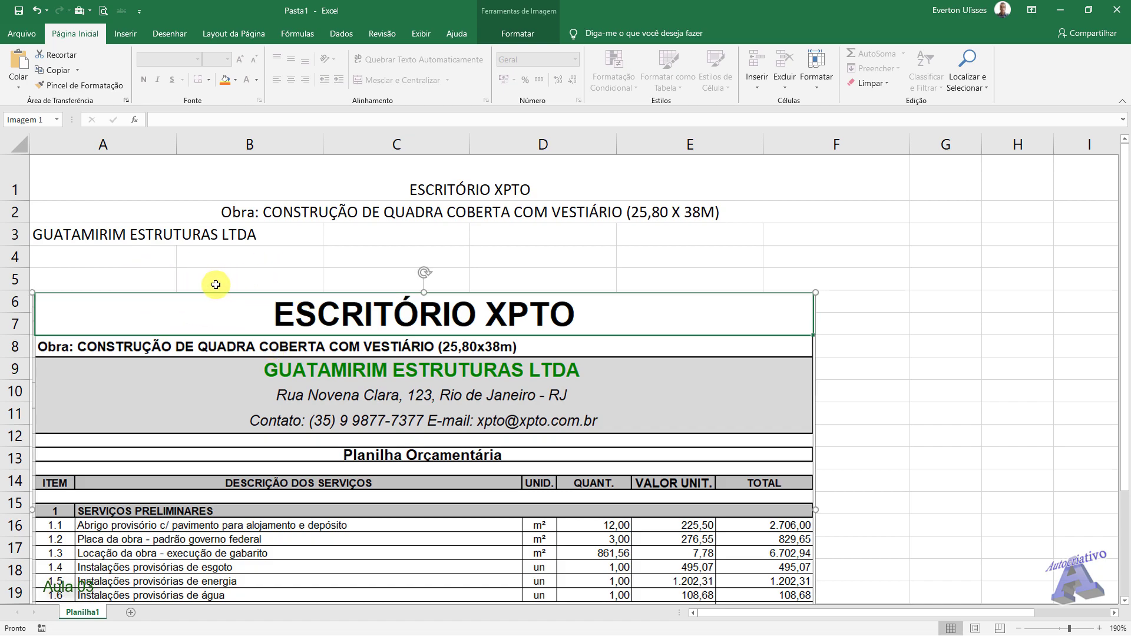
key(Up)
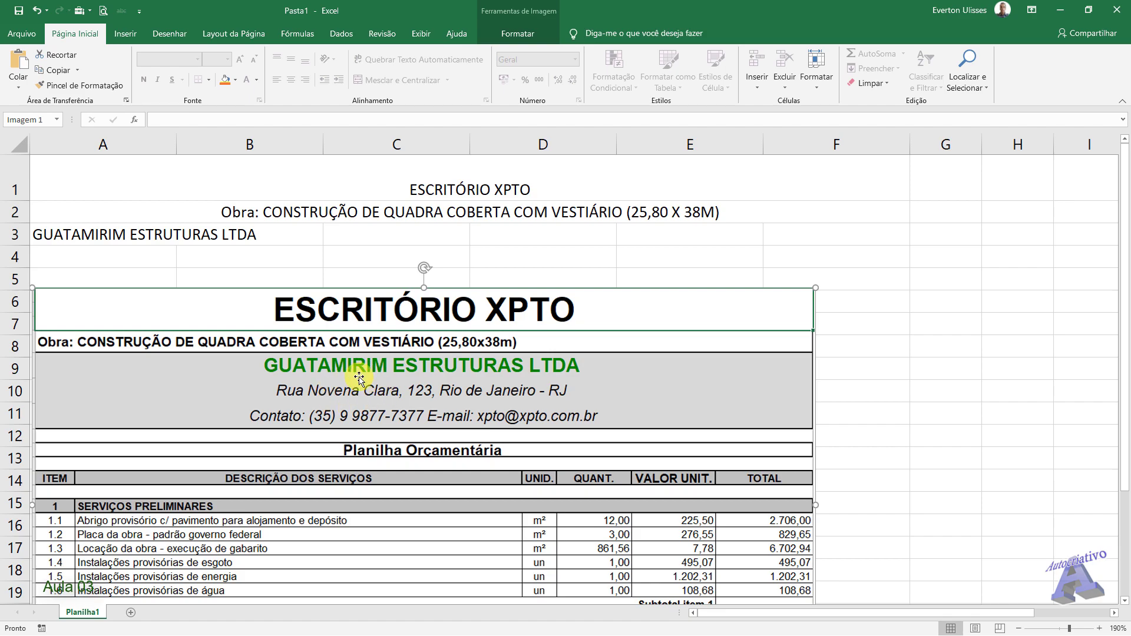
drag(381, 367, 374, 389)
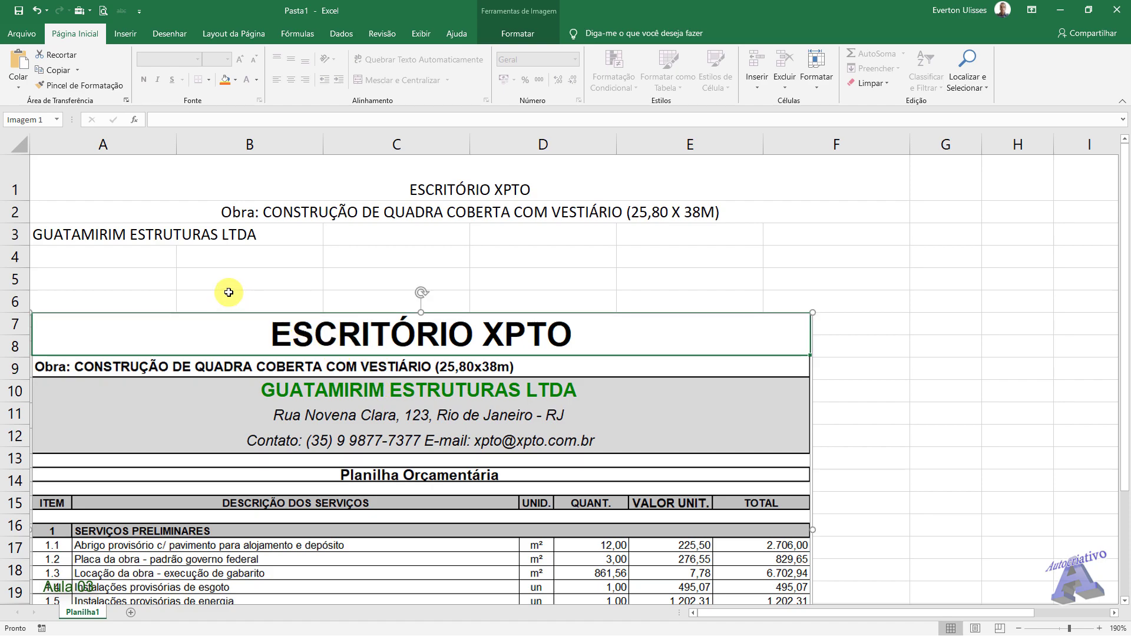
Step: Merge and center the company name GUATAMIRIM ESTRUTURAS LTDA across cells A3:F3
drag(105, 242, 818, 232)
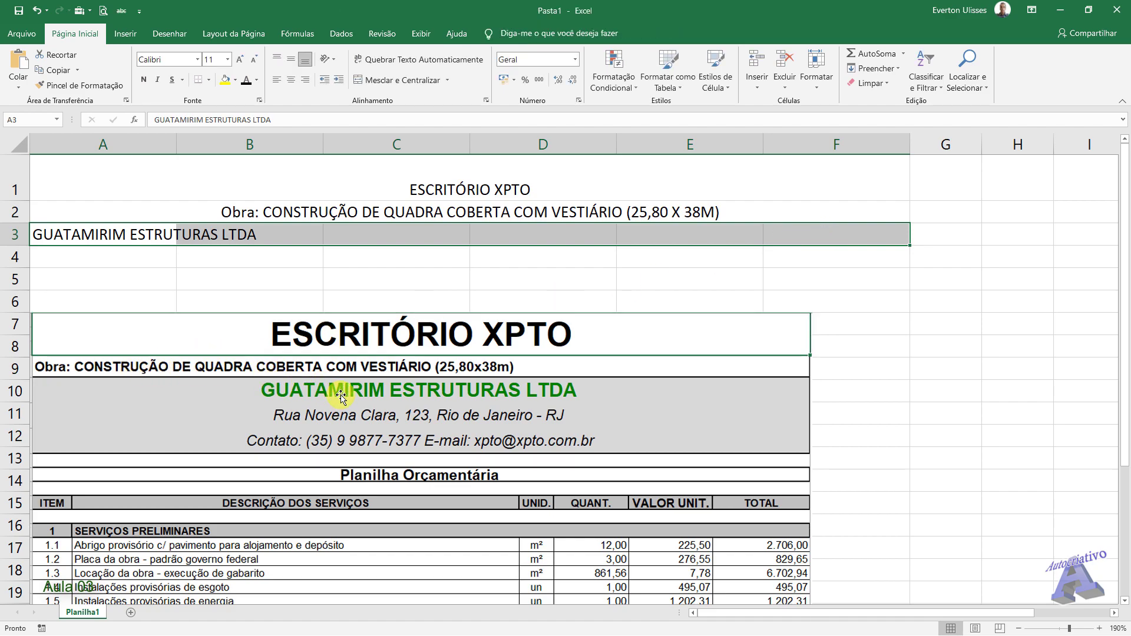
click(407, 80)
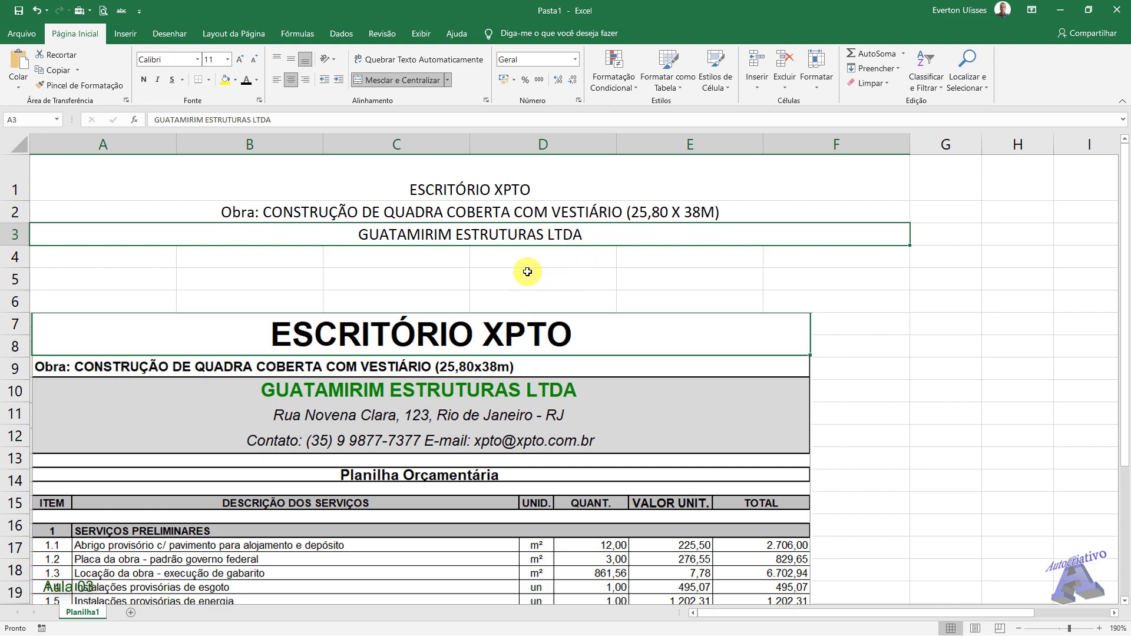
click(535, 251)
drag(135, 259, 754, 255)
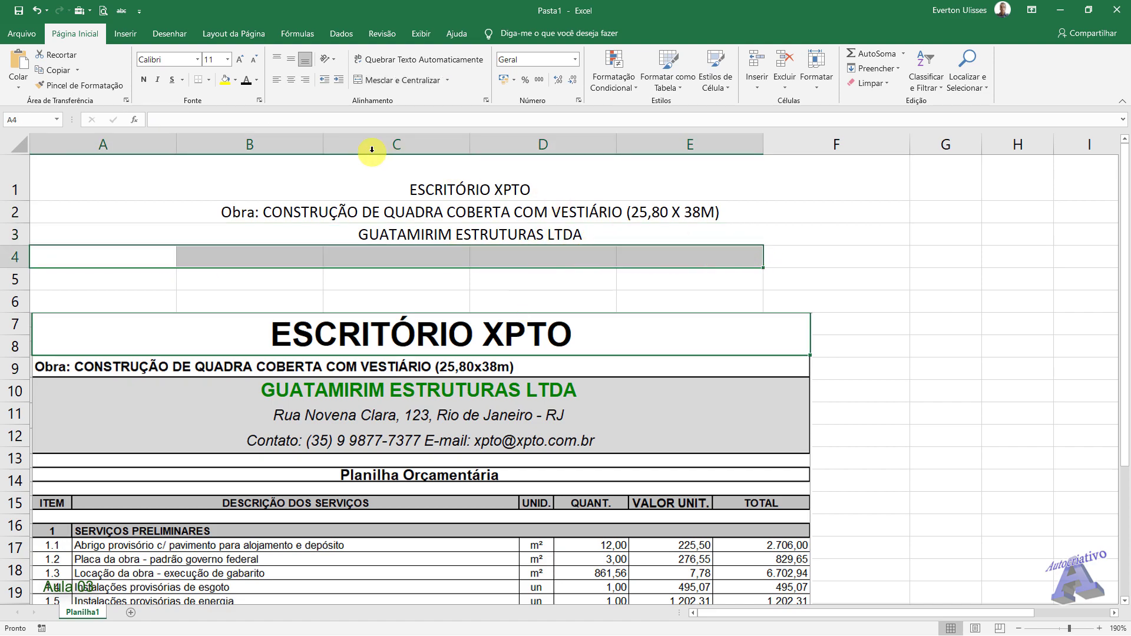
Step: Copy the merged and centered formatting of row 3 to A4:F4 with the Format Painter
click(464, 238)
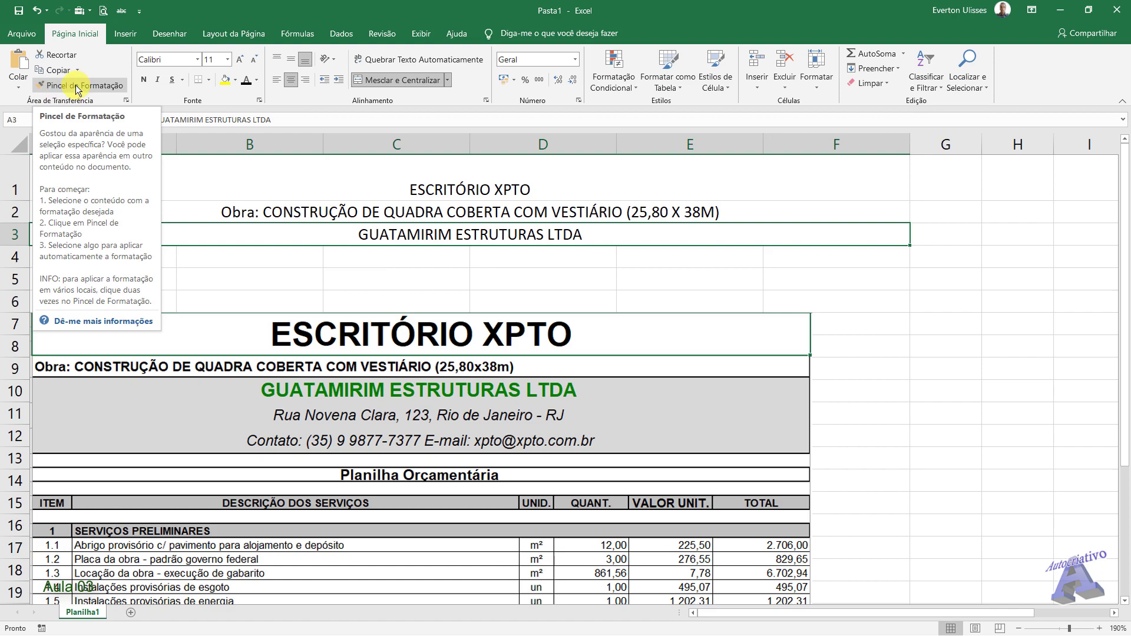
click(401, 252)
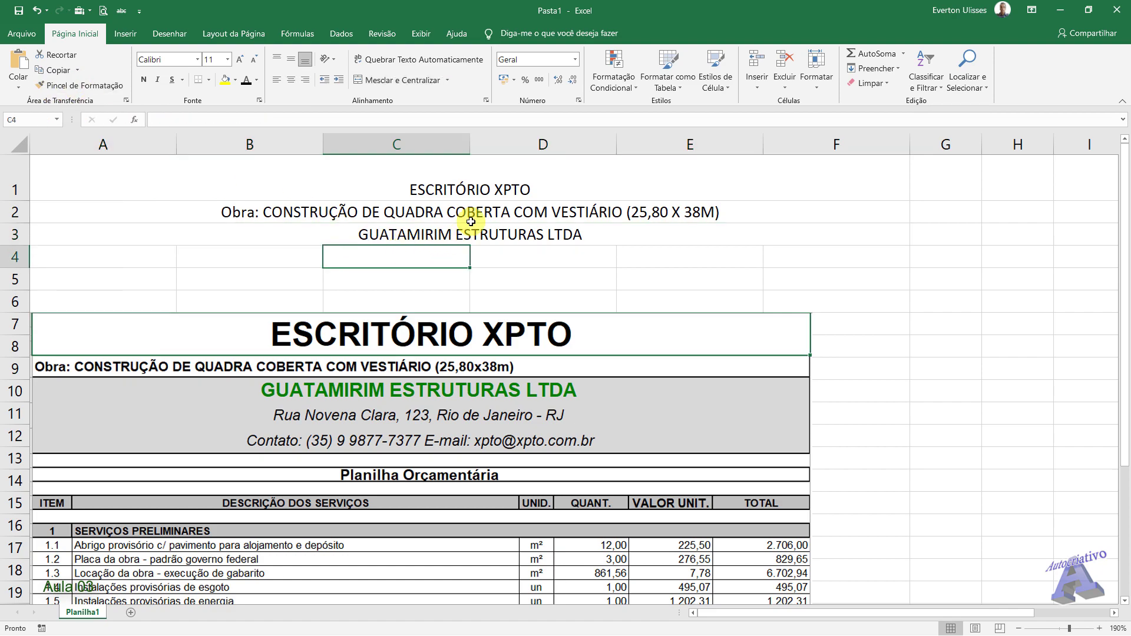
click(462, 238)
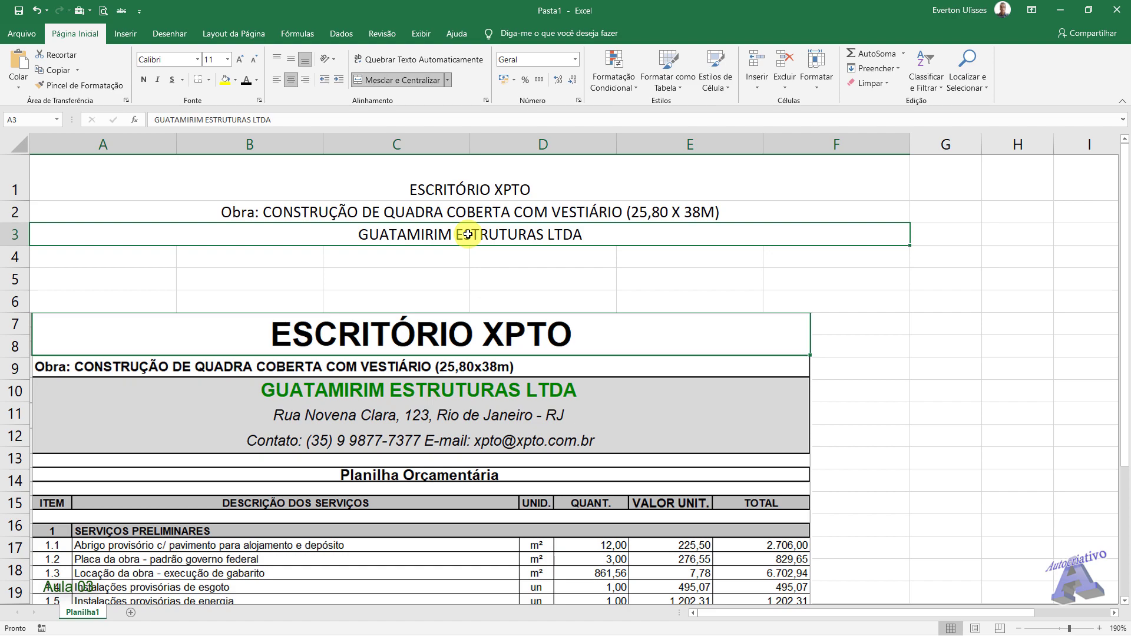
click(87, 89)
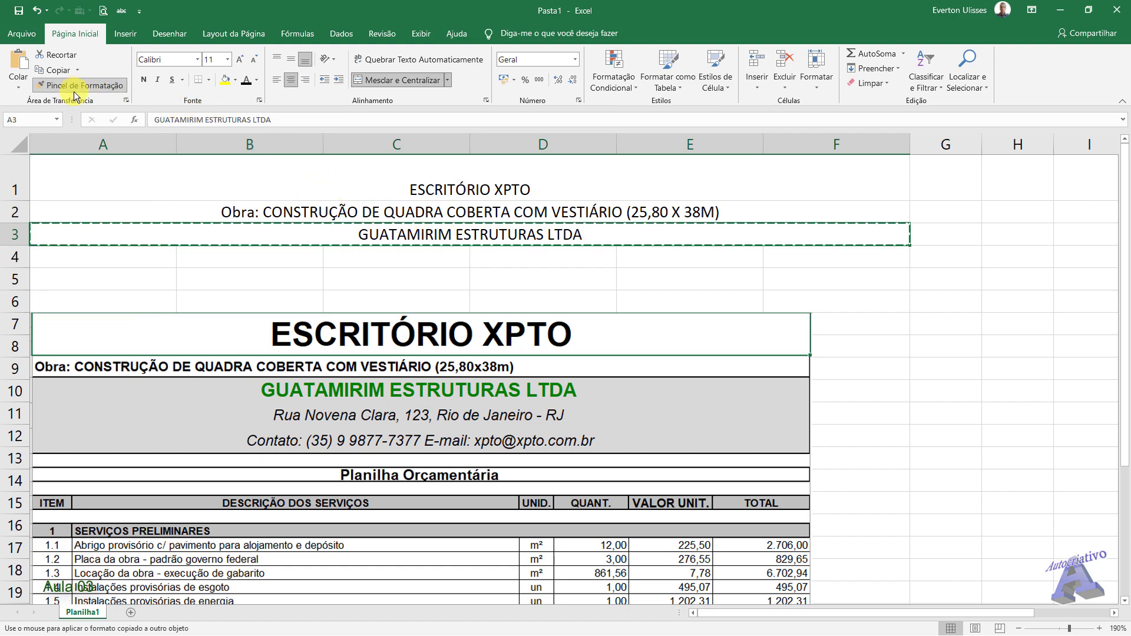
click(76, 255)
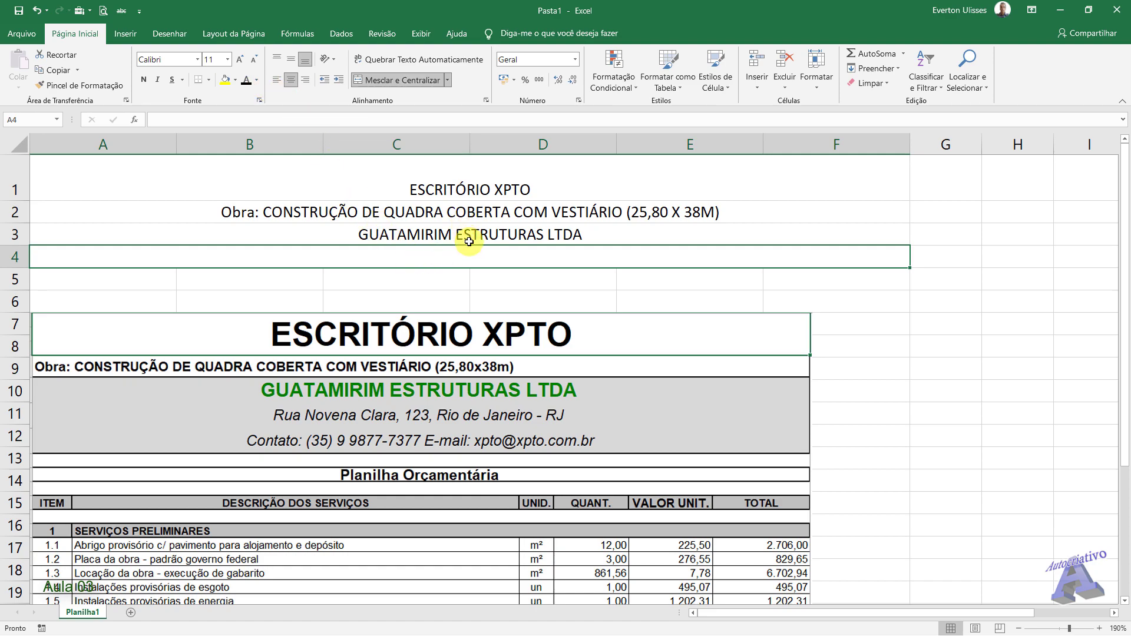
click(451, 235)
click(445, 254)
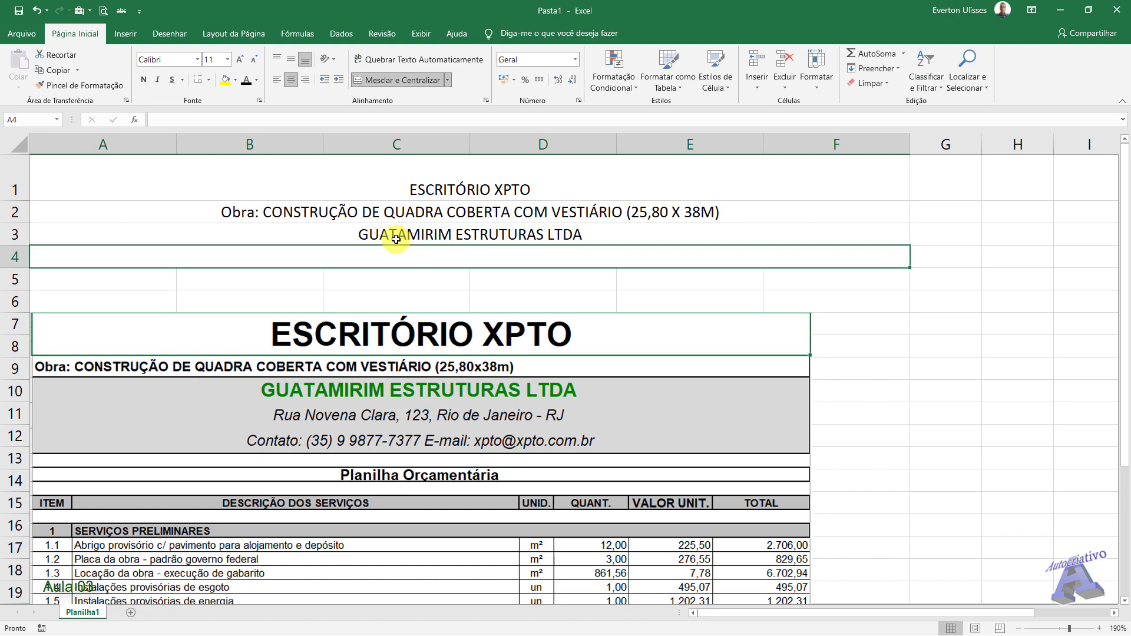
click(347, 234)
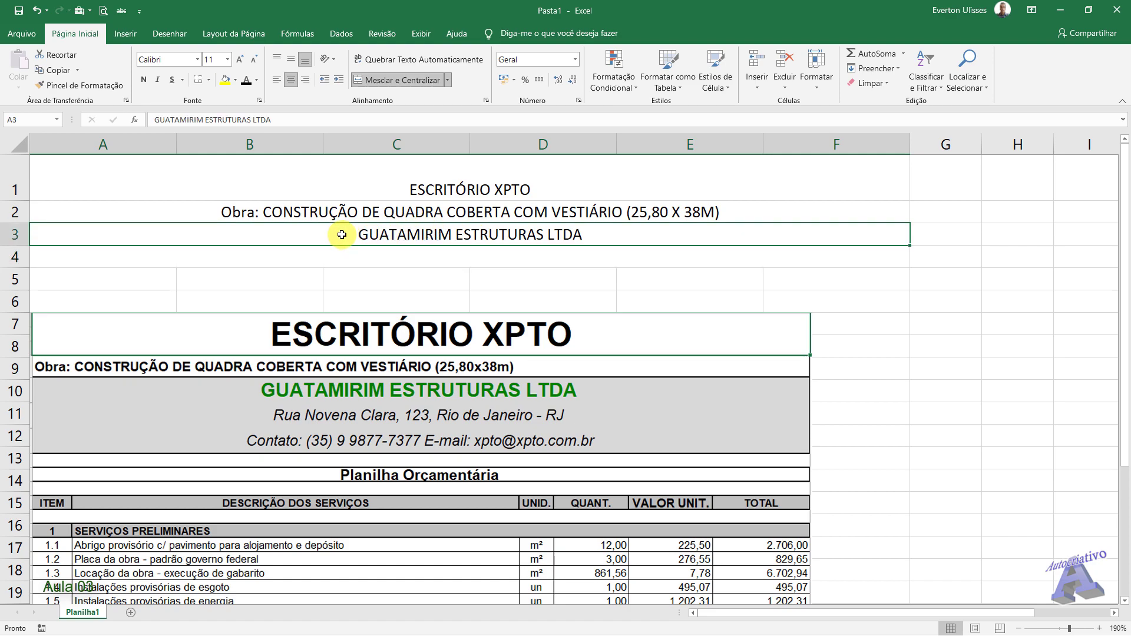
click(79, 85)
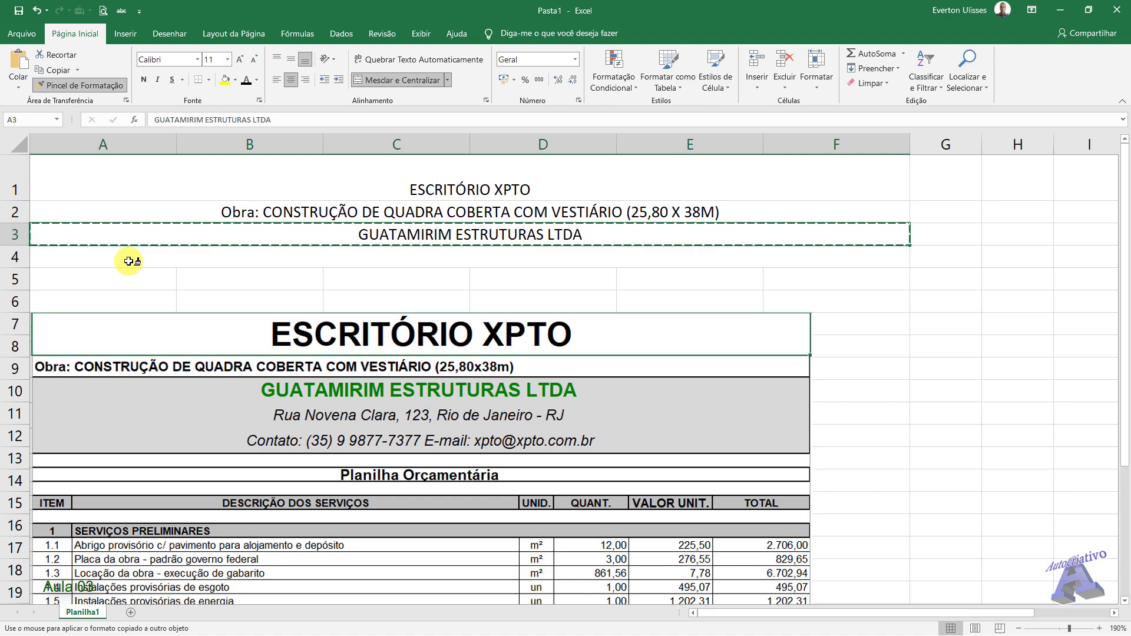
key(Escape)
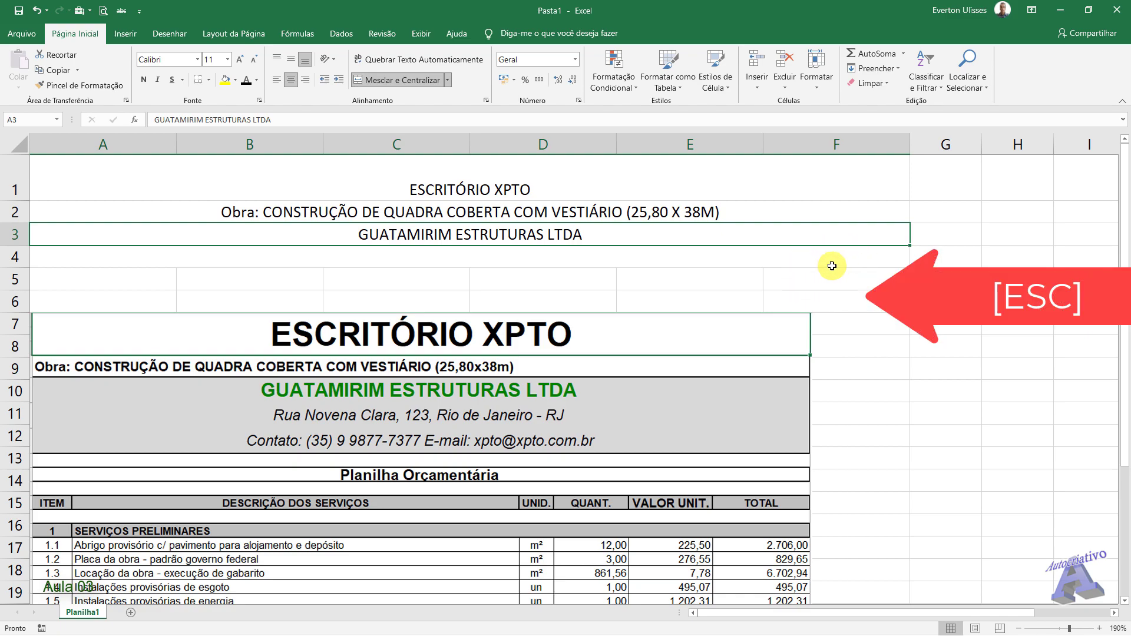
drag(0, 277, 650, 290)
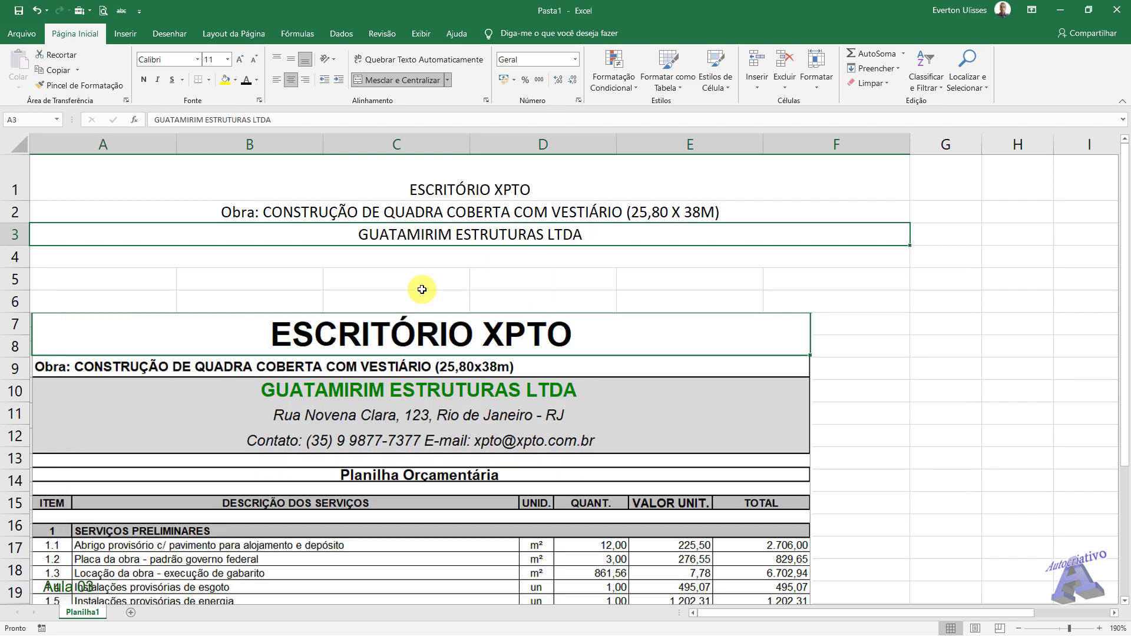
click(288, 250)
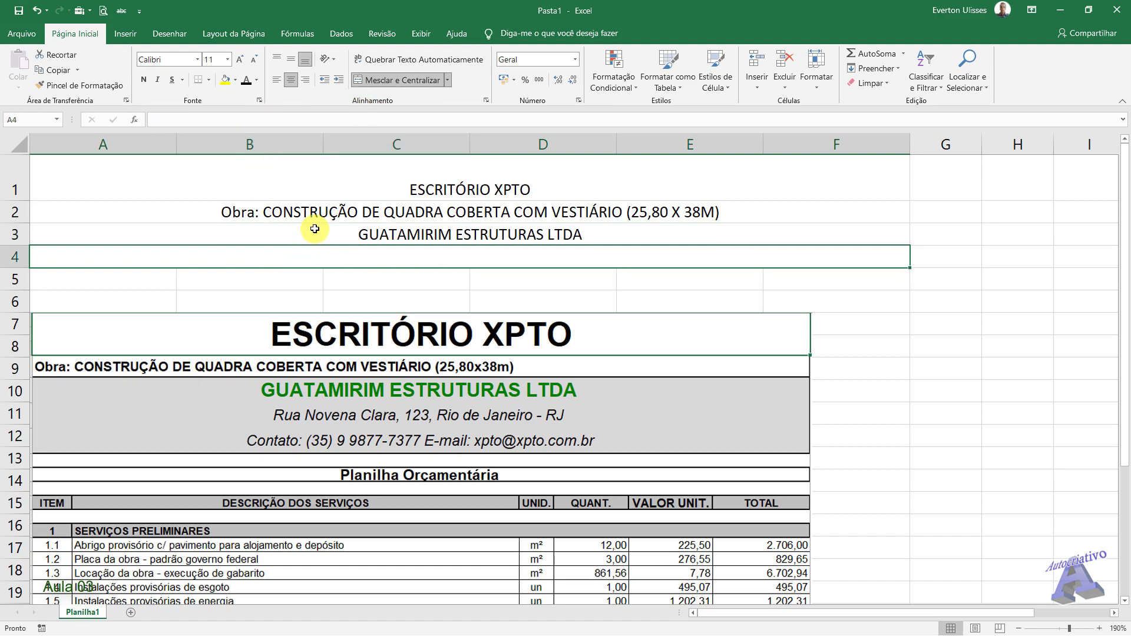
click(85, 91)
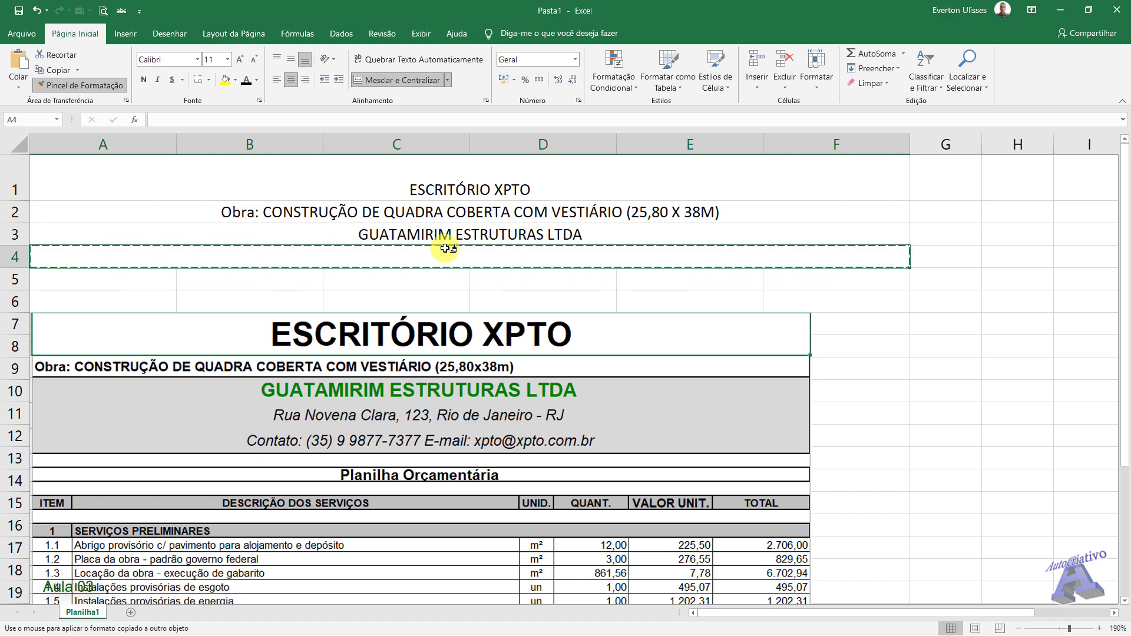
click(493, 258)
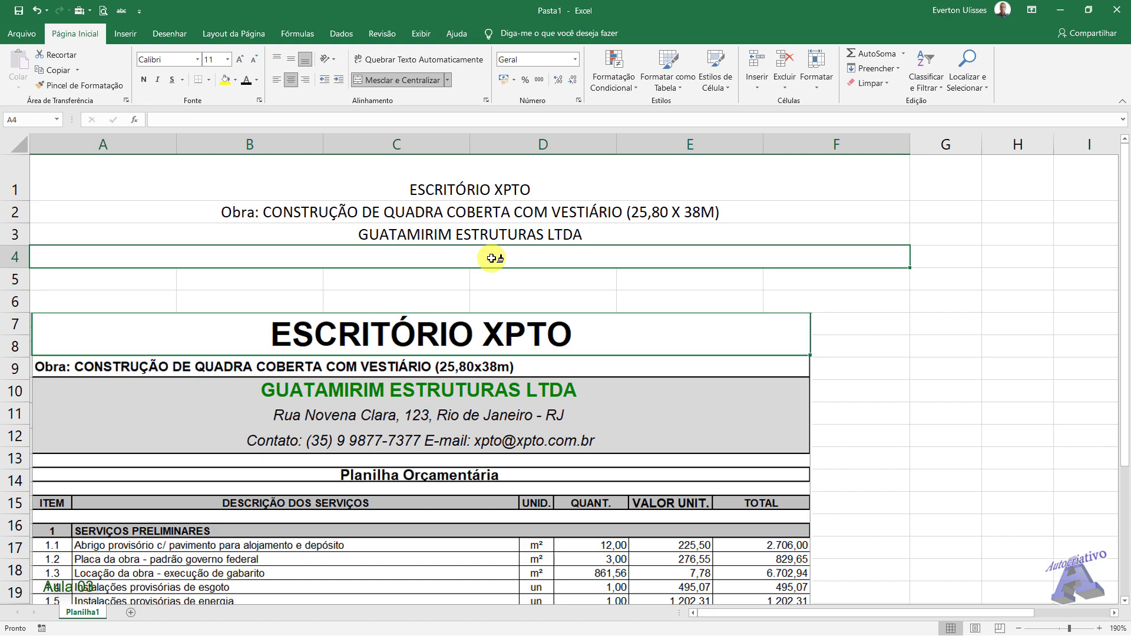
click(66, 86)
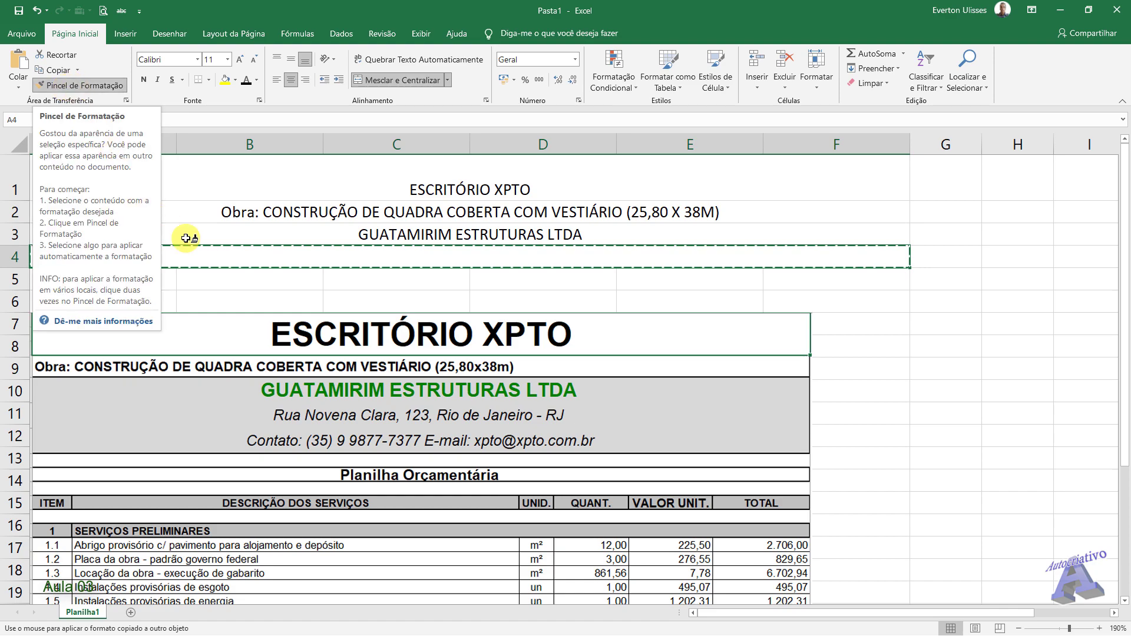
key(Escape)
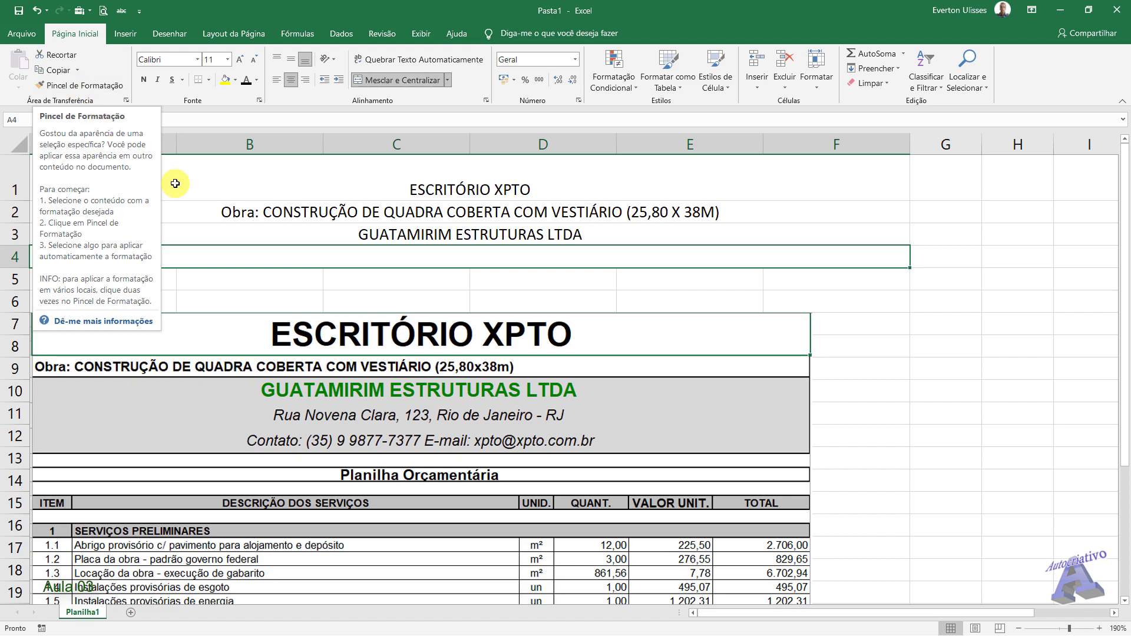
Step: Copy the merged formatting of row 4 to A5:F5 with the Format Painter, and select the merged row 4 cell
click(74, 87)
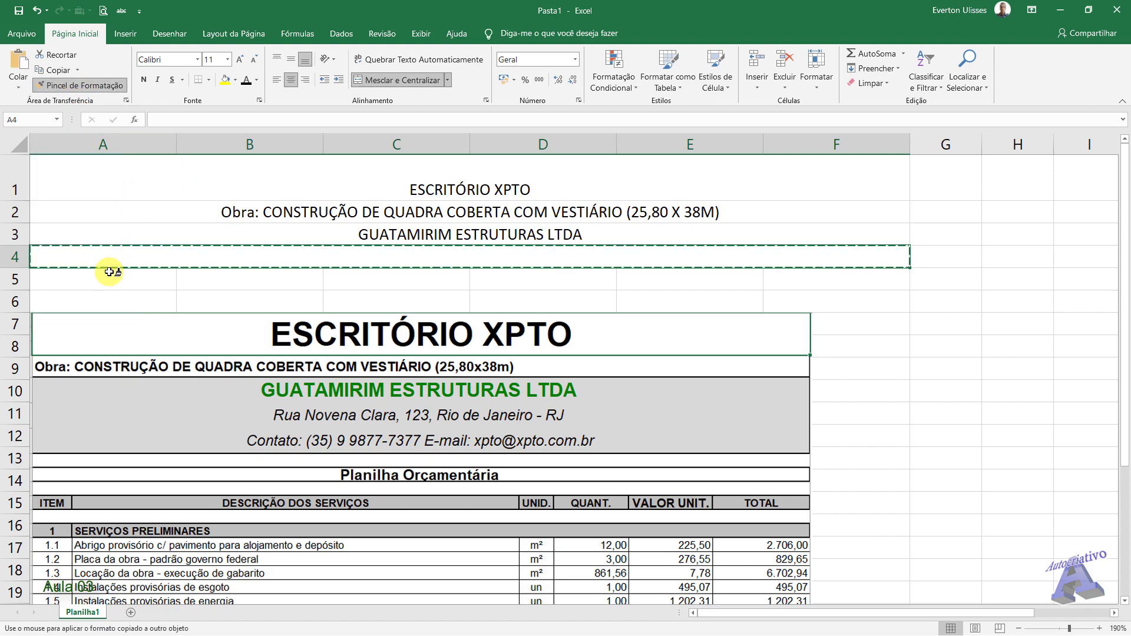
click(109, 284)
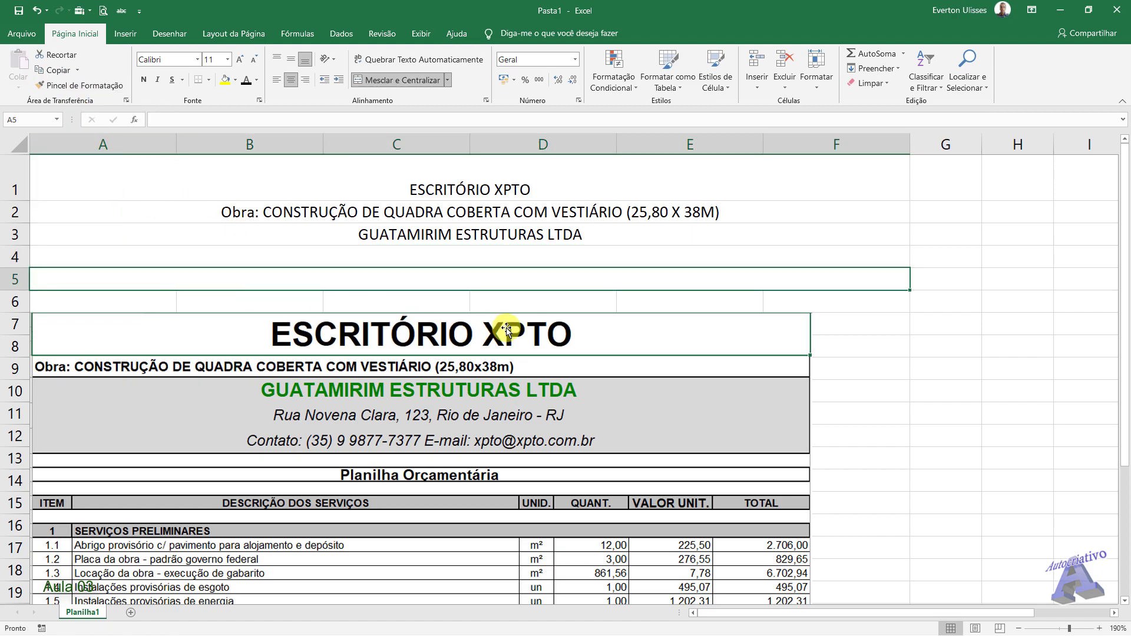
click(479, 253)
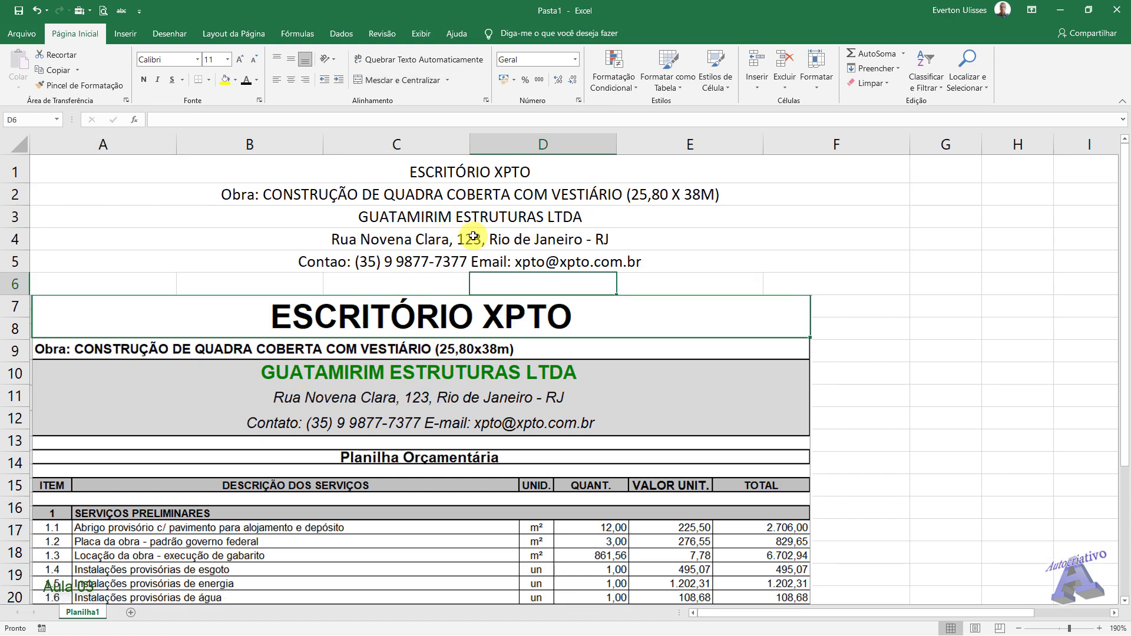
Step: Move the reference image up so it starts within row 6, just below the contact line
drag(406, 344, 406, 336)
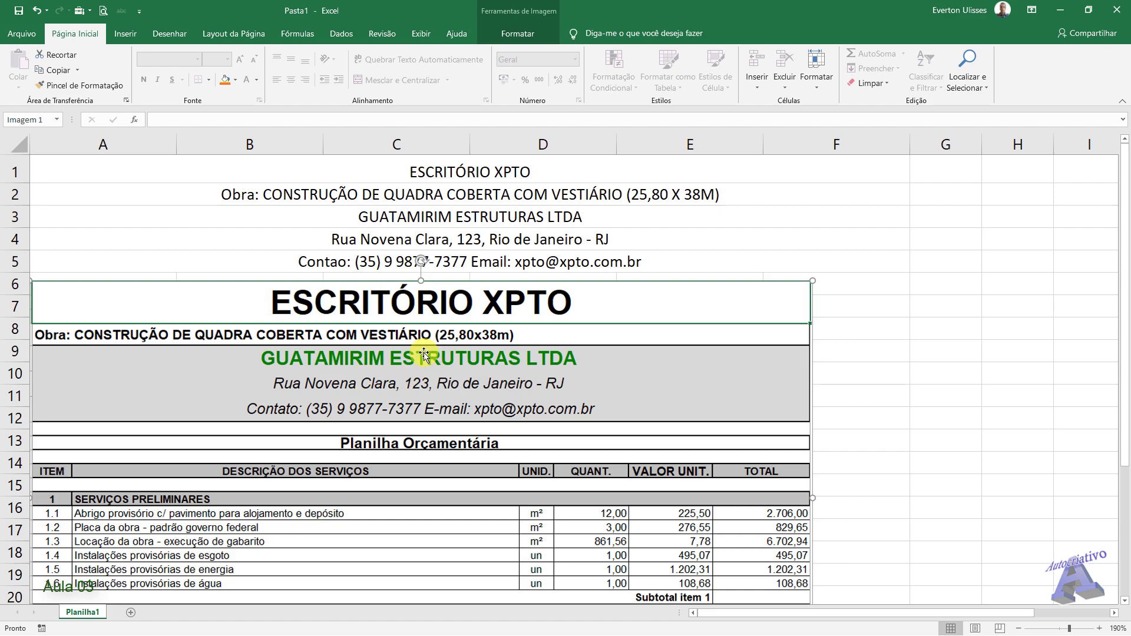
Step: Make row 1 about one and a half times as tall and vertically center the ESCRITÓRIO XPTO title in it
click(348, 175)
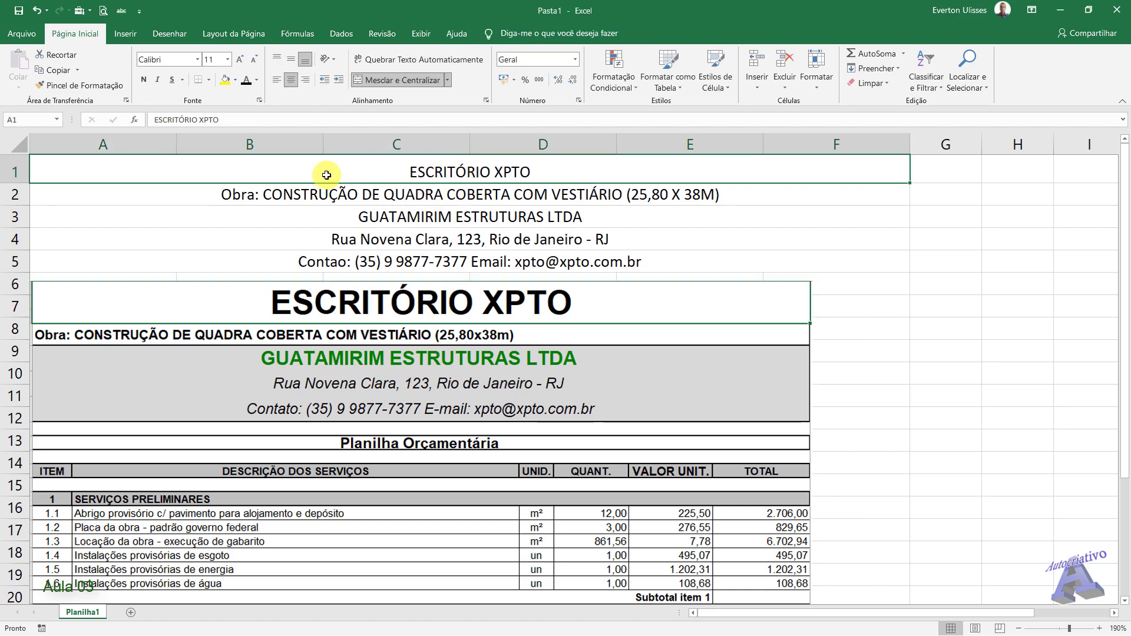
drag(23, 184, 23, 199)
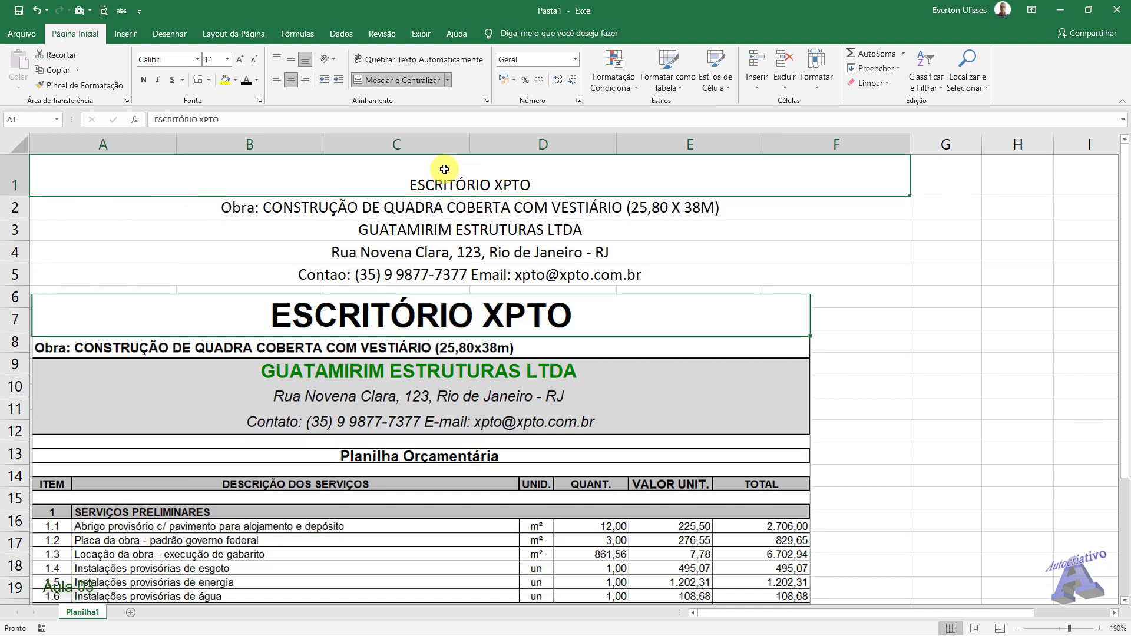
click(291, 58)
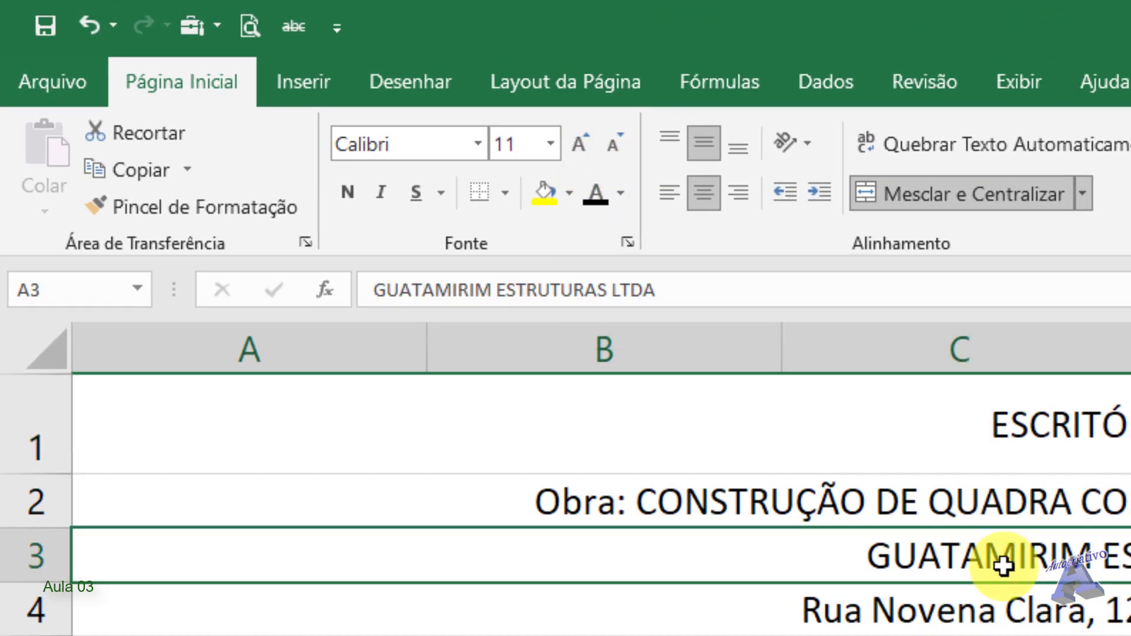
Step: Enlarge the font of the ESCRITÓRIO XPTO title in A1 step by step to size 72
click(578, 141)
click(578, 141)
click(578, 141)
click(578, 142)
click(577, 142)
click(577, 141)
click(577, 141)
click(578, 141)
click(578, 141)
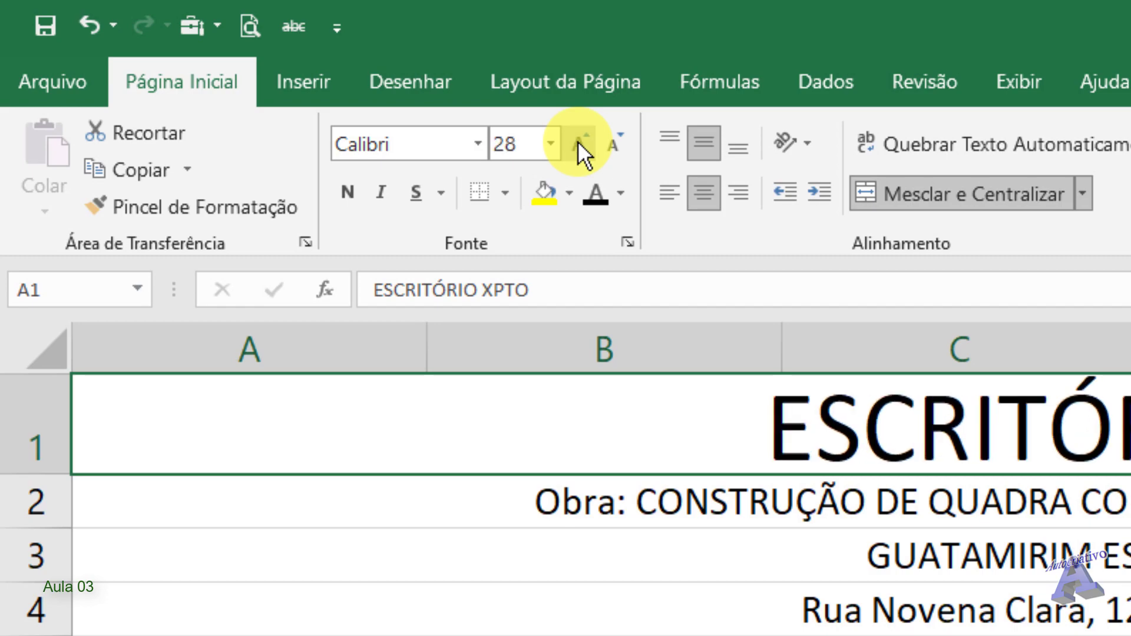
click(577, 141)
click(578, 142)
click(577, 142)
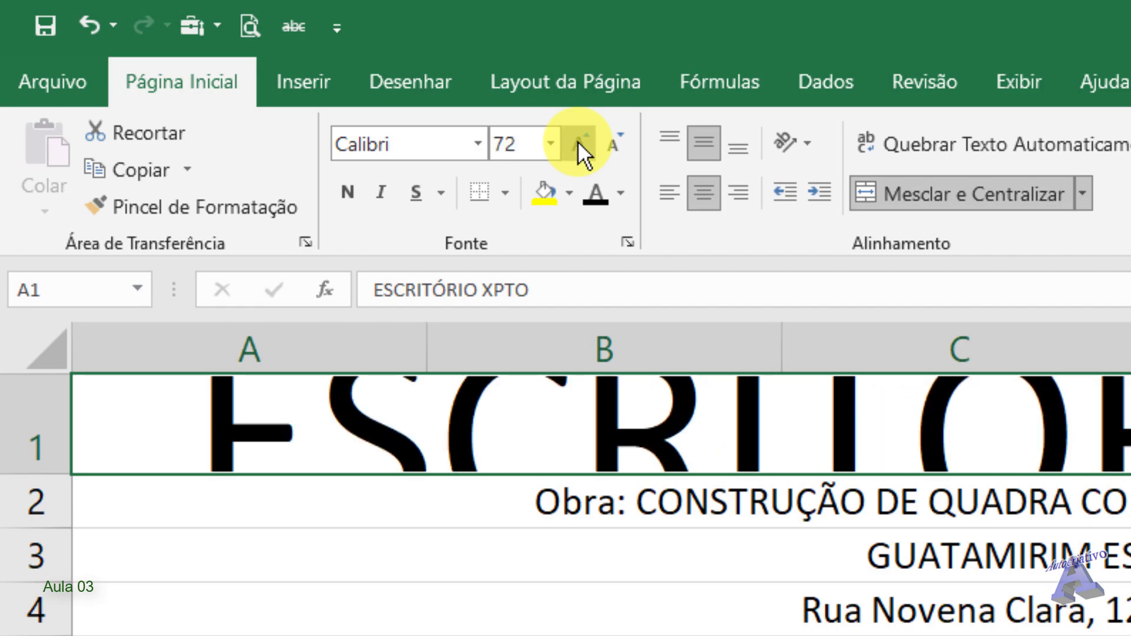
Step: Try font sizes 200 and 12 on the title in A1
click(514, 153)
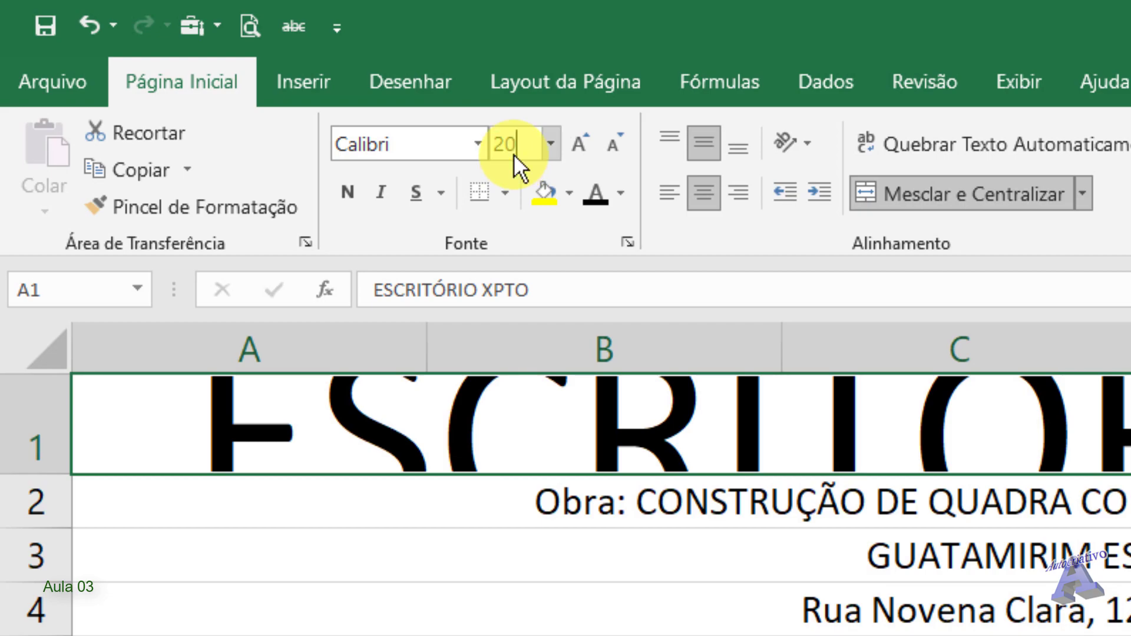
text(200)
key(Return)
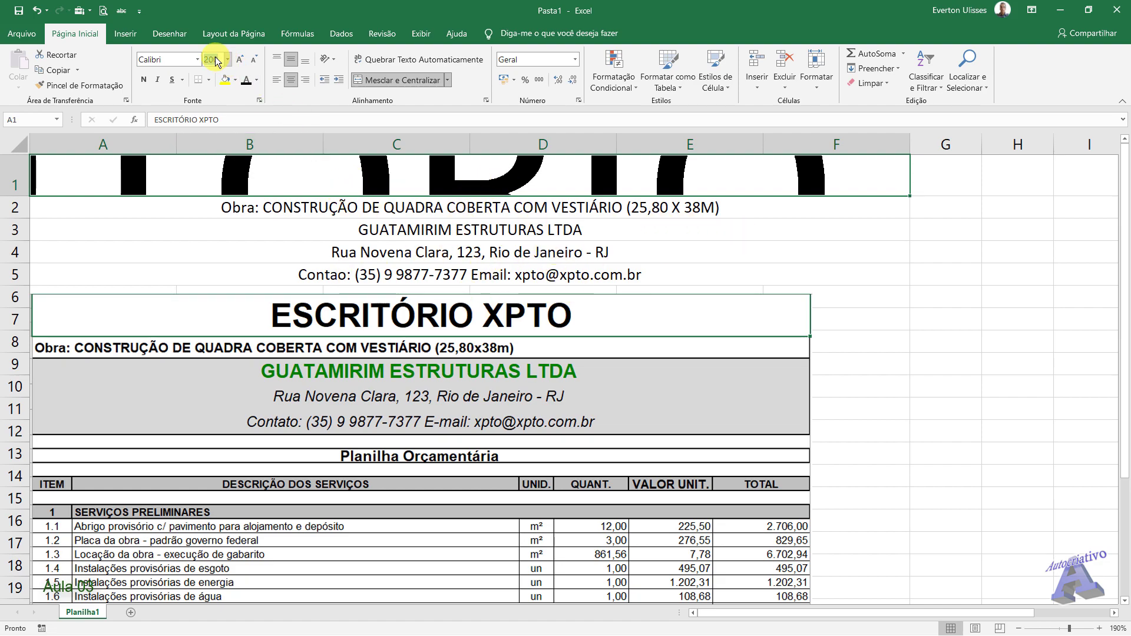
key(Return)
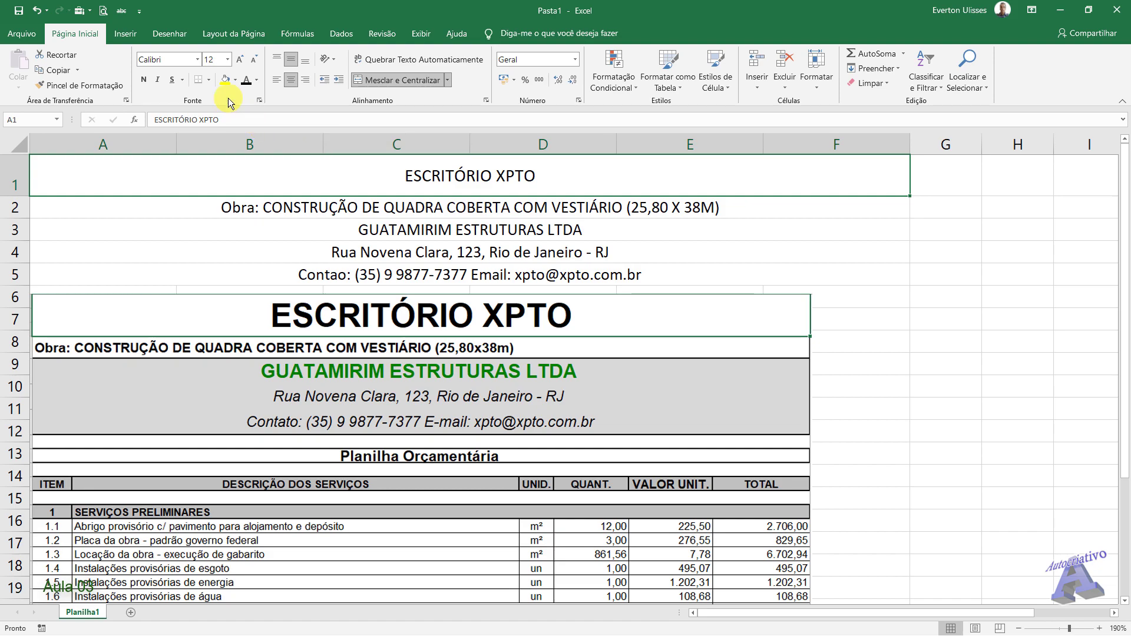
Step: Try font sizes 8 and 10 on the title in A1
text(8)
key(Return)
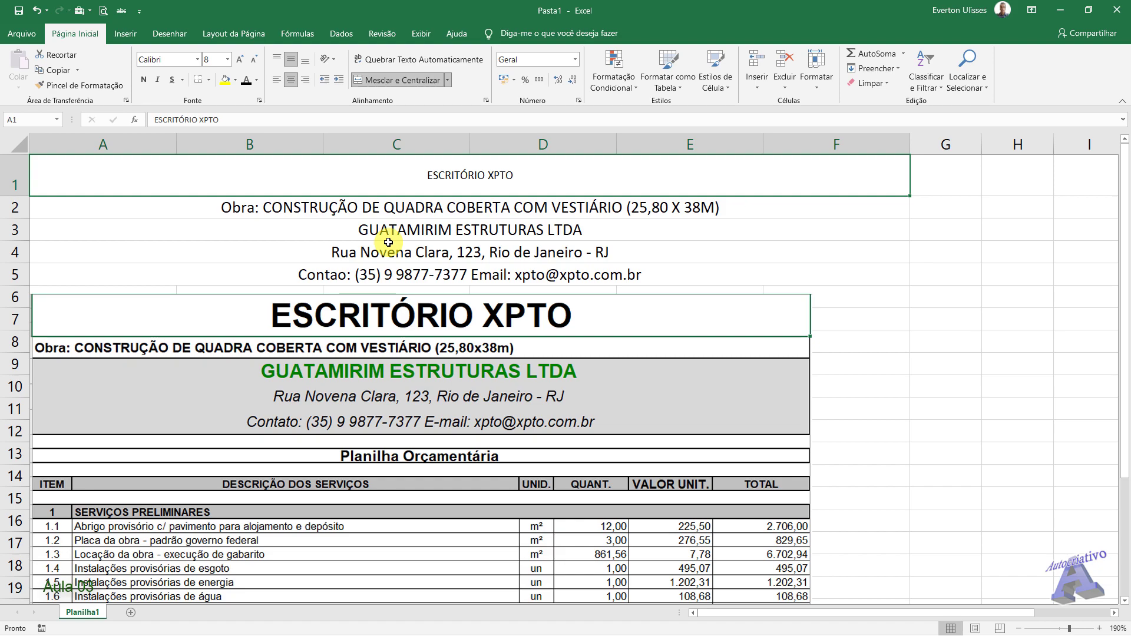
click(217, 60)
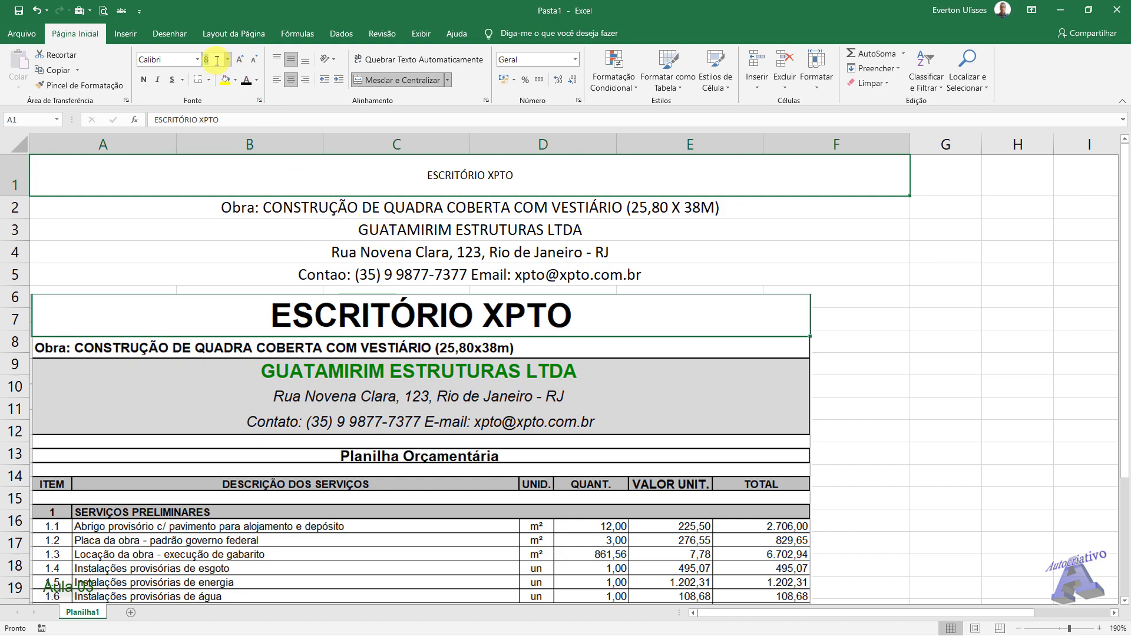
text(10)
key(Return)
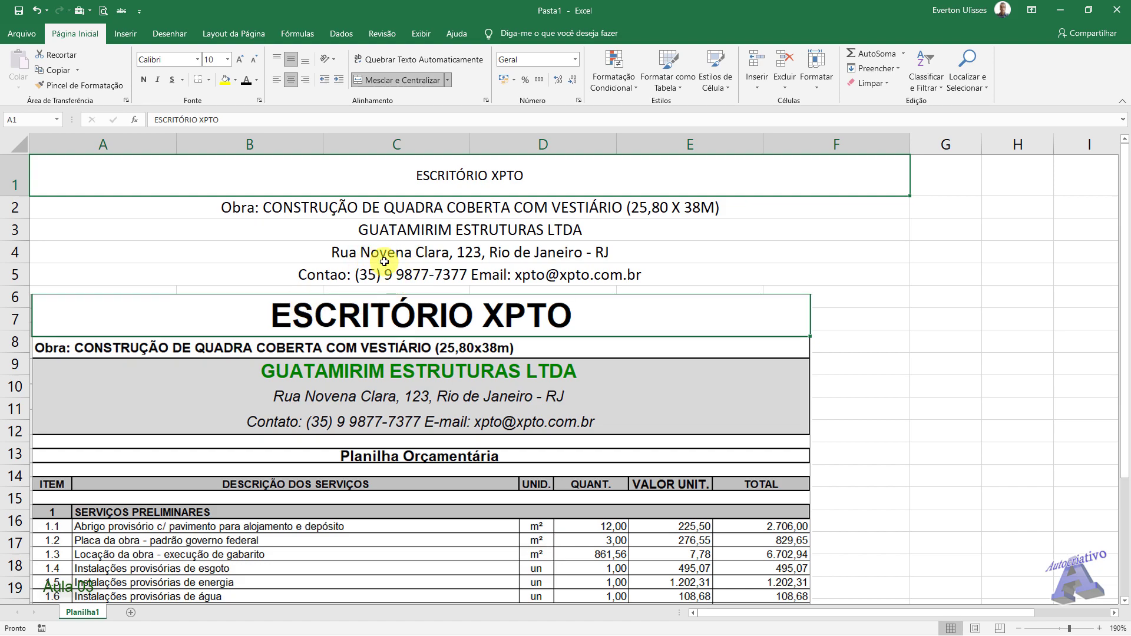
Step: Increase the A1 title's font size step by step to 26
click(240, 60)
click(241, 59)
click(241, 59)
click(241, 59)
click(242, 58)
click(242, 59)
click(242, 59)
click(242, 59)
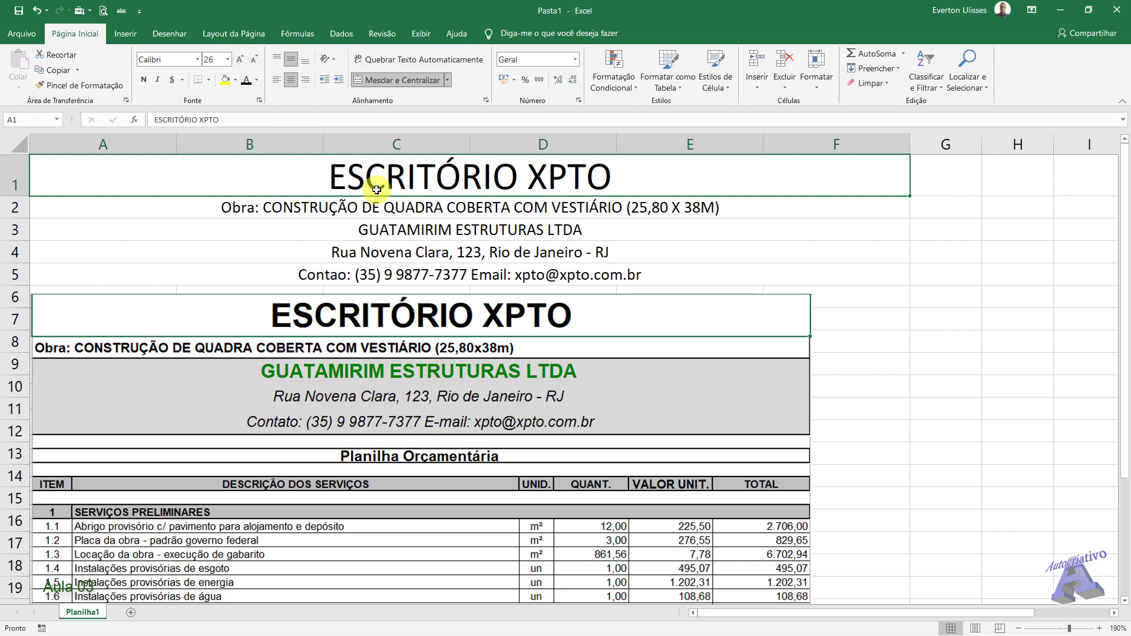
Step: Set the font size of the ESCRITÓRIO XPTO title in A1 to 27
click(429, 253)
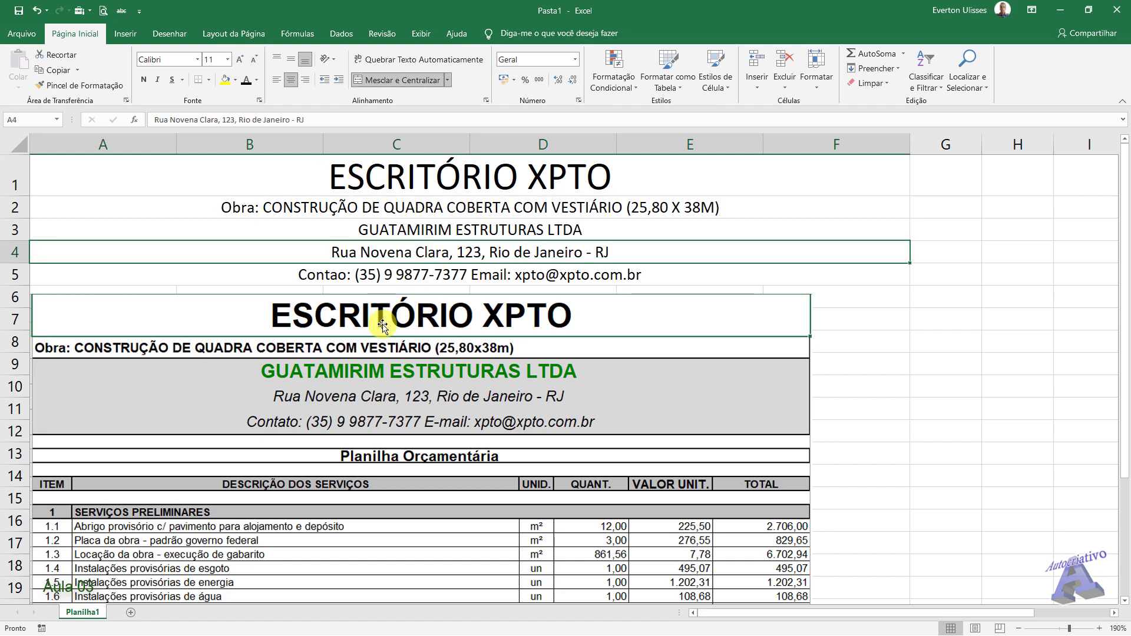
click(408, 180)
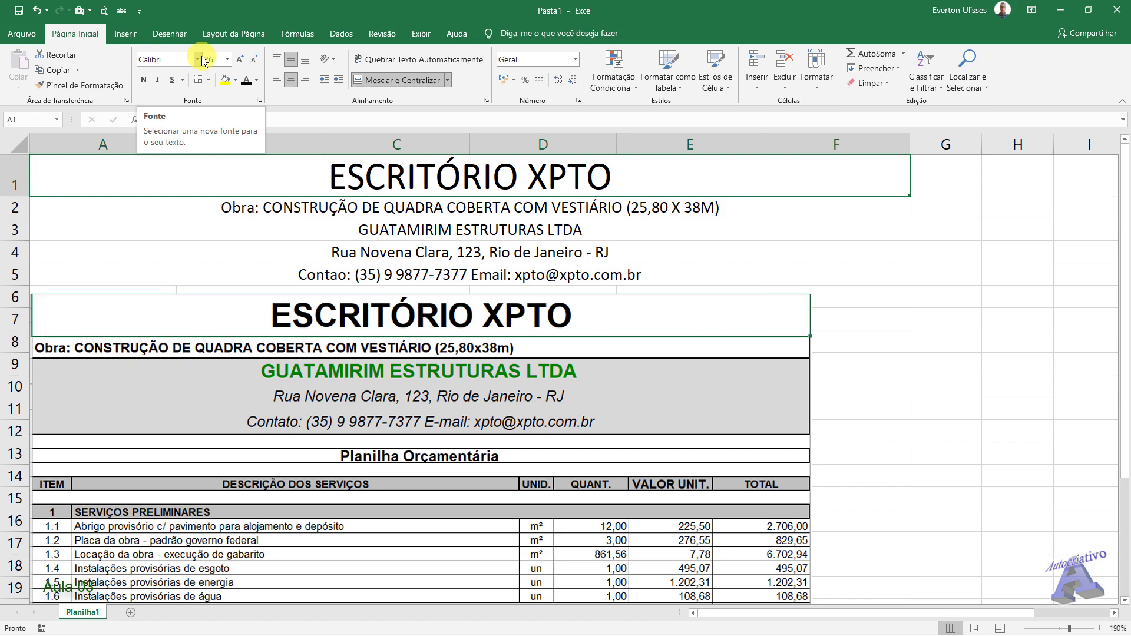
click(226, 60)
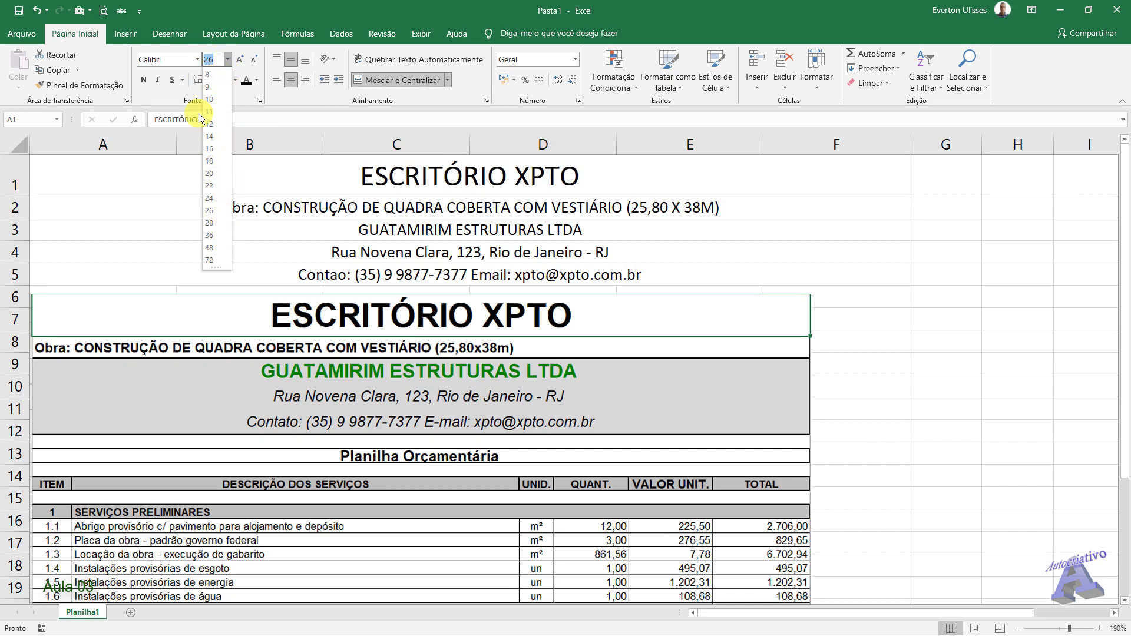
click(212, 225)
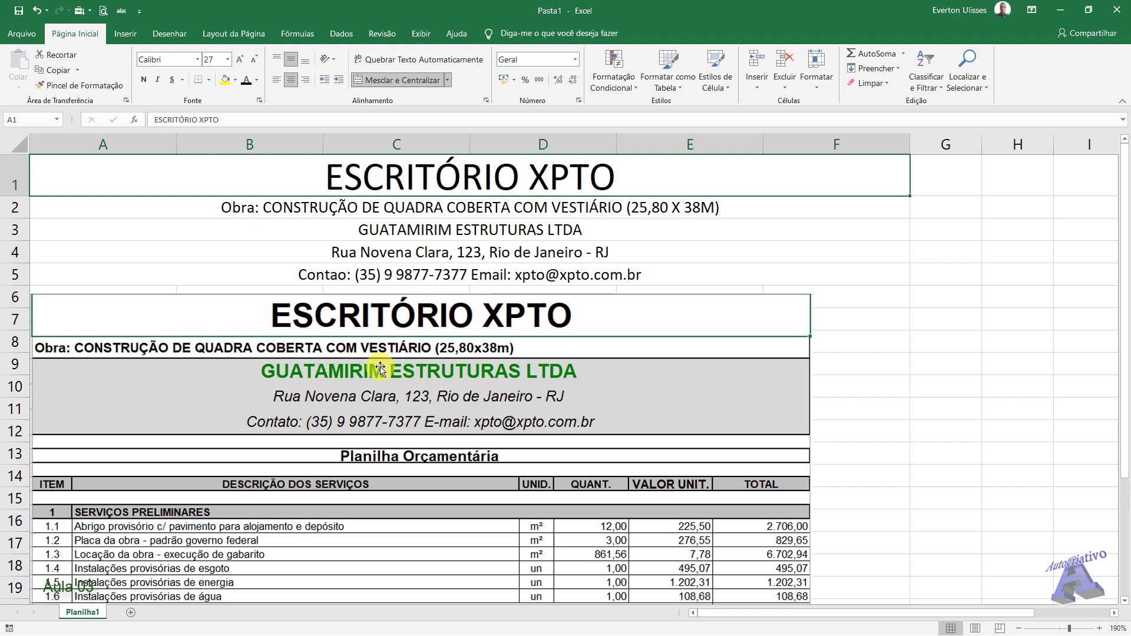
Step: Make the ESCRITÓRIO XPTO title in A1 bold
click(387, 208)
click(385, 177)
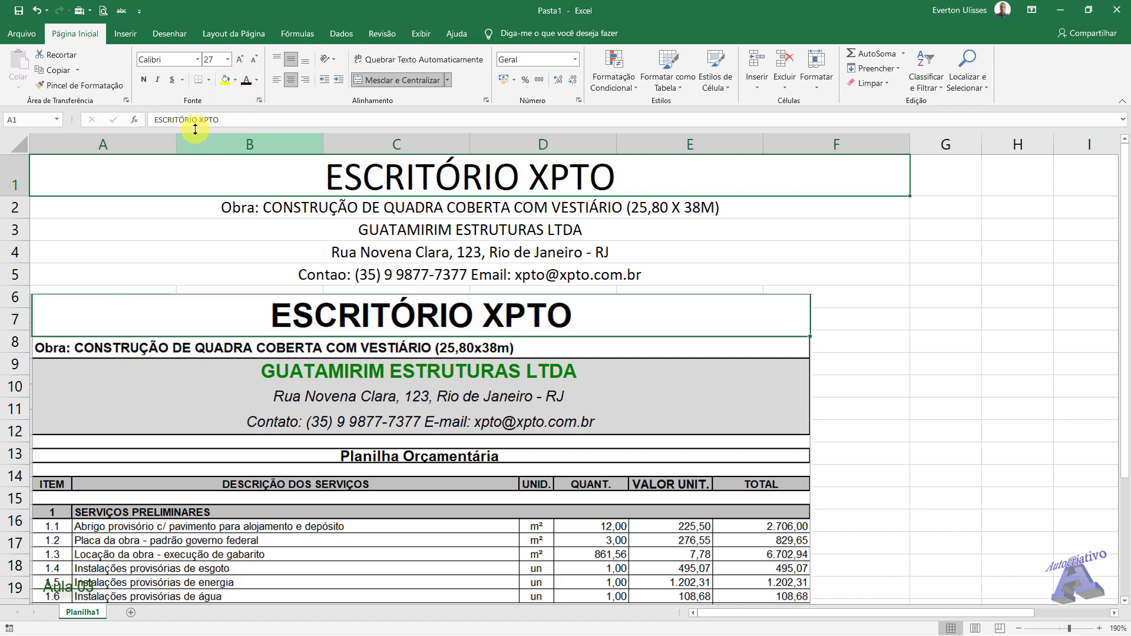
click(144, 82)
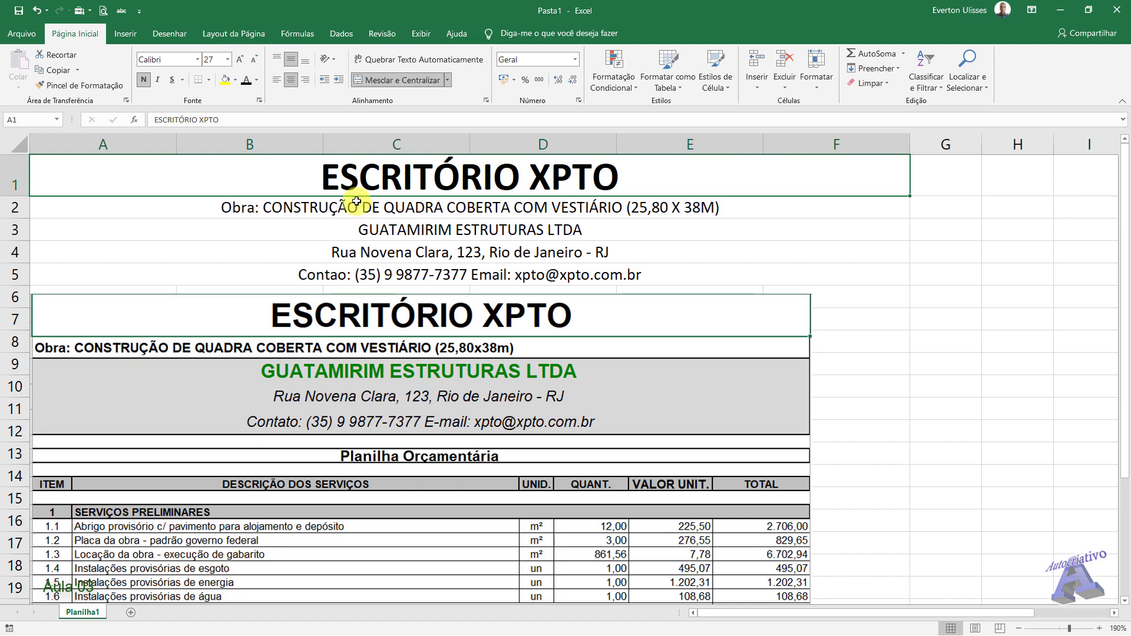
click(198, 59)
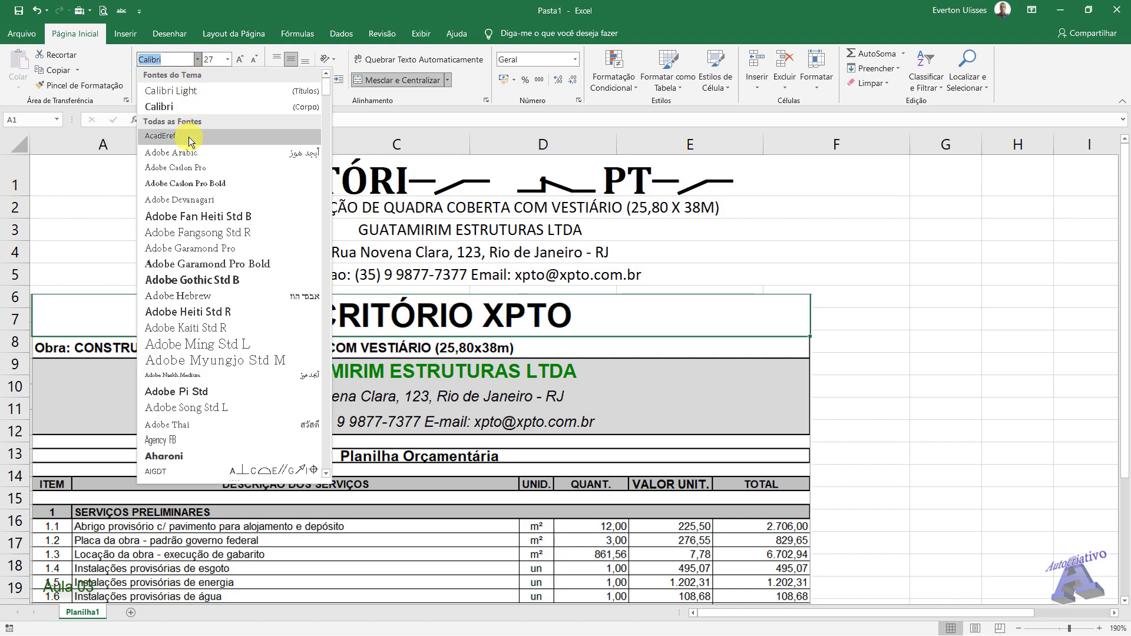
click(458, 224)
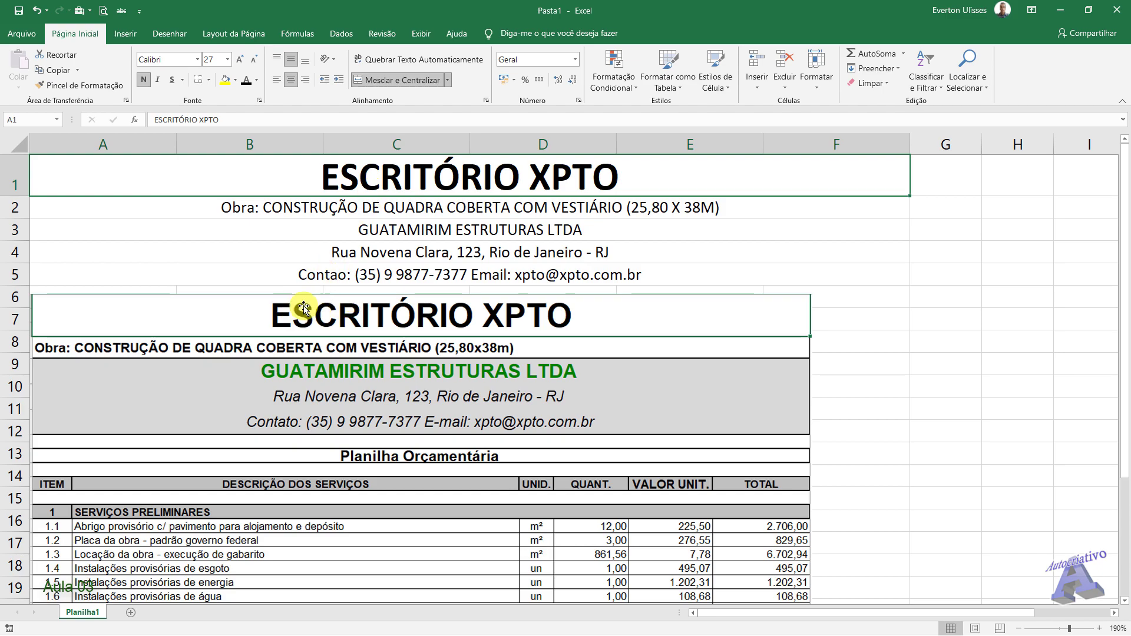
Step: Move the reference image directly beneath the row 1 title for comparison and browse the available fonts for the title
drag(330, 318, 416, 224)
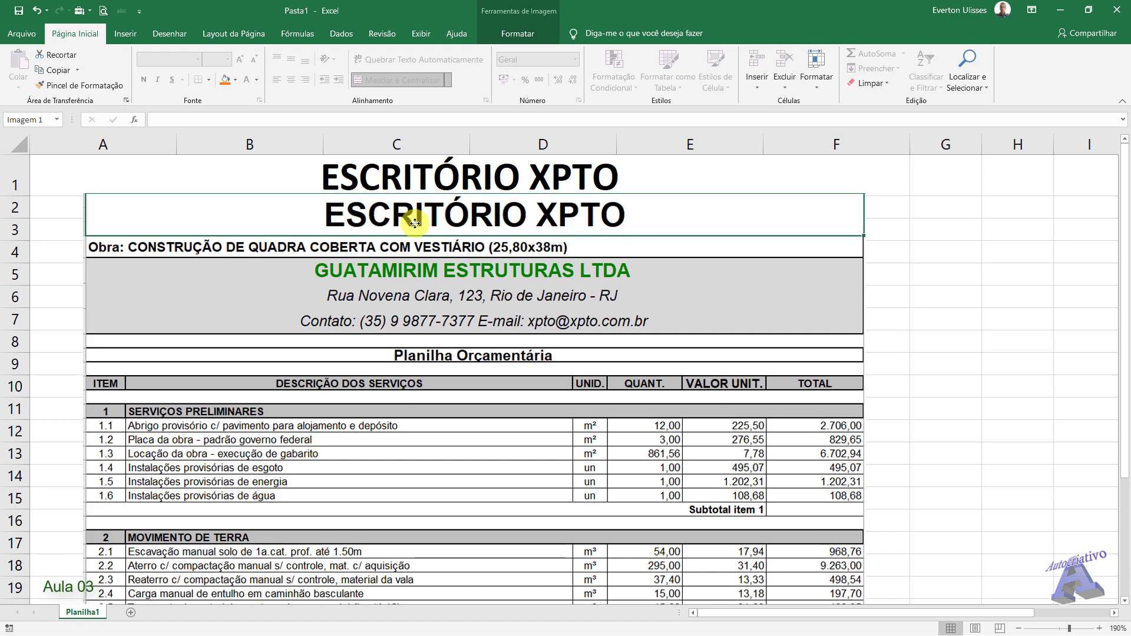
click(387, 183)
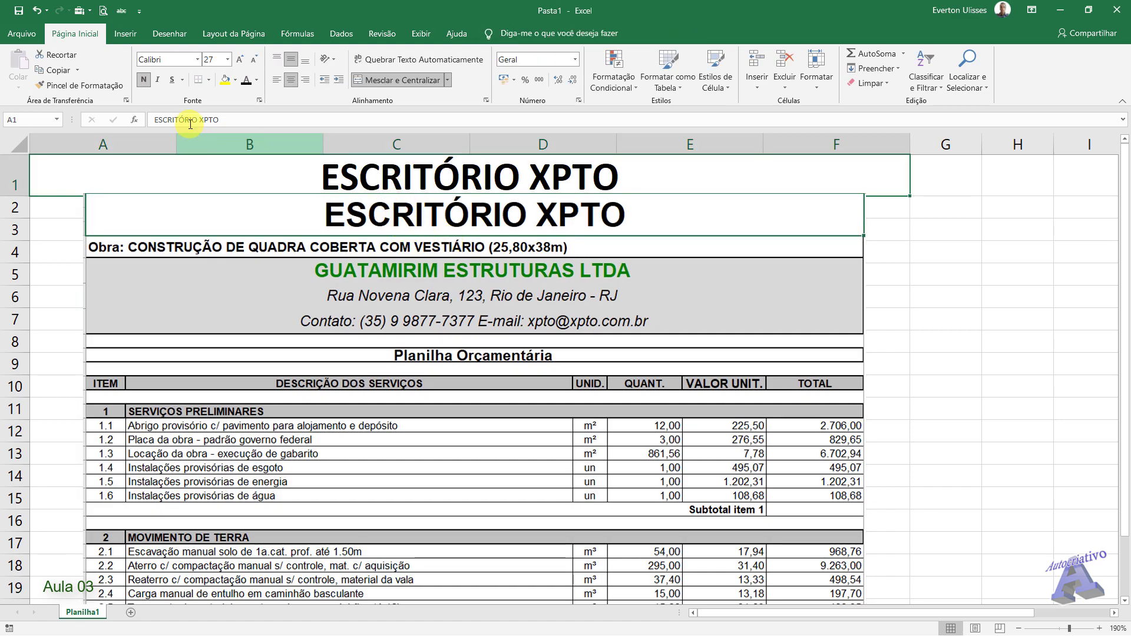
click(198, 60)
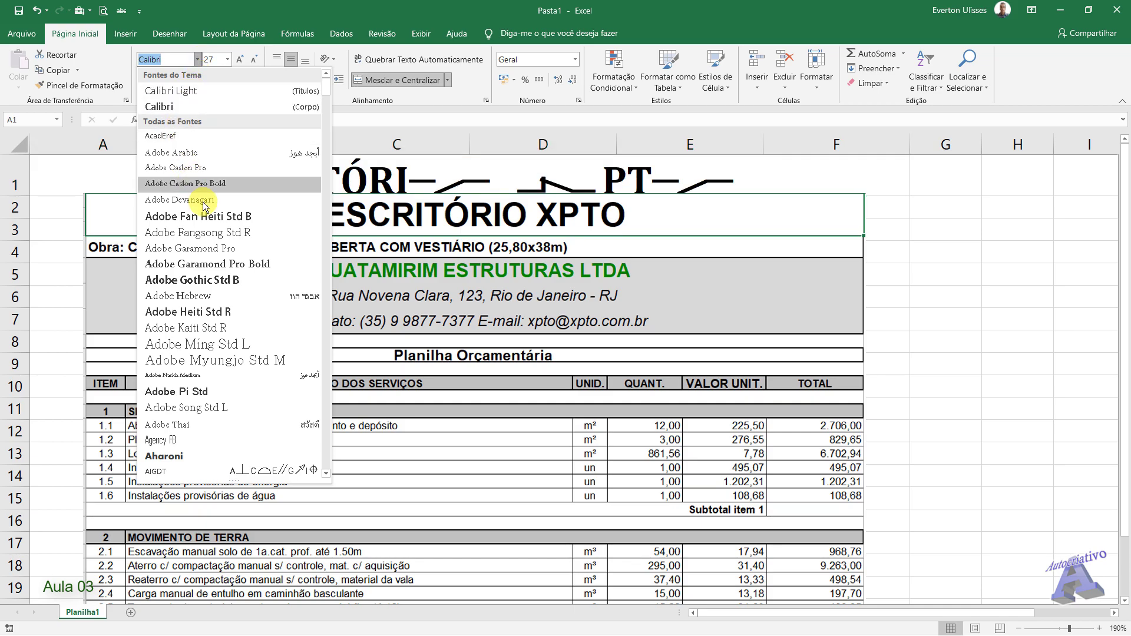
scroll(211, 318, down, 5)
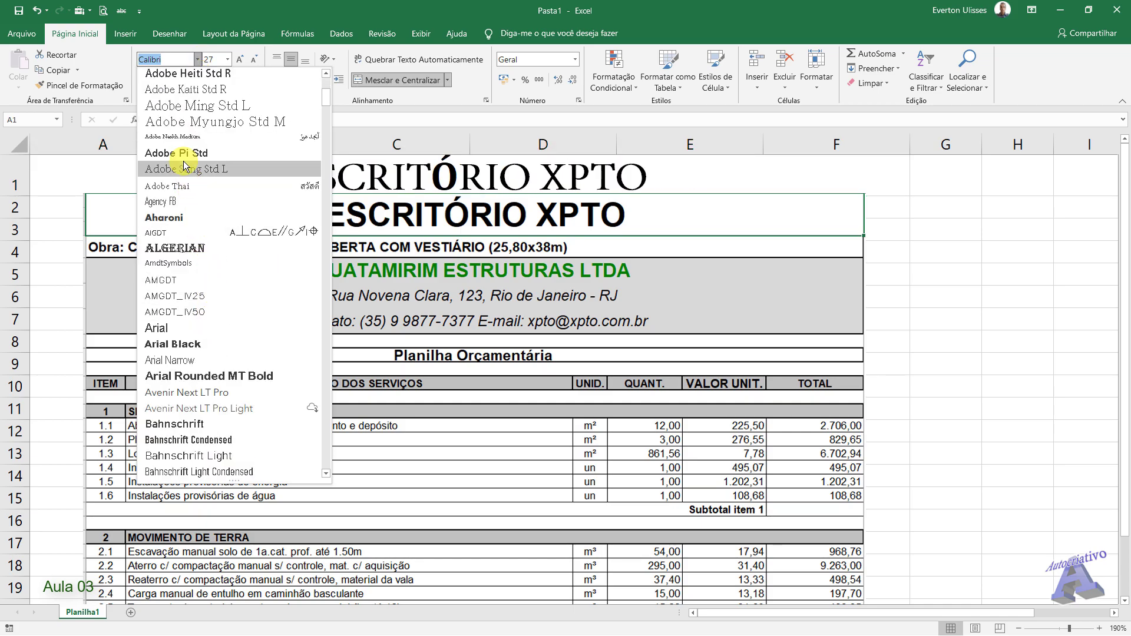
click(521, 175)
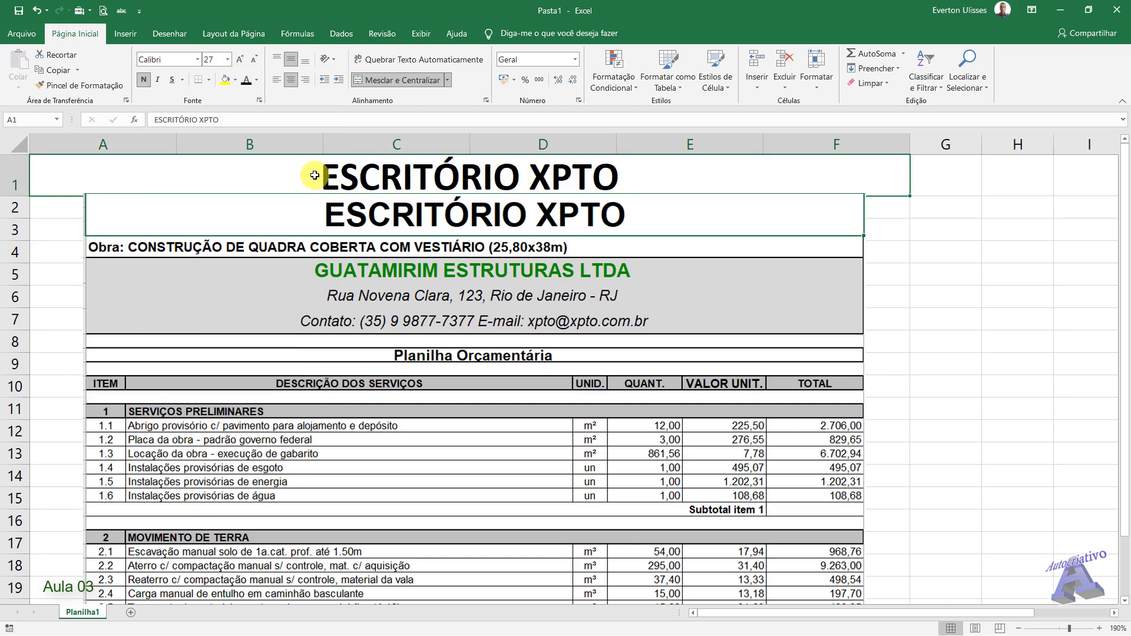
Step: Widen column B to about twice its width and realign the reference image under the recentered row 1 title
drag(326, 152, 473, 146)
click(379, 210)
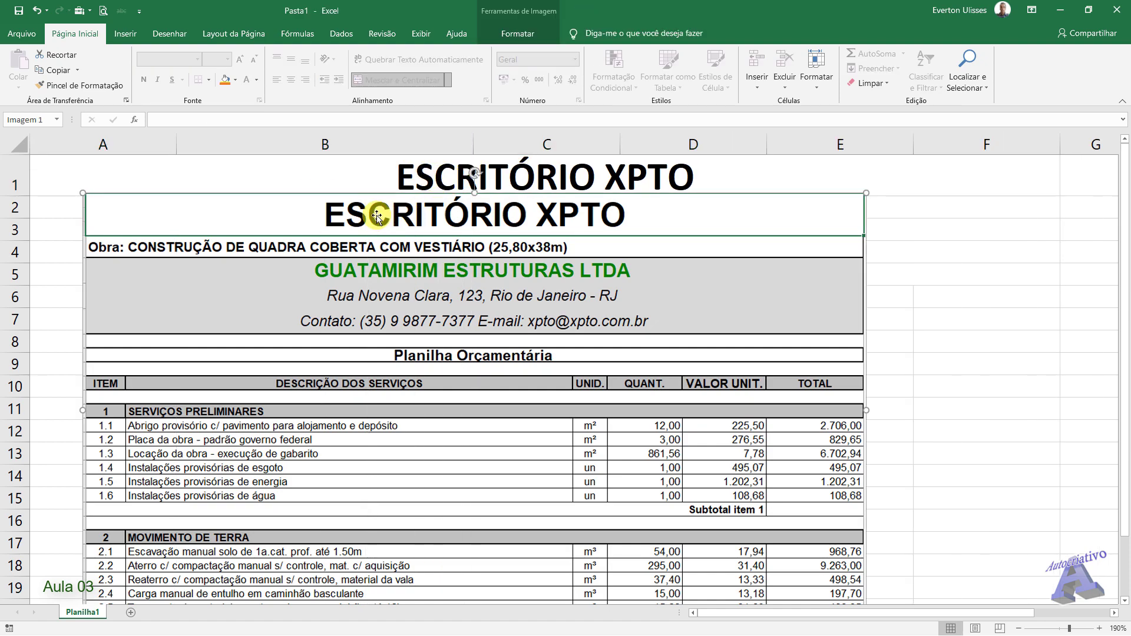
drag(298, 220, 366, 218)
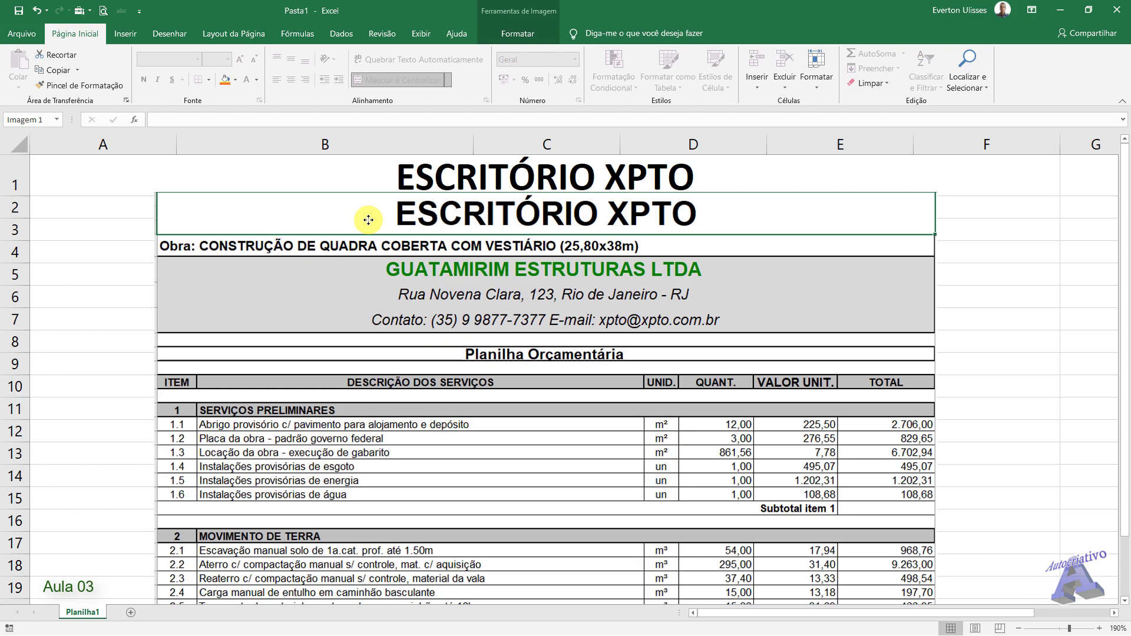
Step: Preview fonts for the ESCRITÓRIO XPTO title in A1 and set it to Arial
click(379, 180)
click(198, 59)
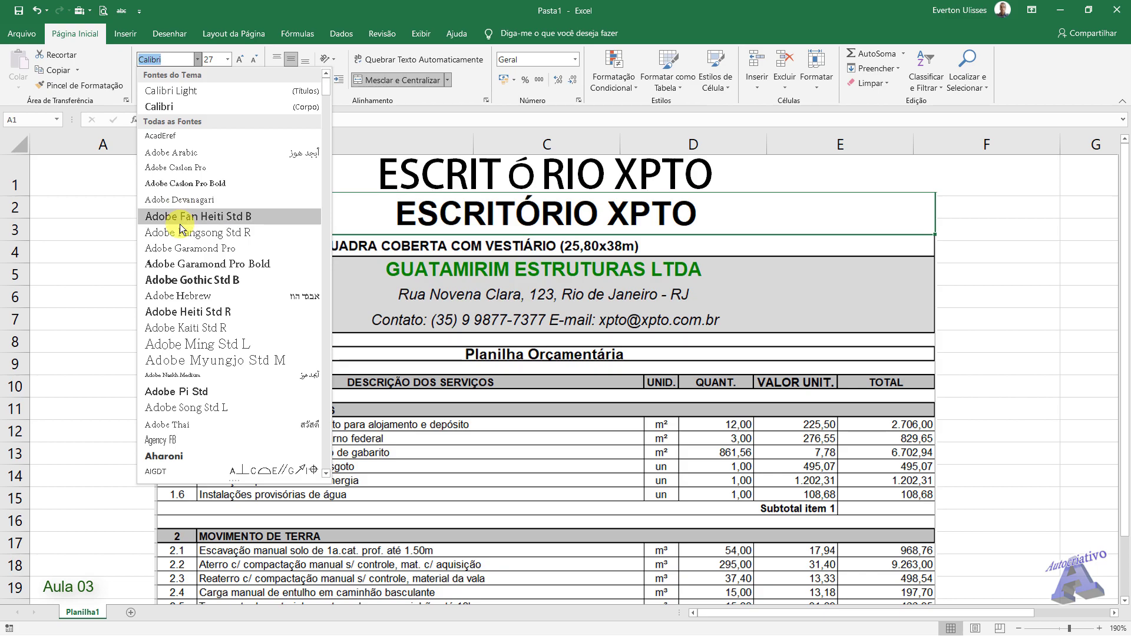
scroll(179, 317, down, 3)
scroll(180, 317, down, 3)
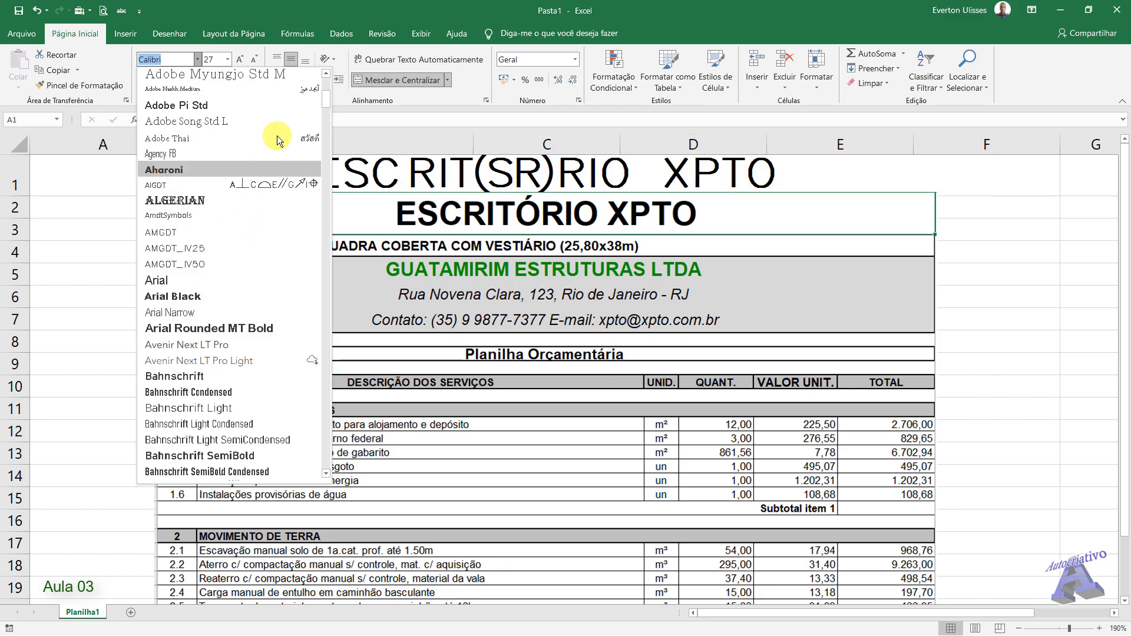
drag(326, 104, 327, 153)
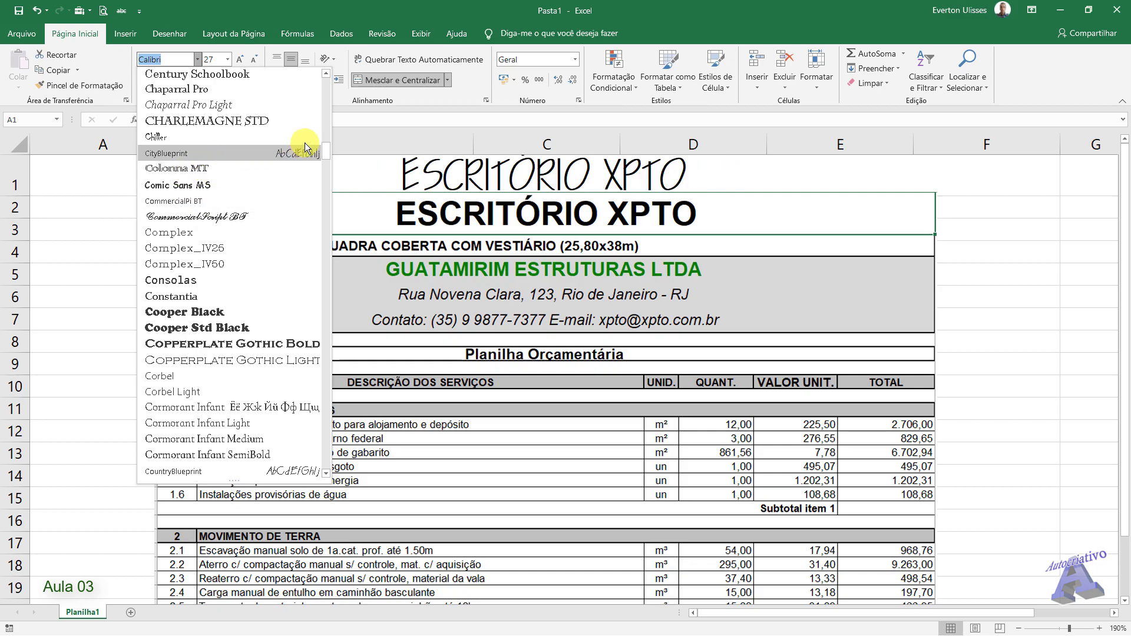
drag(329, 151, 330, 141)
scroll(221, 285, down, 1)
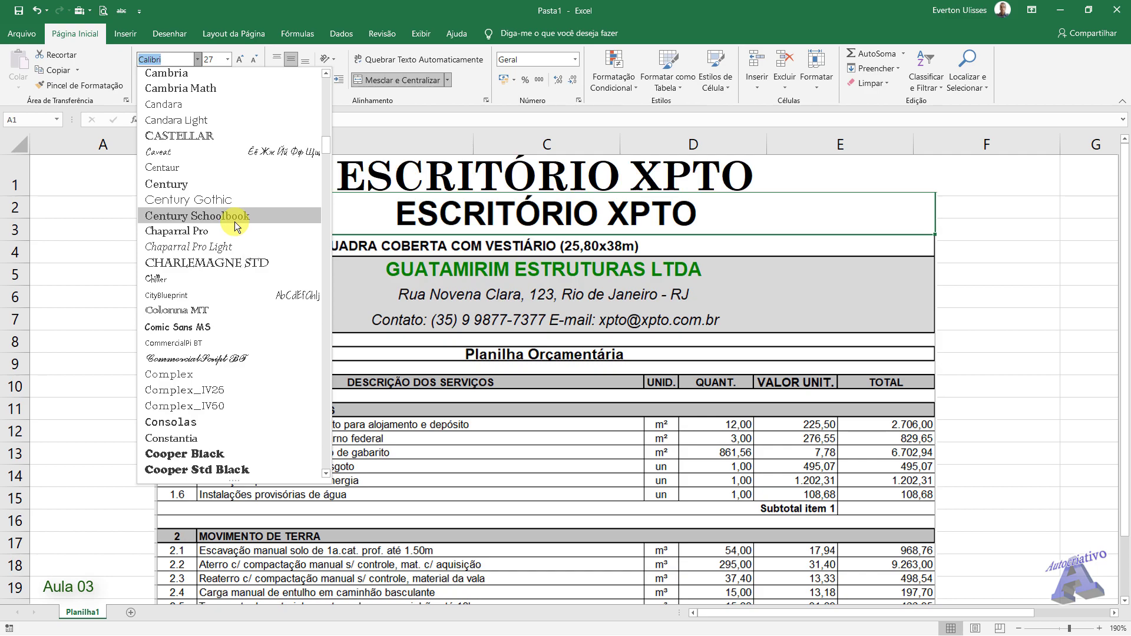
scroll(229, 287, down, 5)
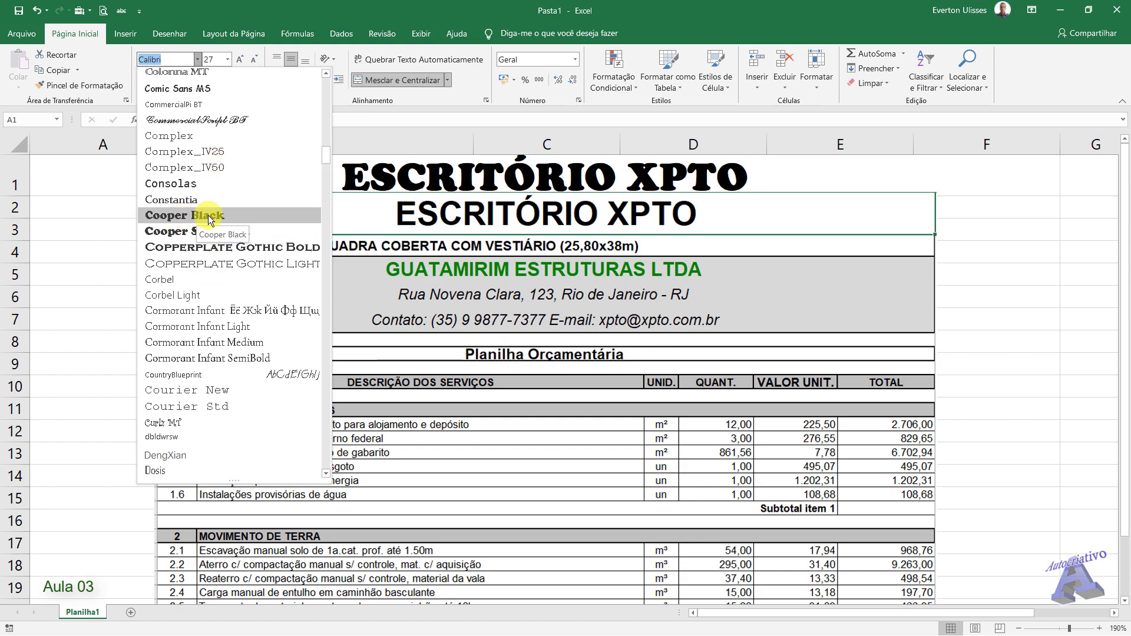
scroll(214, 227, up, 20)
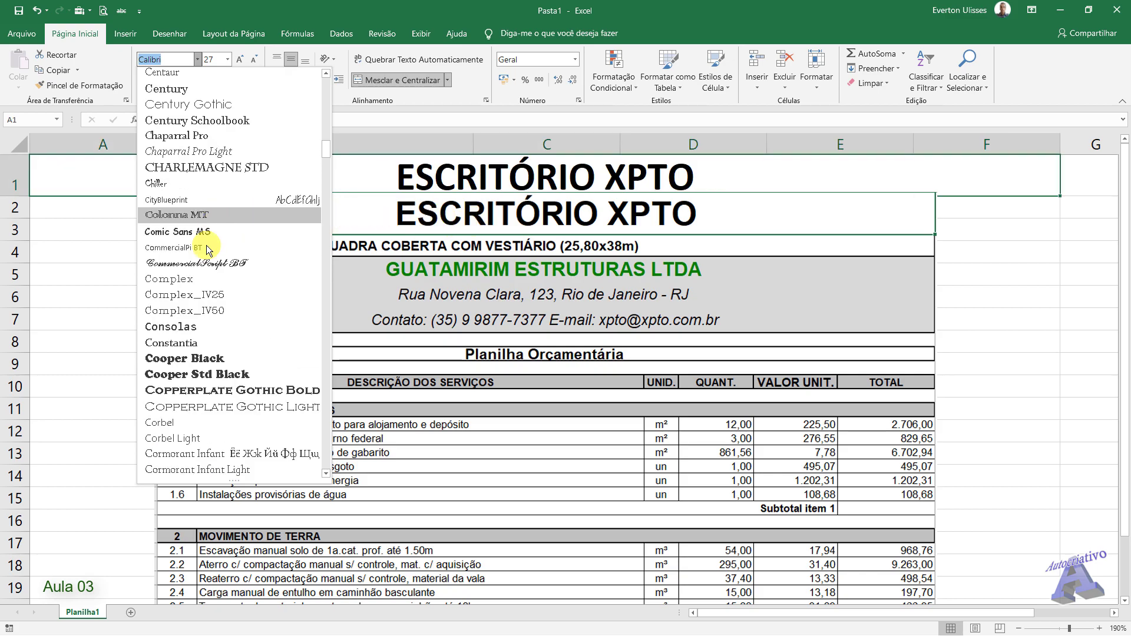
scroll(199, 272, up, 6)
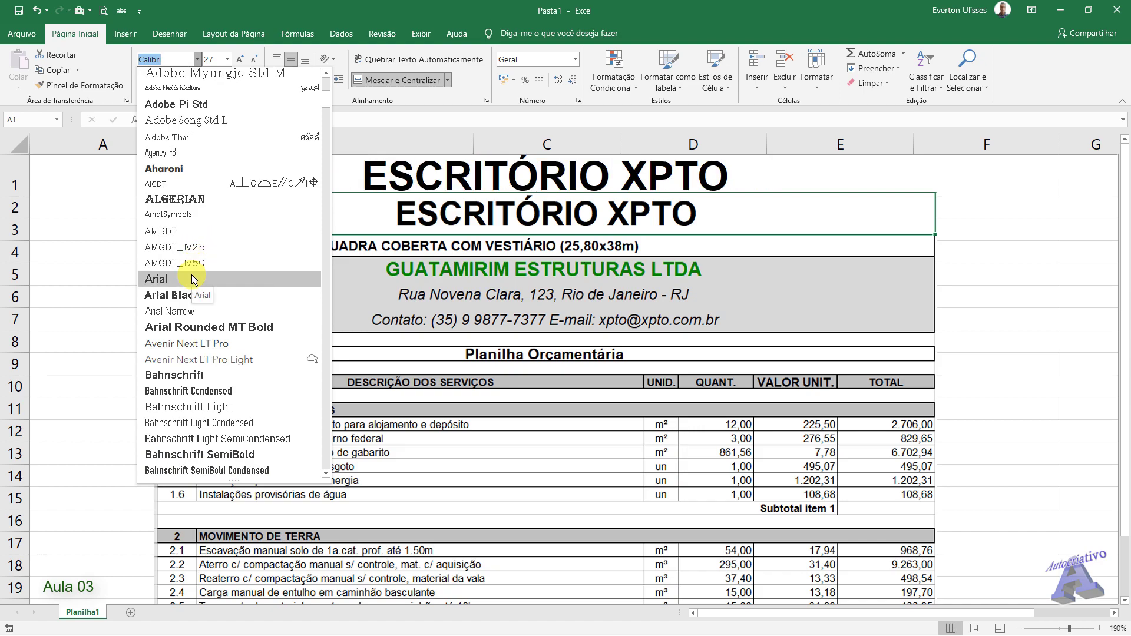
click(194, 279)
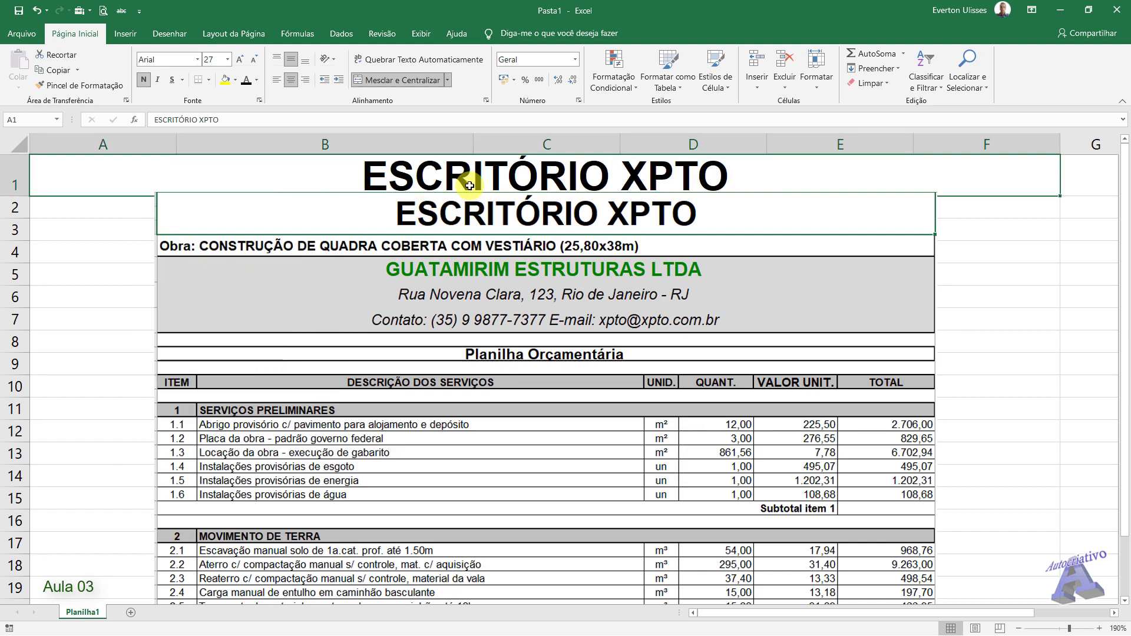
Step: Reduce the font size of the ESCRITÓRIO XPTO title in A1 to 22 to match the reference image
click(254, 60)
click(254, 60)
click(254, 60)
click(254, 59)
click(241, 61)
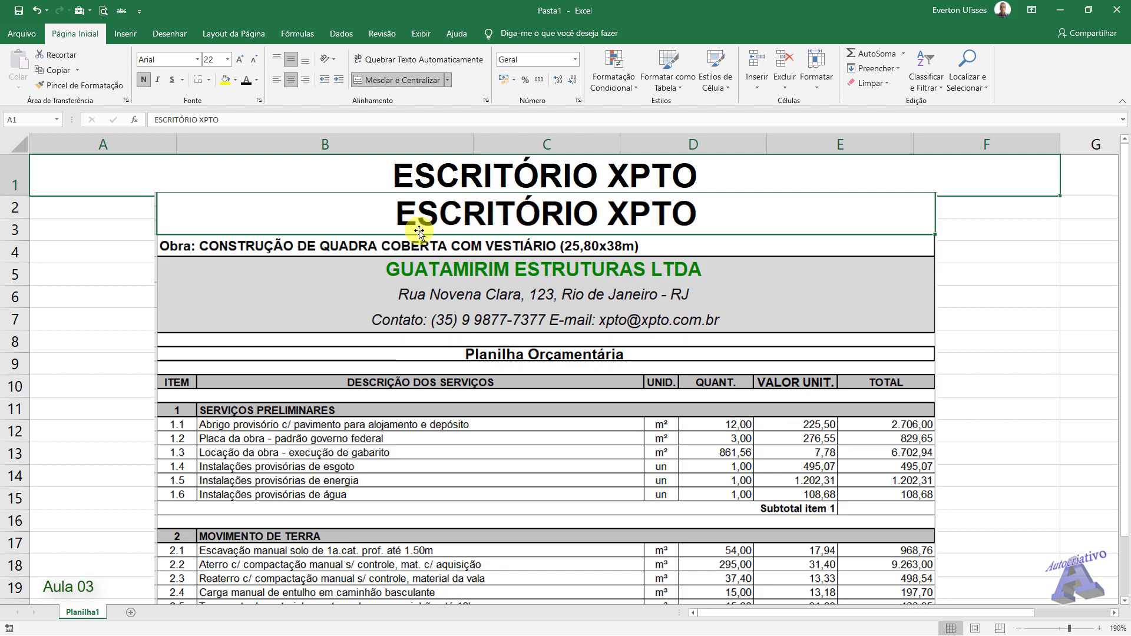
Step: Nudge the reference image down slightly and set the ESCRITÓRIO XPTO title's font to Montserrat Black
drag(492, 213, 474, 230)
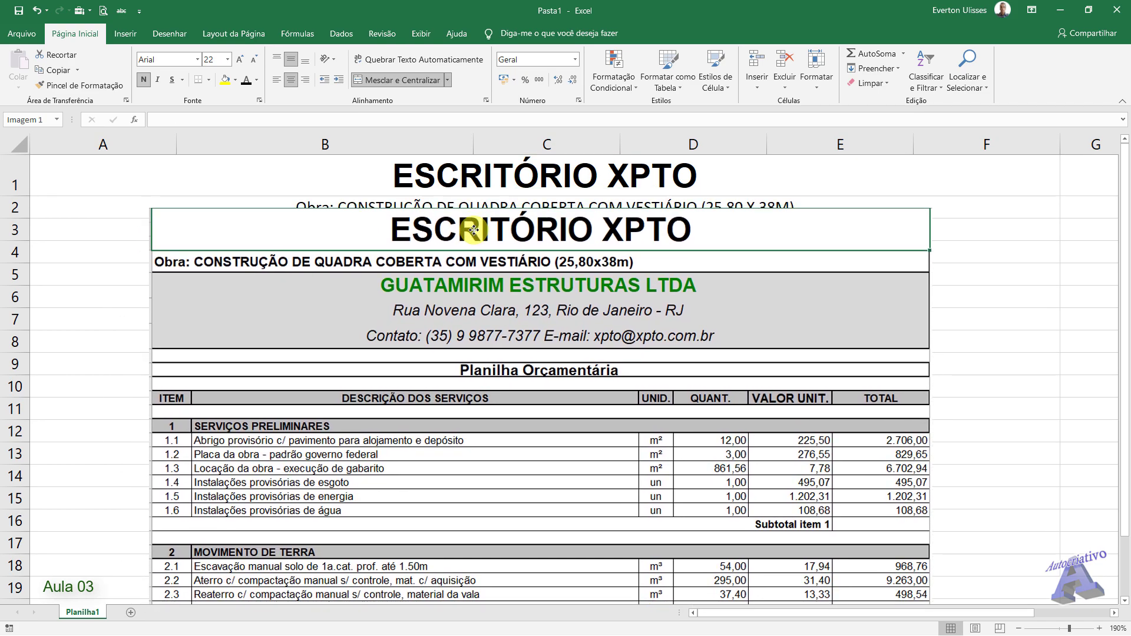
click(461, 187)
click(198, 59)
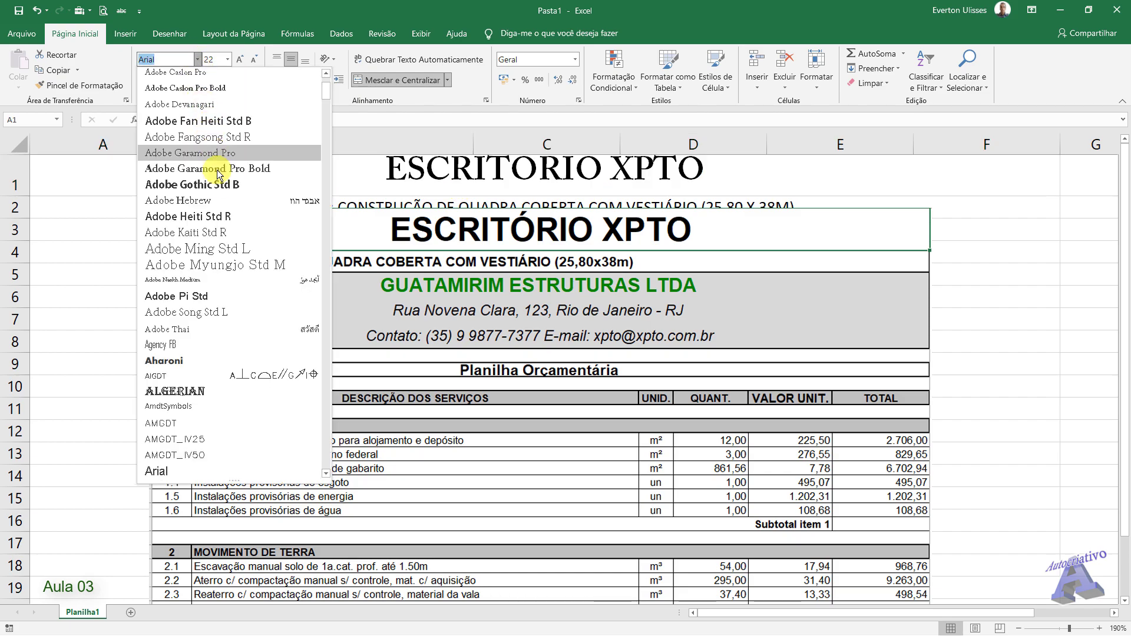
drag(325, 96, 326, 204)
scroll(207, 356, down, 20)
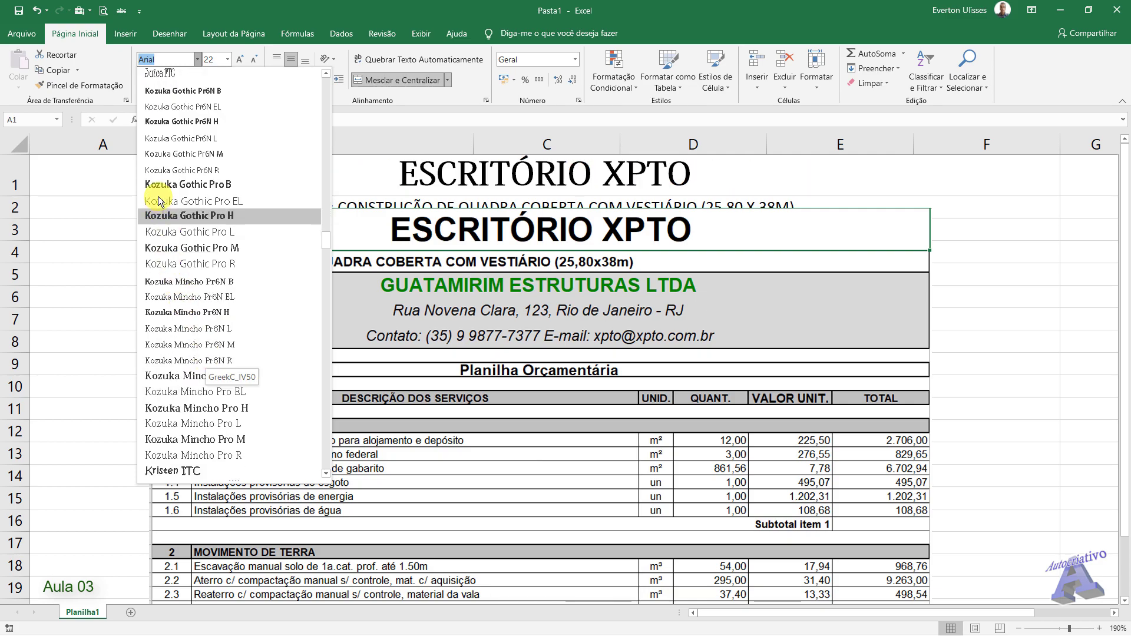
scroll(177, 351, down, 6)
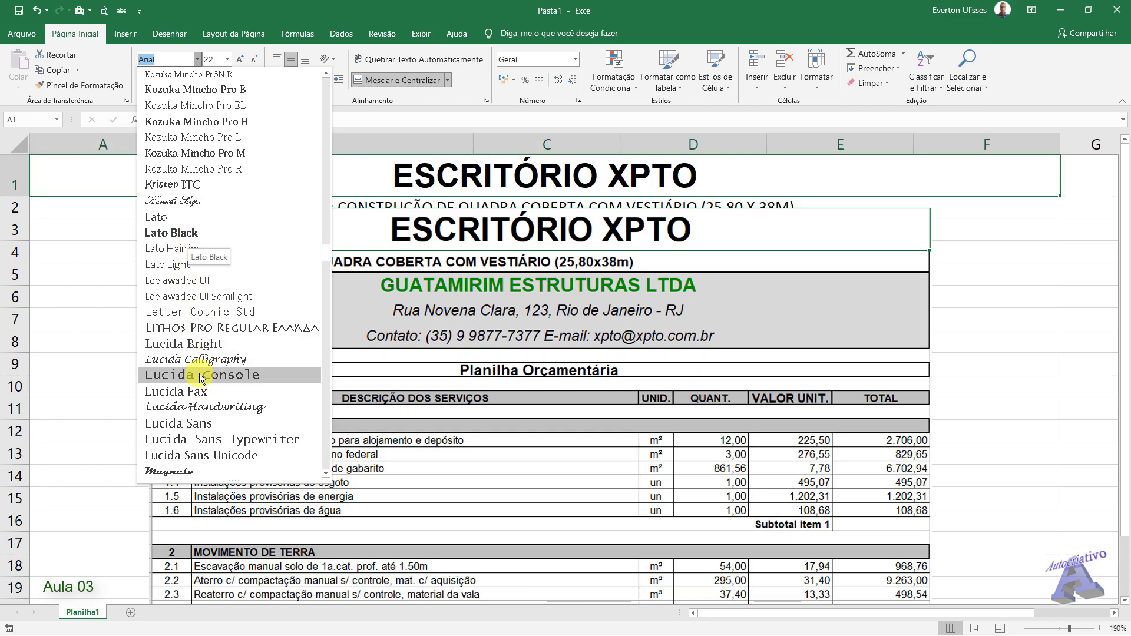
scroll(199, 362, down, 7)
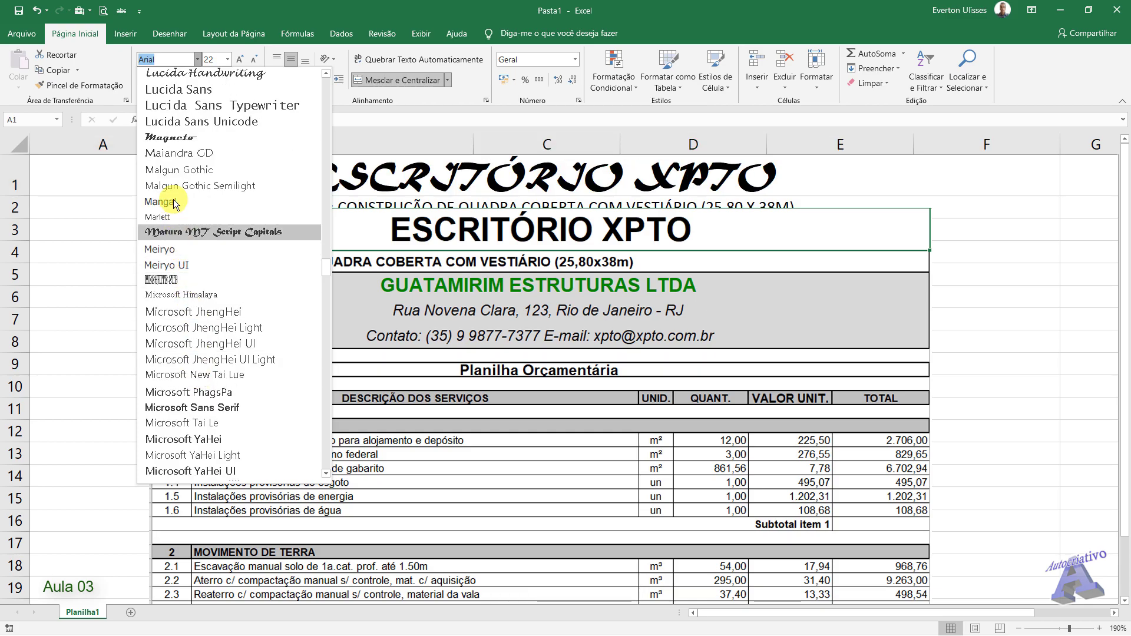
scroll(185, 300, down, 8)
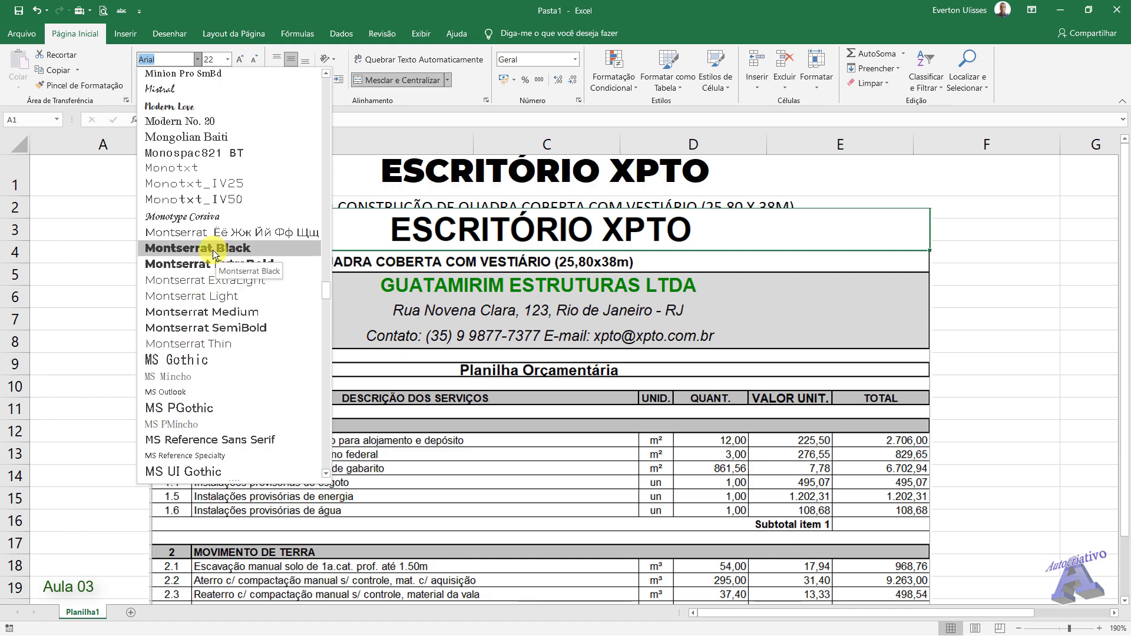
click(235, 248)
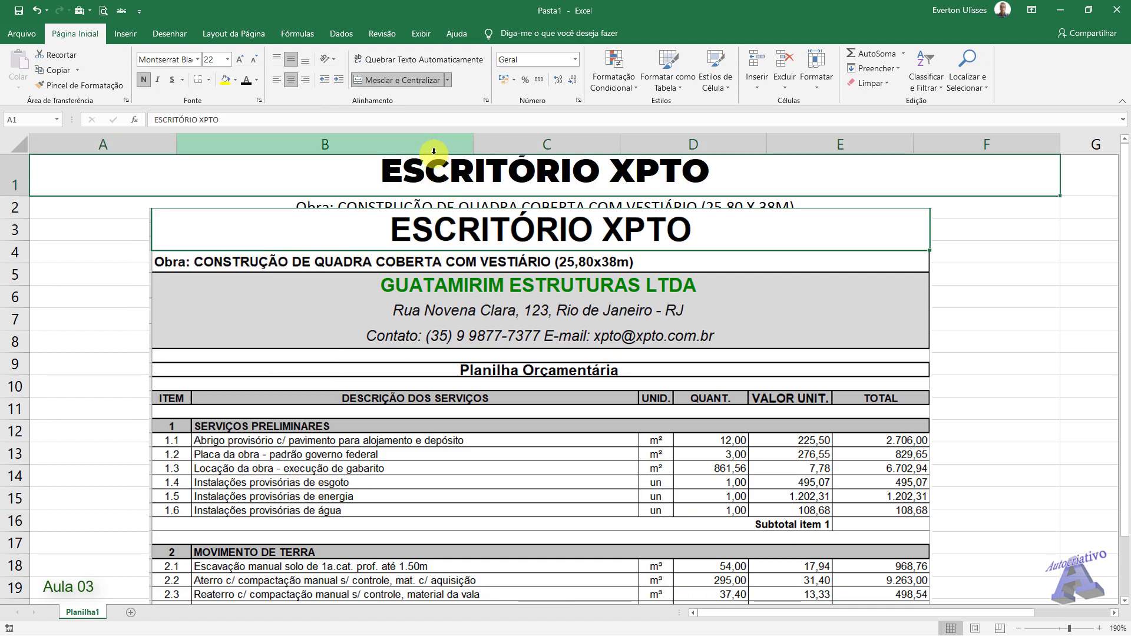
Step: Move the reference image below row 4, and left-align and bold the Obra line in A2
drag(347, 285, 321, 338)
click(420, 206)
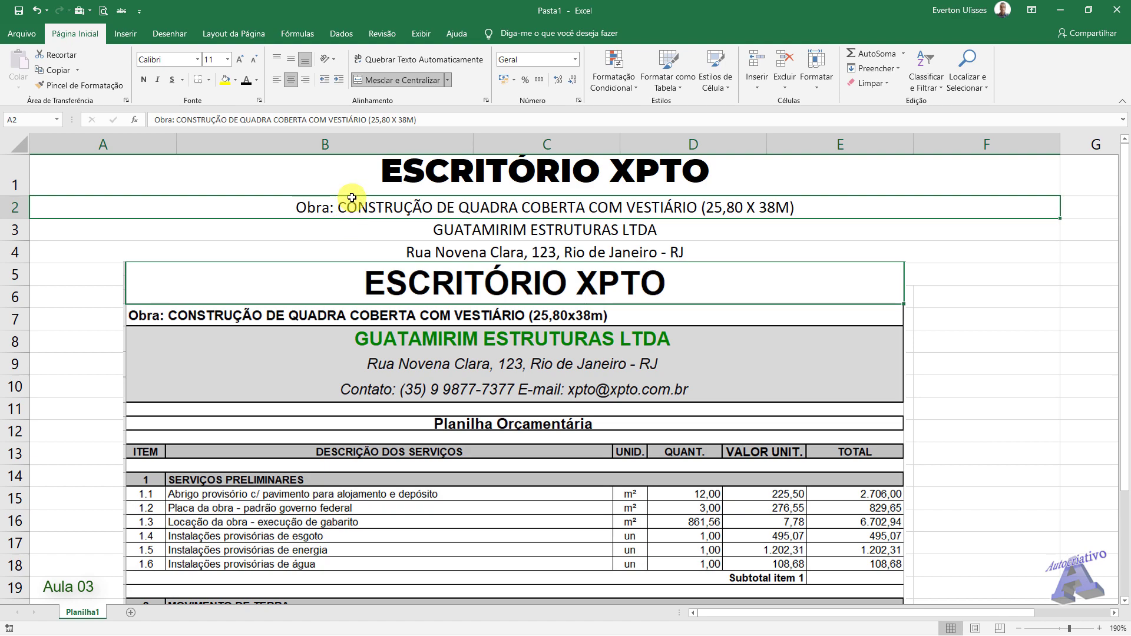
click(276, 80)
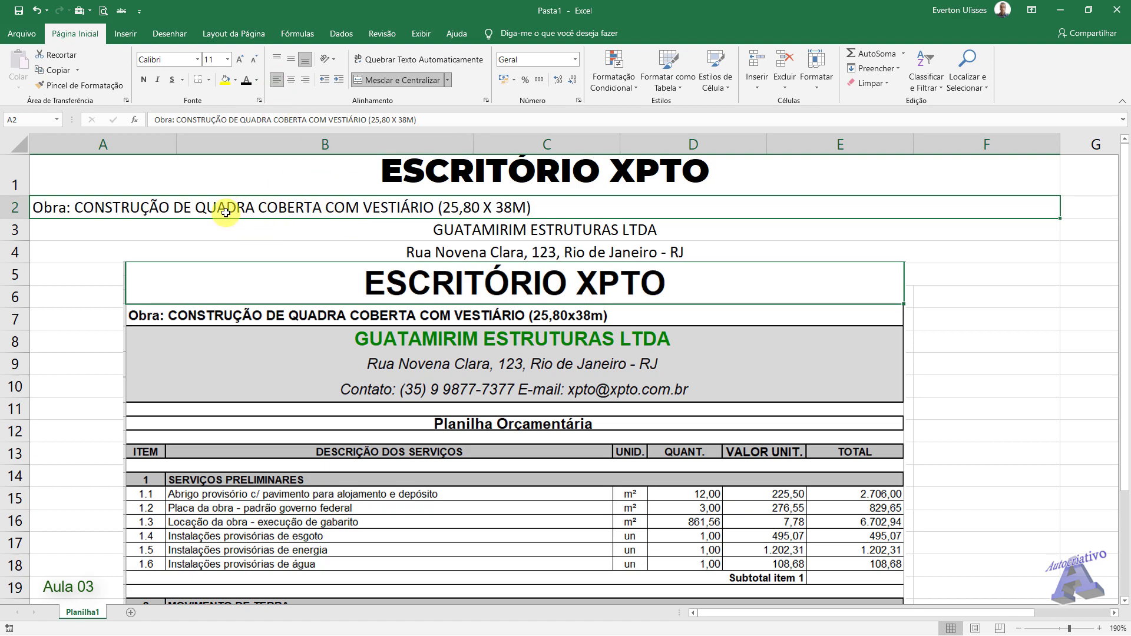
click(144, 80)
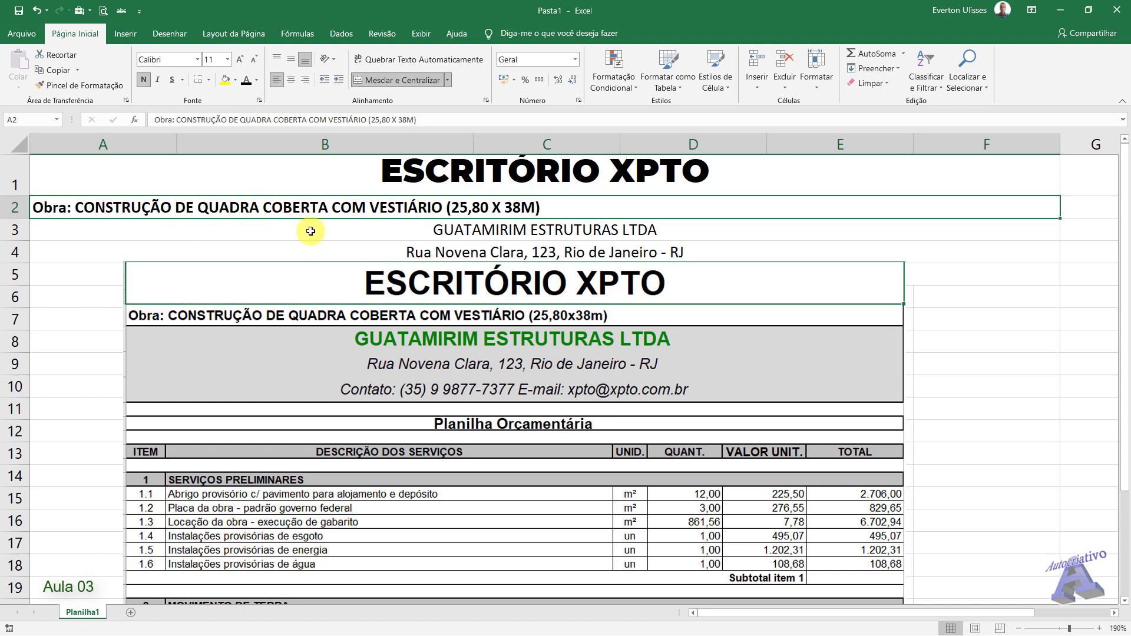
Step: Try a taller row 1 around the ESCRITÓRIO XPTO title and bring its height back down
click(437, 177)
drag(28, 196, 23, 220)
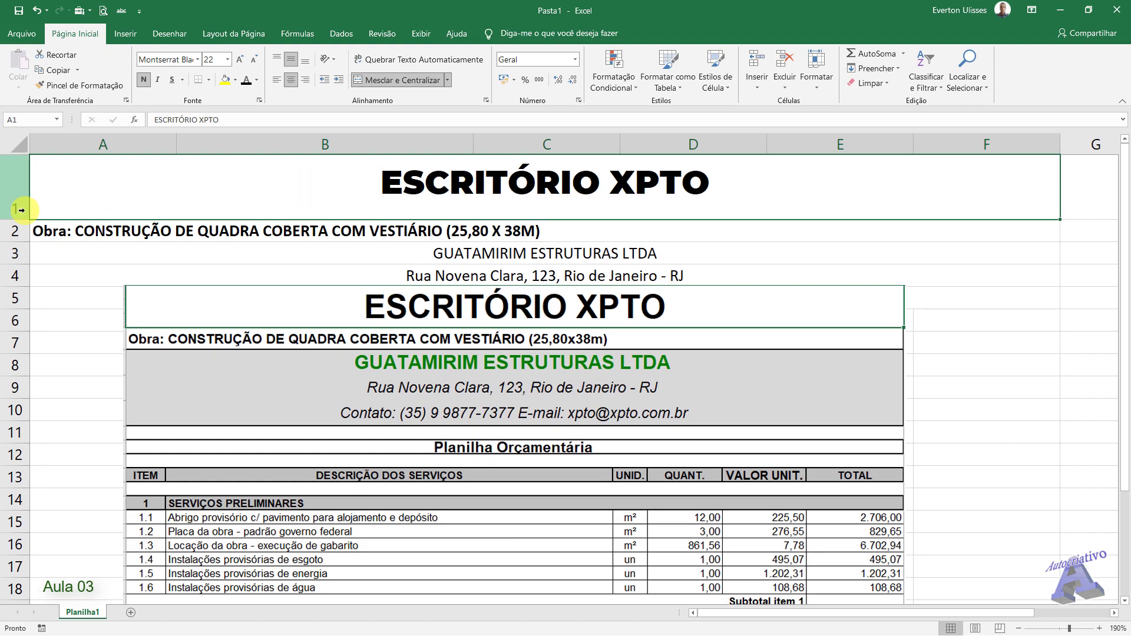
drag(20, 220, 20, 196)
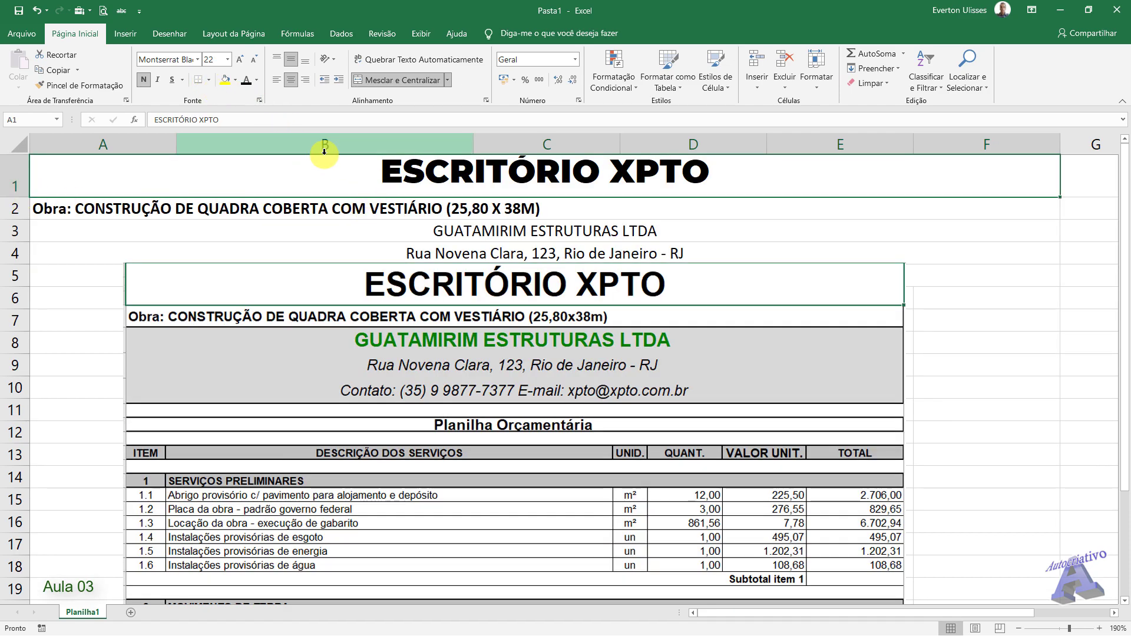
Step: Set the font of the ESCRITÓRIO XPTO title in A1 to Roboto Medium
click(198, 59)
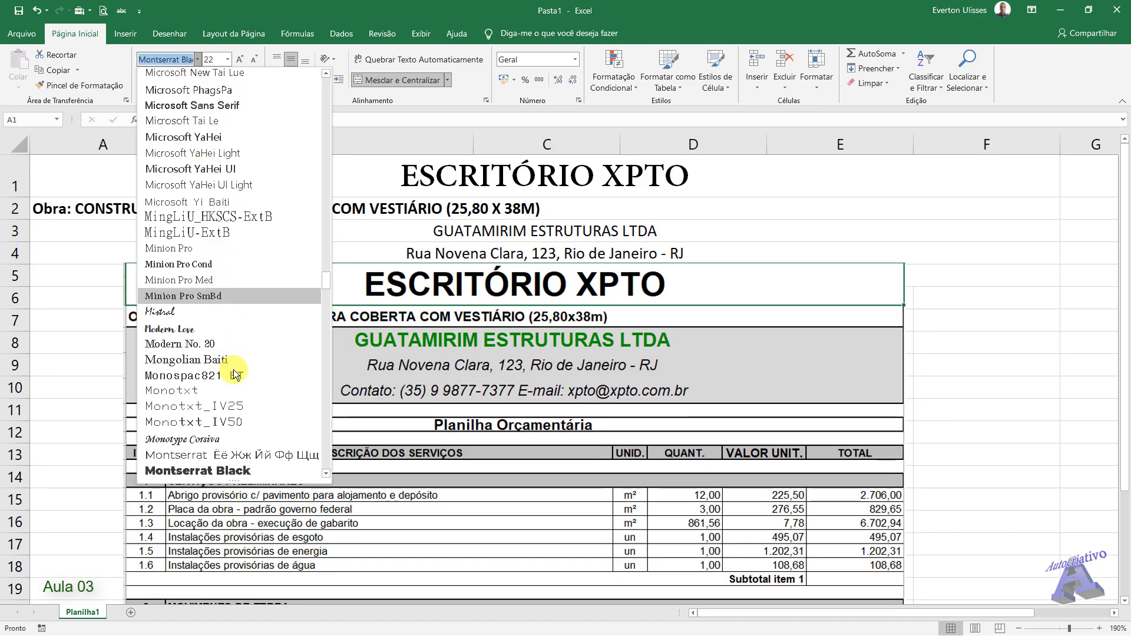
scroll(222, 368, down, 13)
scroll(221, 365, down, 15)
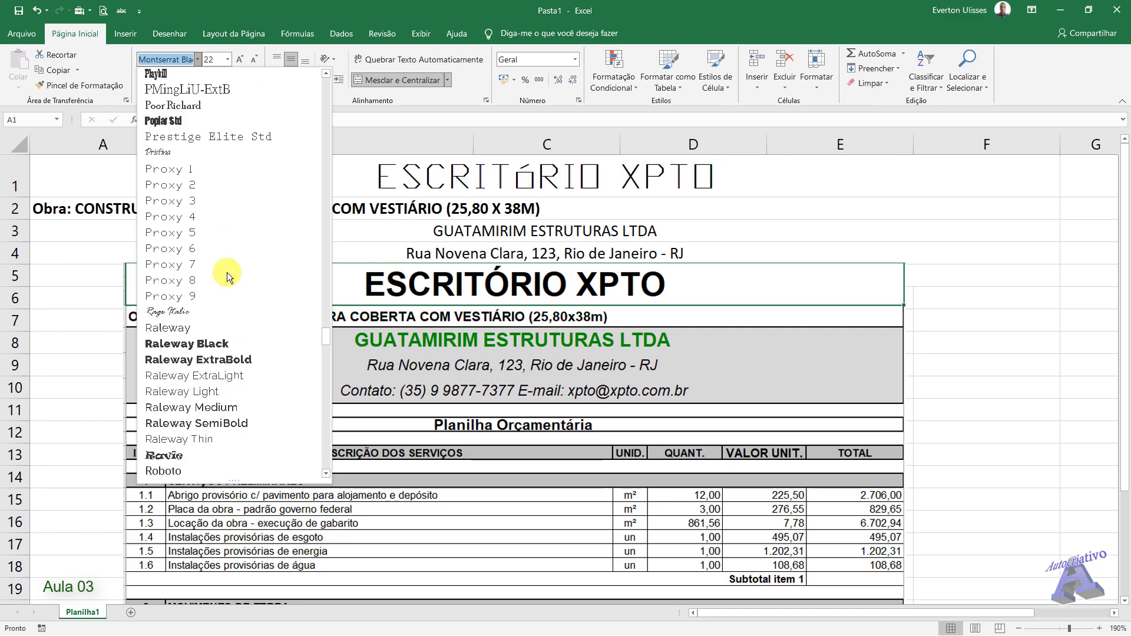
scroll(227, 272, down, 8)
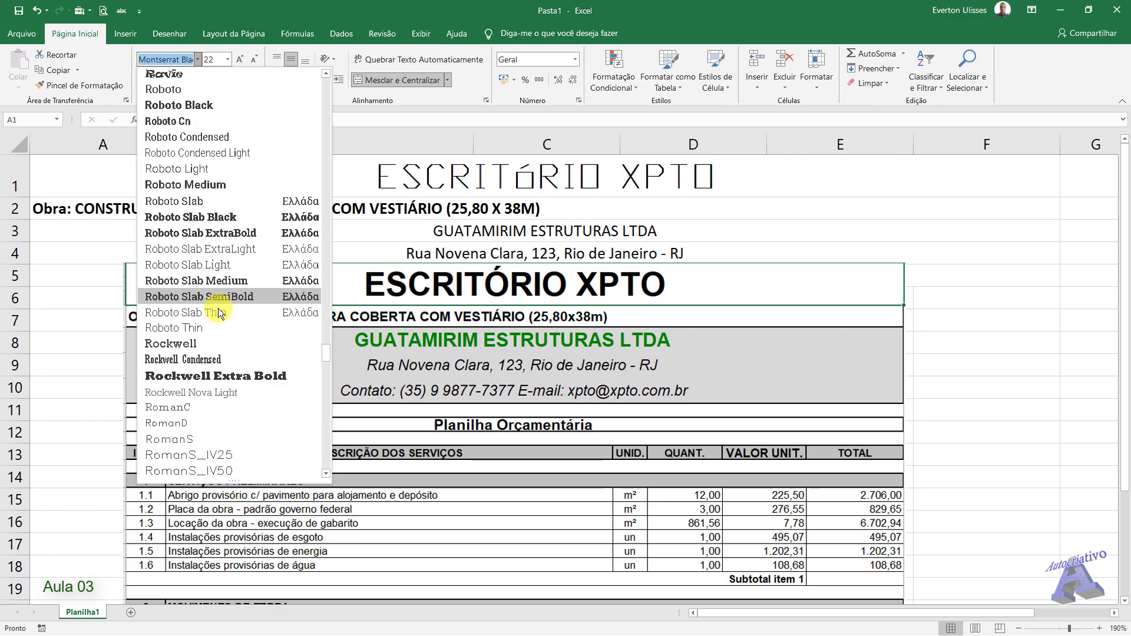
click(177, 185)
click(313, 208)
click(558, 162)
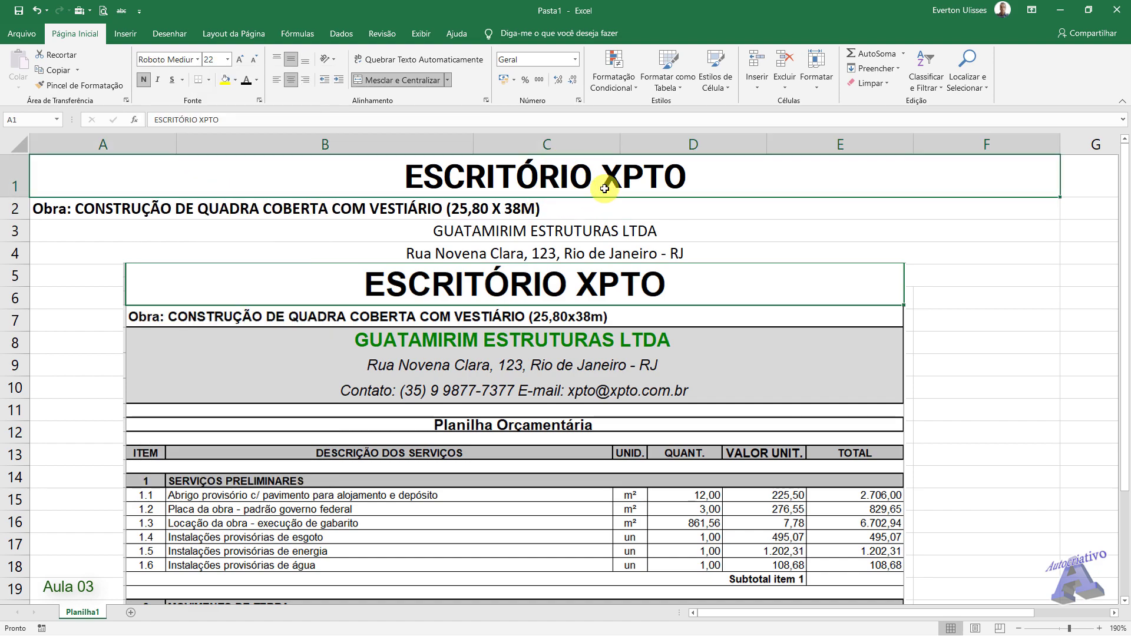
click(308, 208)
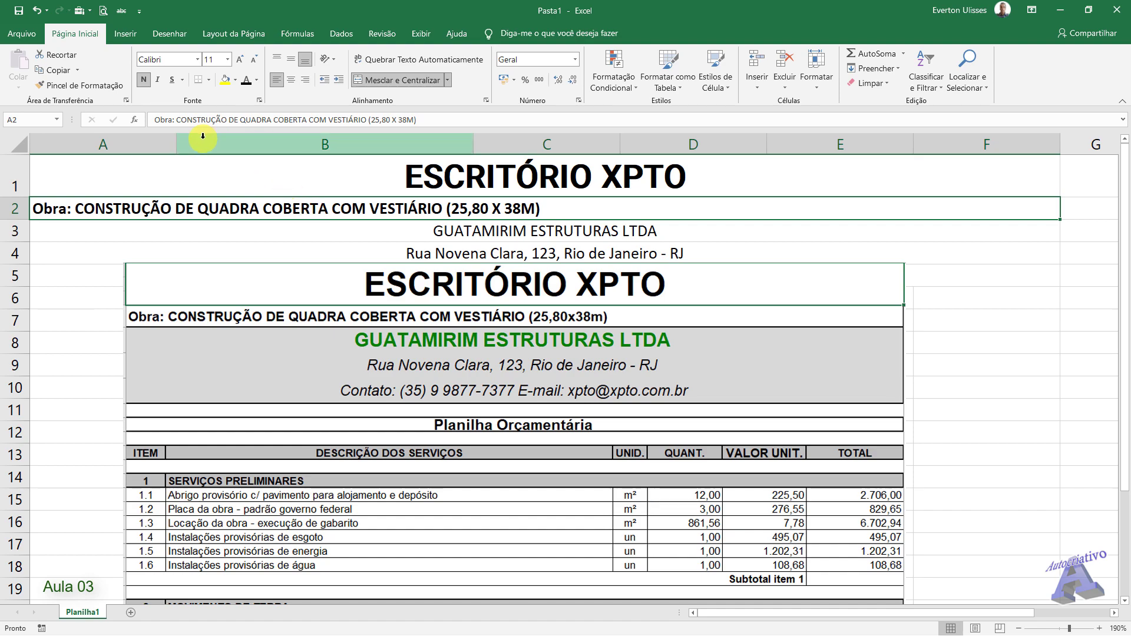
click(361, 249)
click(387, 205)
Step: Move the reference image below row 5 and color the GUATAMIRIM ESTRUTURAS LTDA text in A3 with the darkest green theme shade
click(432, 235)
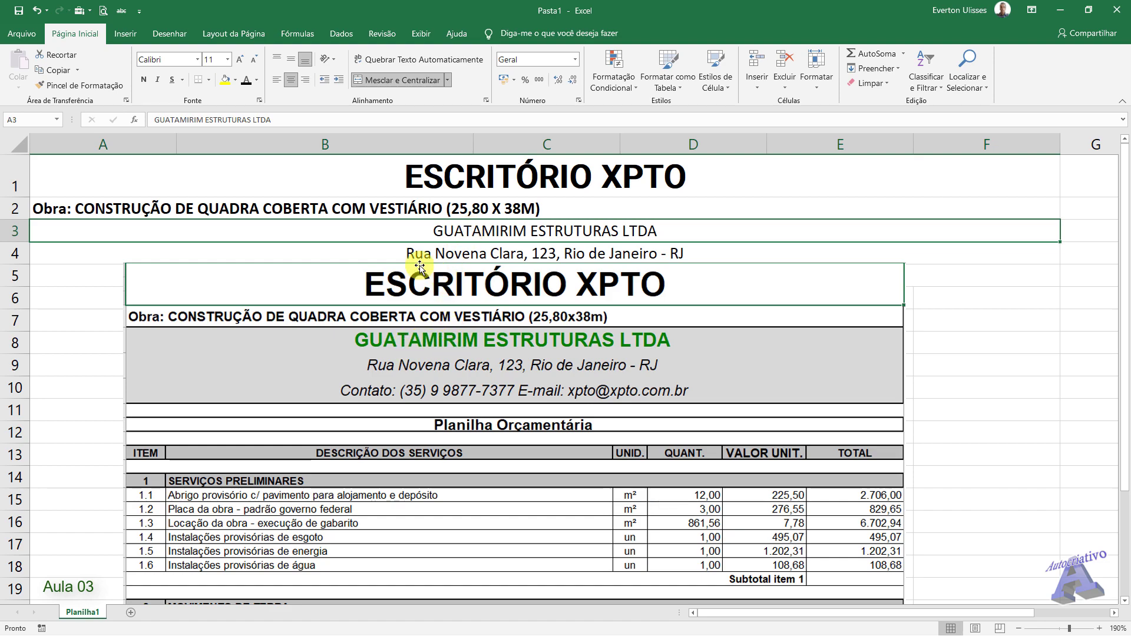
drag(395, 290, 390, 321)
click(439, 236)
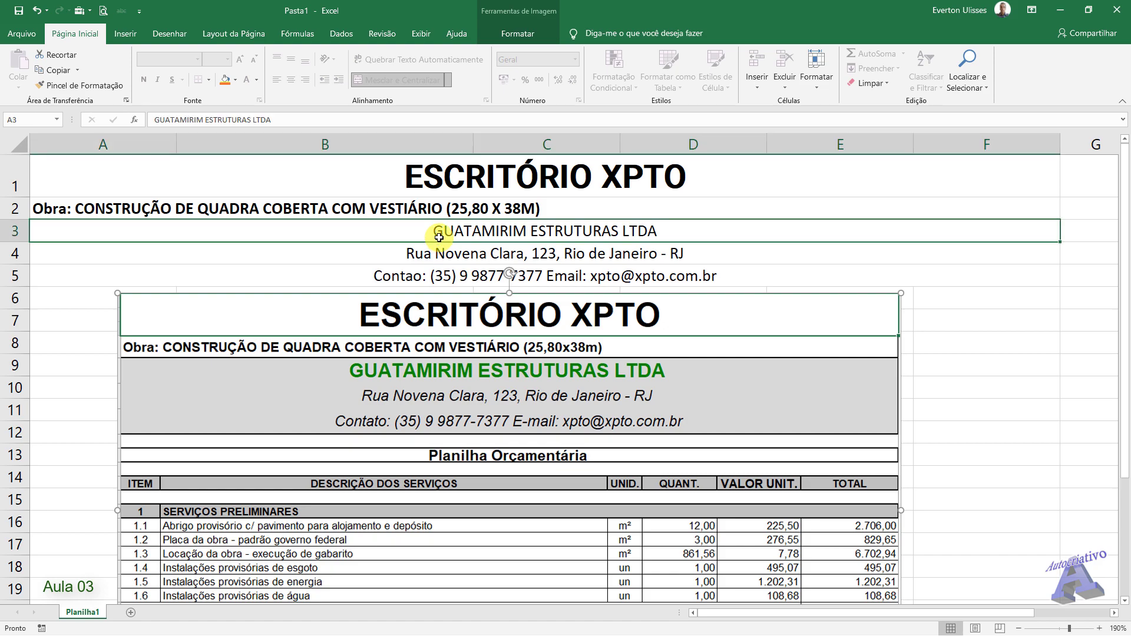
click(256, 80)
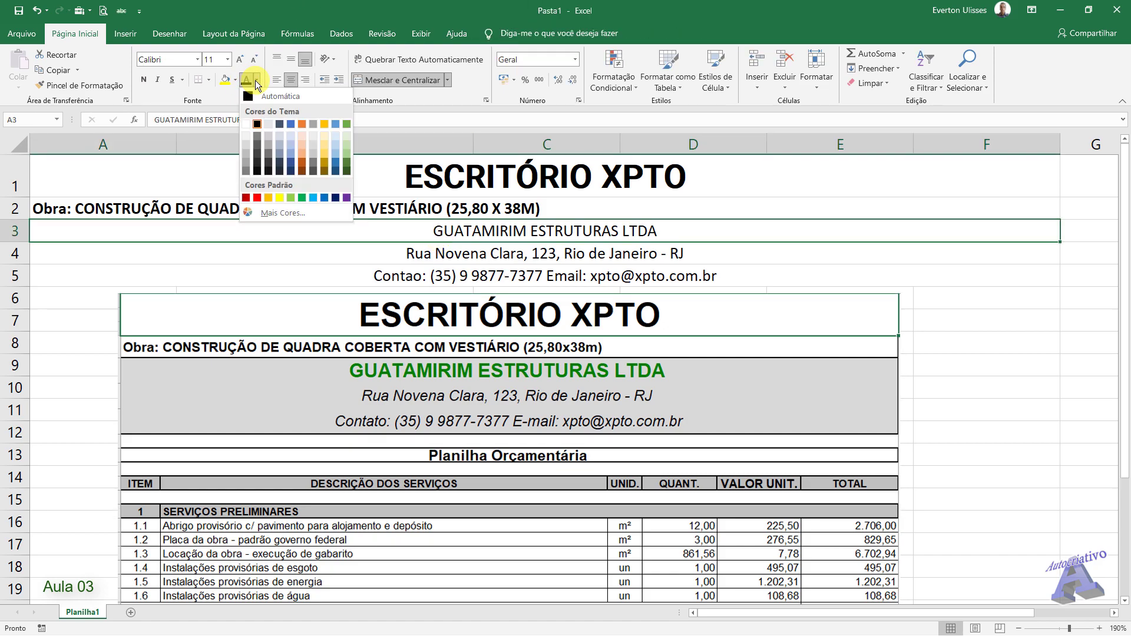
click(348, 172)
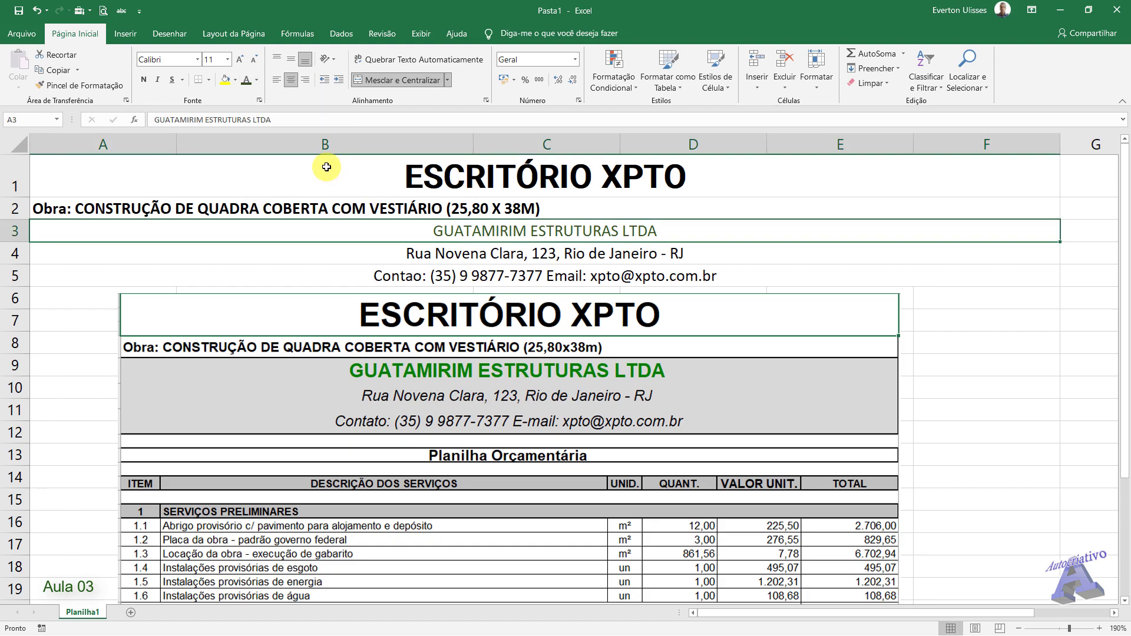
Step: Make the GUATAMIRIM ESTRUTURAS LTDA text in A3 bold and set its font size to 18
click(143, 80)
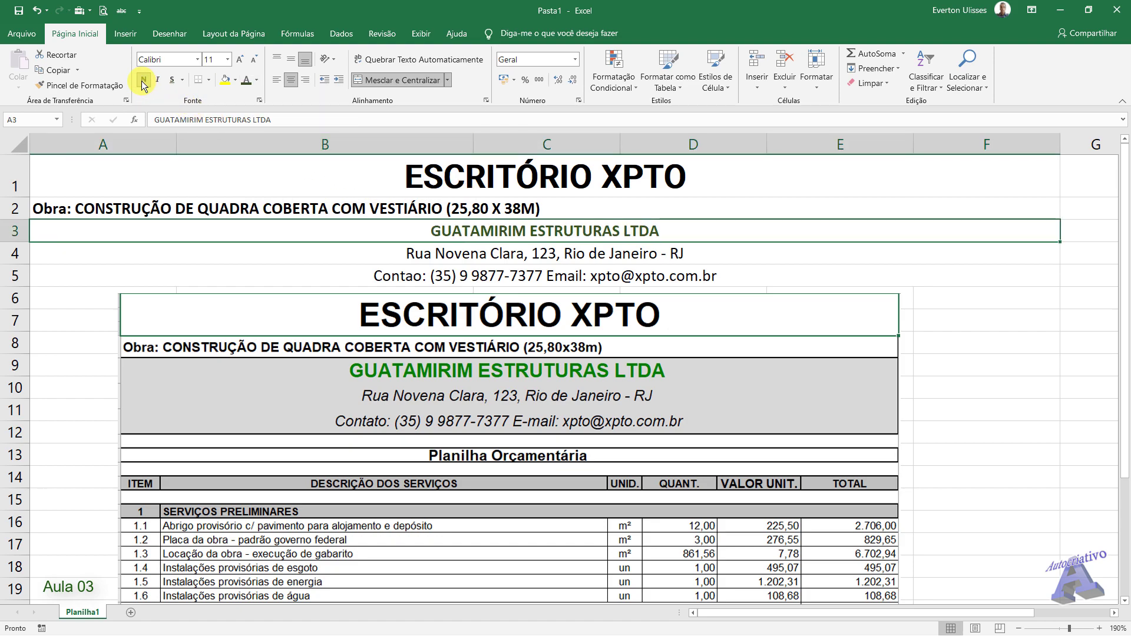
click(239, 60)
click(238, 60)
click(239, 61)
click(239, 60)
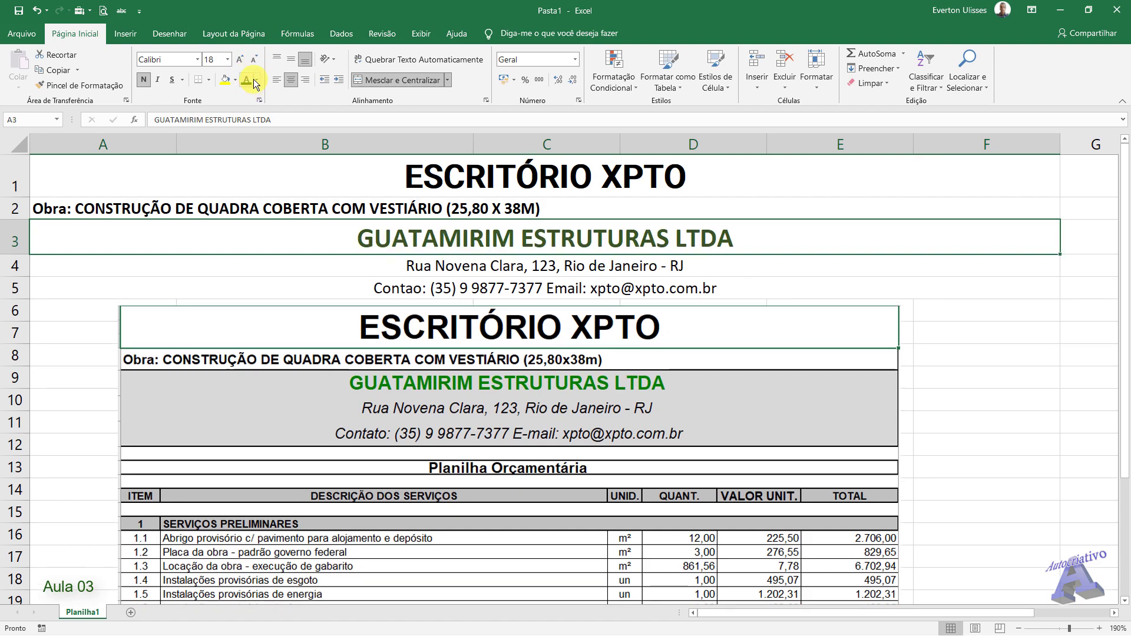
Step: Recolor the GUATAMIRIM ESTRUTURAS LTDA text in A3 with the standard green
click(255, 80)
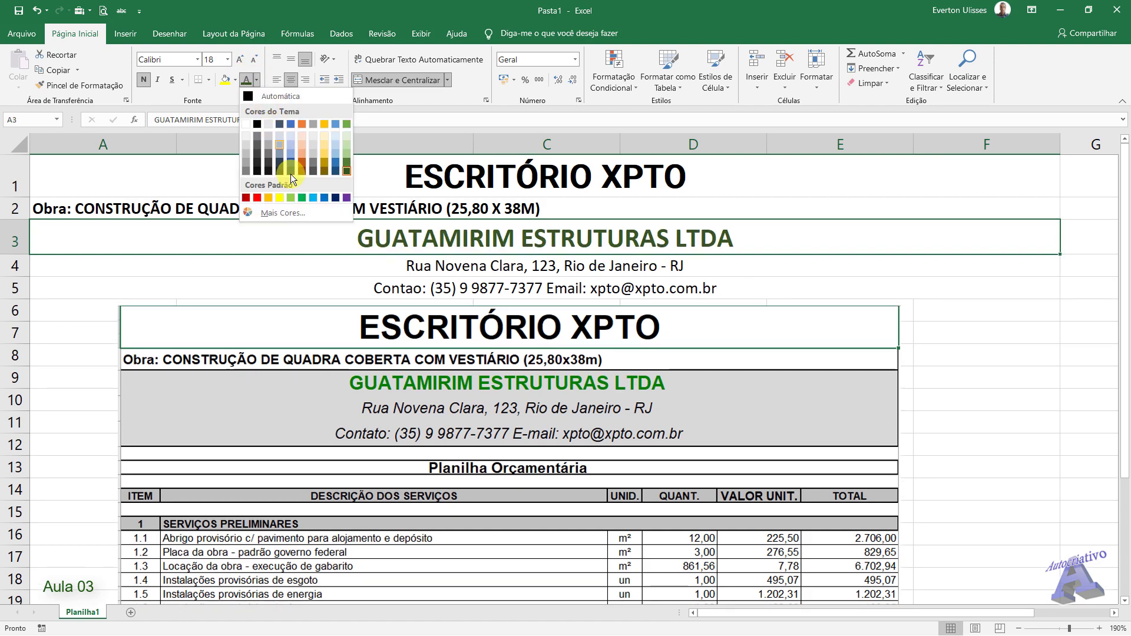
click(347, 168)
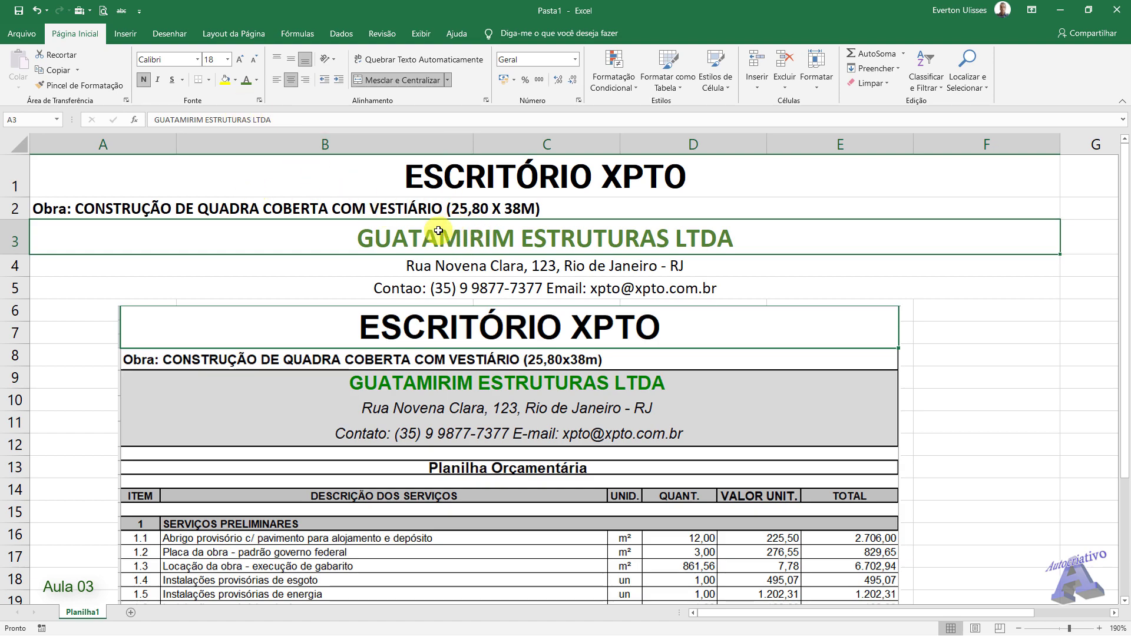
click(256, 83)
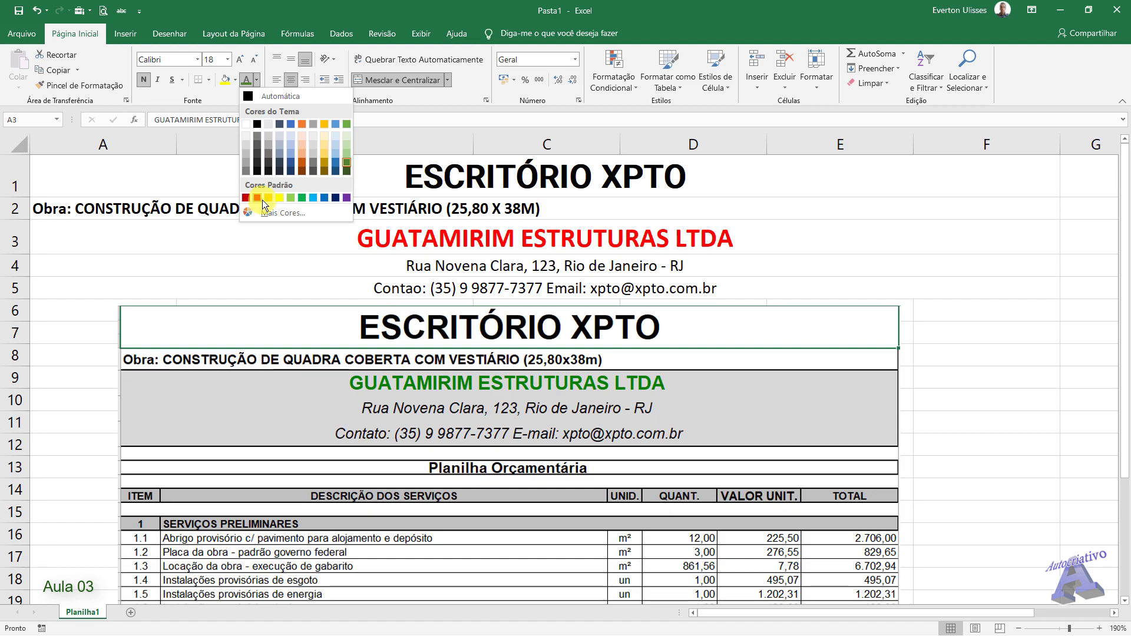
click(303, 199)
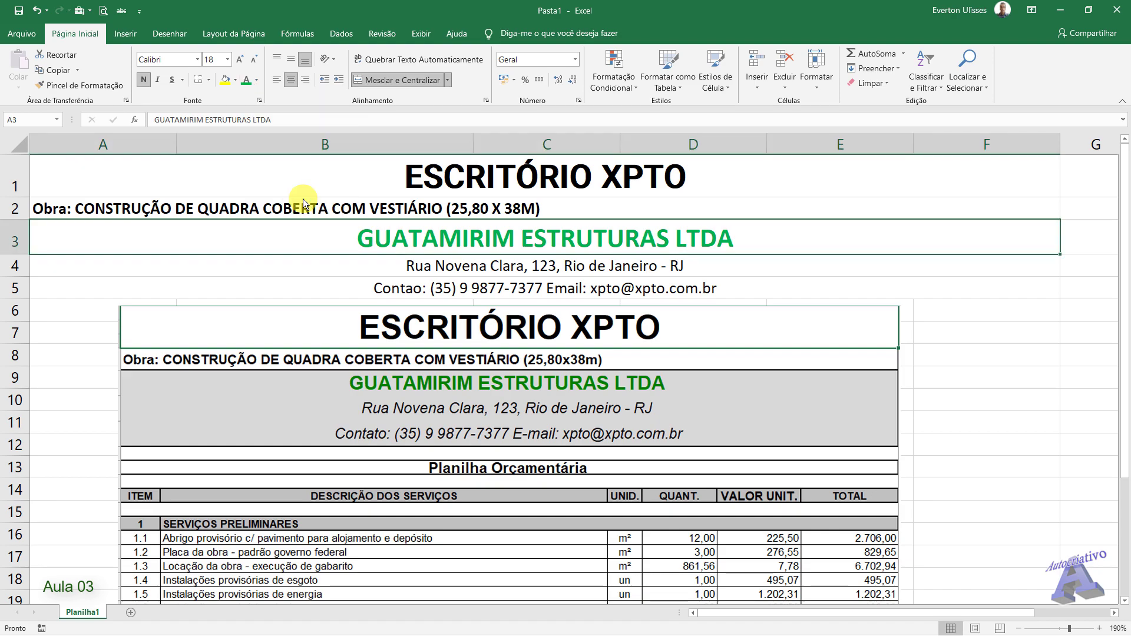
Step: Make the street address line in A4 italic and set its font size to 14
click(432, 265)
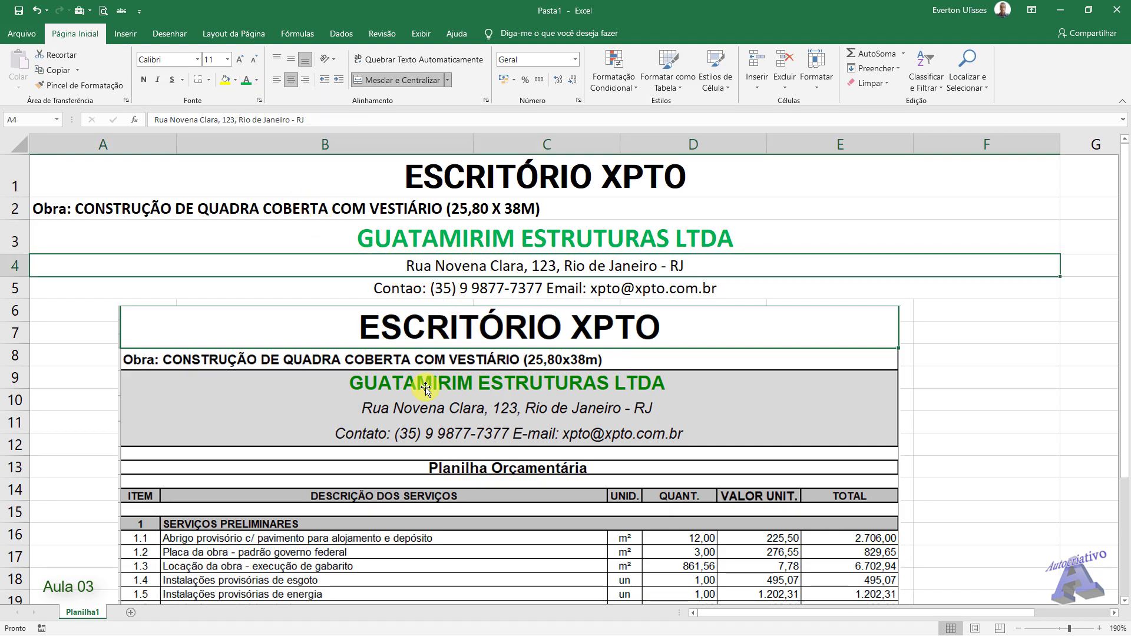
drag(446, 264, 443, 289)
click(445, 268)
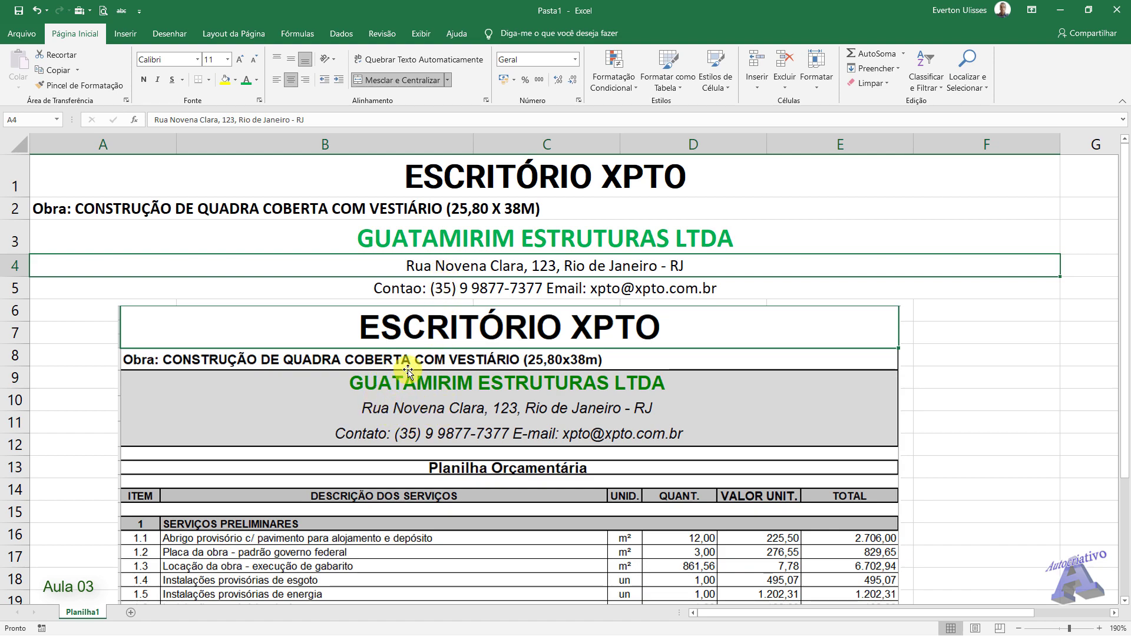
click(158, 81)
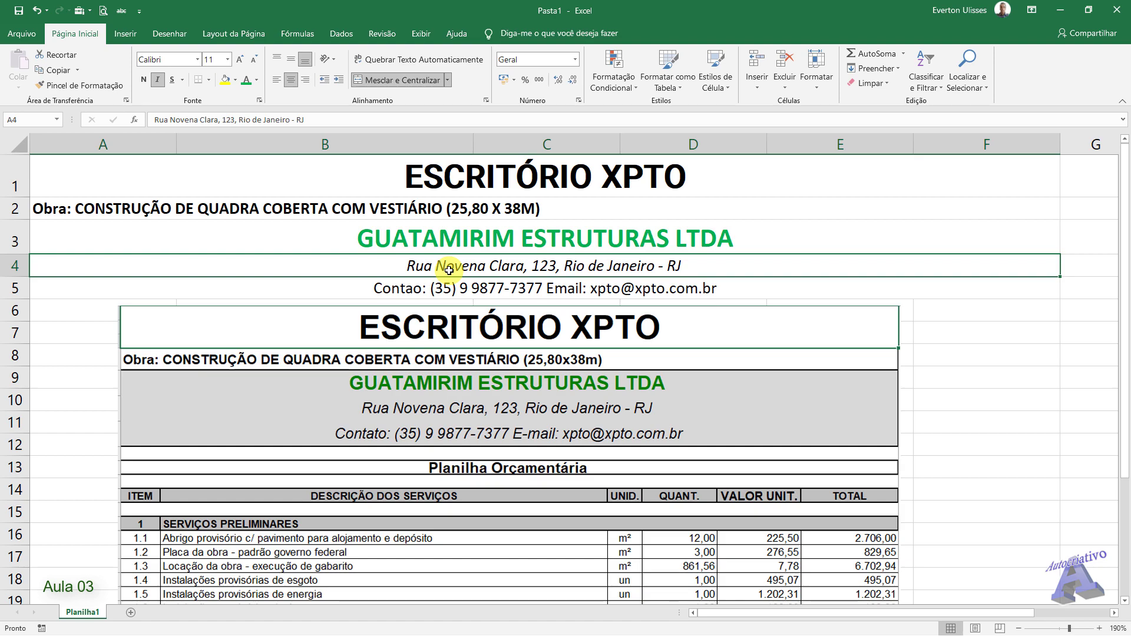
click(238, 60)
click(239, 60)
click(239, 59)
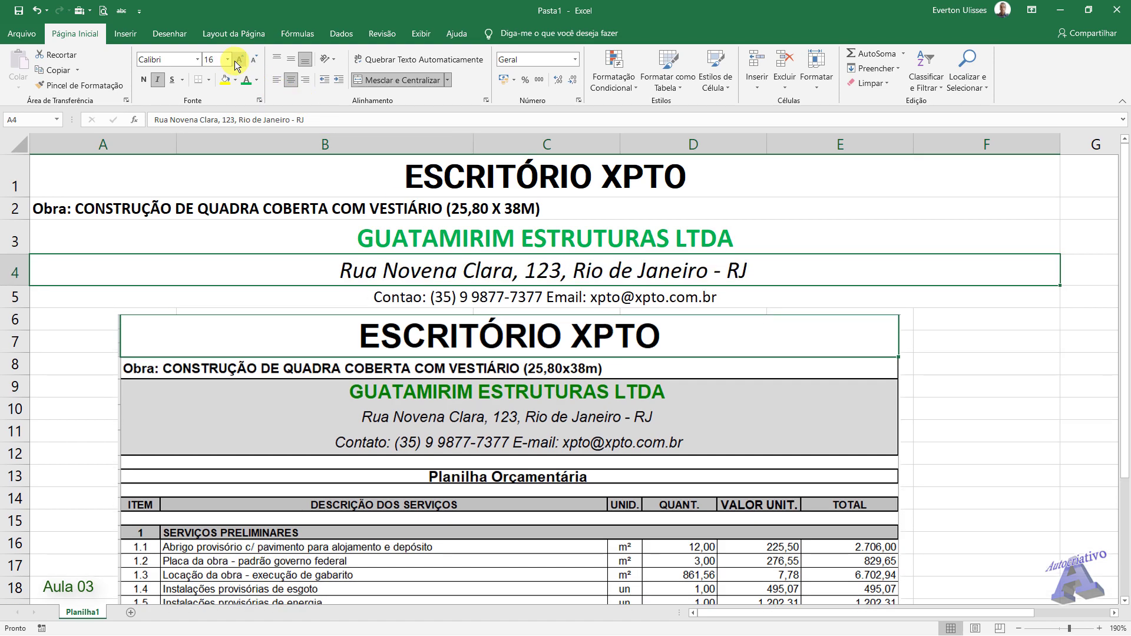
click(252, 61)
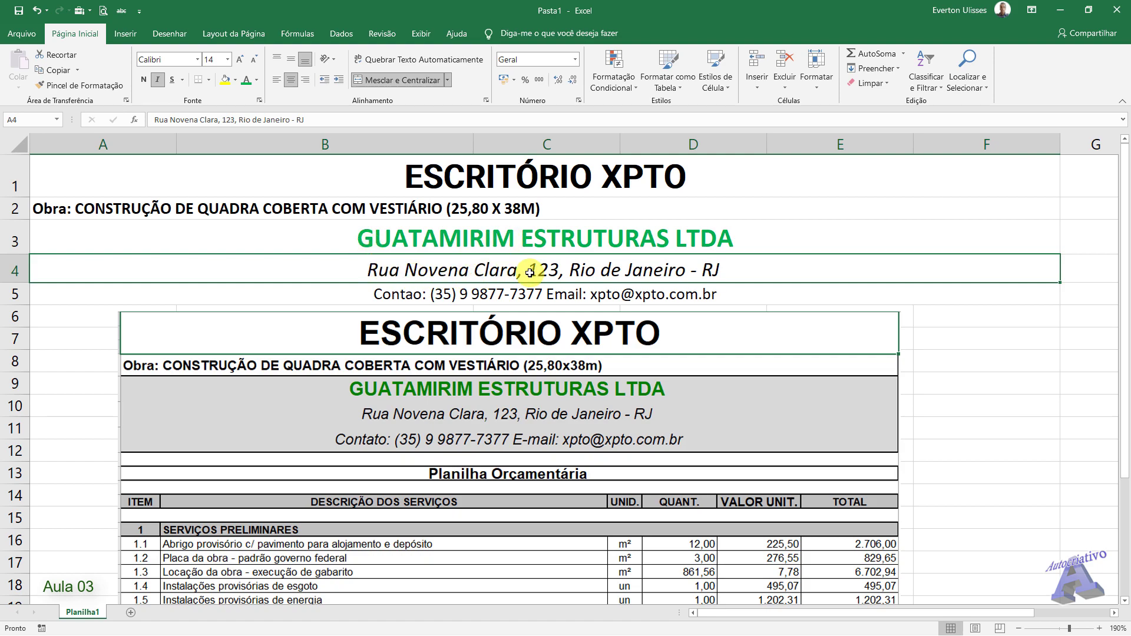
Step: Compare the reference image with the header rows by moving it over them, and return it below row 5
drag(725, 172, 746, 516)
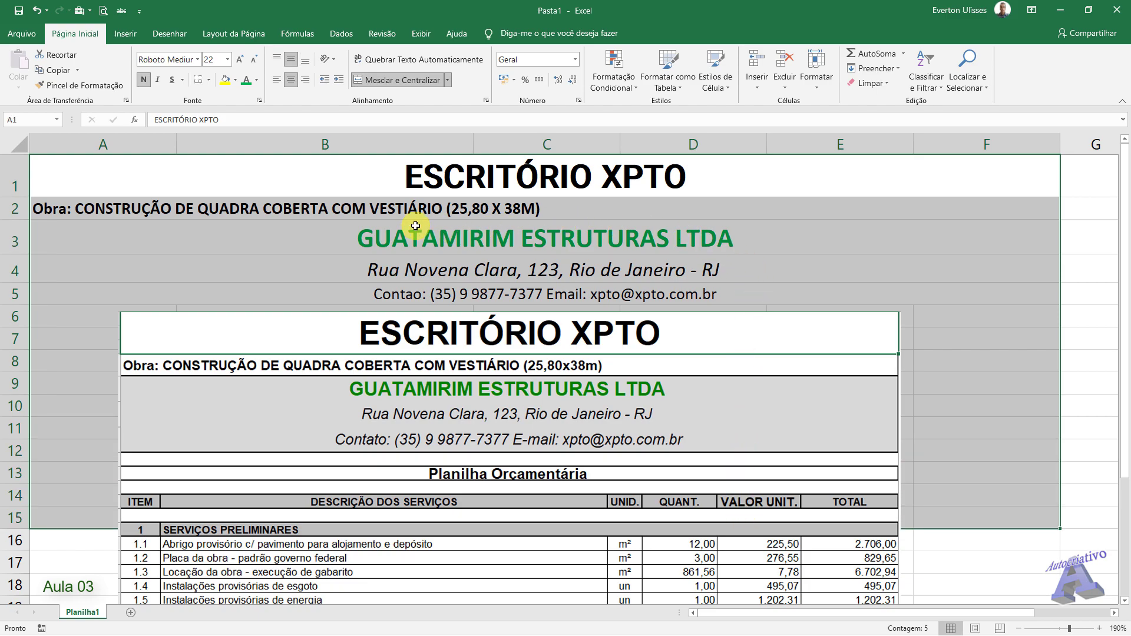
drag(464, 441, 443, 279)
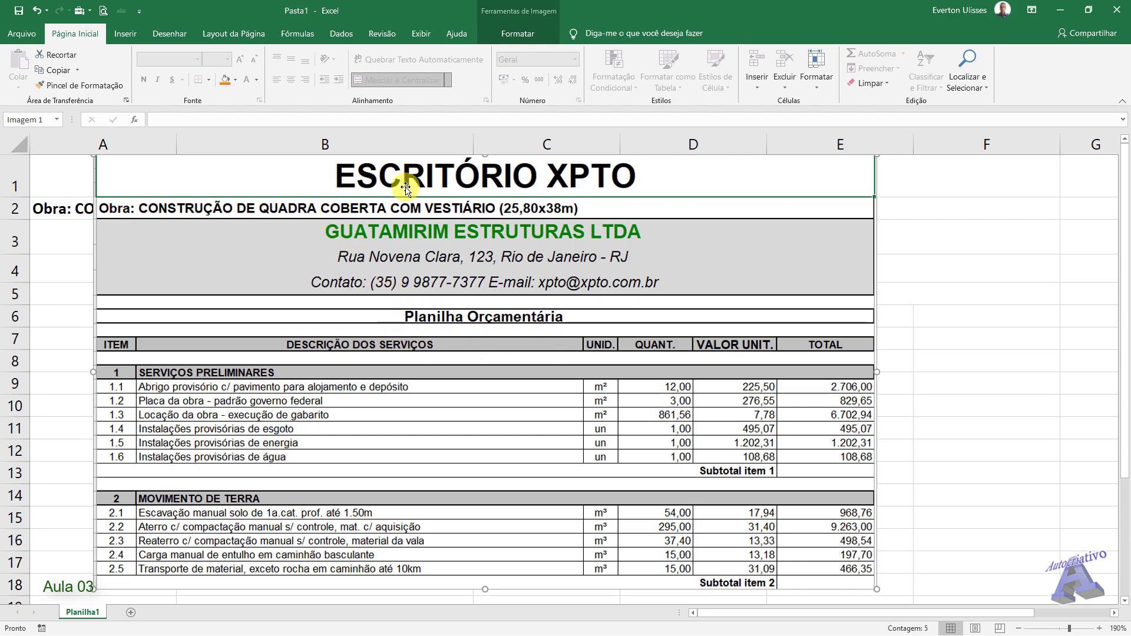
drag(469, 242, 502, 319)
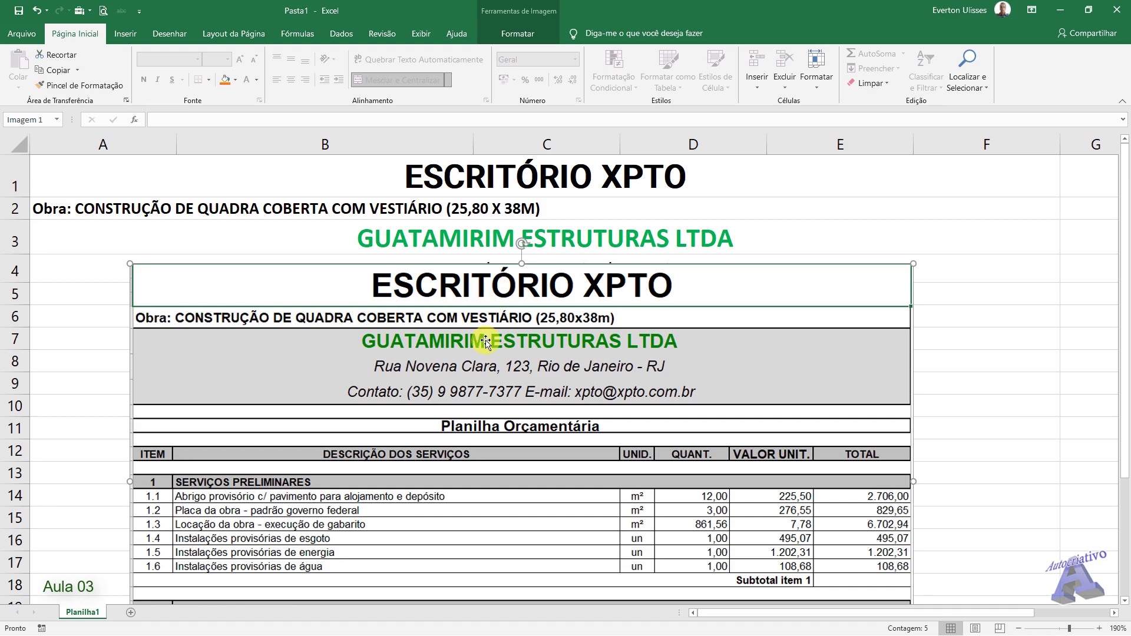
drag(484, 341, 480, 310)
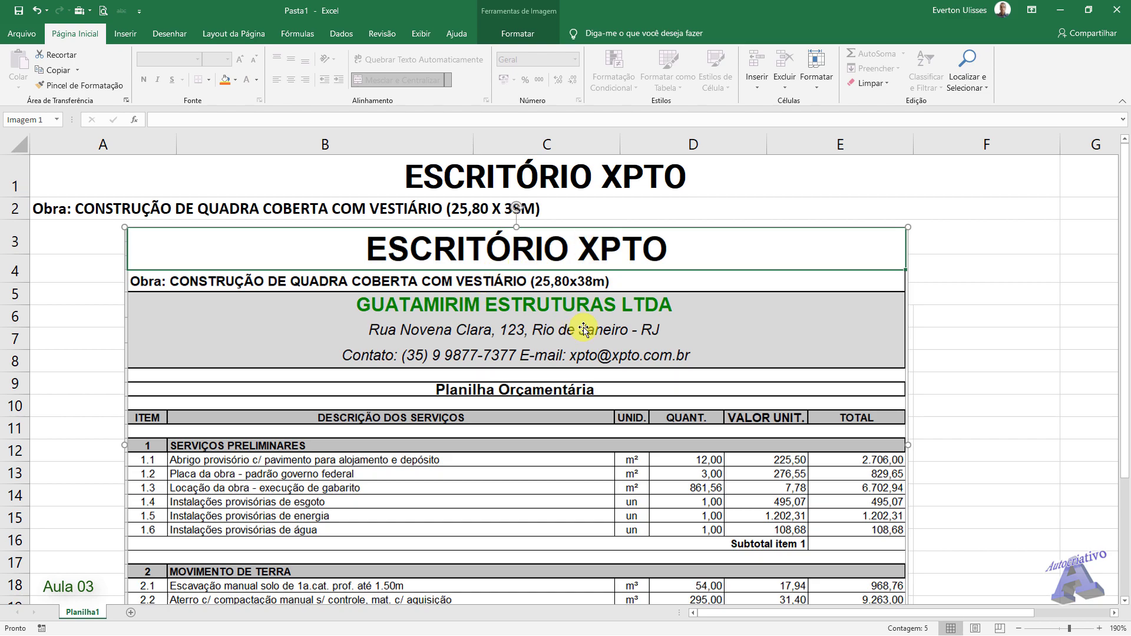
drag(515, 340, 505, 429)
click(518, 238)
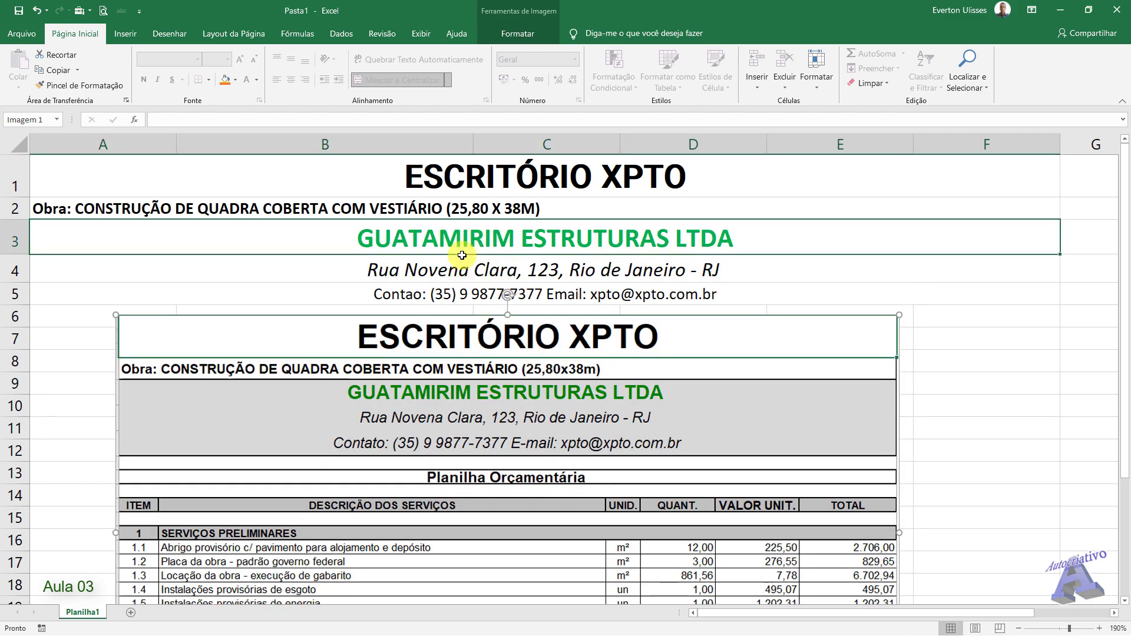
Step: Correct the misspelled label at the start of the contact line in A5 to "Contato:"
click(434, 295)
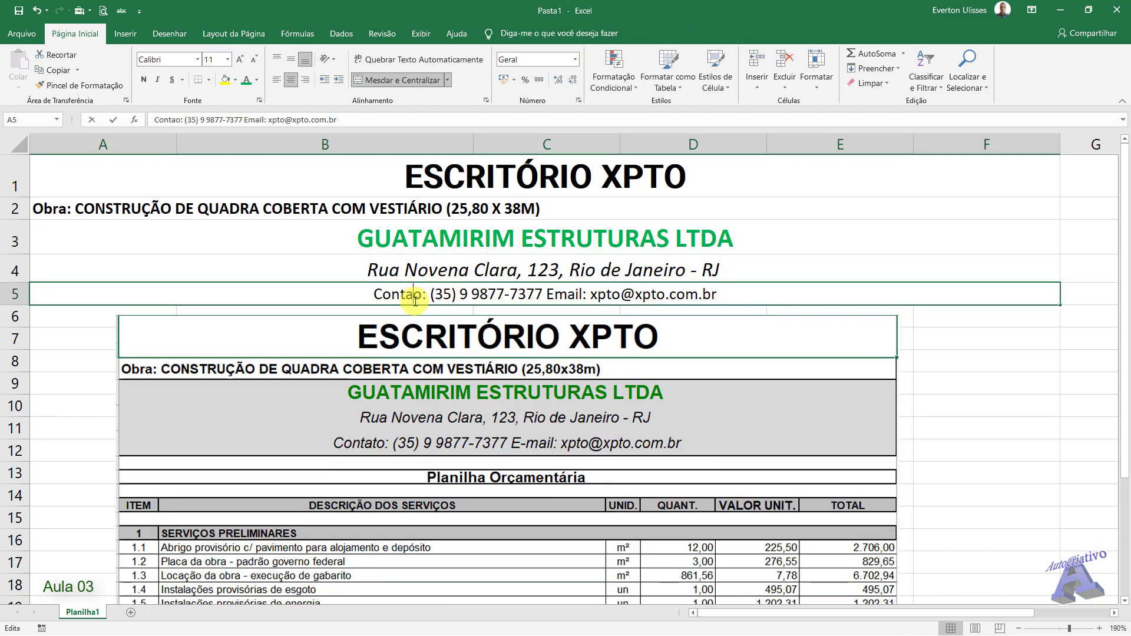
text(t)
click(457, 251)
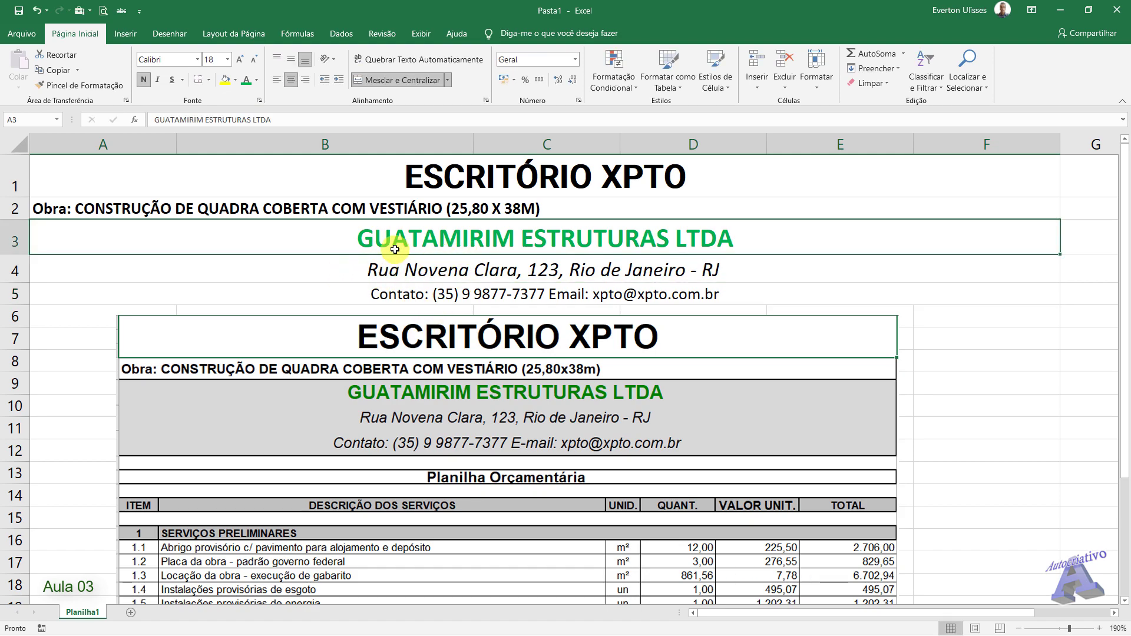
click(404, 294)
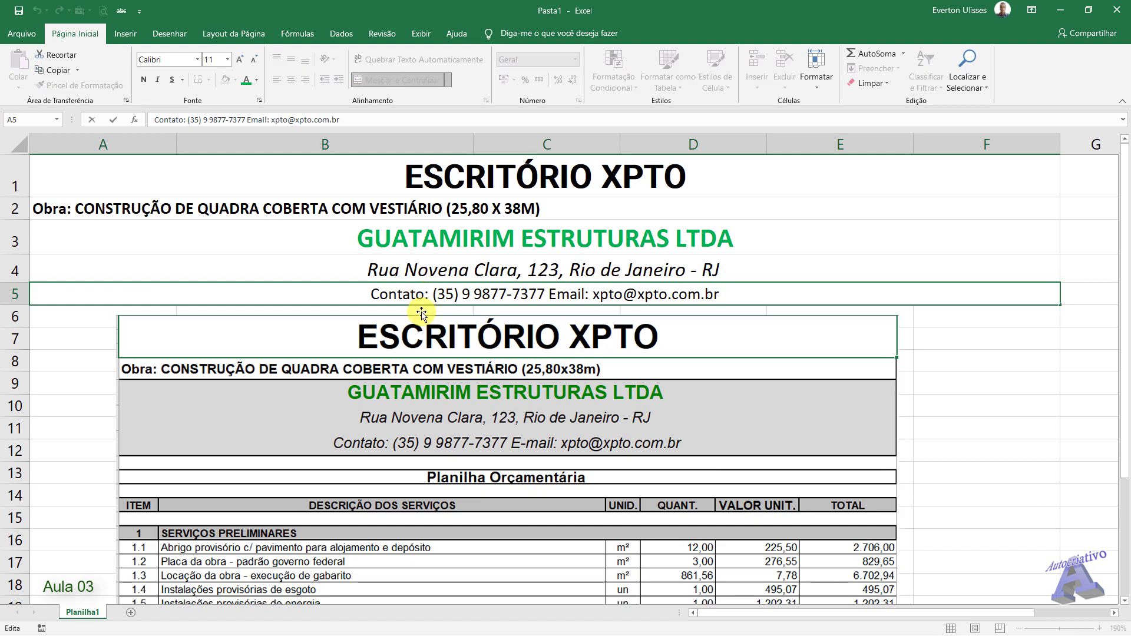
Step: Change "Contato" to "Contatos" in the contact line of row 5 and make that line italic
text(s)
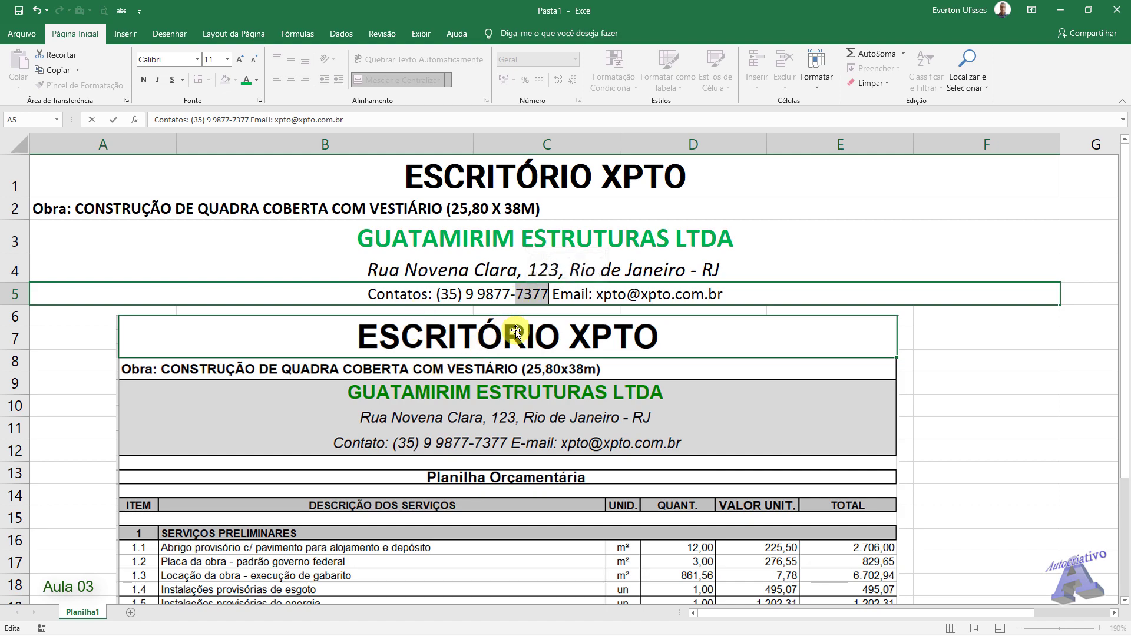
click(487, 262)
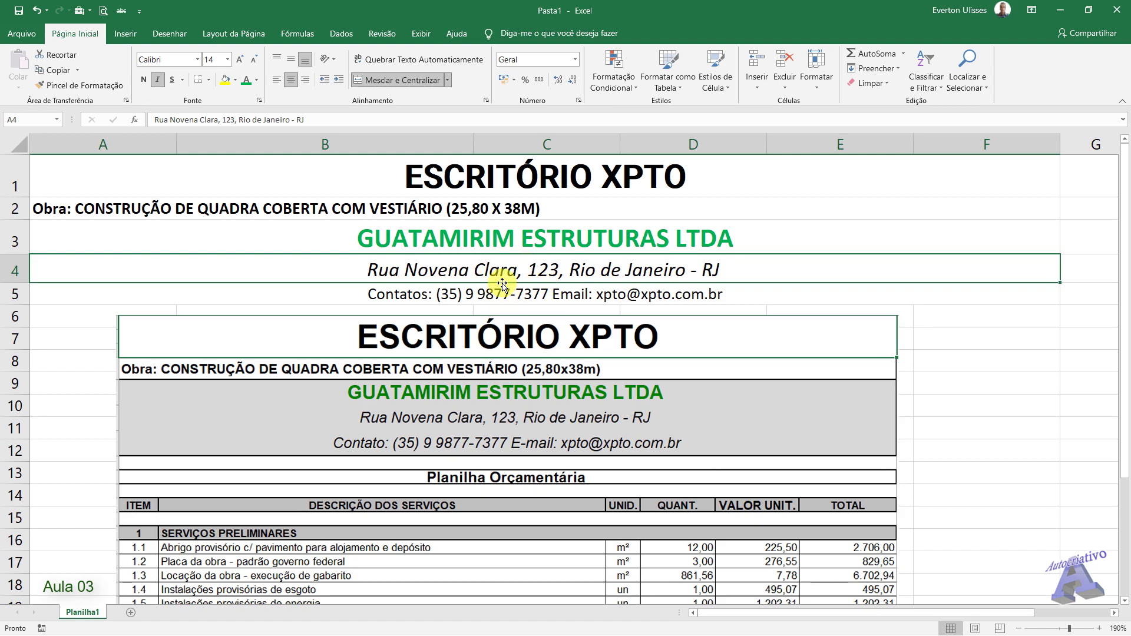
click(502, 234)
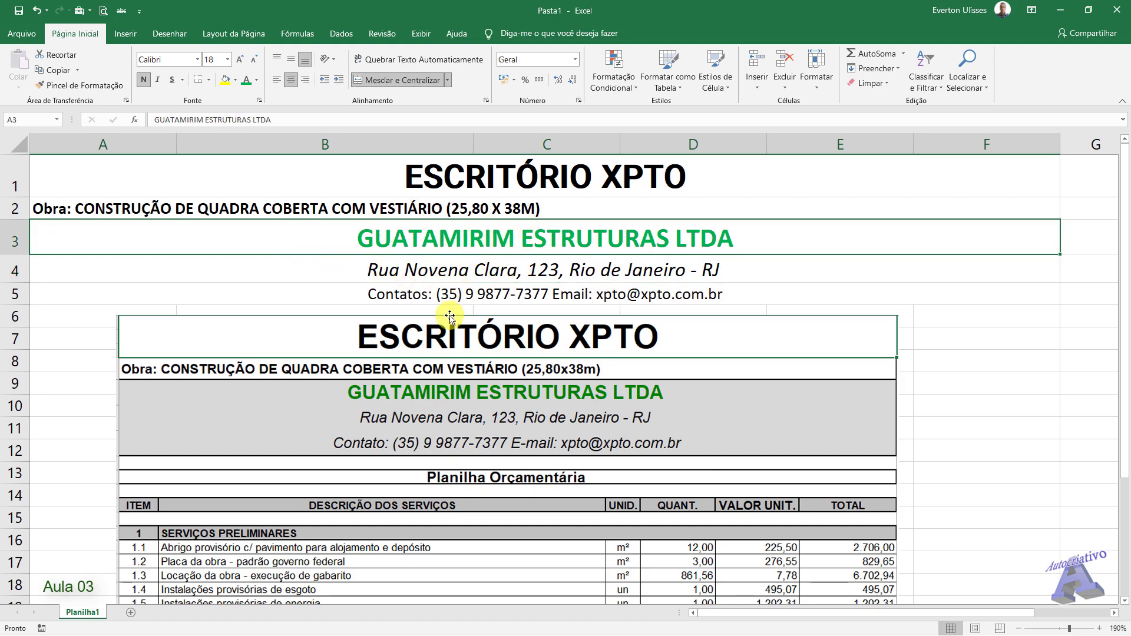
click(450, 294)
click(158, 80)
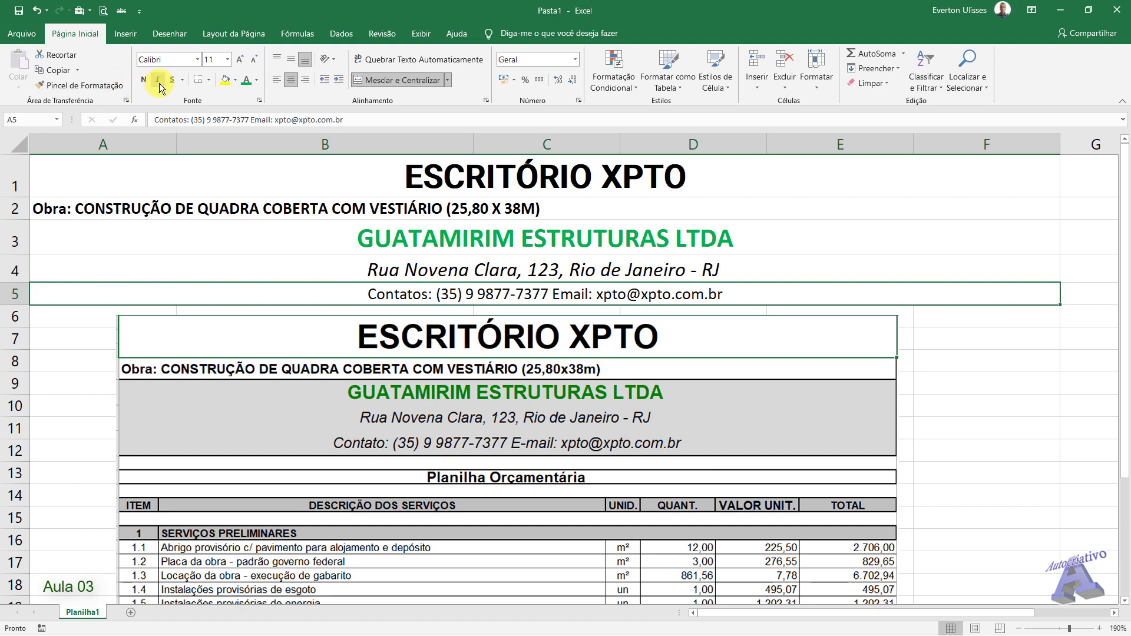
Step: Copy the address line's formatting from row 4 onto the contact line in row 5 with the format painter
click(456, 272)
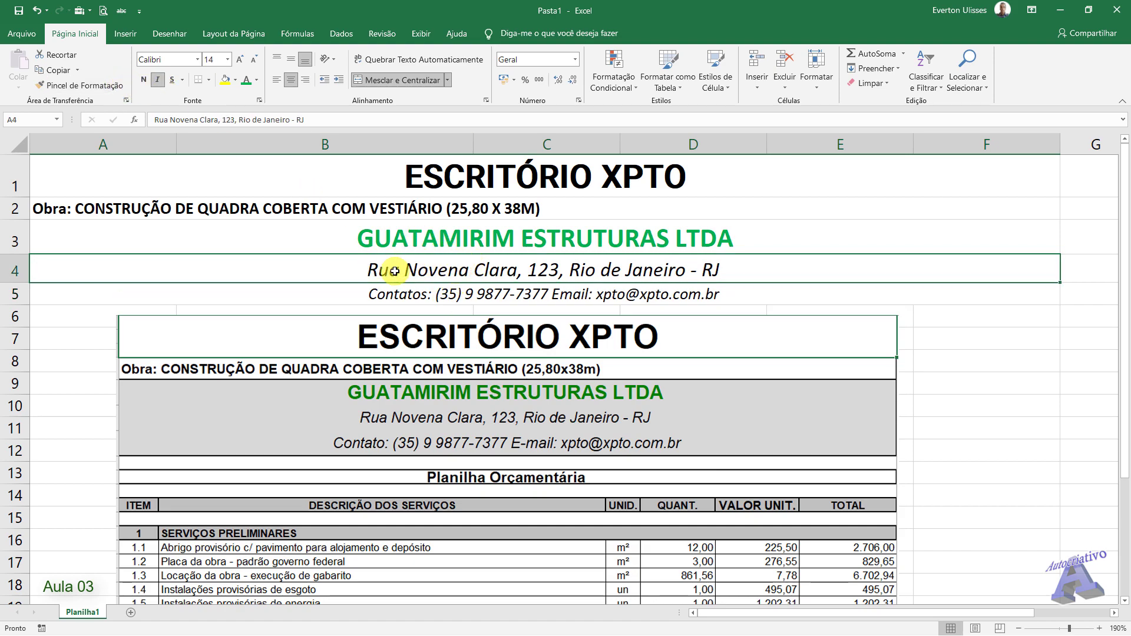
click(78, 86)
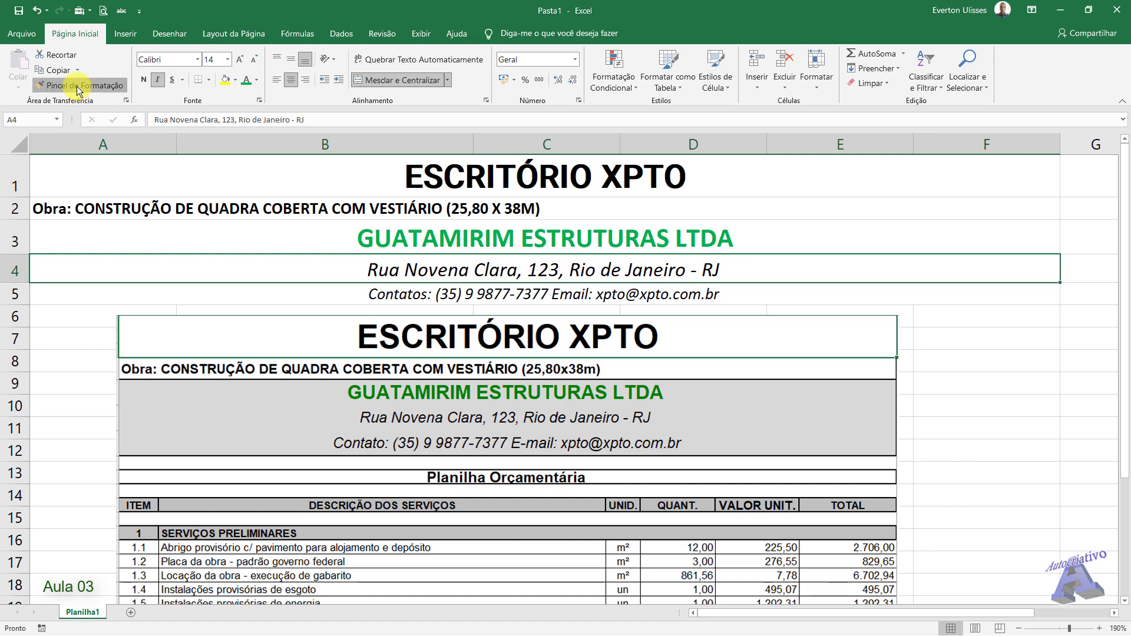
click(443, 295)
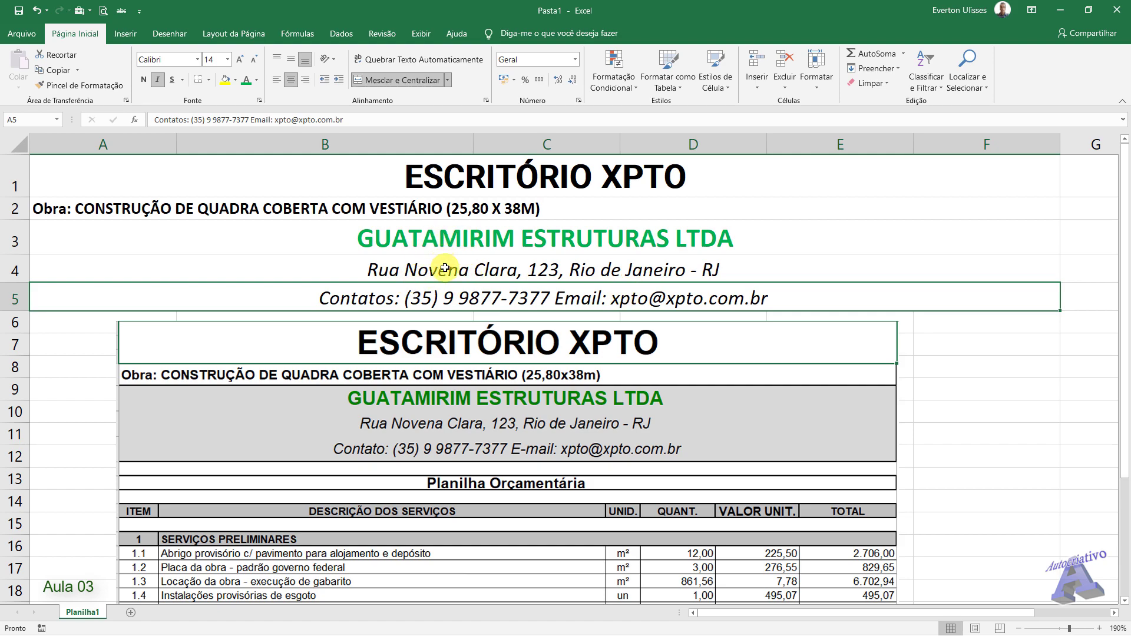
Step: Reduce the font size of the address and contact lines in rows 4 and 5 to 11
drag(386, 271, 386, 306)
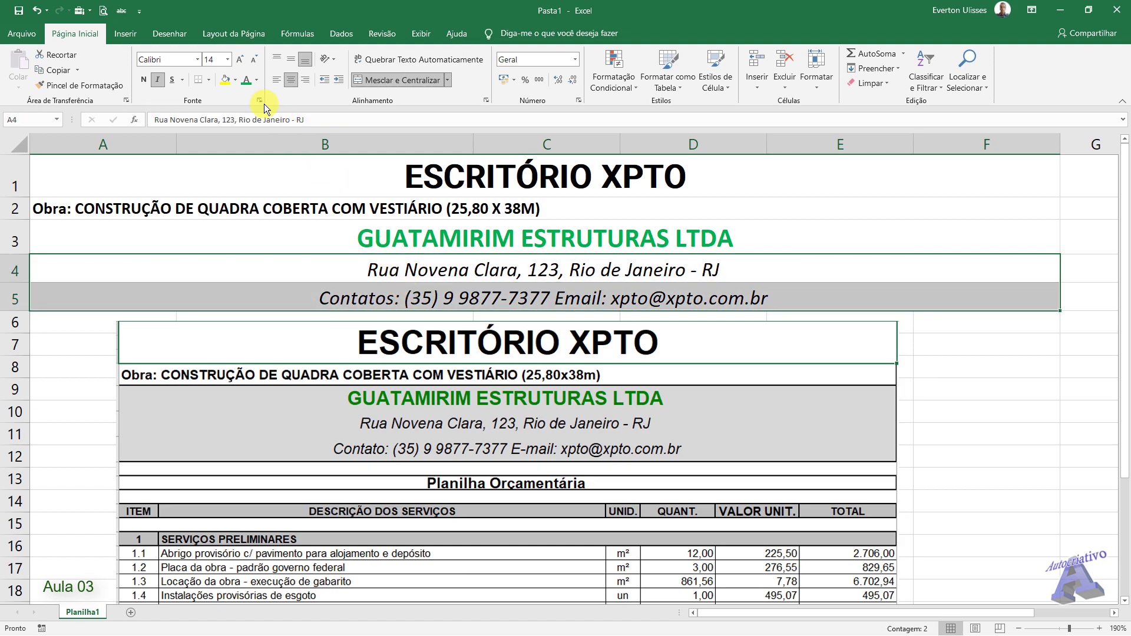
click(254, 60)
click(255, 61)
click(255, 61)
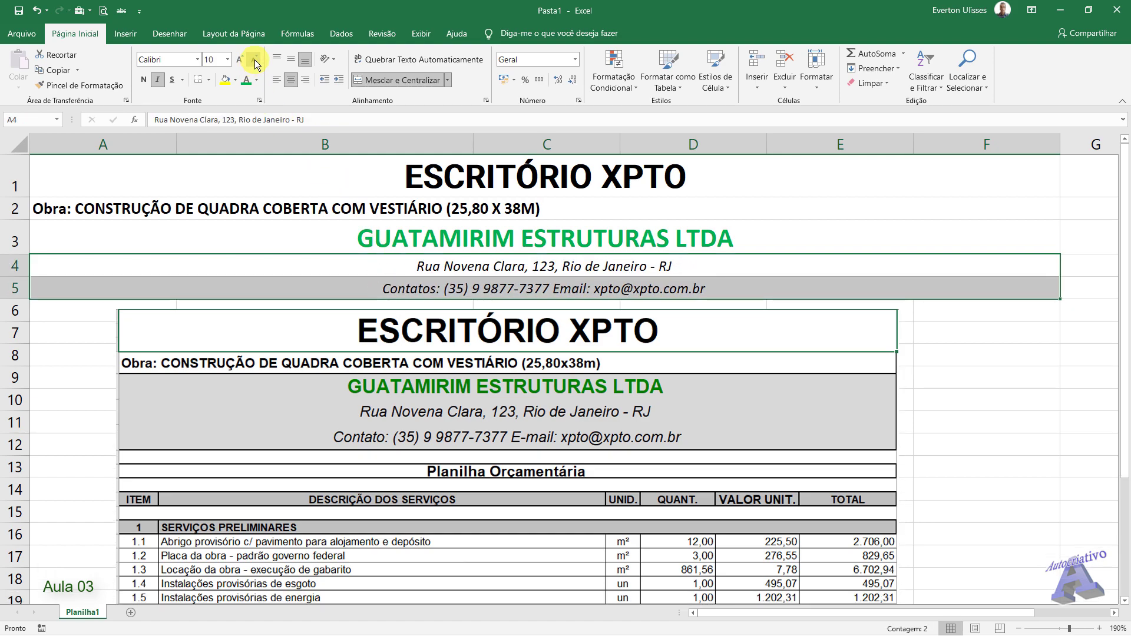
click(239, 60)
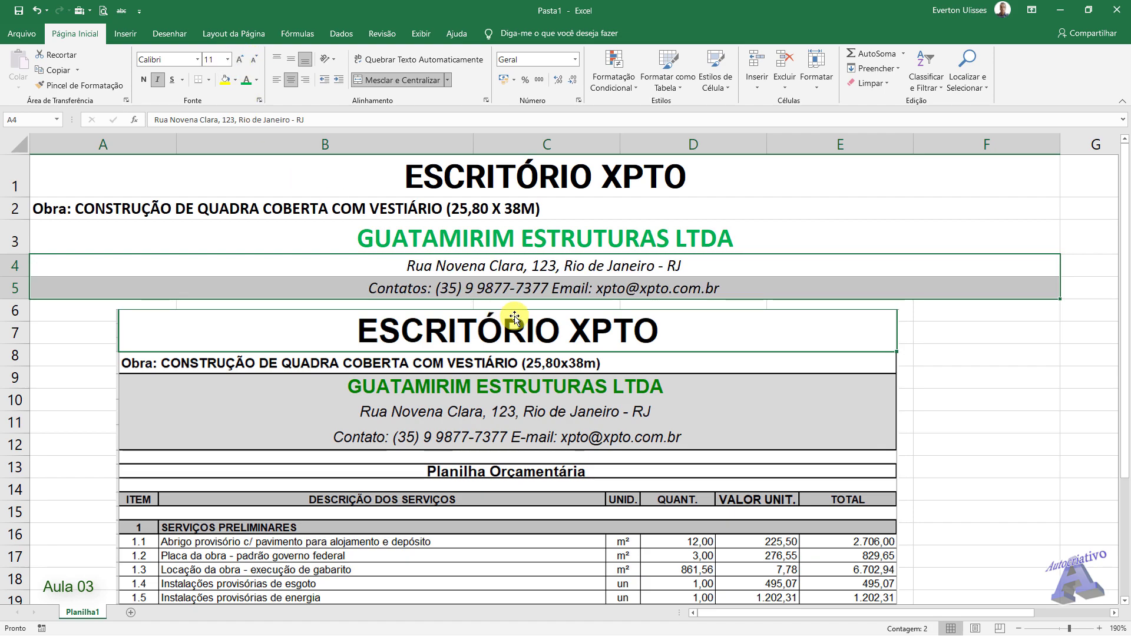
click(497, 226)
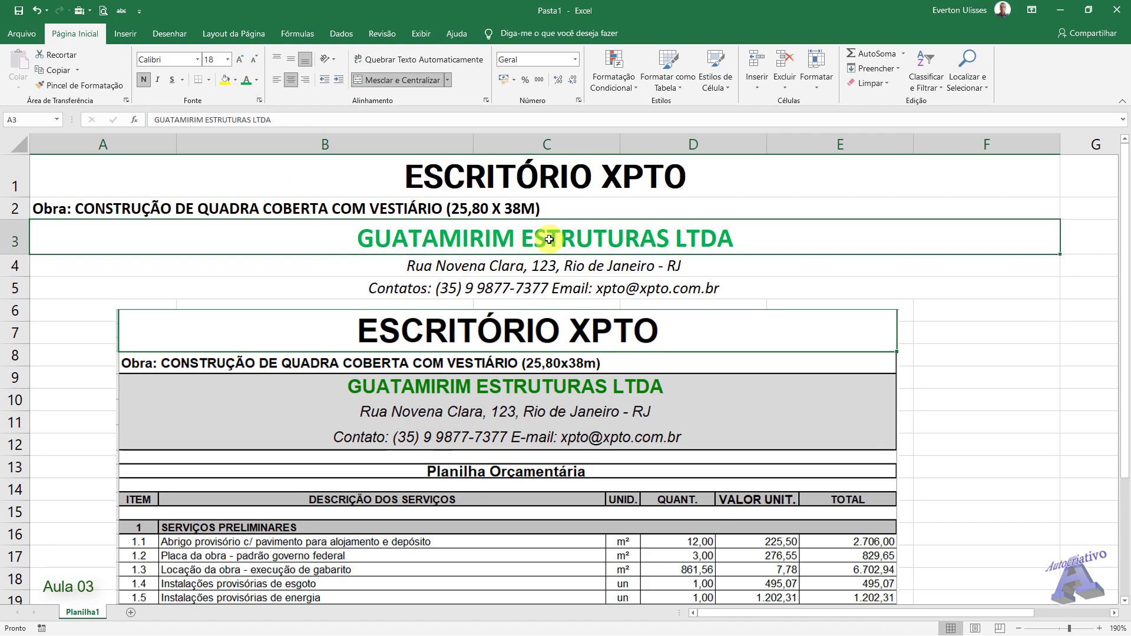
click(336, 260)
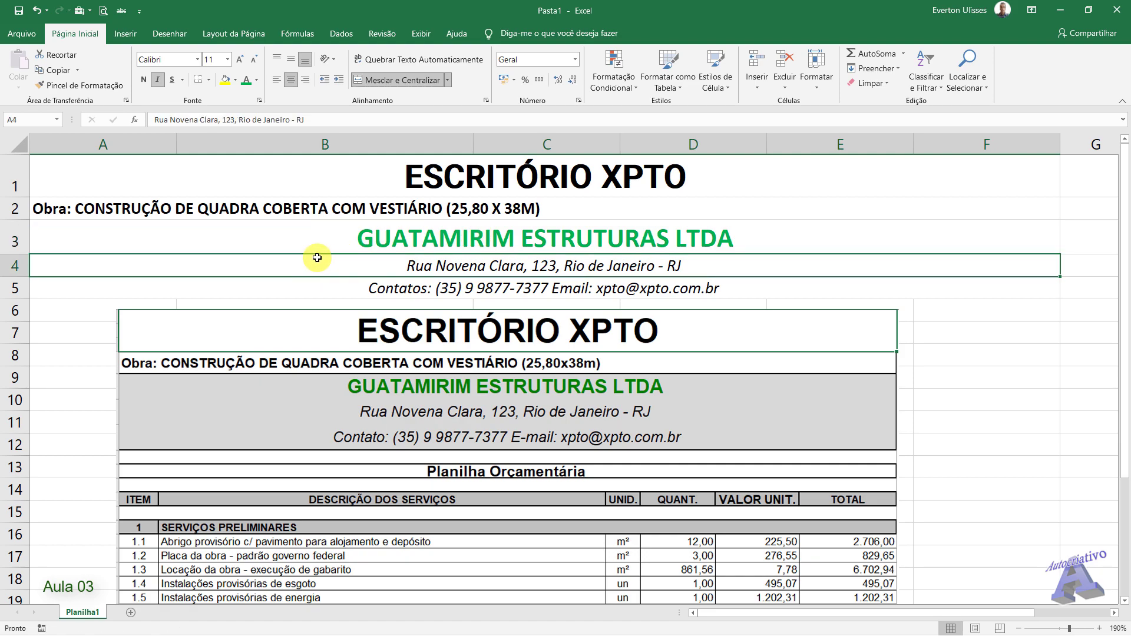
click(430, 239)
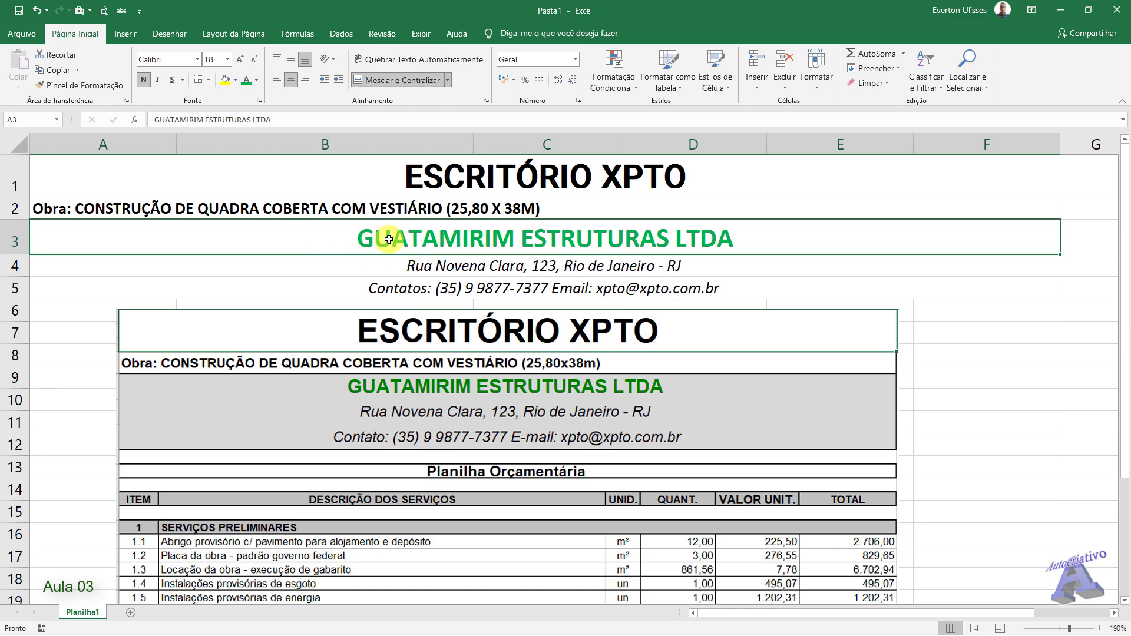
Step: Duplicate the reference budget picture further down the sheet and crop the header block off the original picture
mouse_move(432, 402)
mouse_down()
mouse_move(432, 448)
mouse_move(432, 407)
mouse_up()
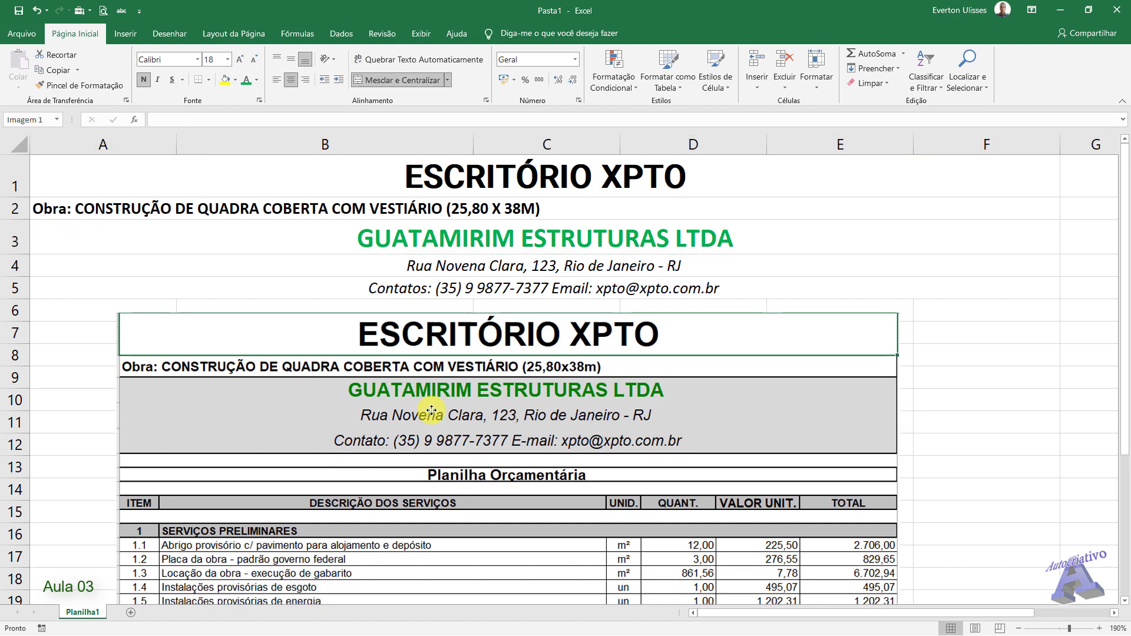
drag(434, 480, 481, 425)
drag(472, 370, 394, 368)
key(ctrl+c)
key(ctrl+v)
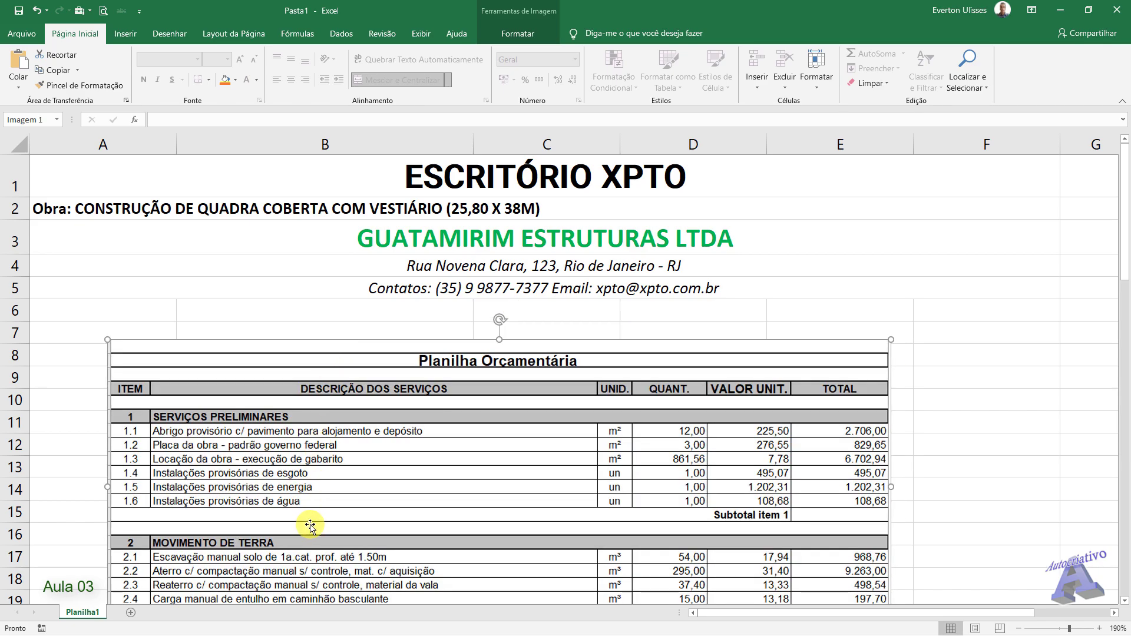
Step: Check the full picture copy further down, and move the cropped reference picture down so it starts at about row 10
scroll(415, 444, down, 14)
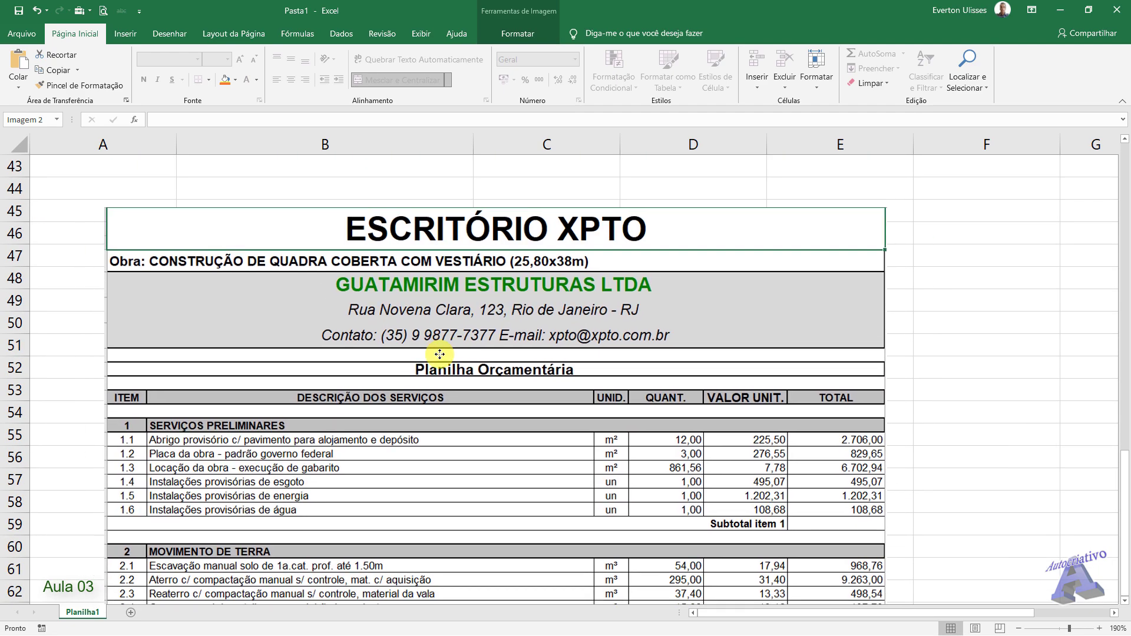
scroll(379, 329, up, 14)
click(440, 406)
drag(462, 411, 416, 405)
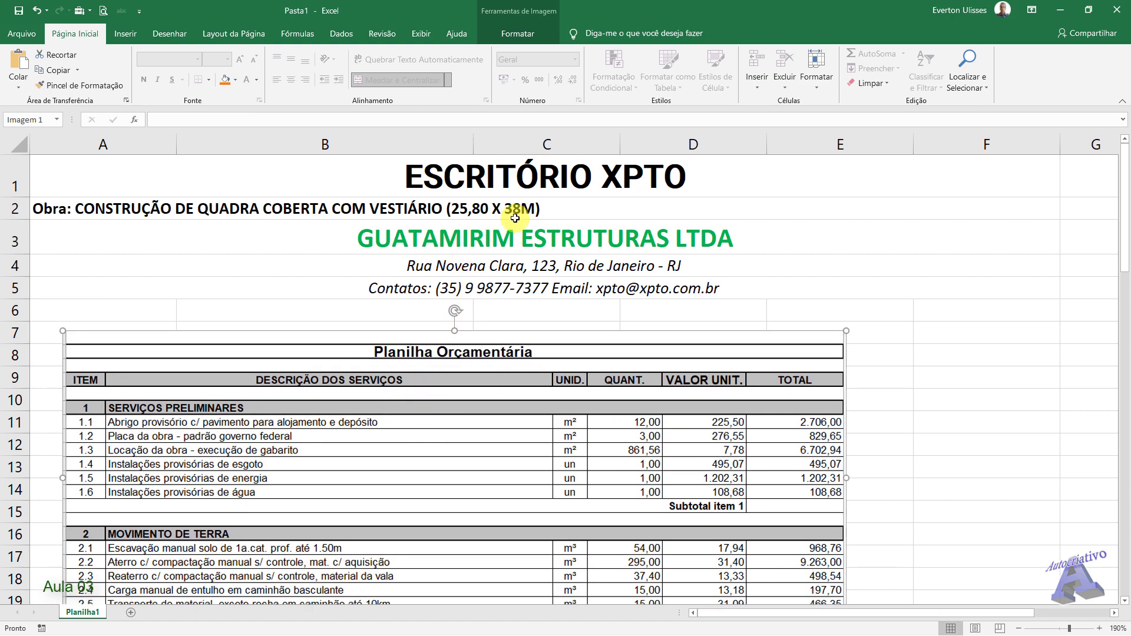
click(515, 170)
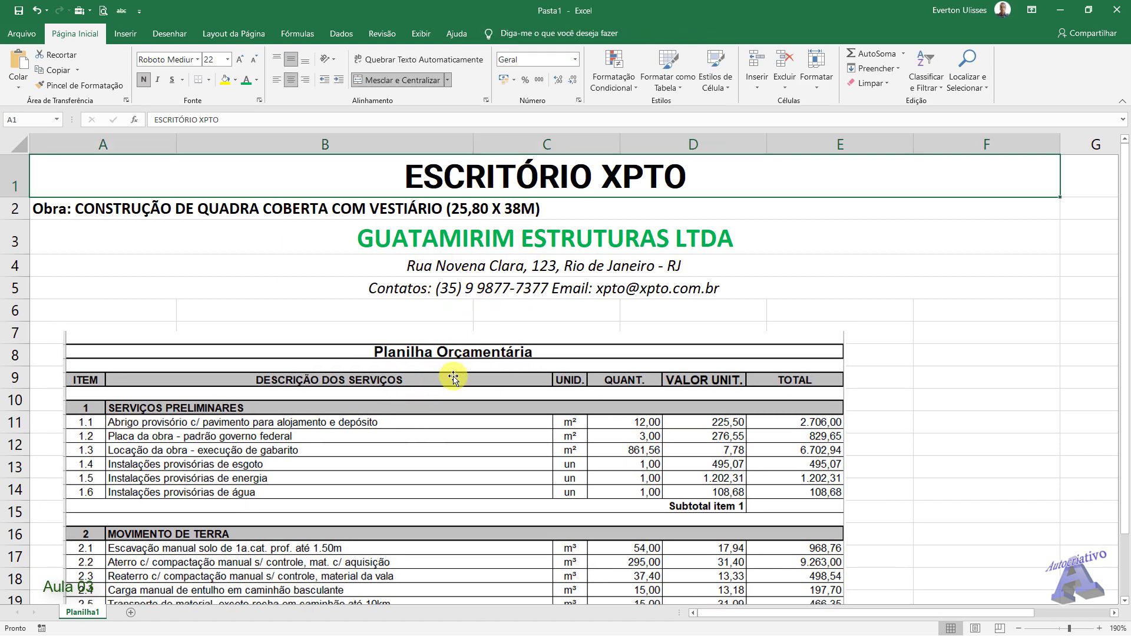
drag(440, 363, 427, 466)
Step: Merge and center A7:F7 and enter the title PLANILHA ORÇAMENTÁRIA there
click(20, 310)
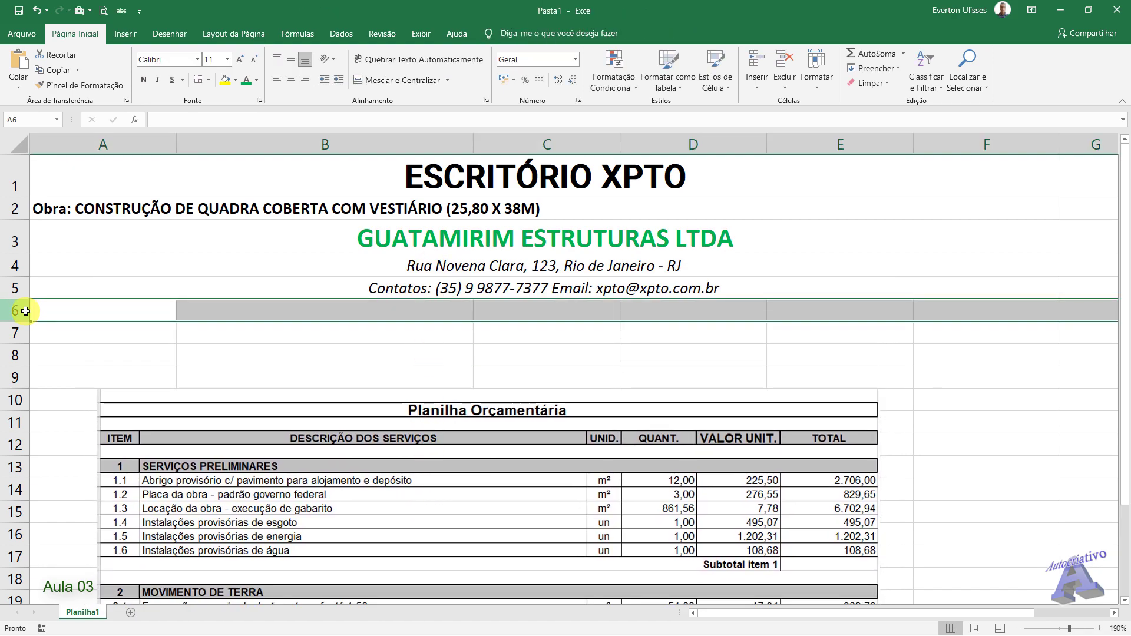
drag(156, 332, 972, 333)
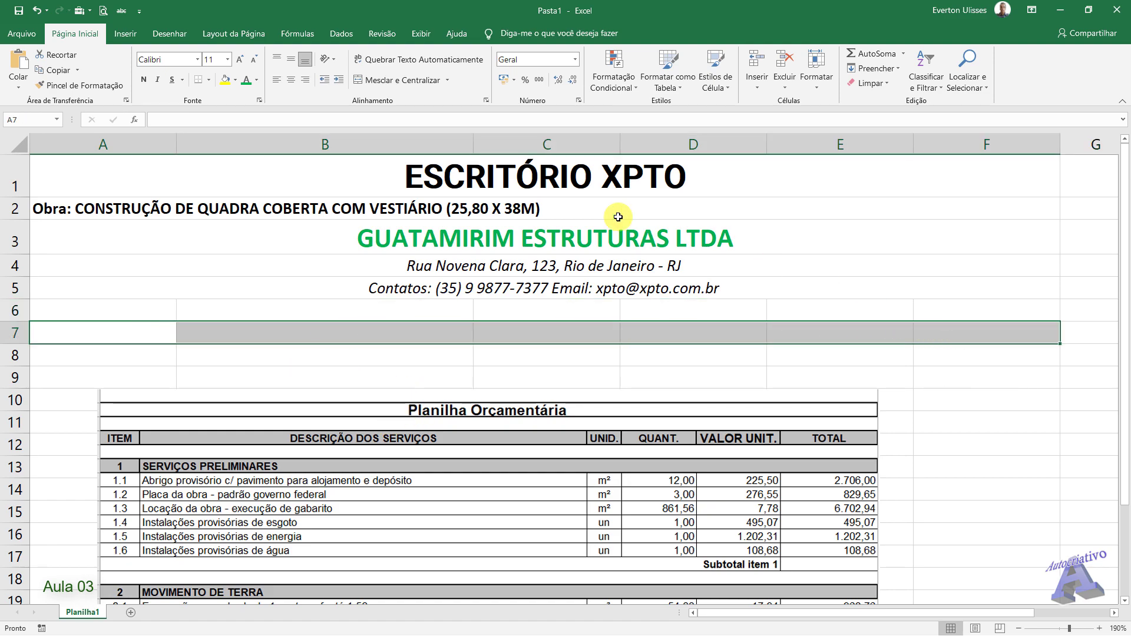
click(407, 80)
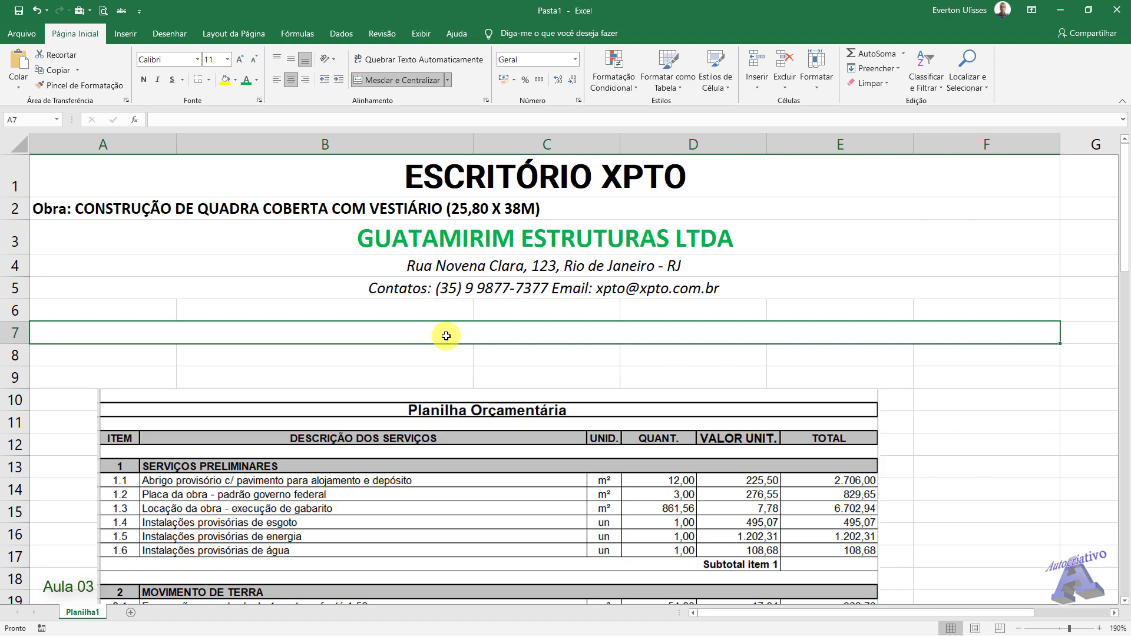
text(PLANILHA ORÇ)
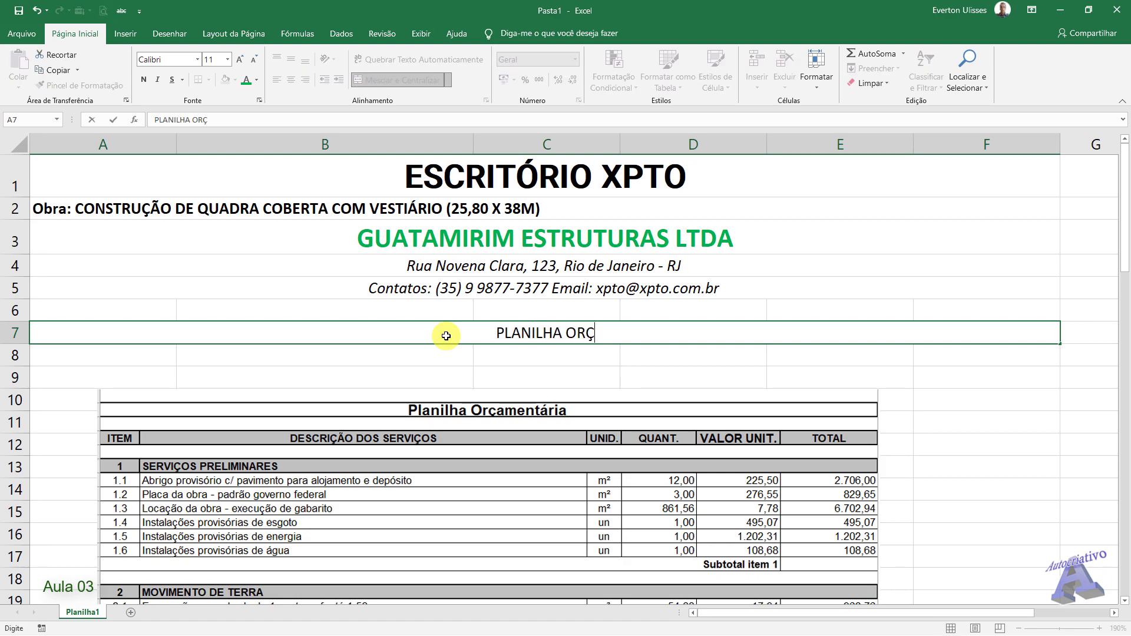
text(AMENTÁRIA)
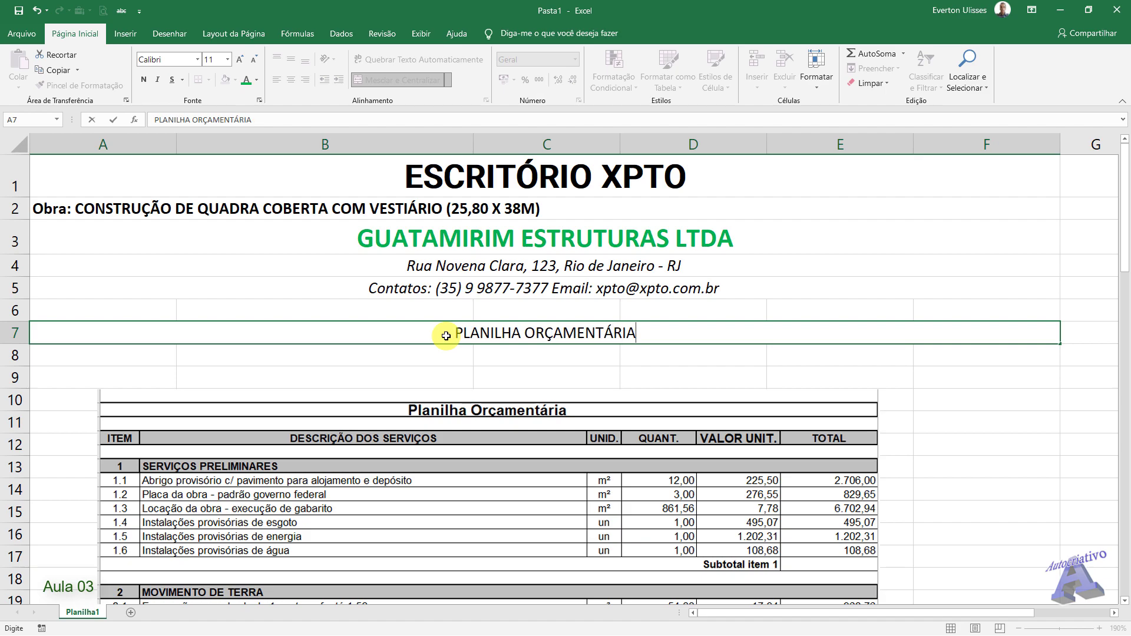
click(419, 361)
Step: Enter the column headings ITEM, DESCRIÇÃO DOS SERVIÇOS and UNID in cells A9 to C9
drag(58, 358, 841, 346)
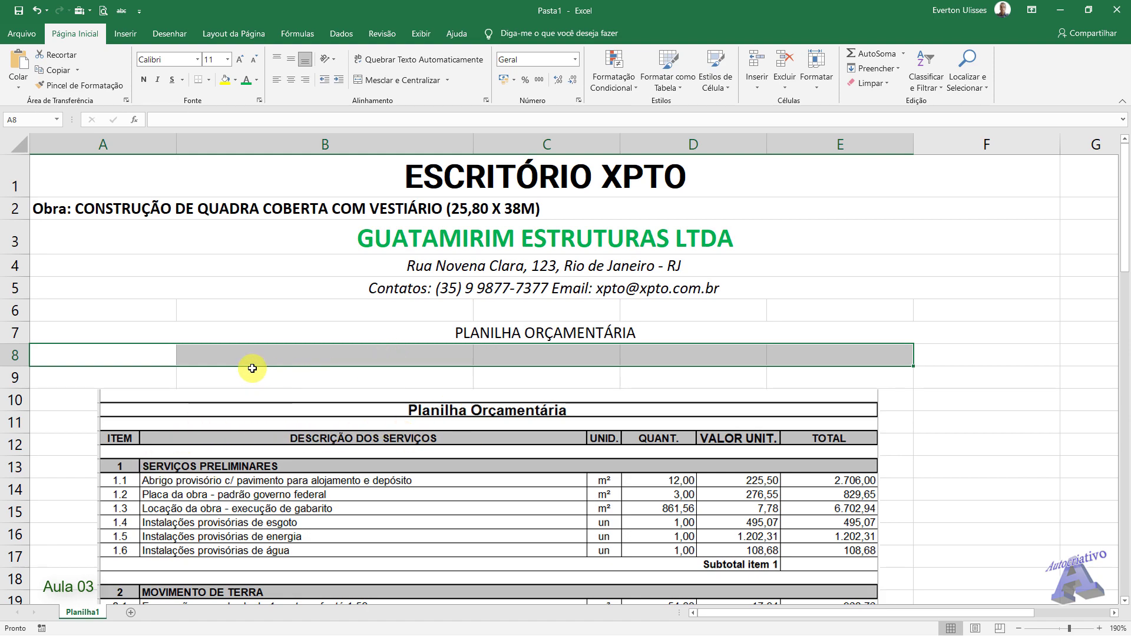
click(152, 380)
text(ITEM)
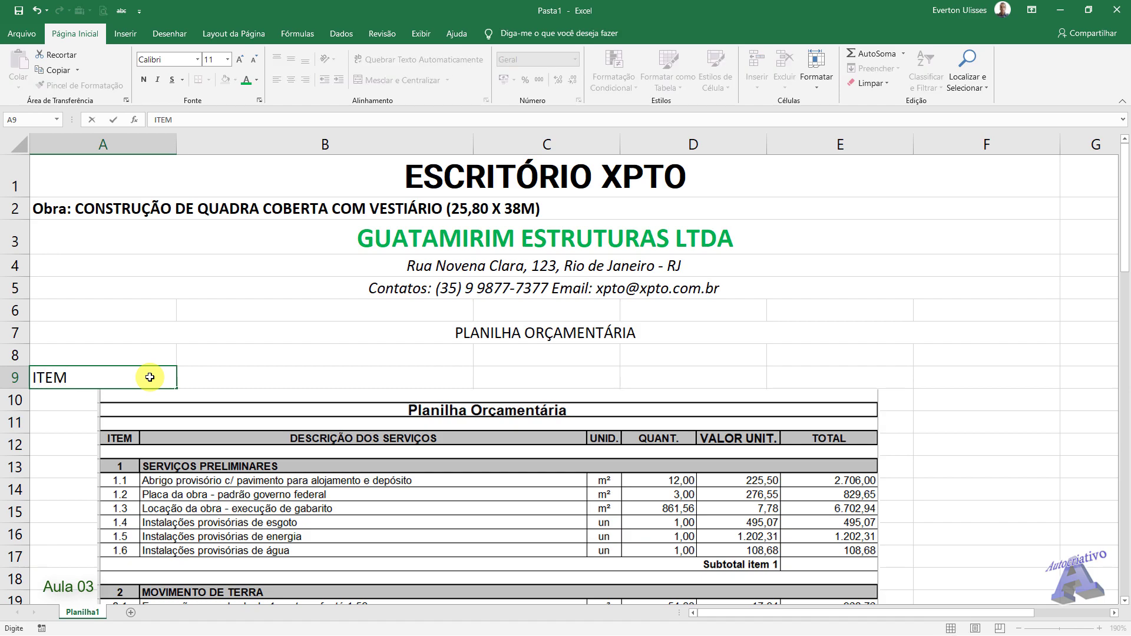
key(Tab)
text(S)
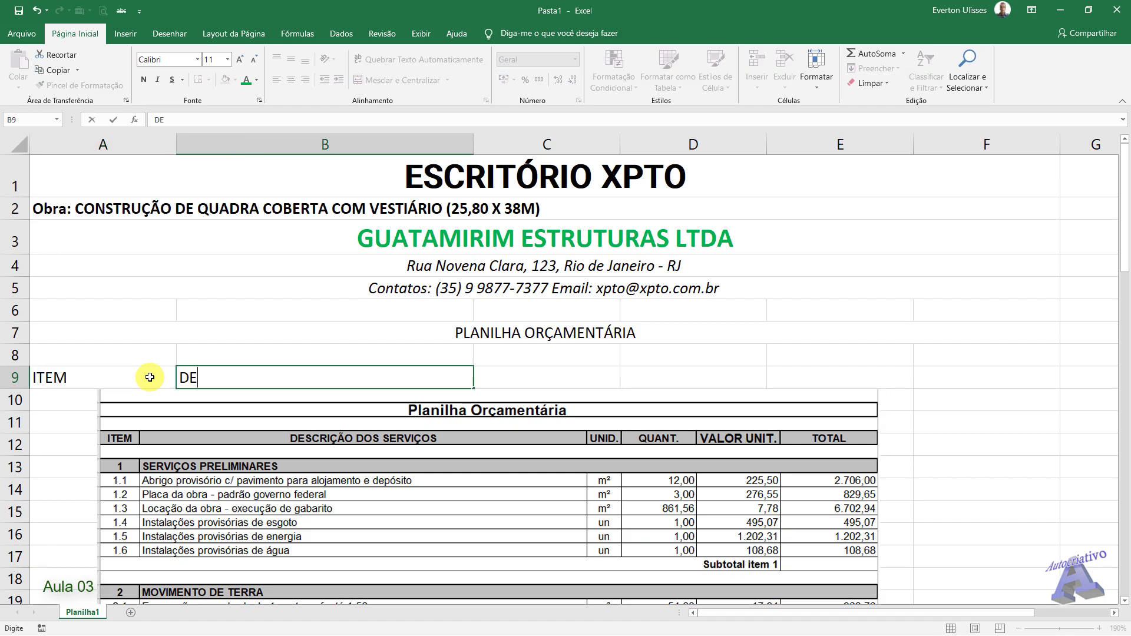
text(ESCIR)
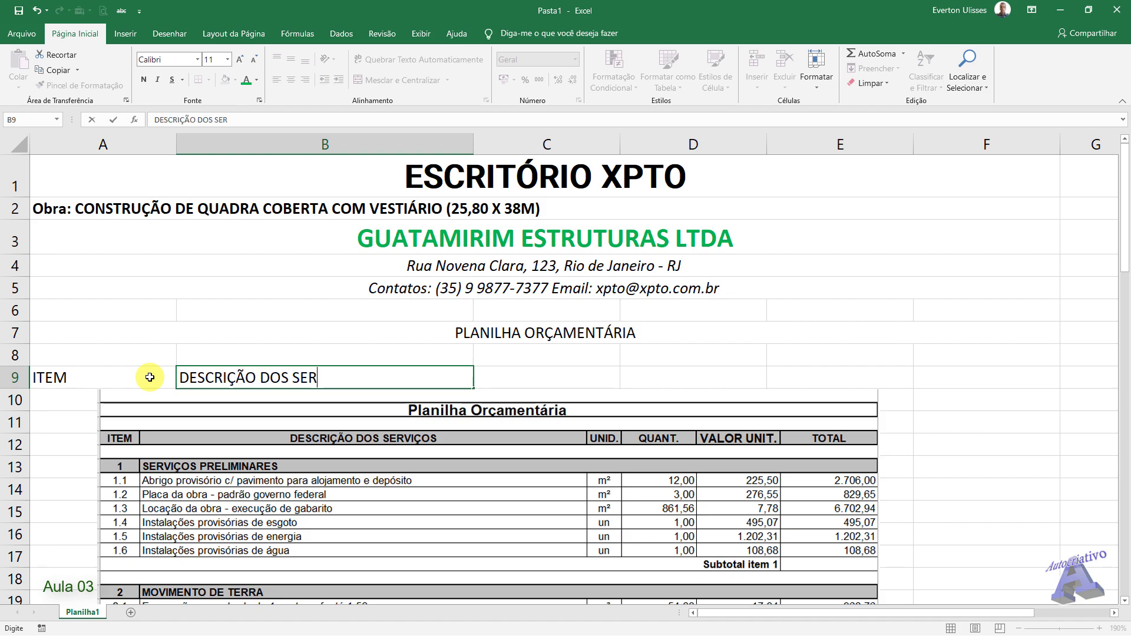
key(Tab)
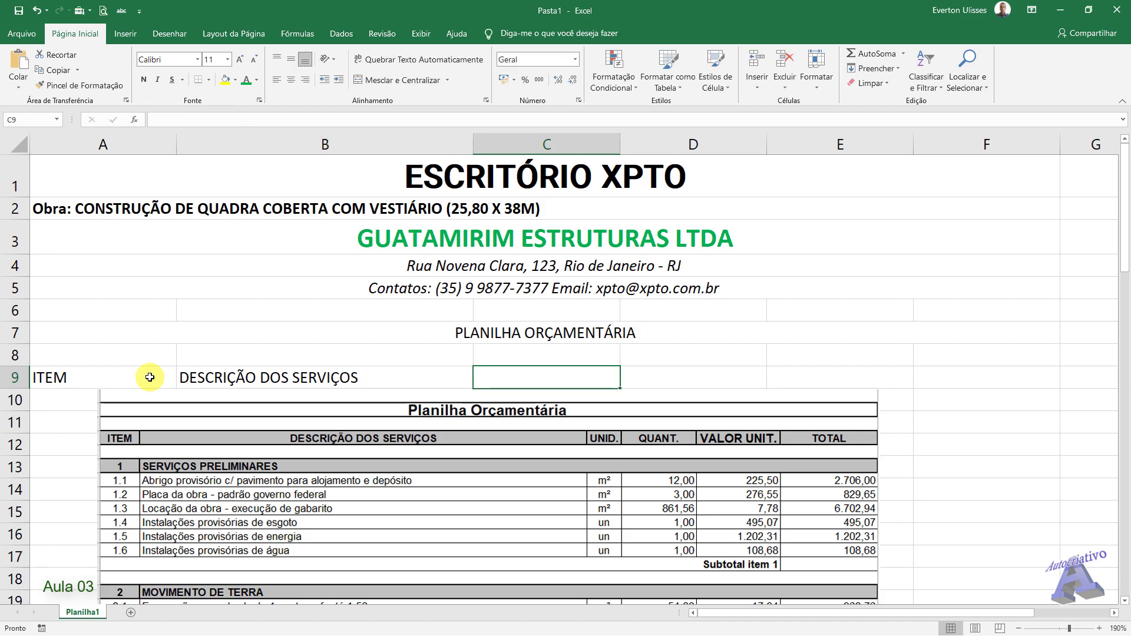
text(UNID)
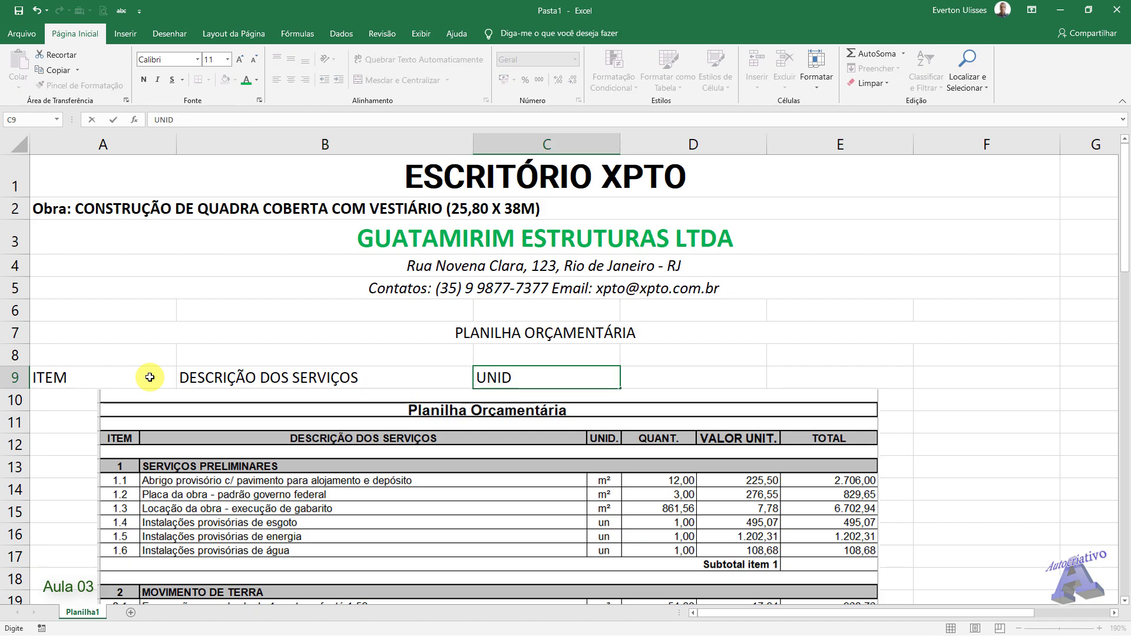
Step: Enter the column headings QUANT., VALOR UNIT and TOTAL in cells D9 to F9
key(Tab)
text(QU)
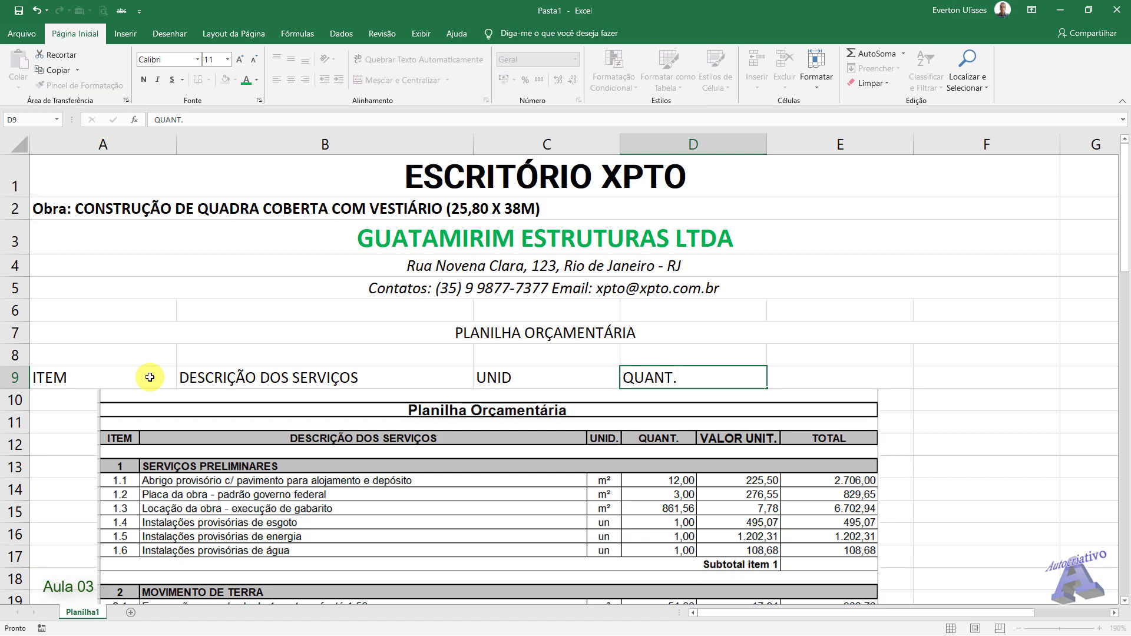
key(Tab)
text(VALOR)
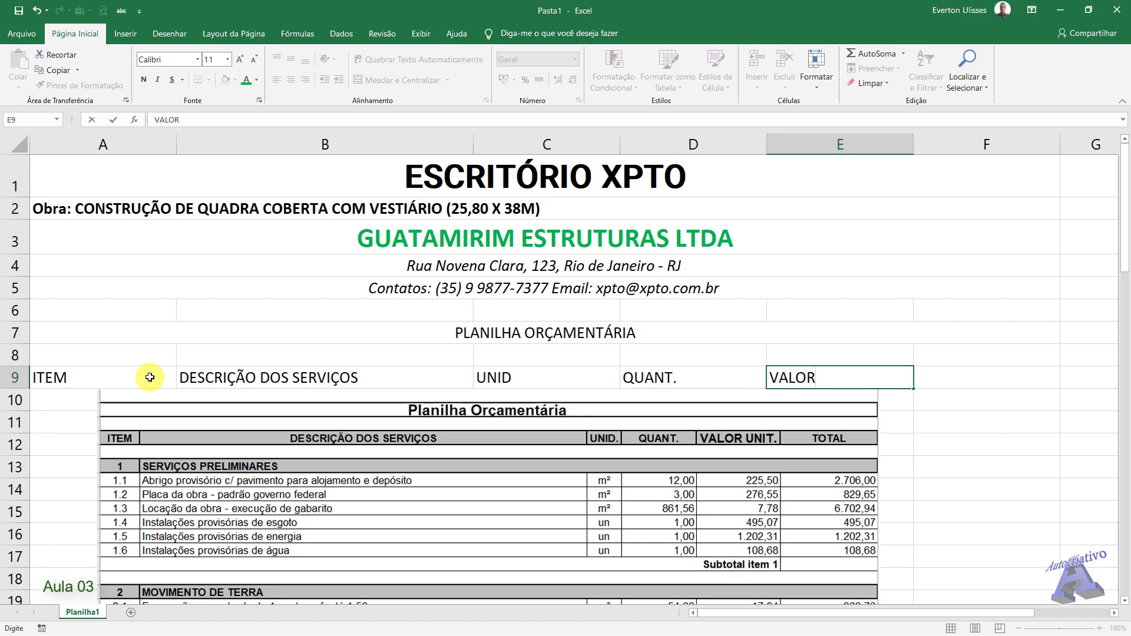
key(Tab)
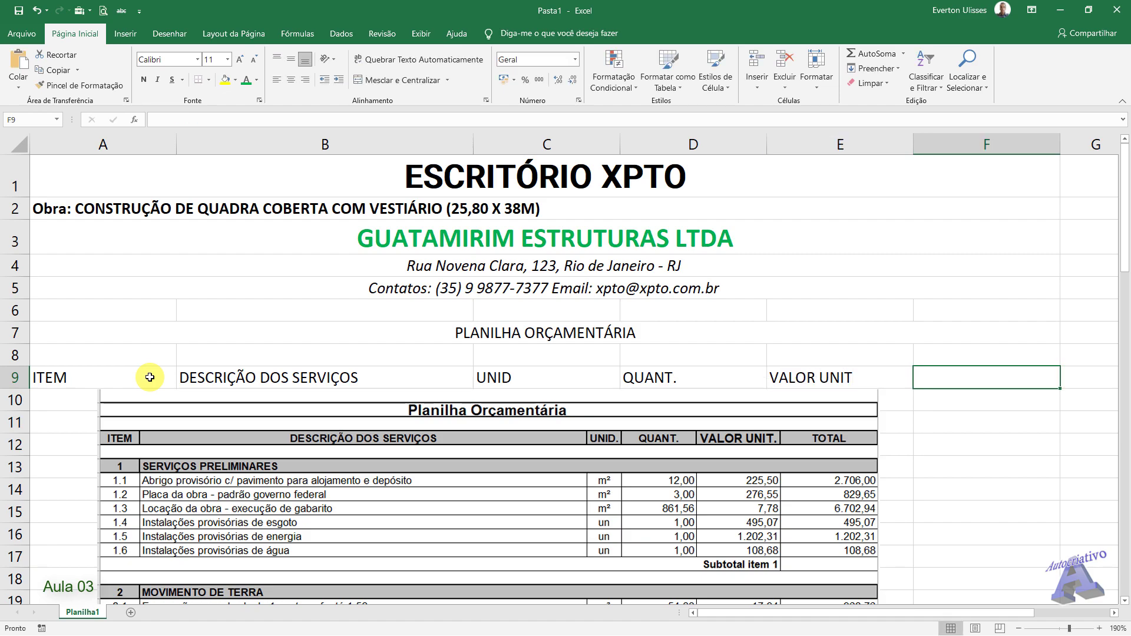
text(TOAL)
key(Return)
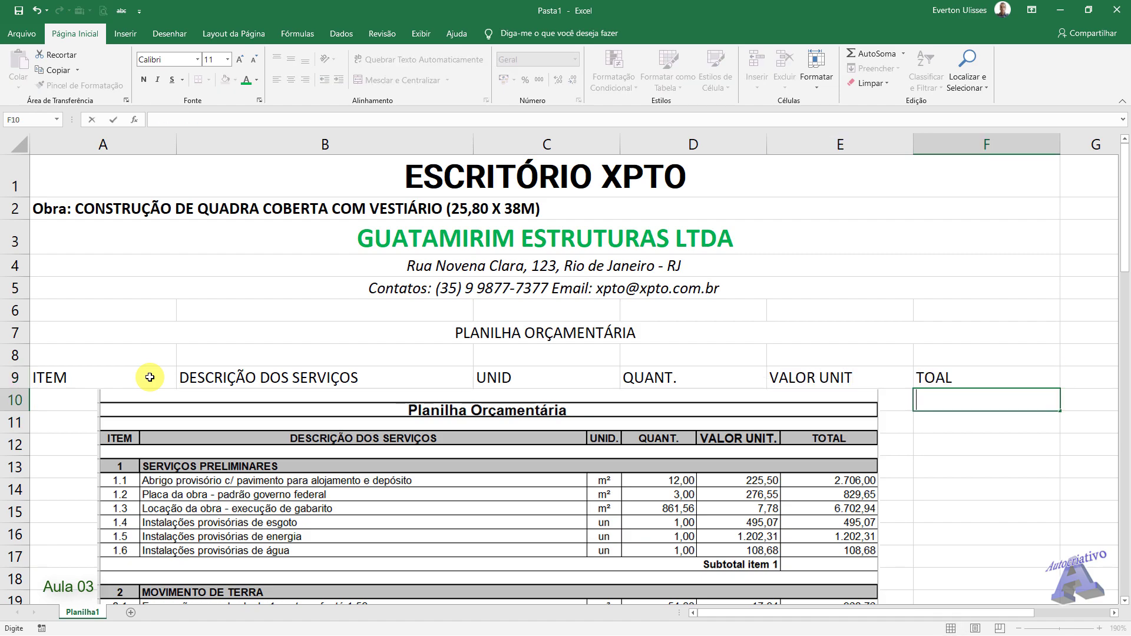
key(Up)
text(TOTAL)
key(Return)
Step: Center the column headings in A9:F9 horizontally
drag(56, 381, 937, 380)
drag(821, 380, 967, 380)
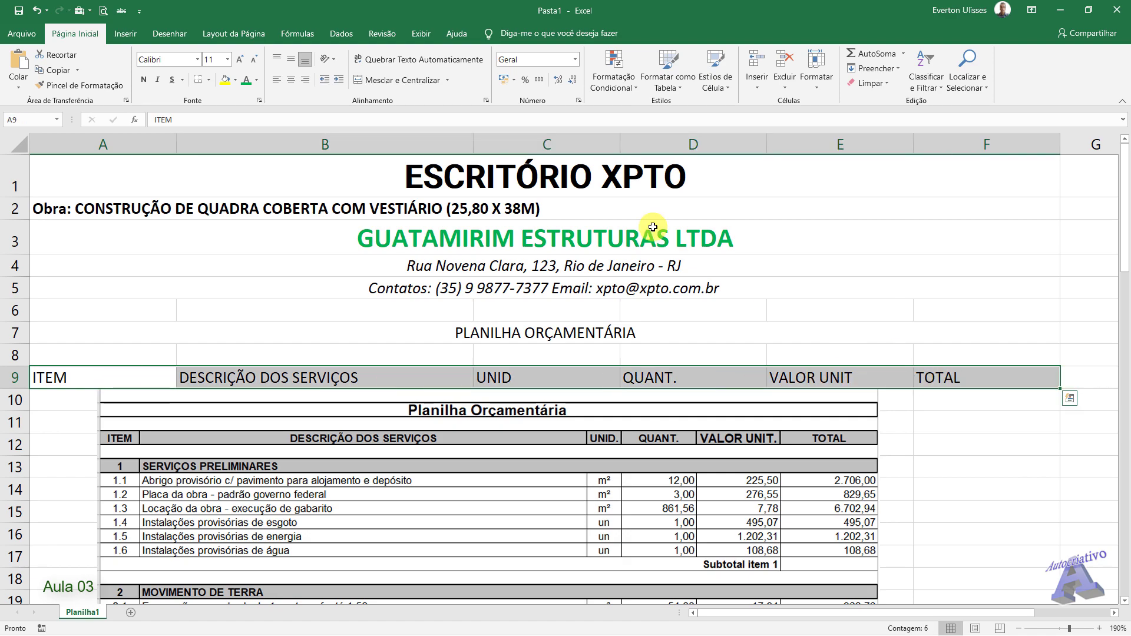
click(292, 80)
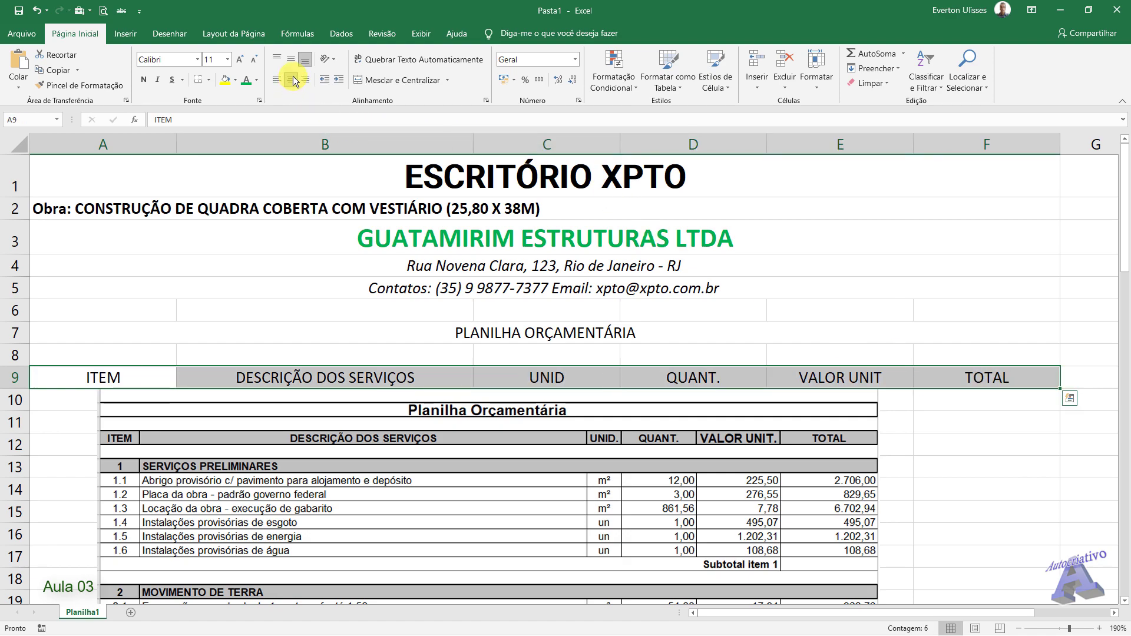
Step: Make the column headings in A9:F9 bold and set their font size to 10
click(143, 80)
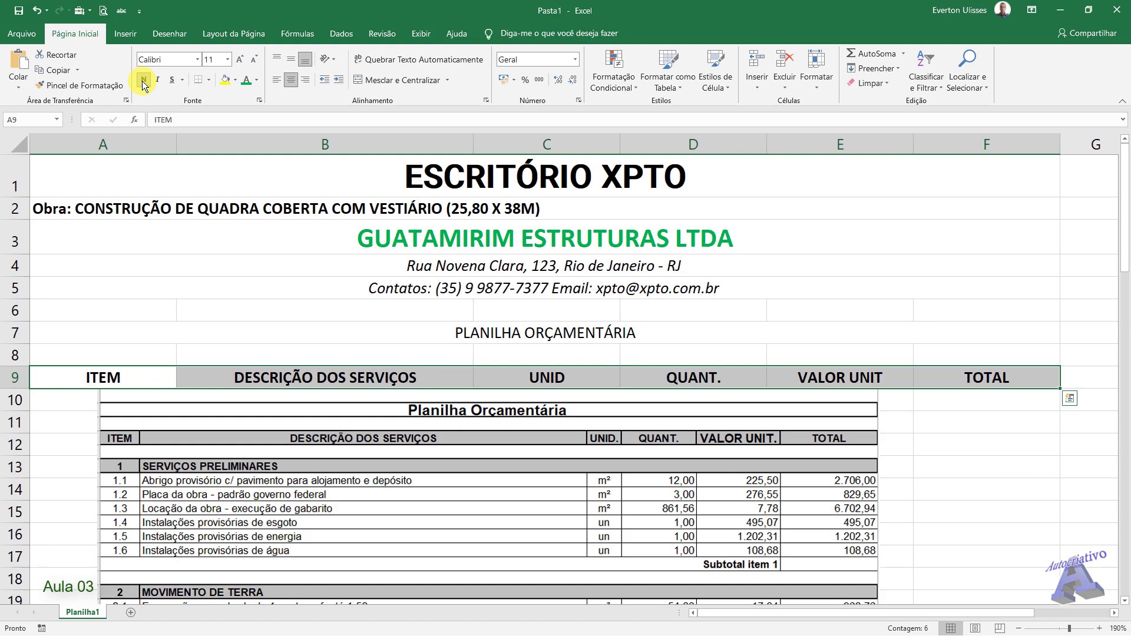
click(255, 60)
click(256, 62)
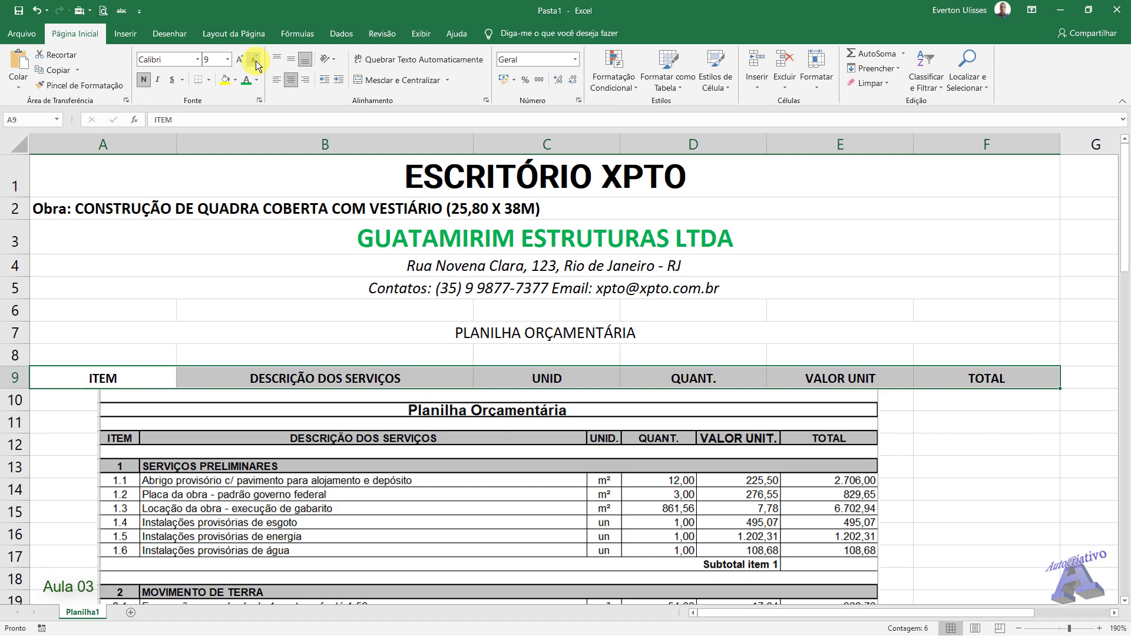
click(236, 61)
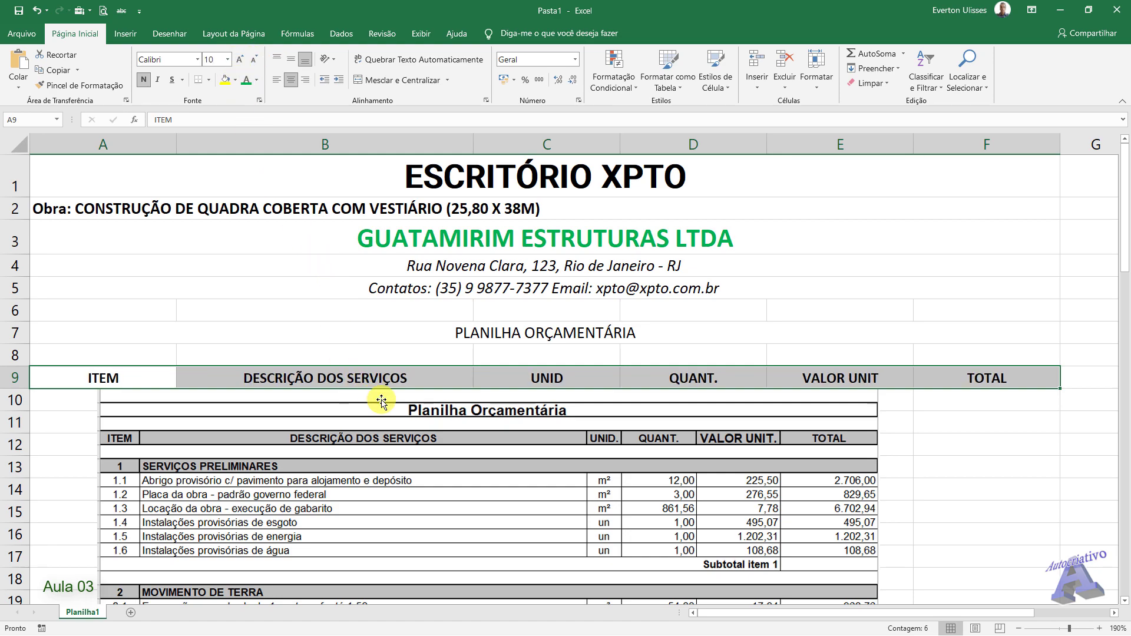
click(347, 330)
Step: Apply a custom white fill, #FFFFFF, to the column headings in A9:F9
drag(144, 377, 964, 378)
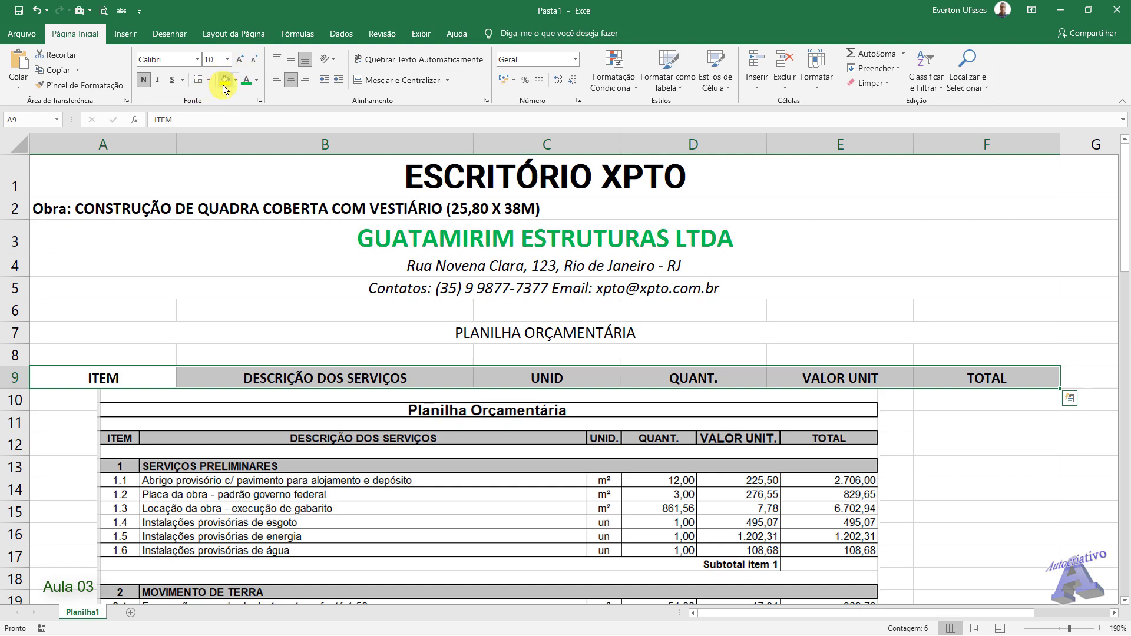
click(254, 81)
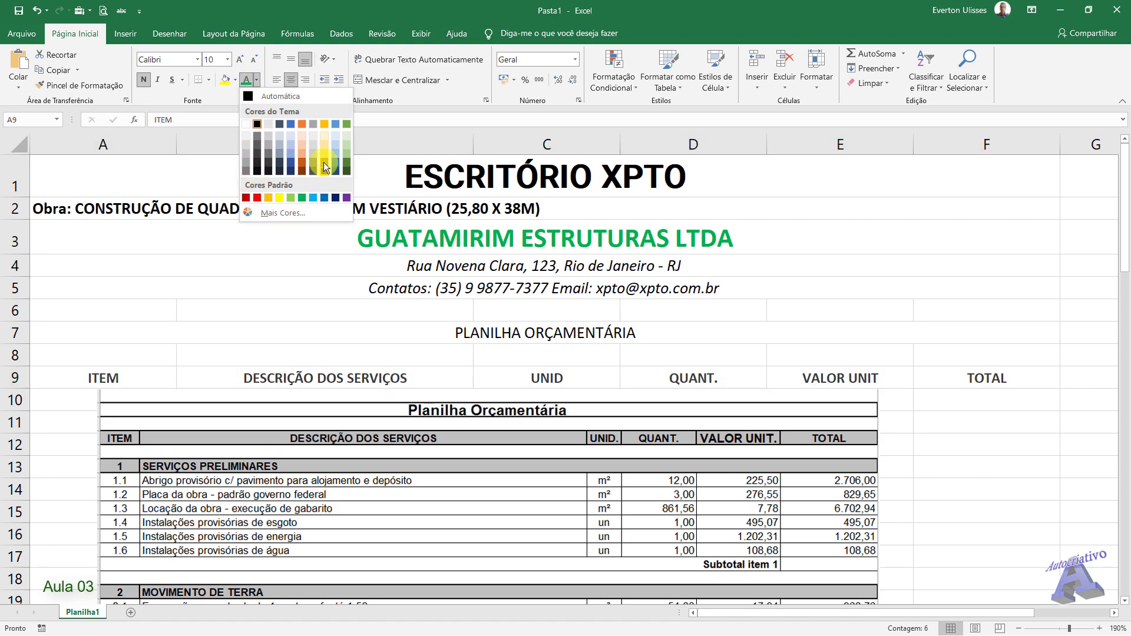
click(235, 78)
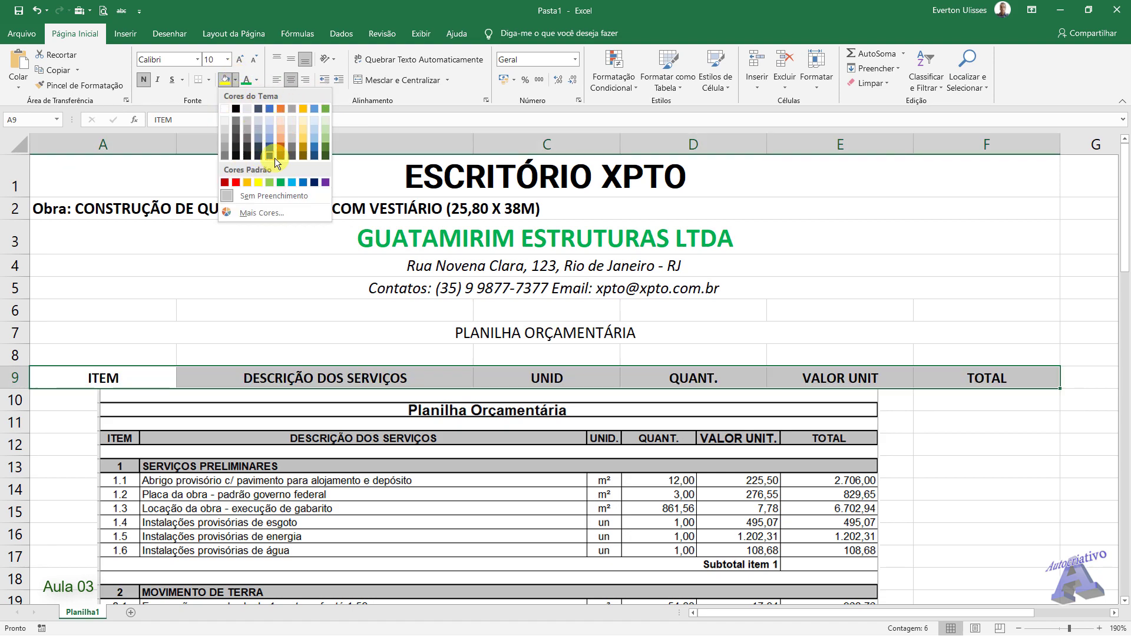
click(269, 212)
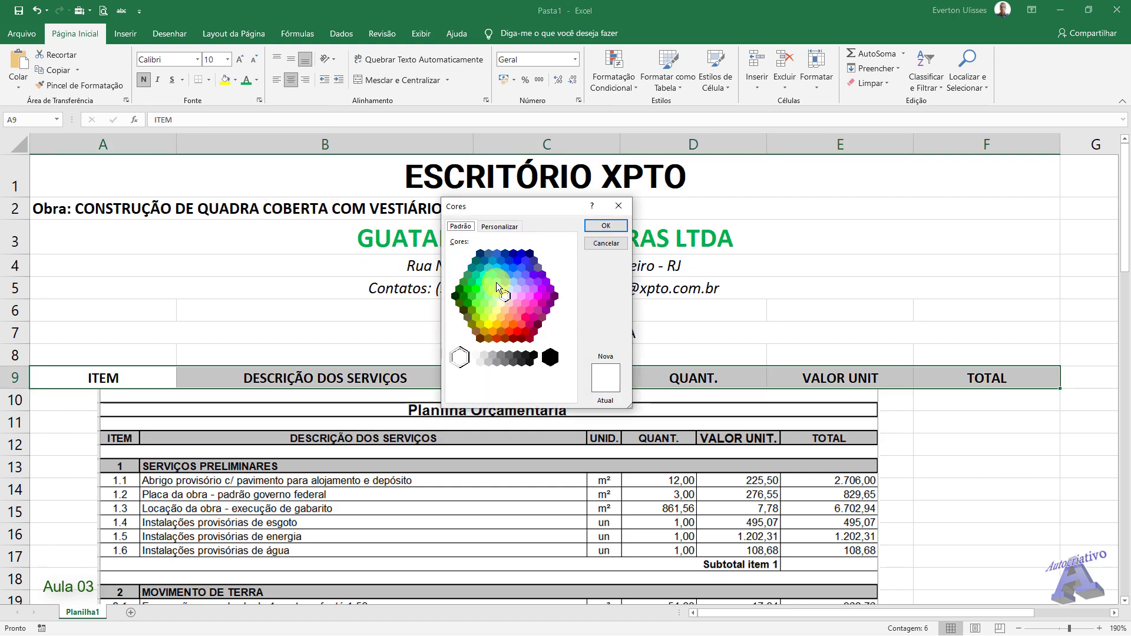
click(499, 227)
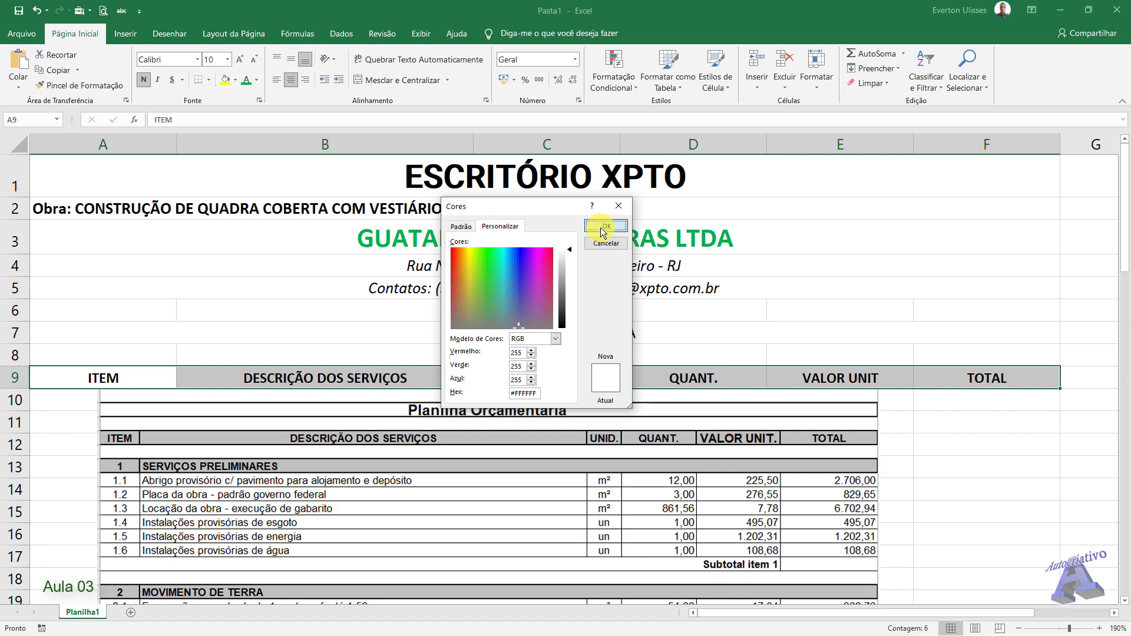
click(599, 230)
Step: Fill the column heading cells A9:F9 with a light gray theme color
drag(147, 383, 979, 378)
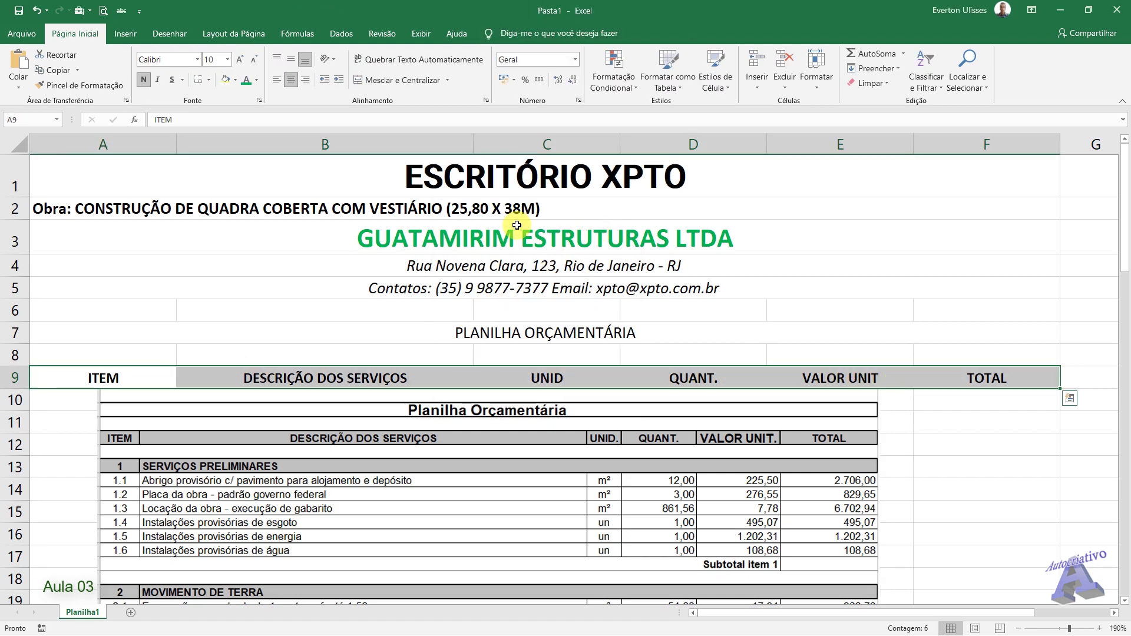
click(235, 81)
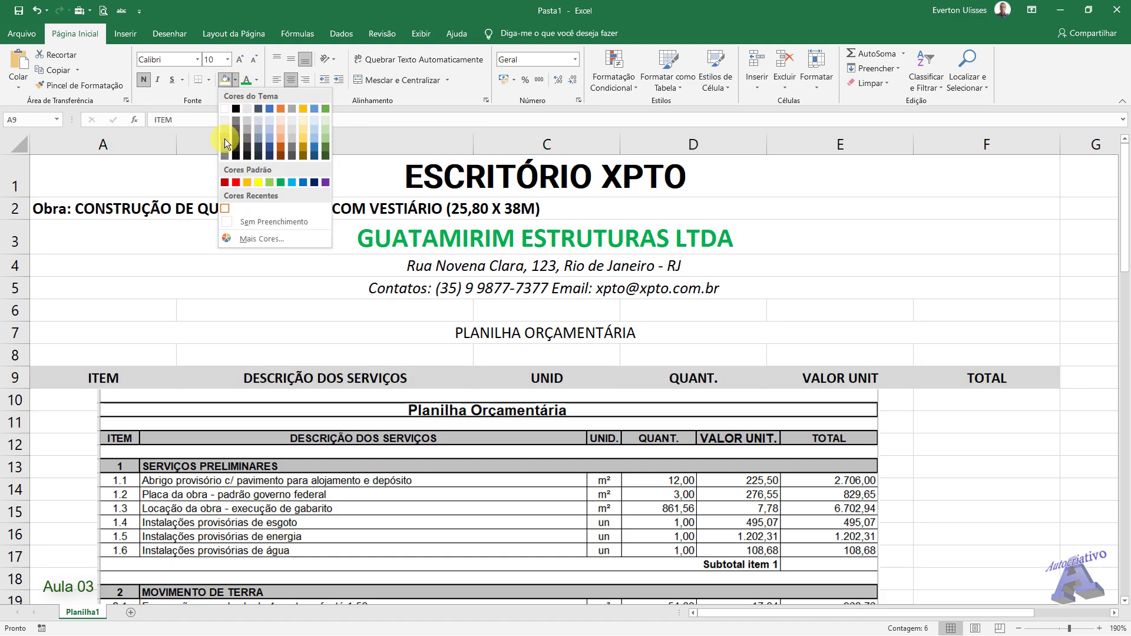
click(225, 128)
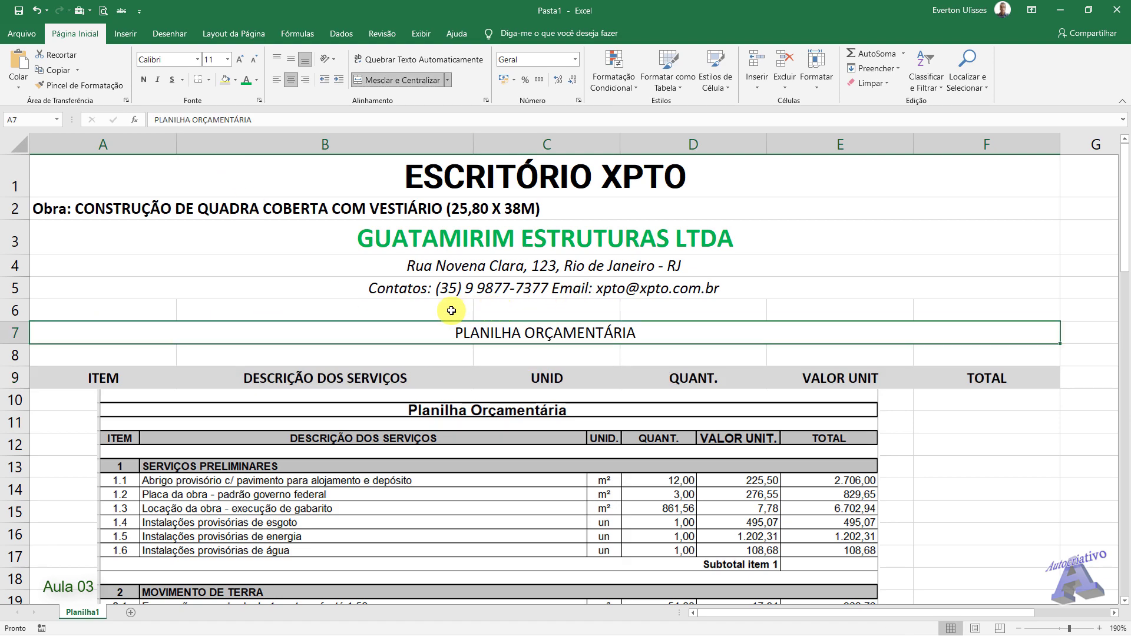
Step: Reduce the heights of empty rows 6 and 8, above and below the PLANILHA ORÇAMENTÁRIA title, to narrow spacers
drag(28, 319, 21, 311)
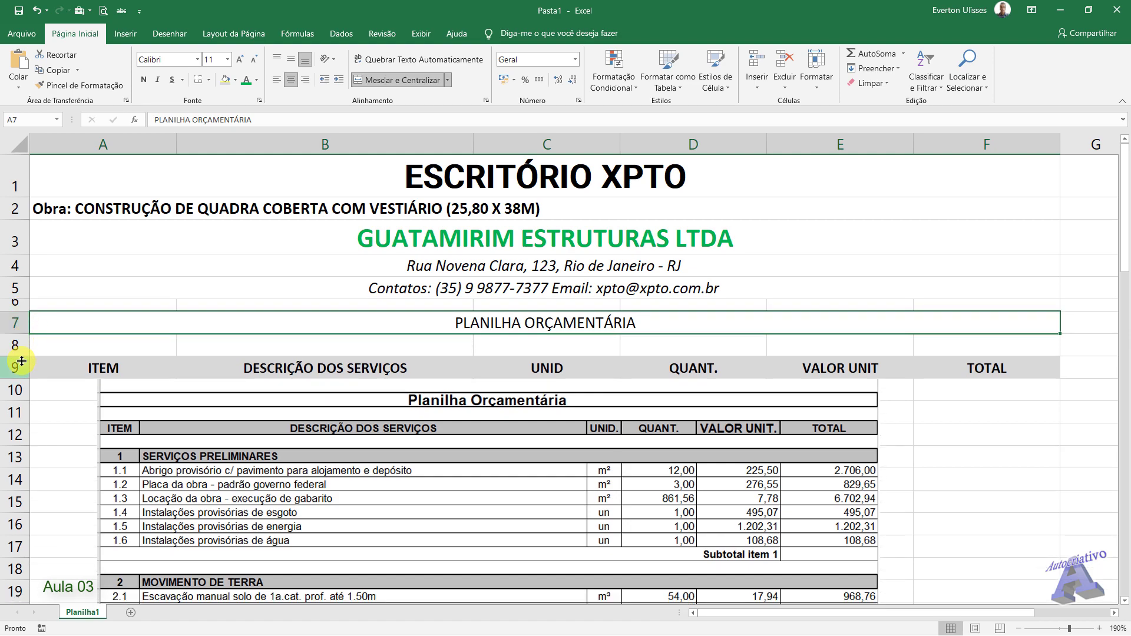
drag(20, 356, 21, 345)
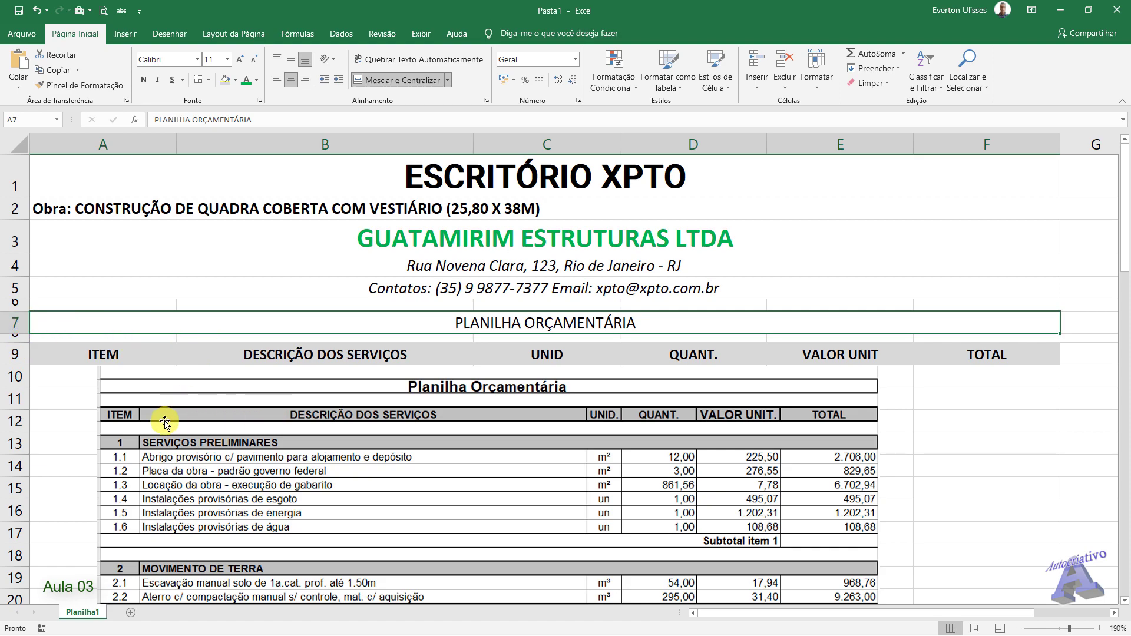
Step: Move the reference picture down so that row 10 beneath the column headings is free
drag(437, 338, 452, 318)
click(483, 271)
click(582, 284)
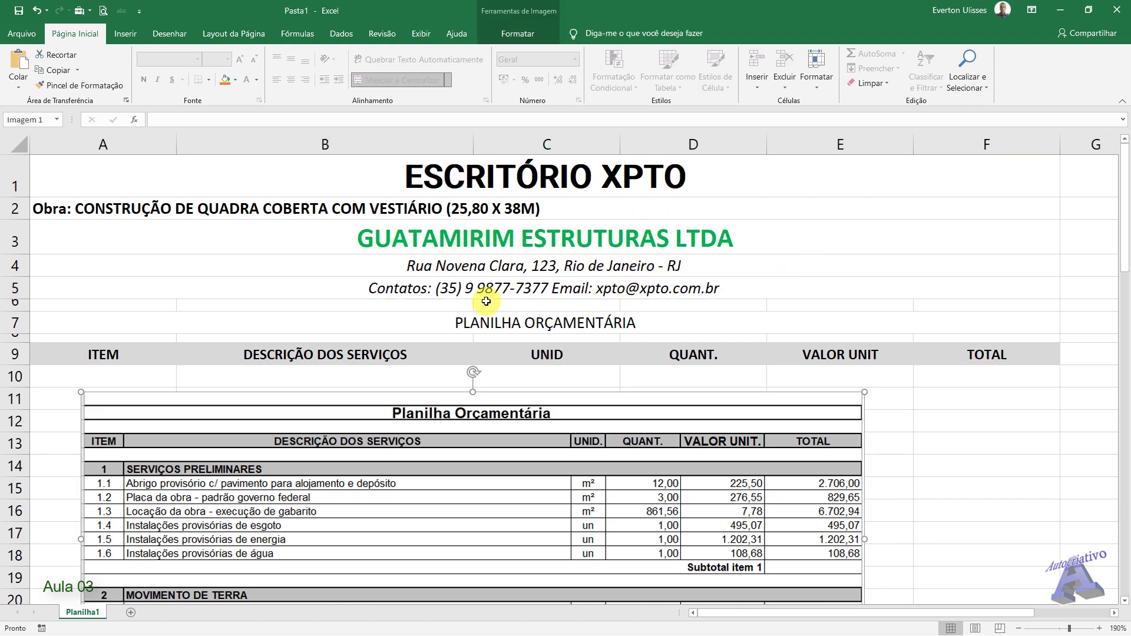
click(486, 302)
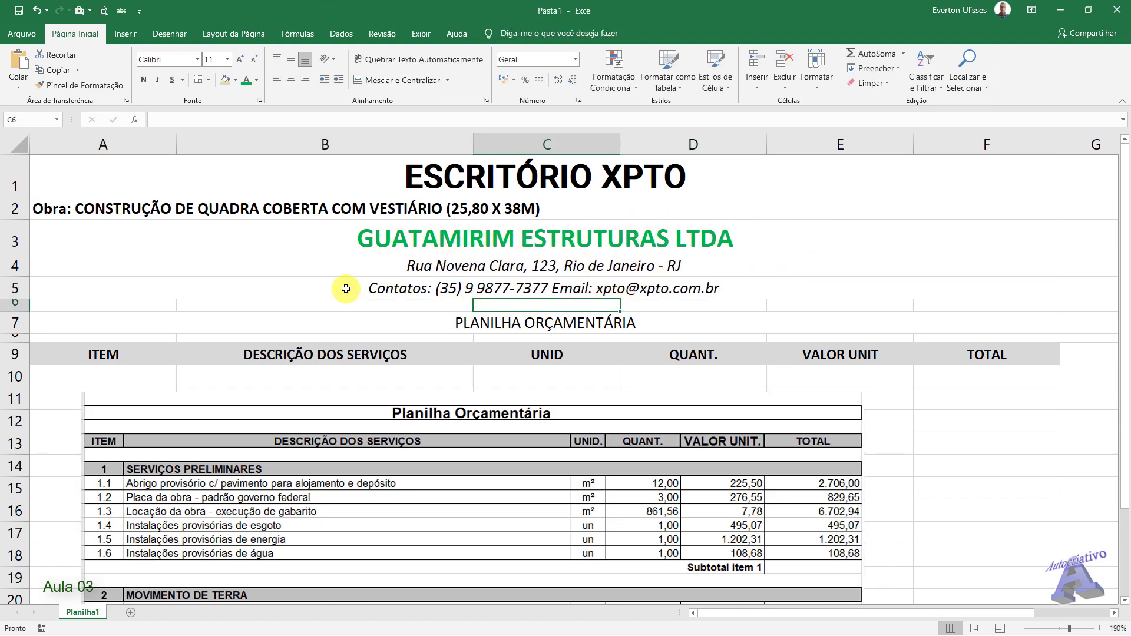
mouse_move(370, 471)
mouse_down()
mouse_move(376, 442)
mouse_move(387, 457)
mouse_move(361, 466)
mouse_up()
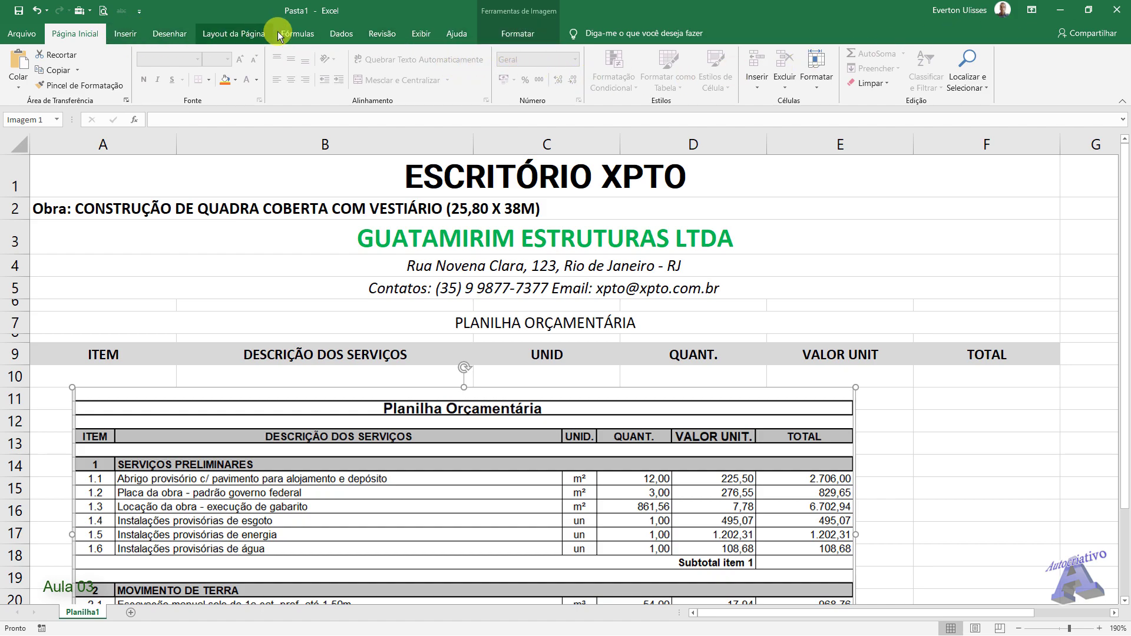
Step: Collapse the ribbon to give the worksheet more room
double_click(88, 33)
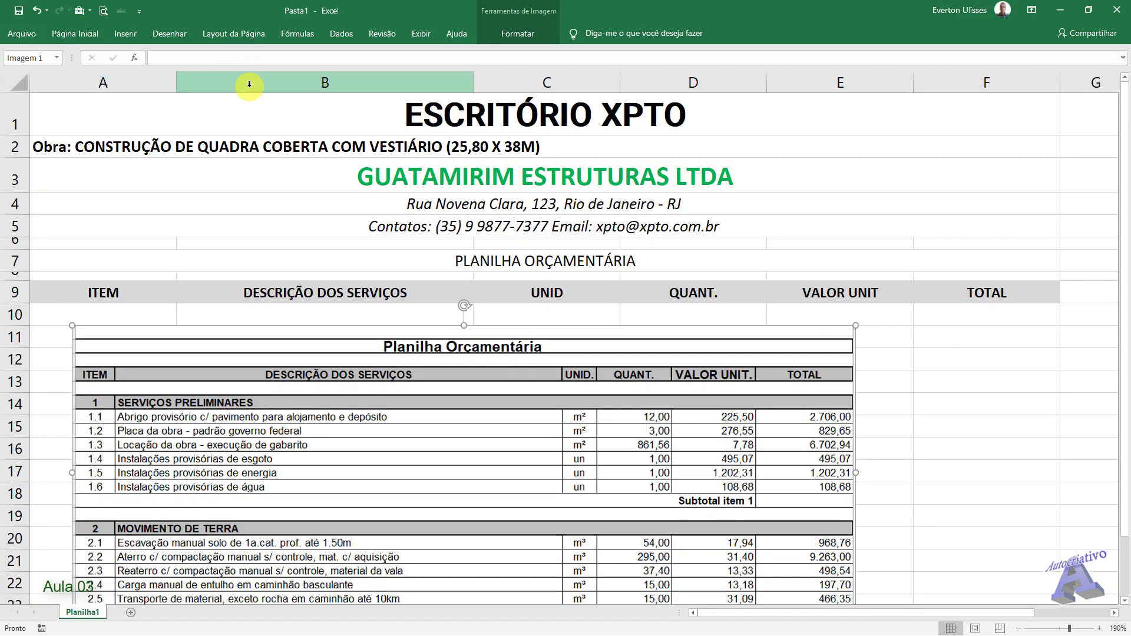
double_click(87, 37)
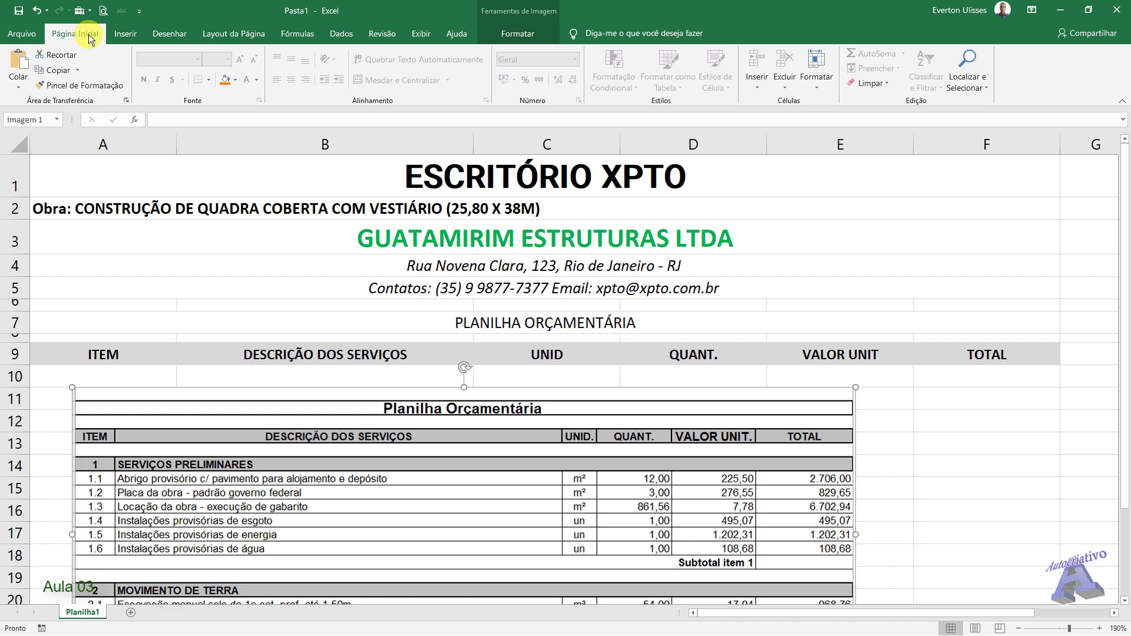
double_click(89, 34)
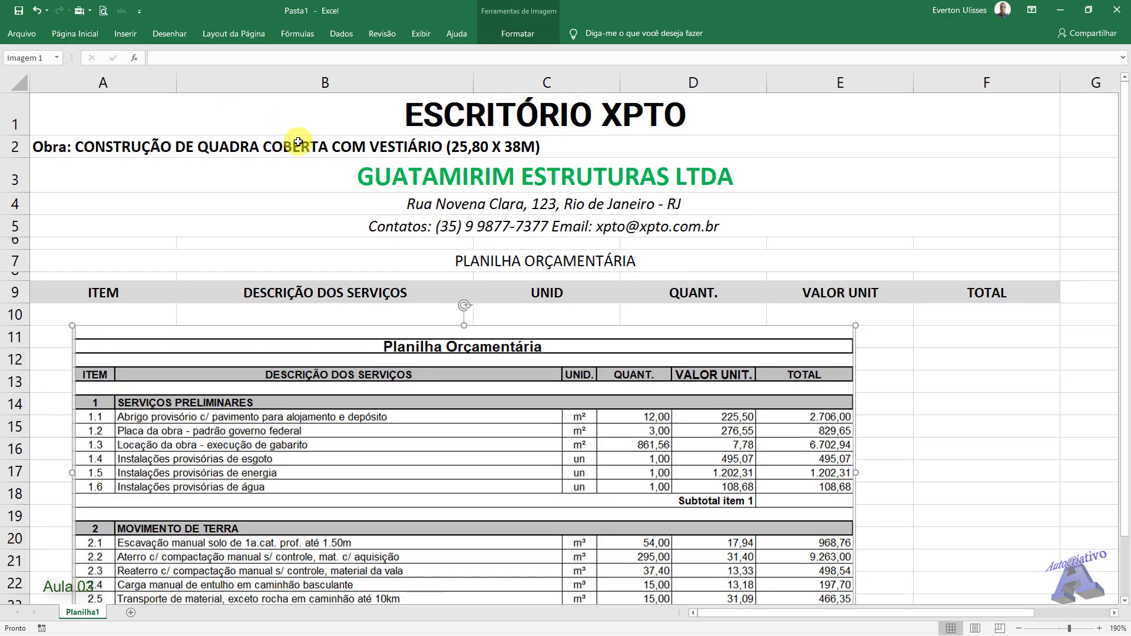
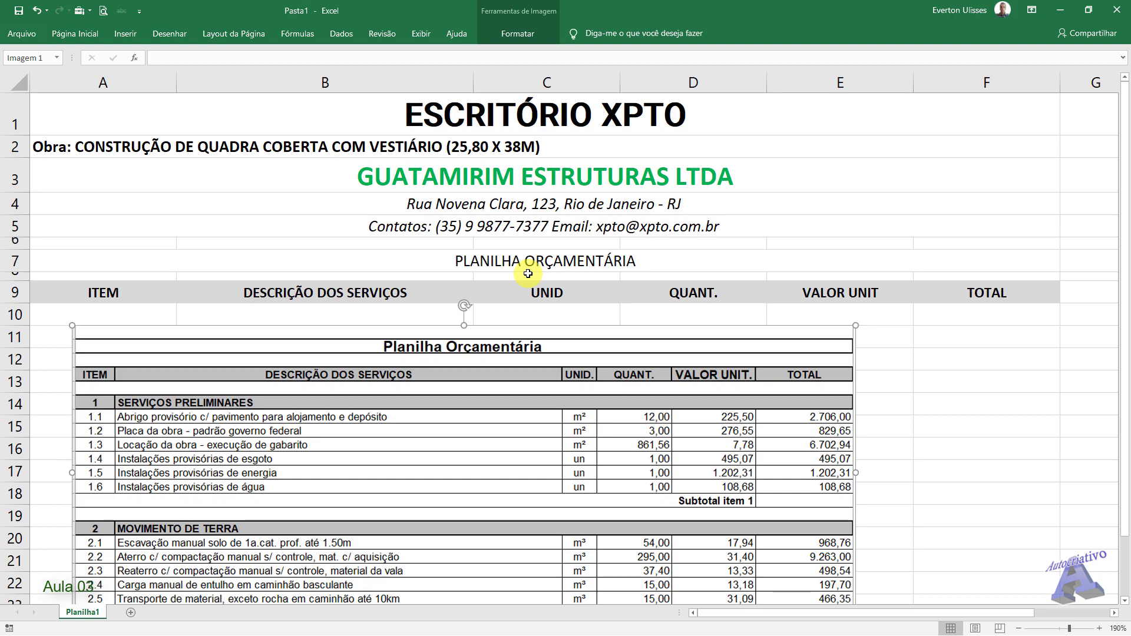
Step: Shift the reference picture down to free row 11, and reduce the height of empty row 10 to a narrow spacer
drag(551, 375, 541, 397)
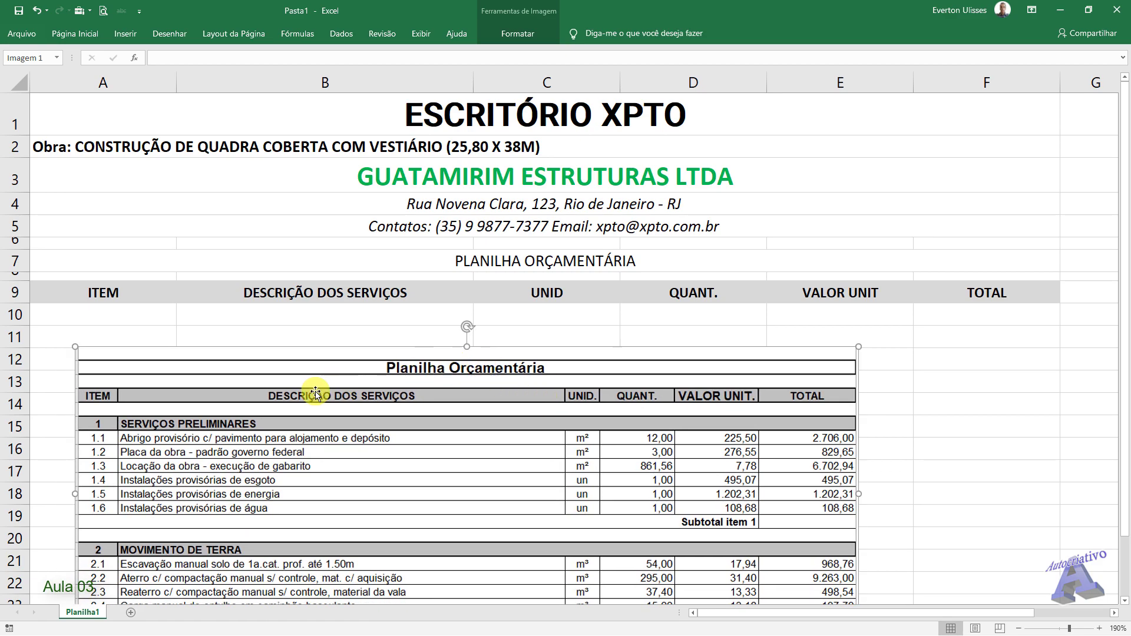
drag(13, 326, 22, 317)
drag(191, 423, 180, 406)
Step: Enter item number 1 in A11 and the section title SERVIÇOS PRELIMINARES in B11
click(122, 334)
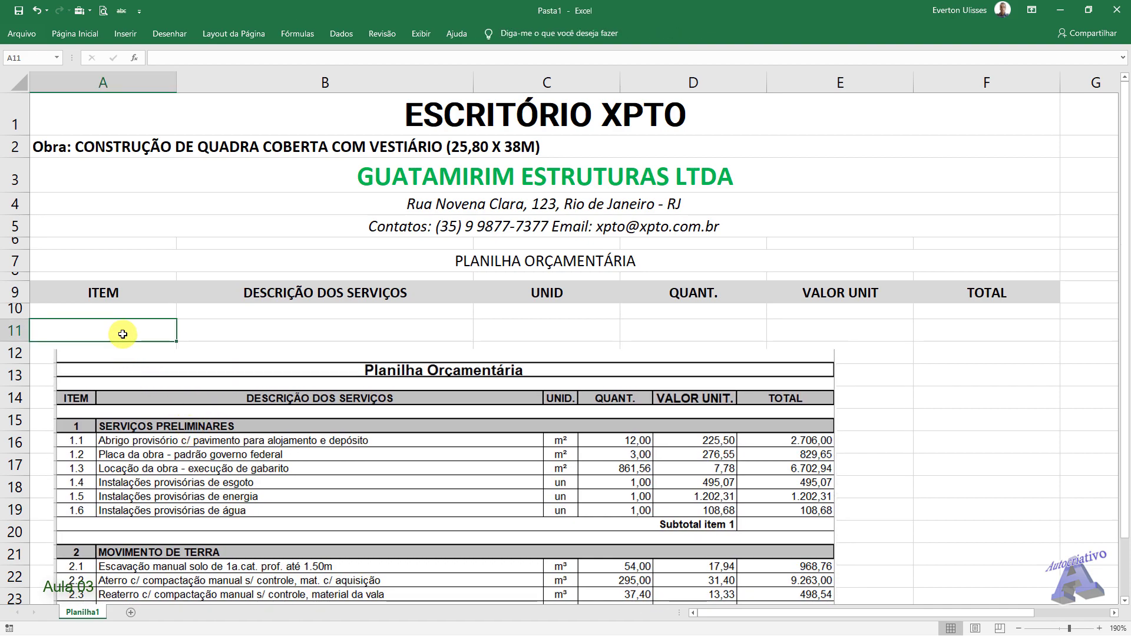
text(1)
click(223, 334)
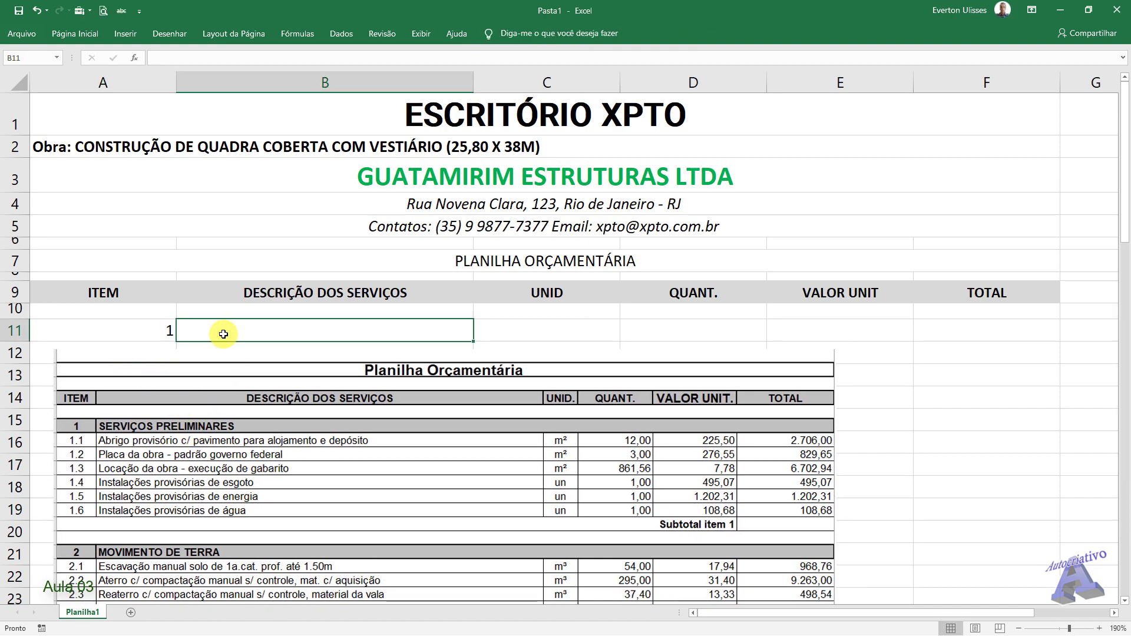
text(SERVIÇOS PRELIMINARES)
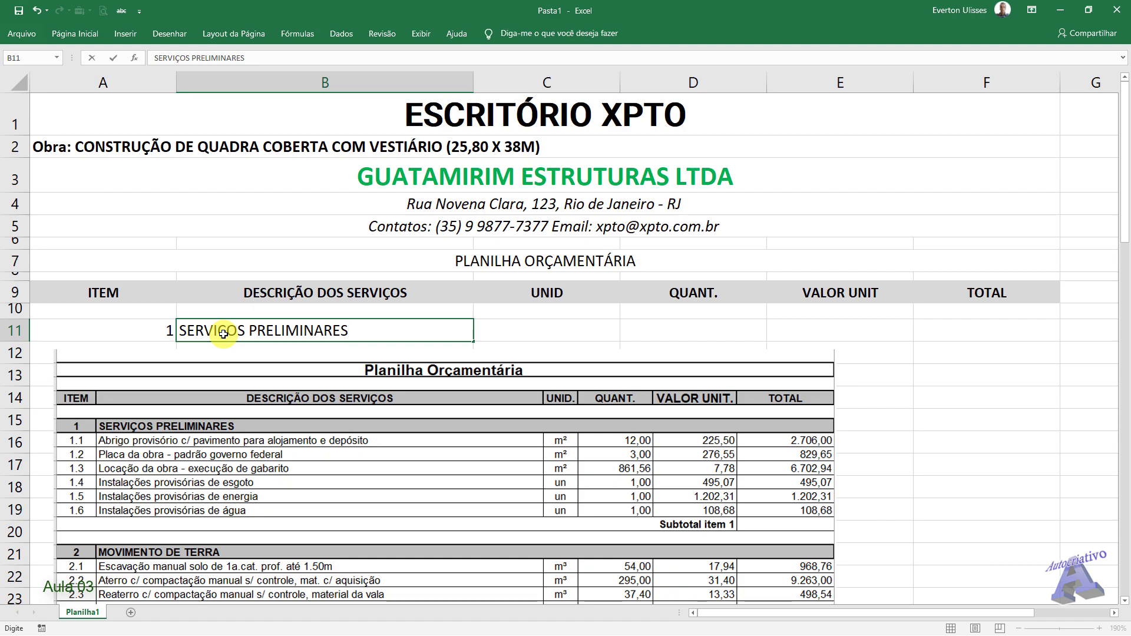
key(Tab)
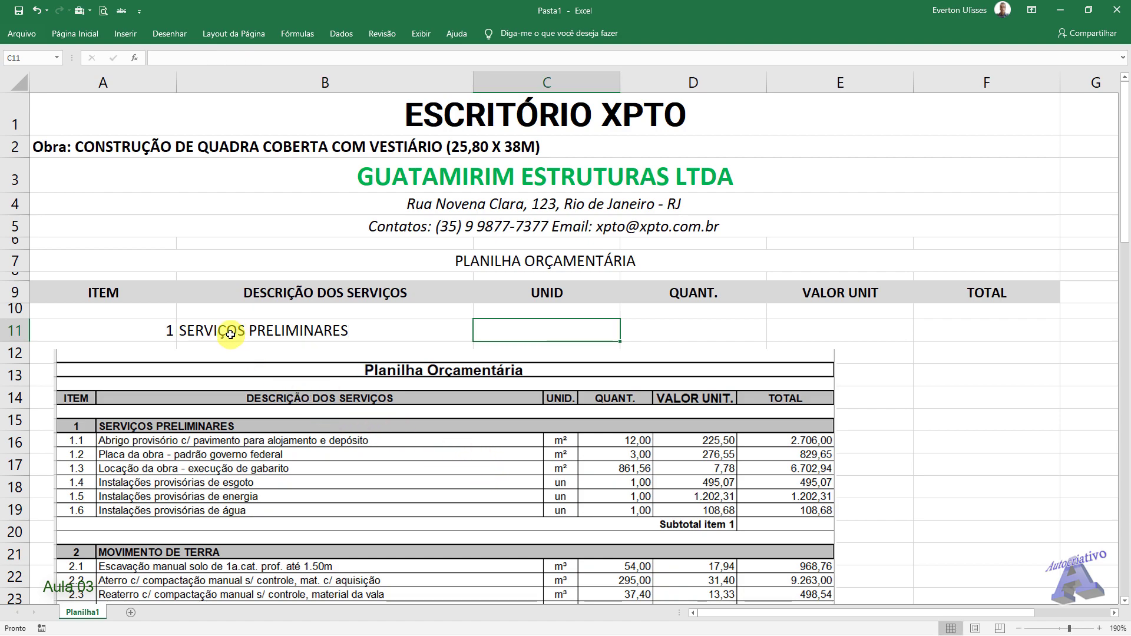
Step: Copy the formatting of the ITEM heading in A9 to cell A11 with the Format Painter
click(143, 294)
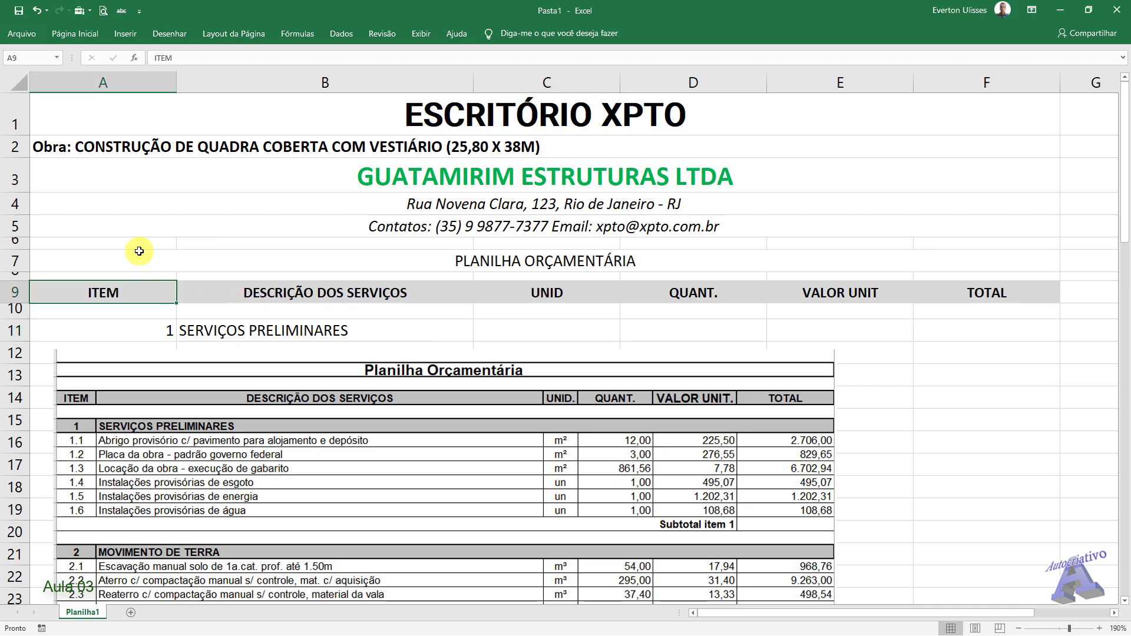
click(77, 36)
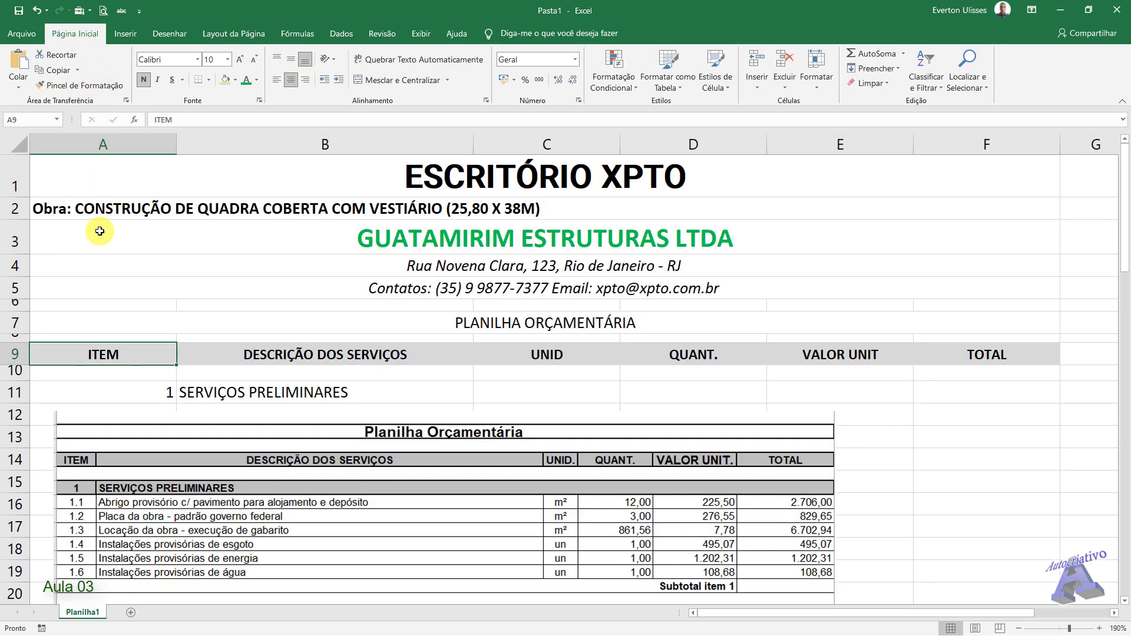
click(94, 87)
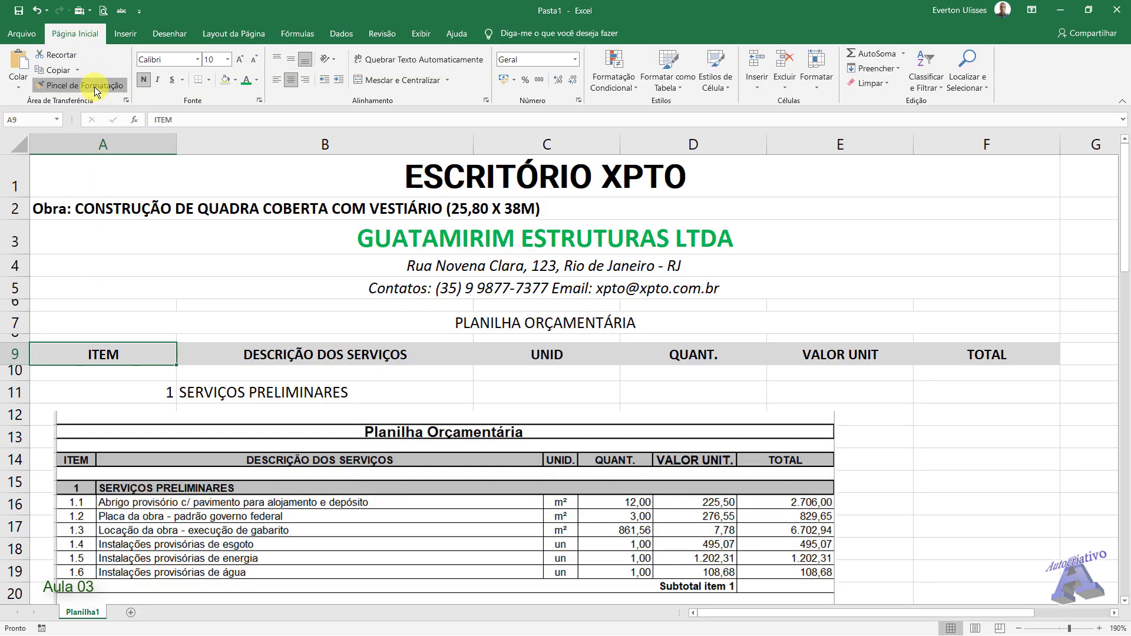
click(130, 402)
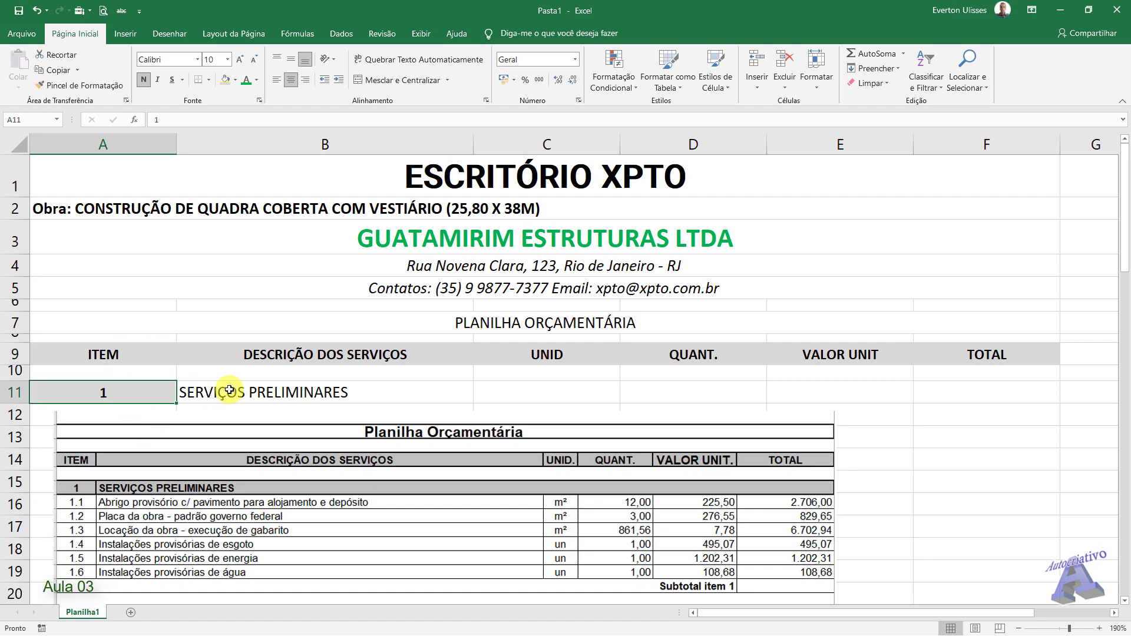
Step: Try to merge and center B11:F11 around the section title, and undo the merge
click(229, 390)
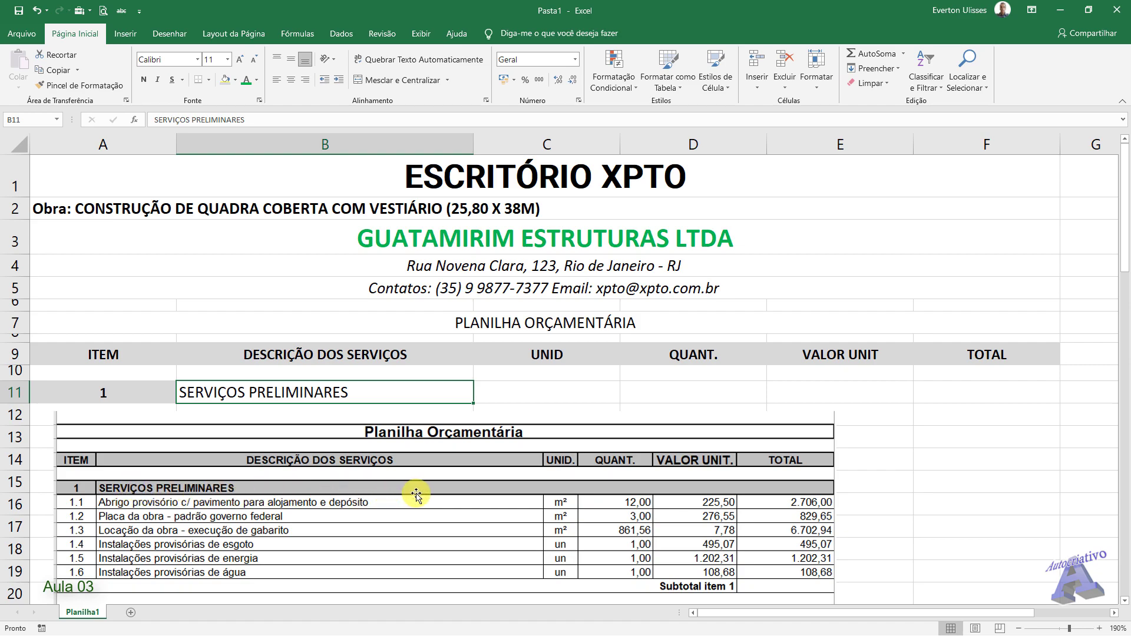
drag(371, 391, 922, 391)
click(373, 80)
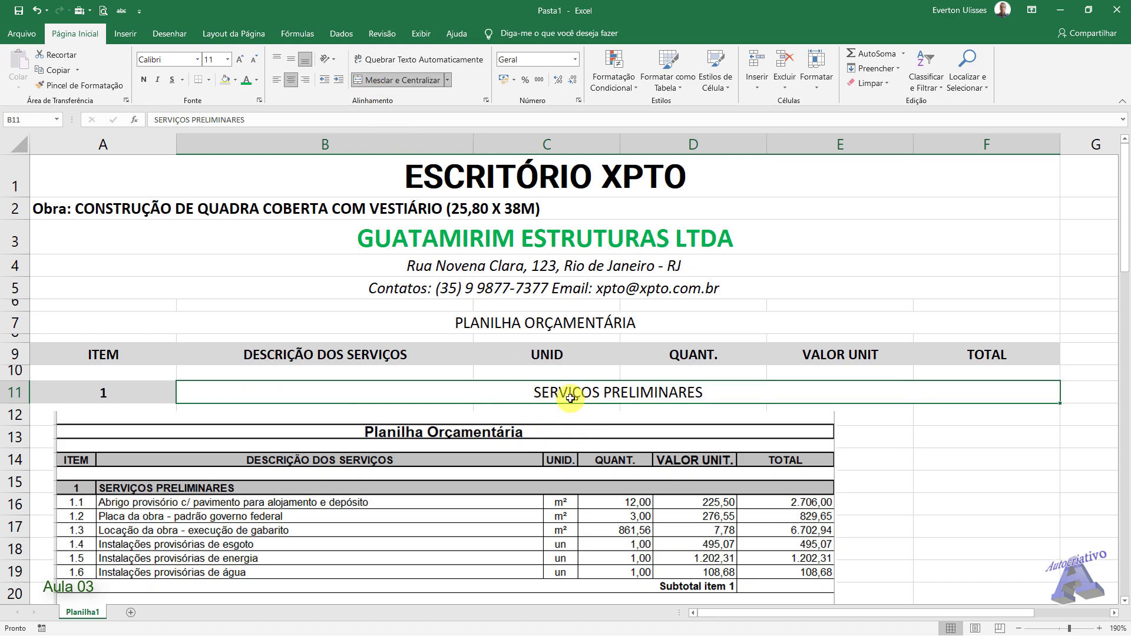
click(39, 11)
Step: Merge cells B11:F11 with the Merge Across option (Mesclar através), keeping SERVIÇOS PRELIMINARES left-aligned
click(448, 80)
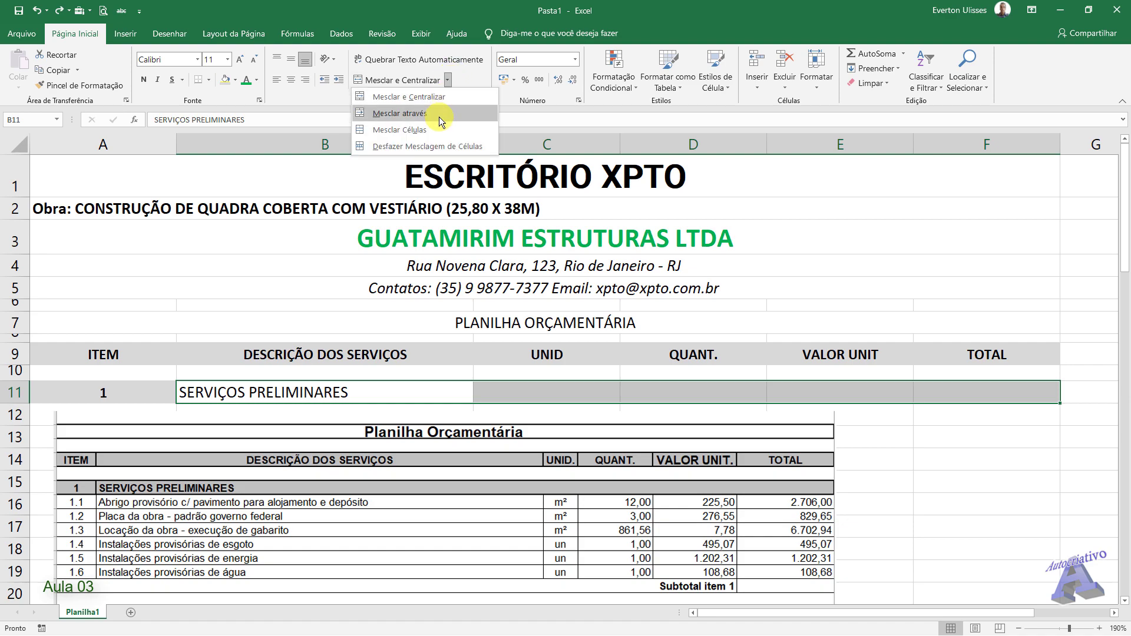
click(406, 115)
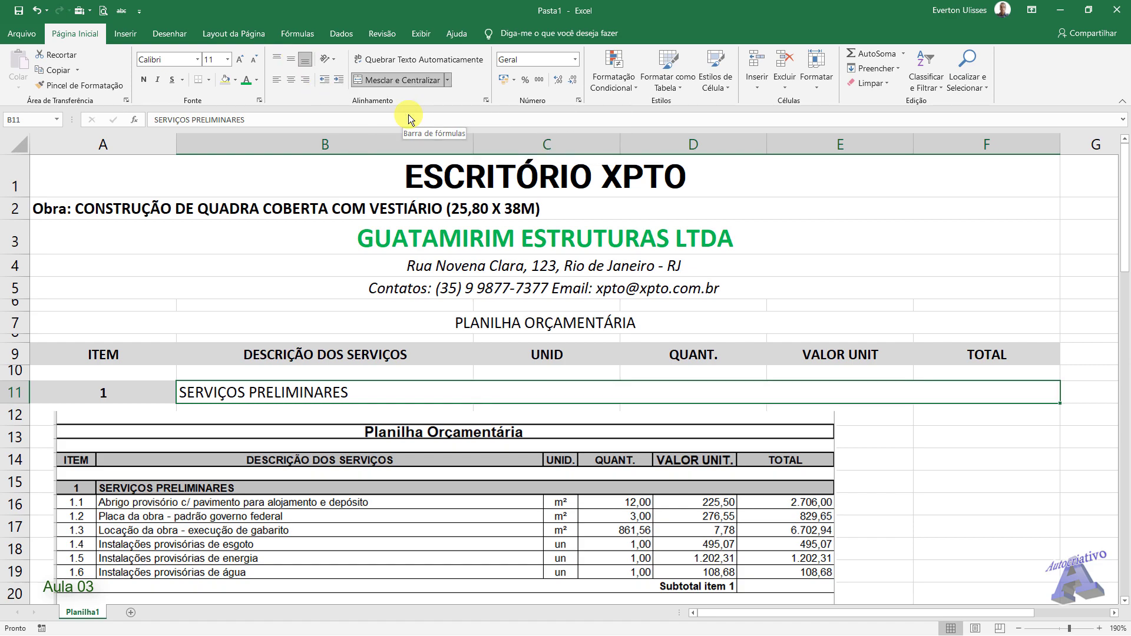
click(448, 80)
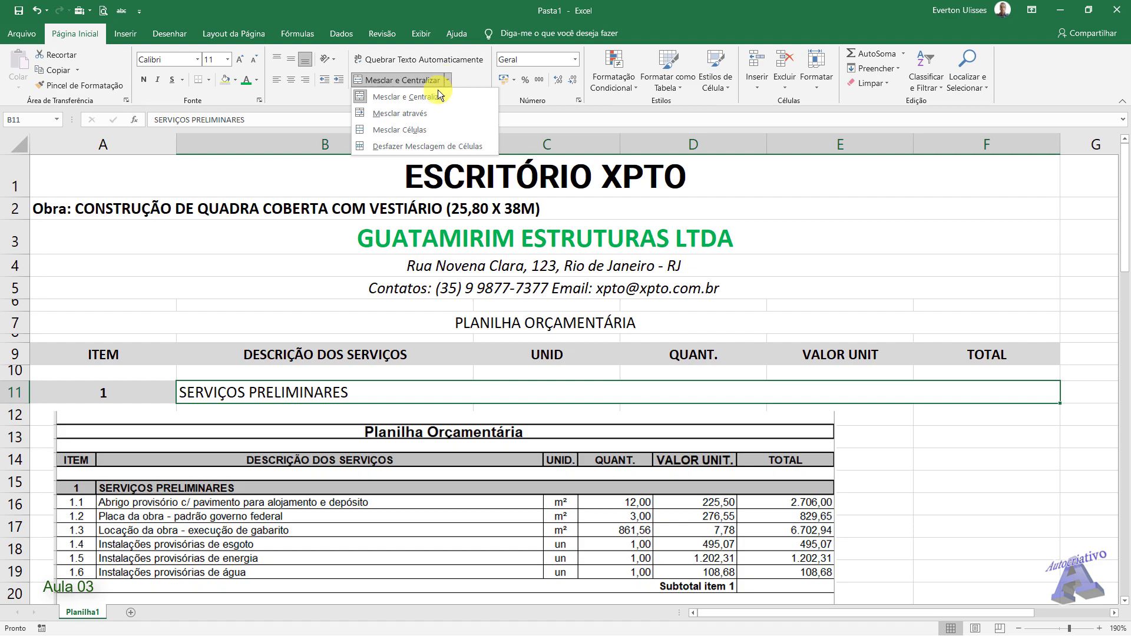
click(416, 118)
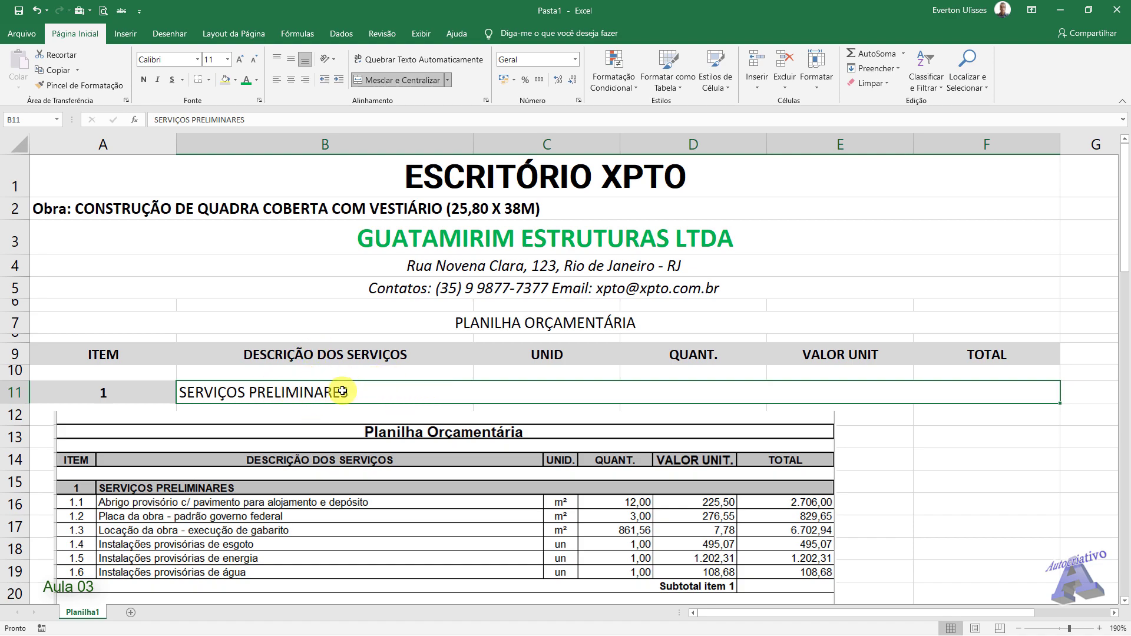
Step: Try Merge and Center (Mesclar e Centralizar) on B11:F11, and align the title SERVIÇOS PRELIMINARES left again
click(447, 81)
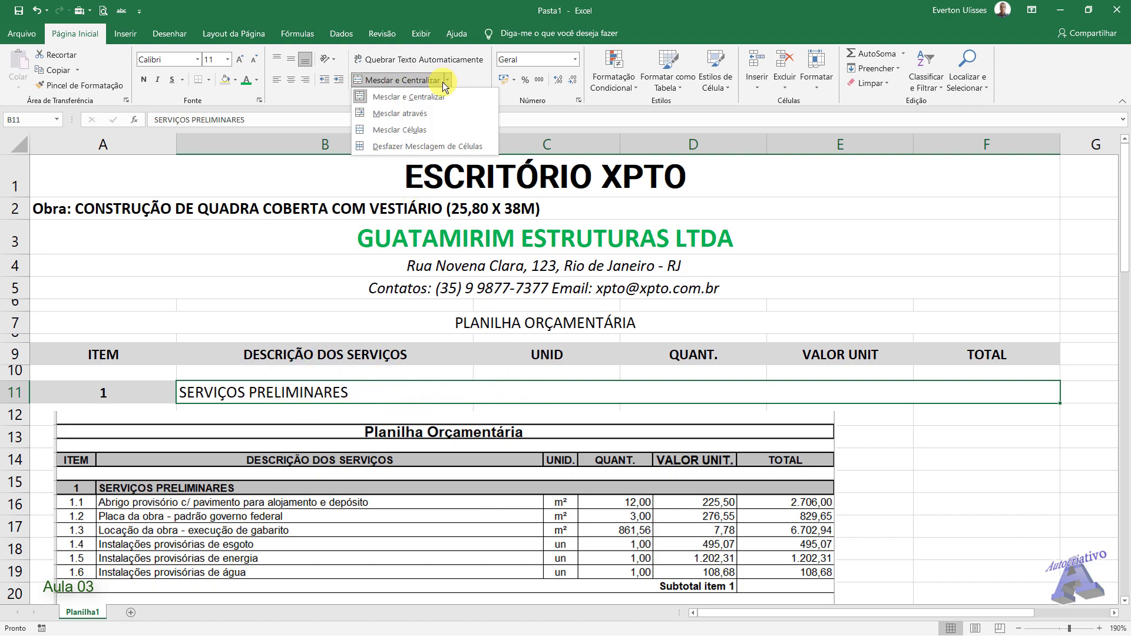
click(422, 99)
click(422, 82)
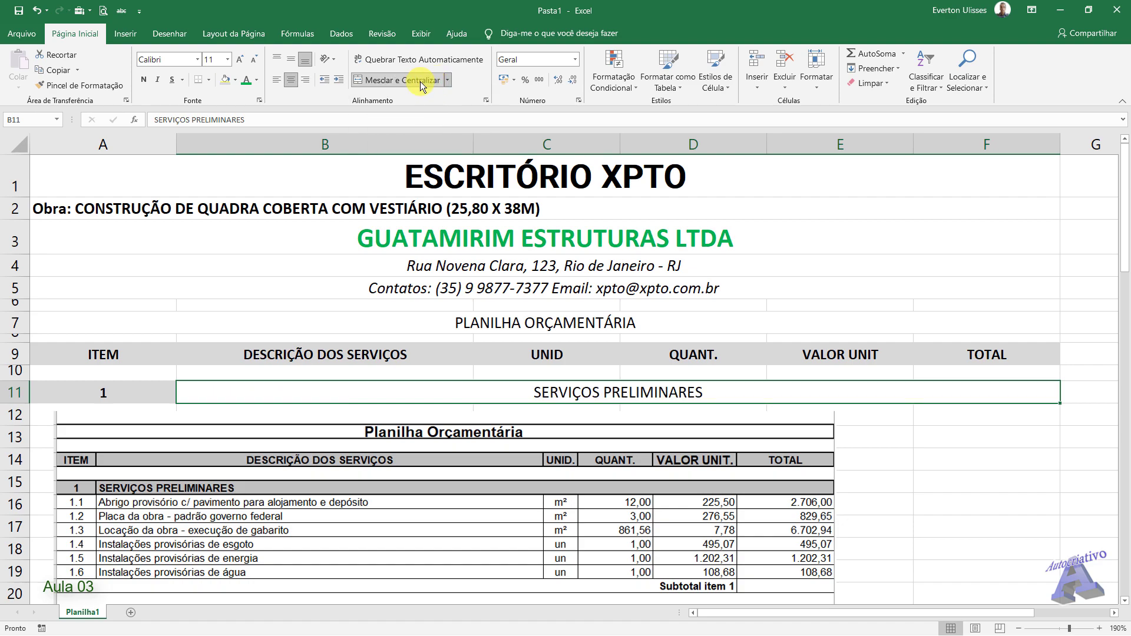
click(546, 374)
click(547, 391)
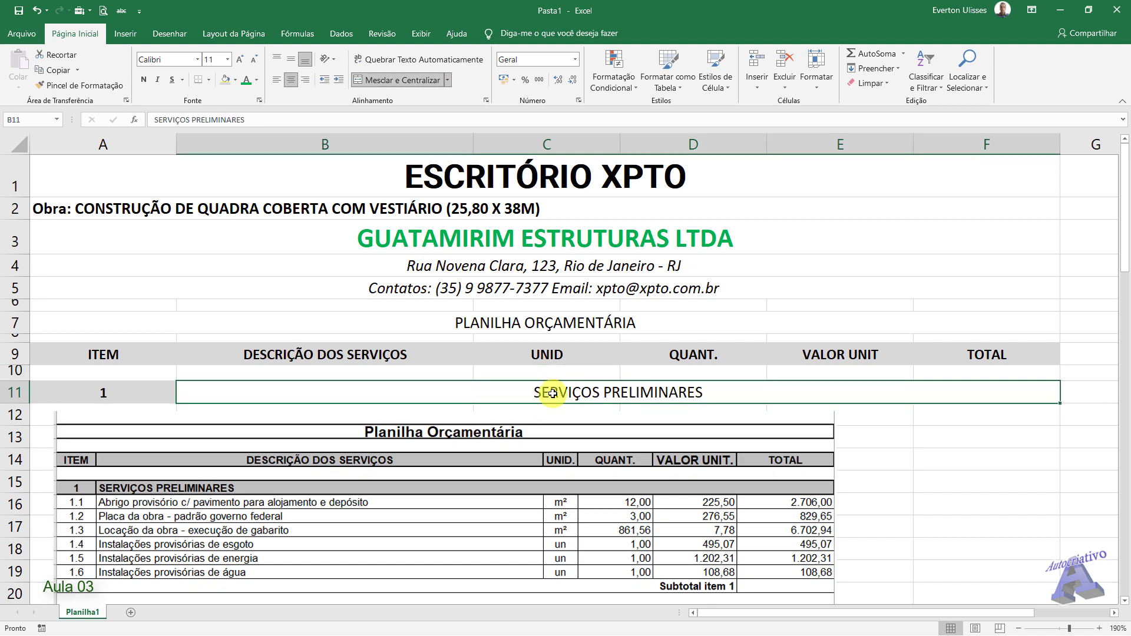
click(406, 82)
click(405, 82)
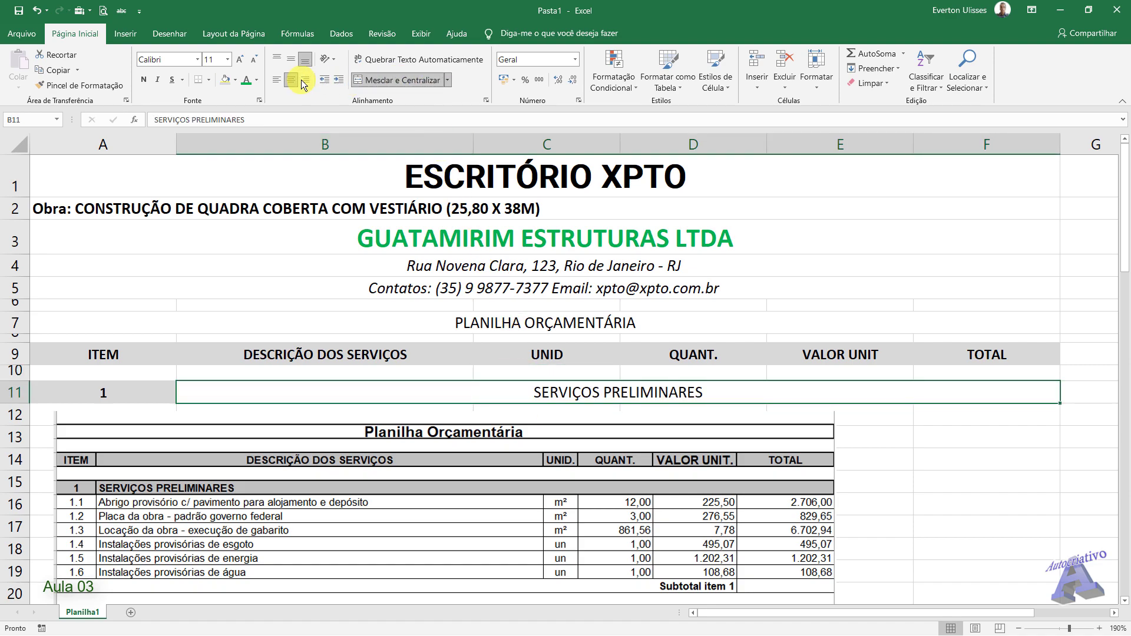
click(280, 85)
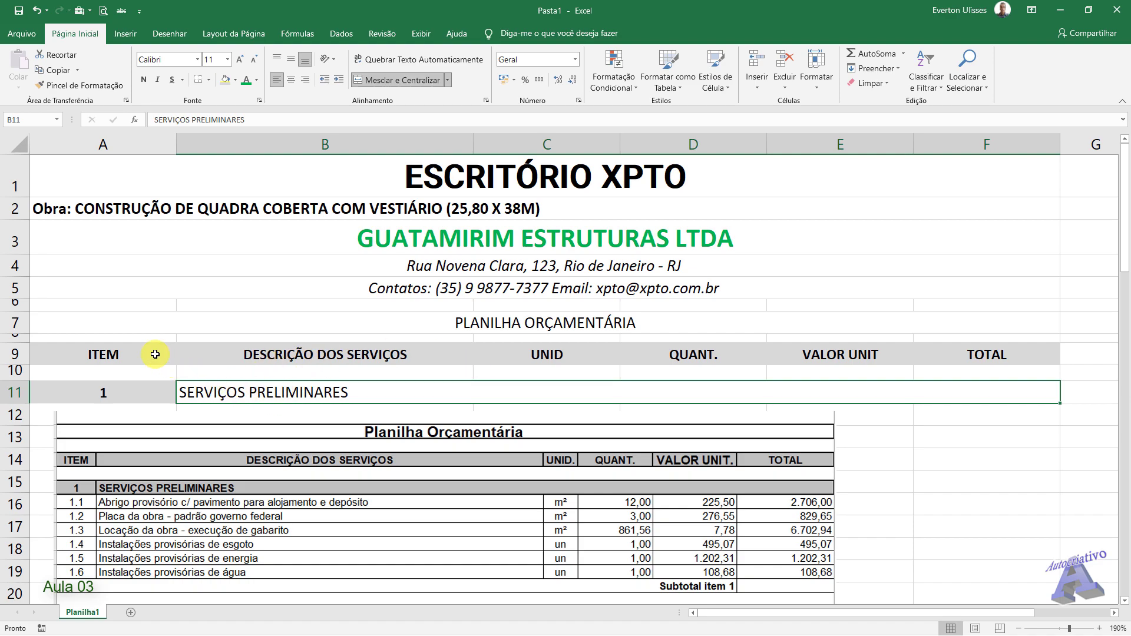
Step: Copy the bold, gray-filled formatting of A11 to the section title range B11:F11 with the Format Painter
click(133, 390)
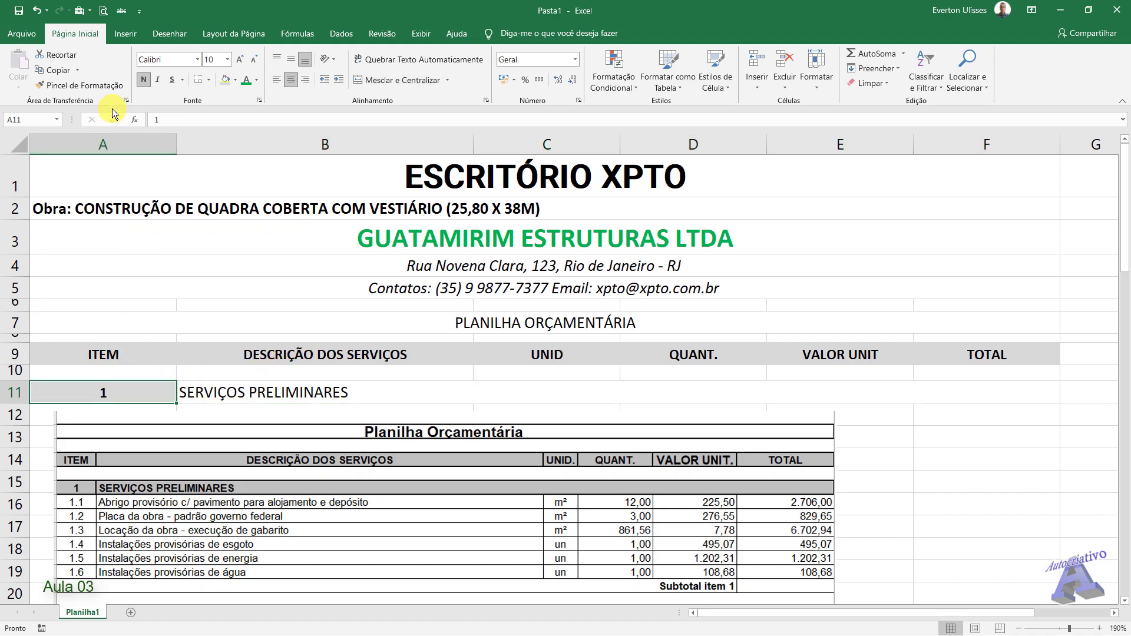
click(104, 87)
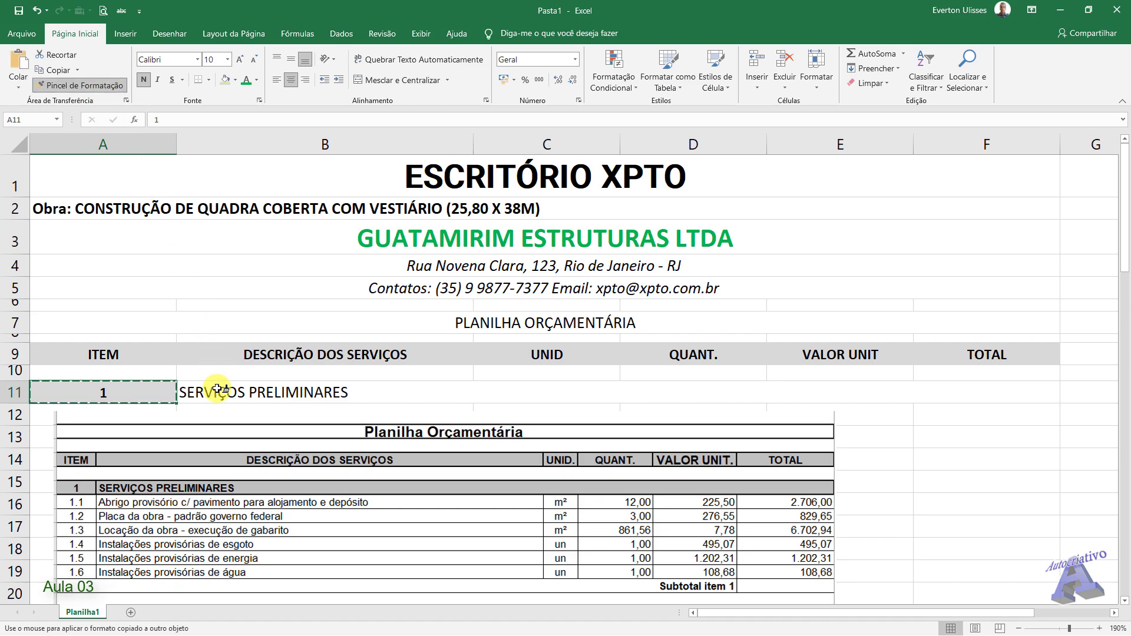
click(217, 389)
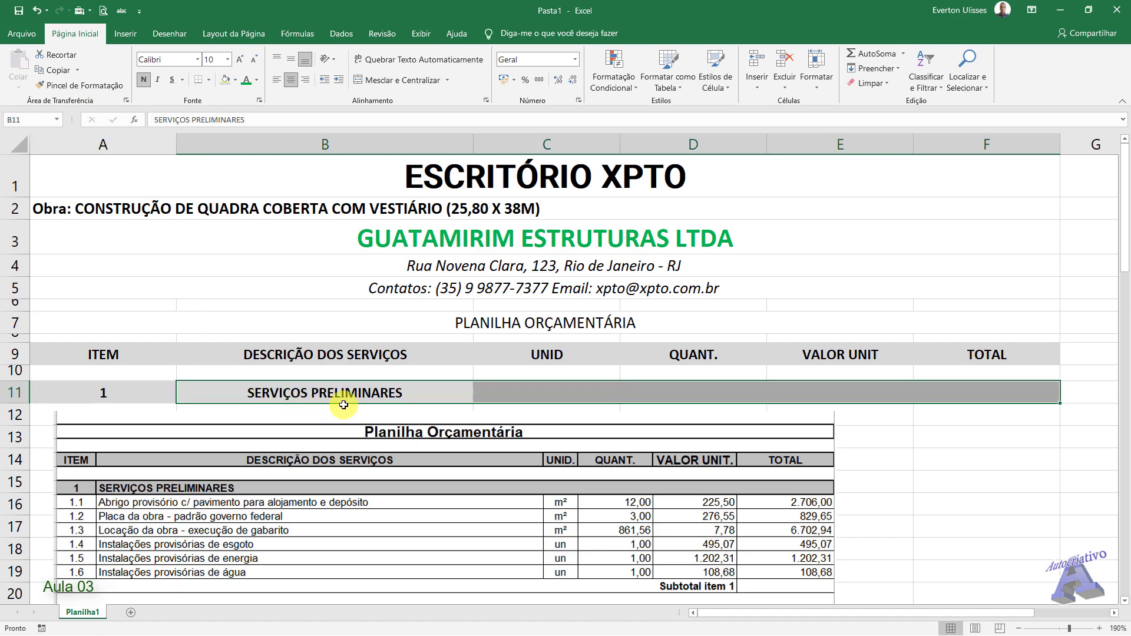
click(424, 374)
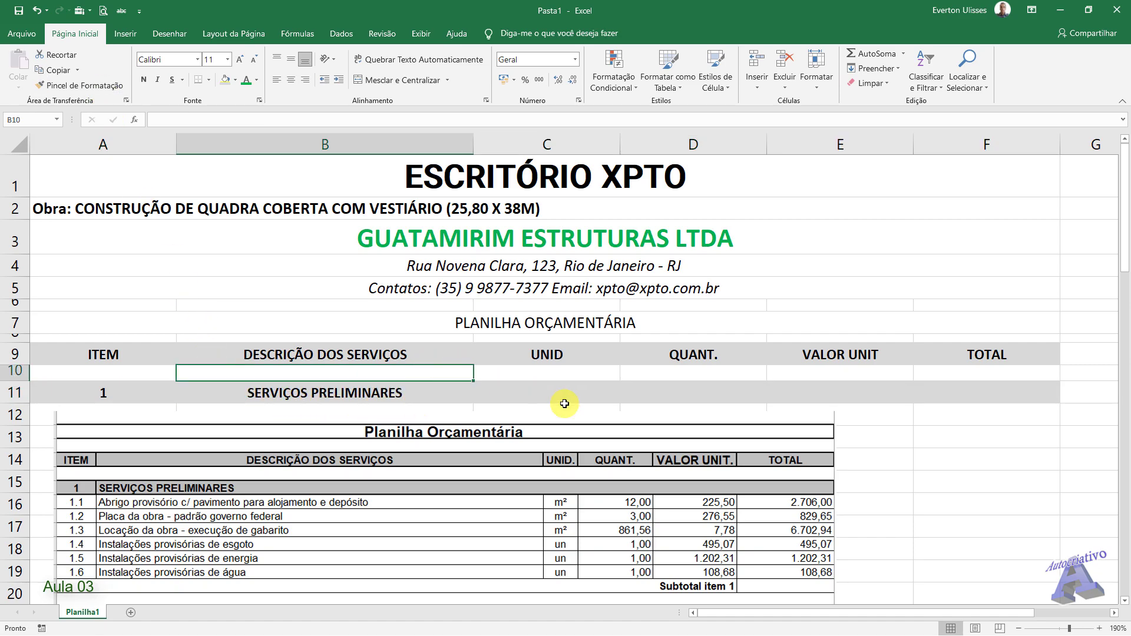
Step: Inspect the cells from B11 to F11 one by one to check whether the section title range is still merged
click(957, 395)
click(861, 391)
click(732, 391)
click(511, 391)
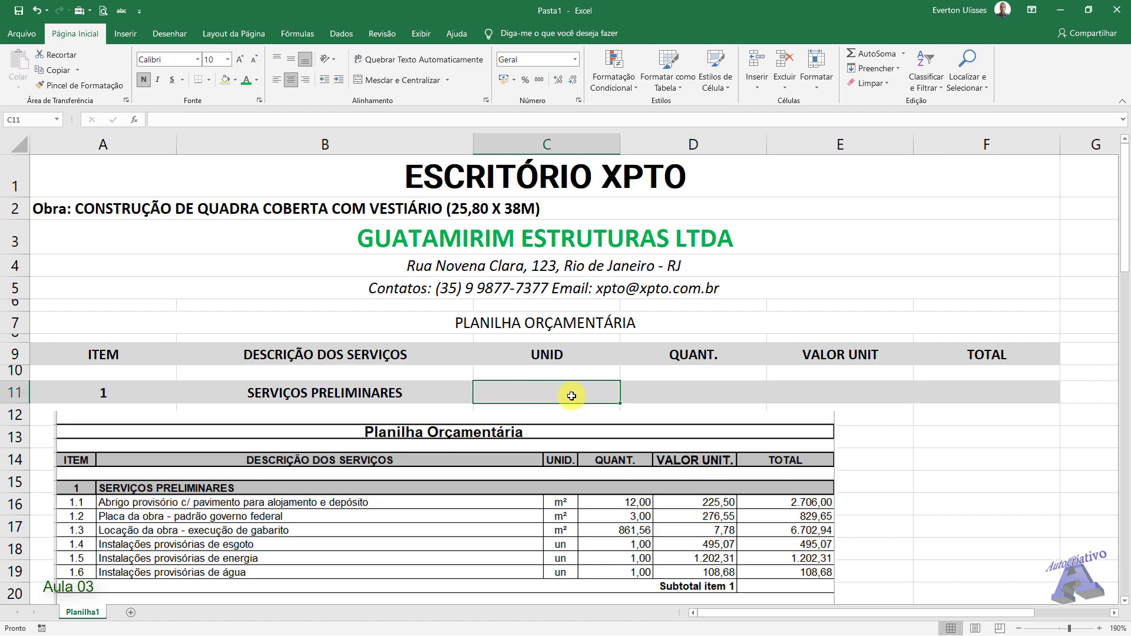
click(686, 392)
click(854, 392)
click(954, 392)
click(825, 392)
click(677, 391)
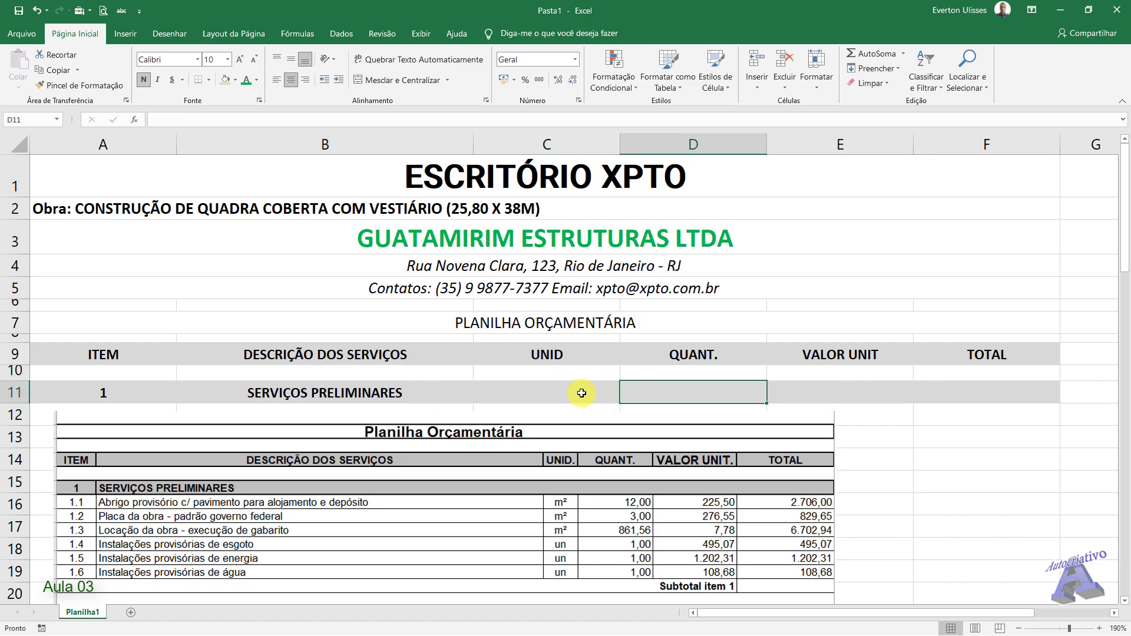
click(583, 394)
click(462, 392)
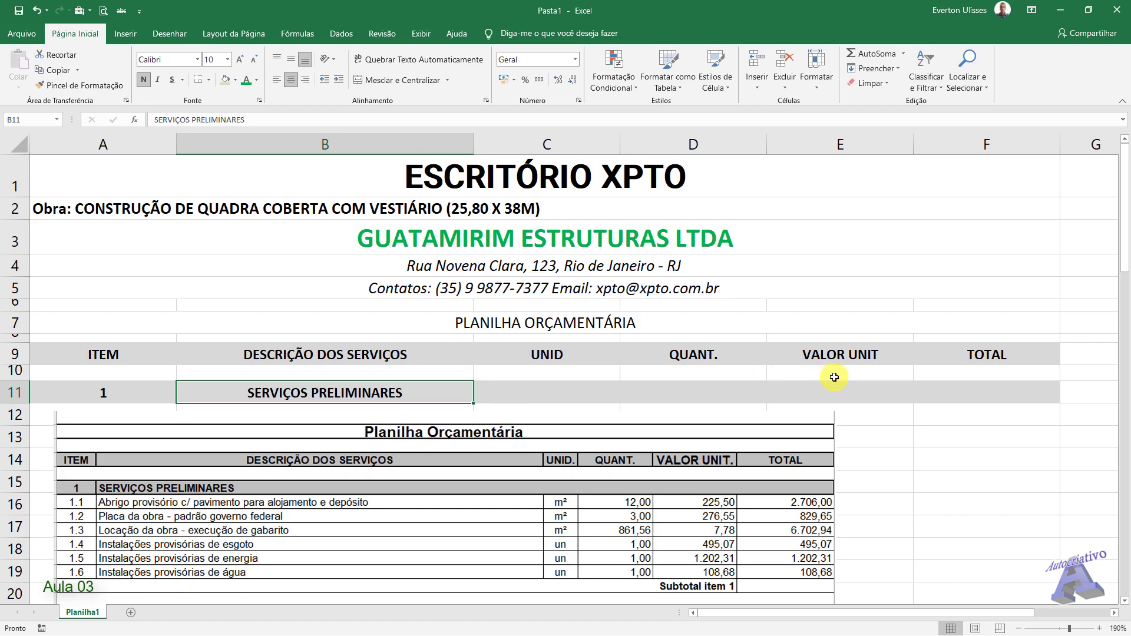
Step: Merge cells B11:F11 again and left-align the section title SERVIÇOS PRELIMINARES
drag(433, 397, 920, 391)
click(415, 85)
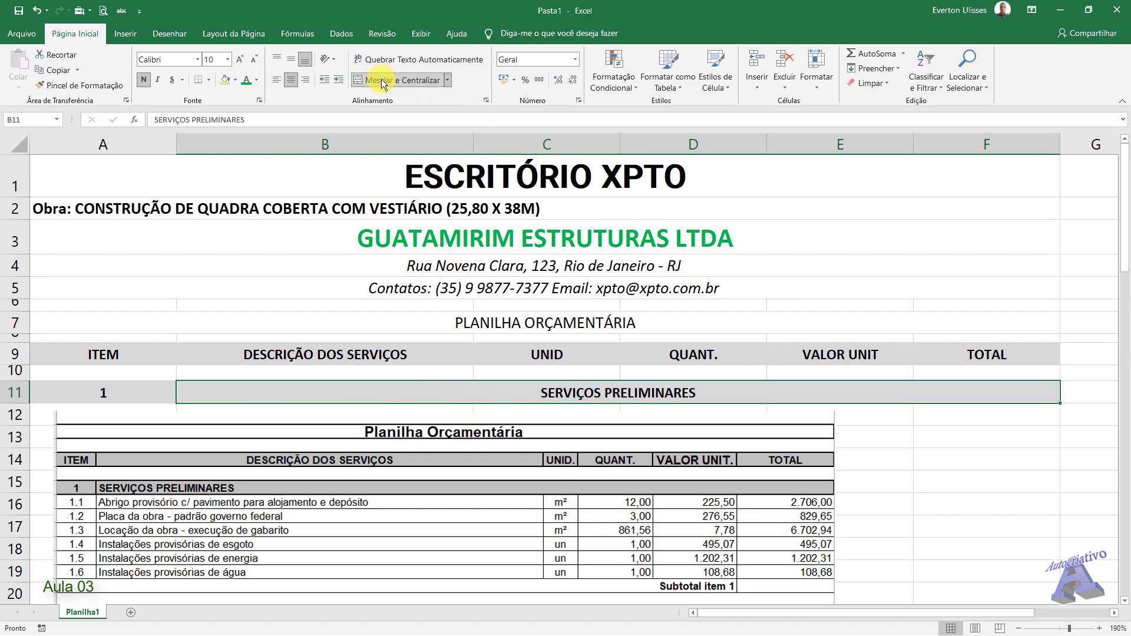
click(276, 79)
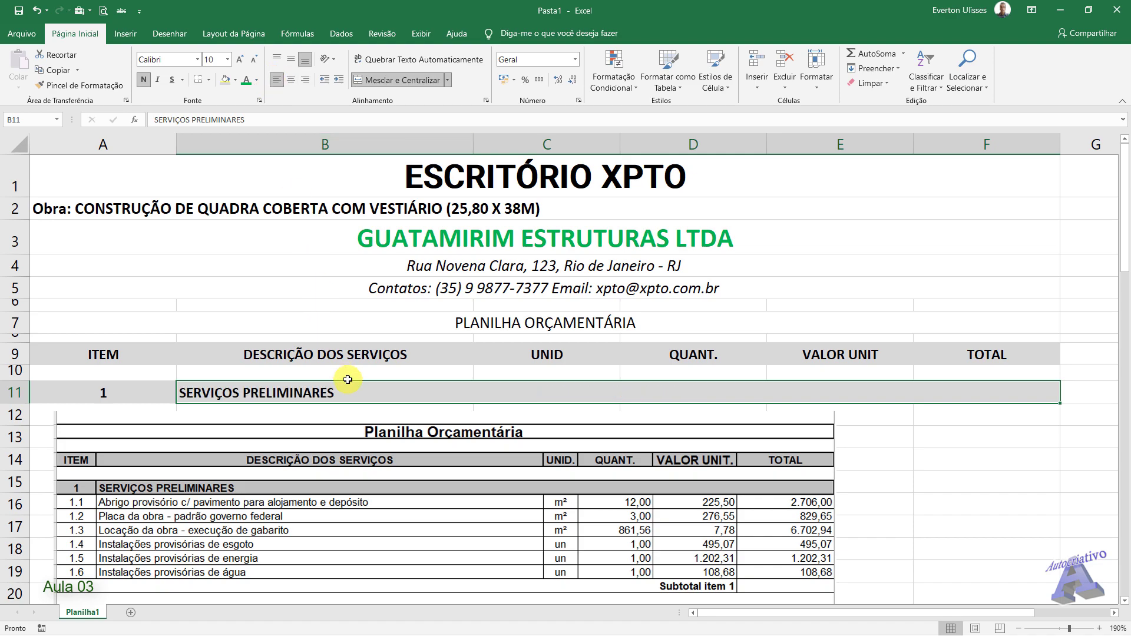
click(276, 305)
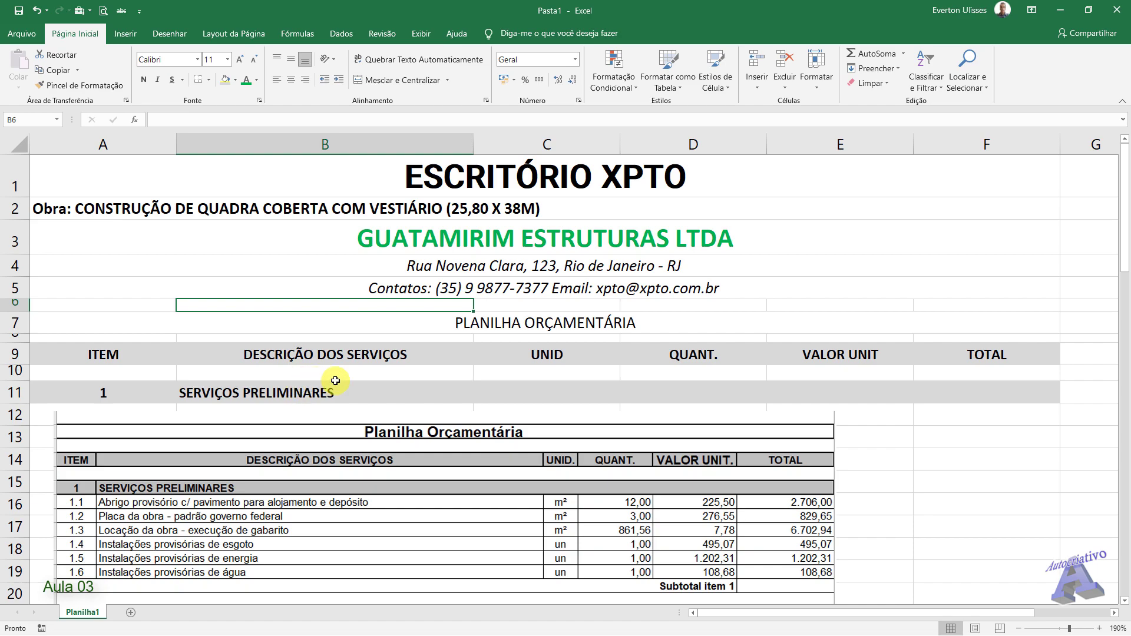
Step: Make the PLANILHA ORÇAMENTÁRIA title in row 7 bold
click(466, 325)
click(143, 80)
click(524, 288)
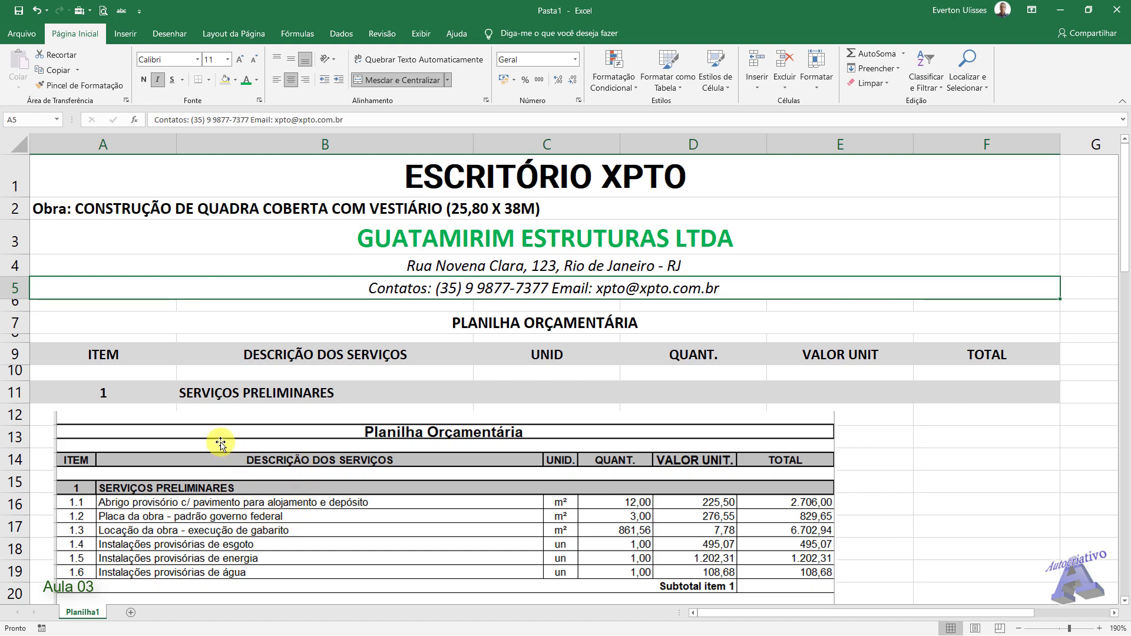
Step: Move the reference picture clear of column A, and enter item numbers 1.1 in A12 and 1.2 in A13
drag(235, 492, 469, 348)
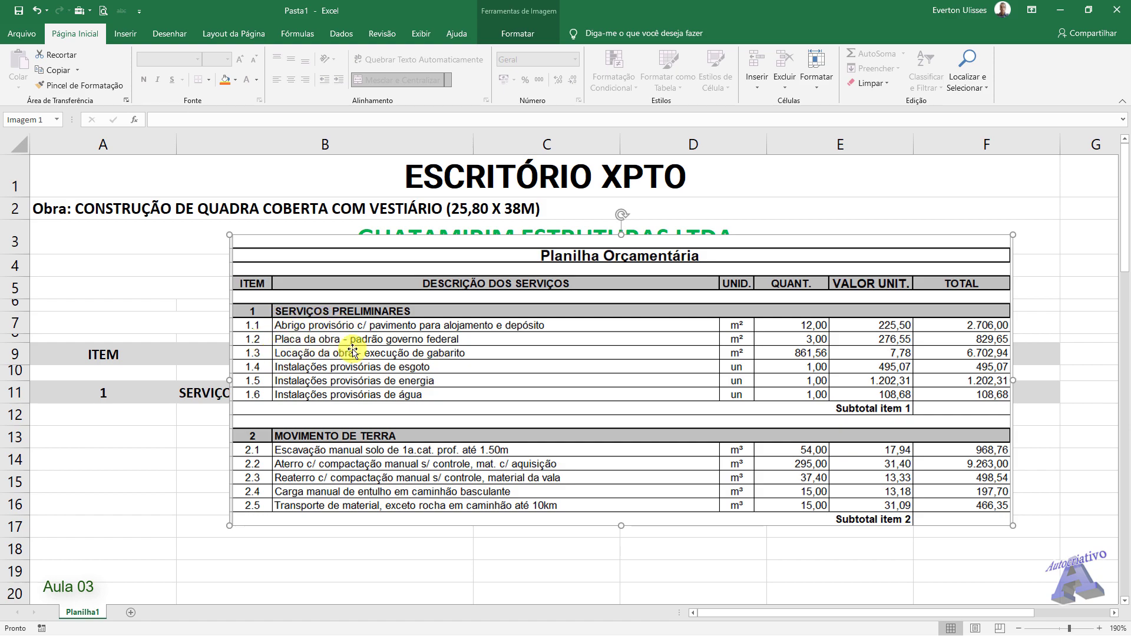
drag(303, 351, 254, 368)
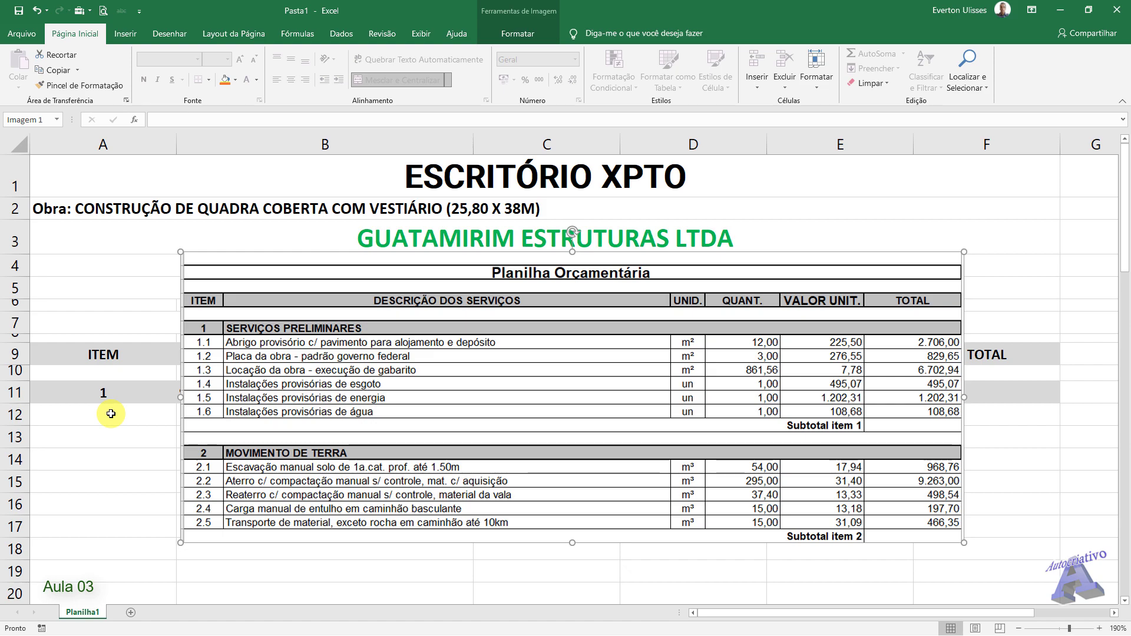
click(95, 413)
text(1.1)
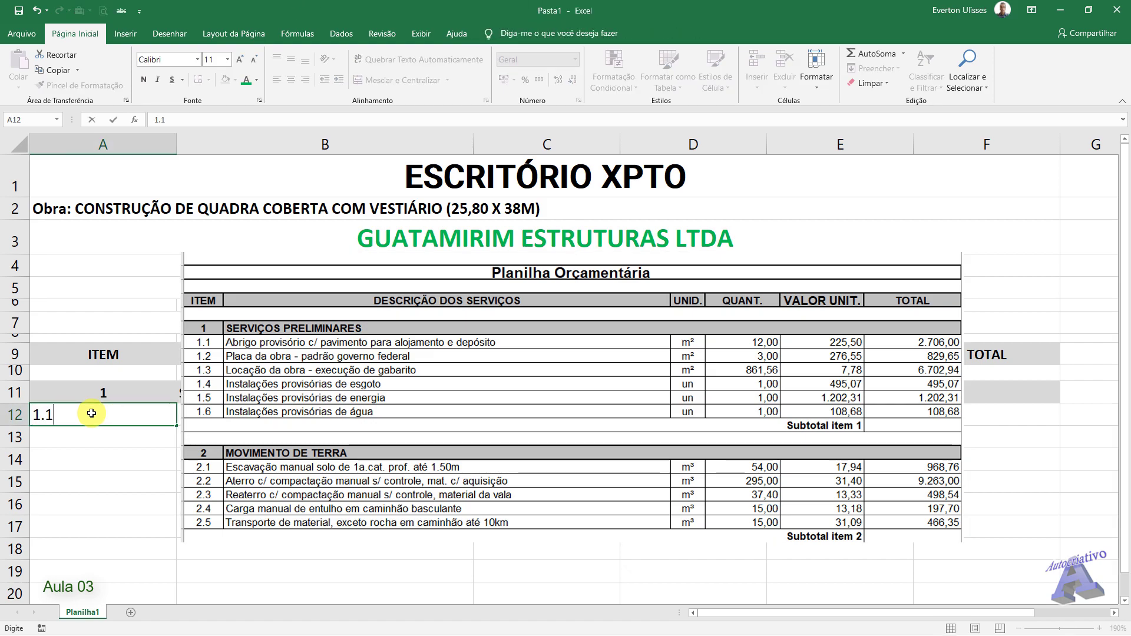
key(Return)
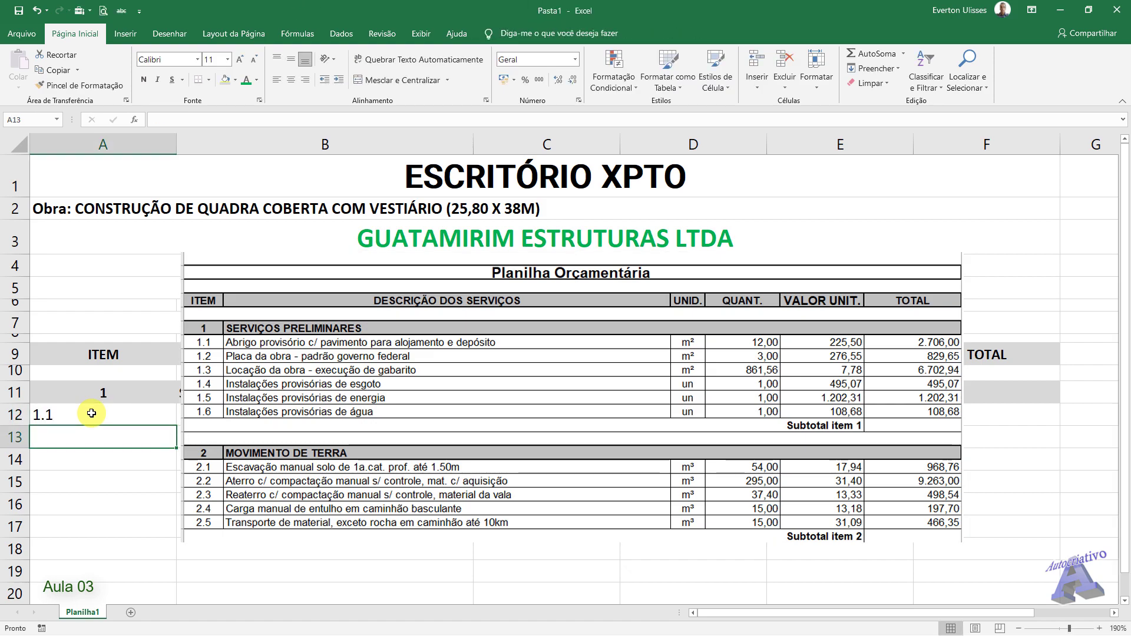
text(1.2)
key(Return)
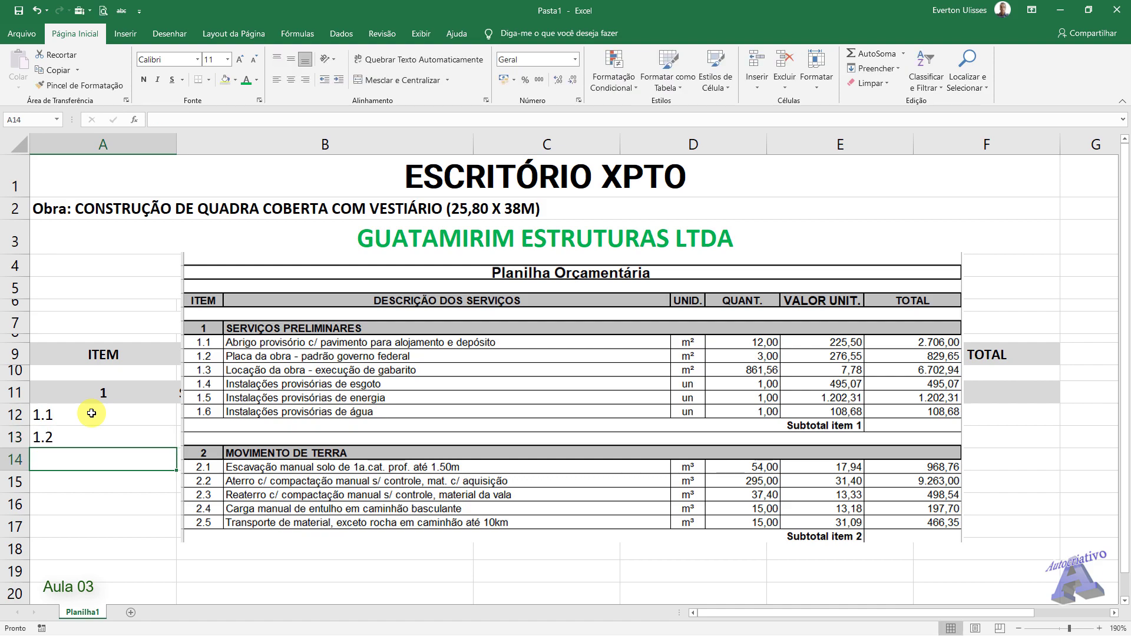
Step: Fill the item numbers from A12 down to 1.6 in A17 and center them
click(91, 413)
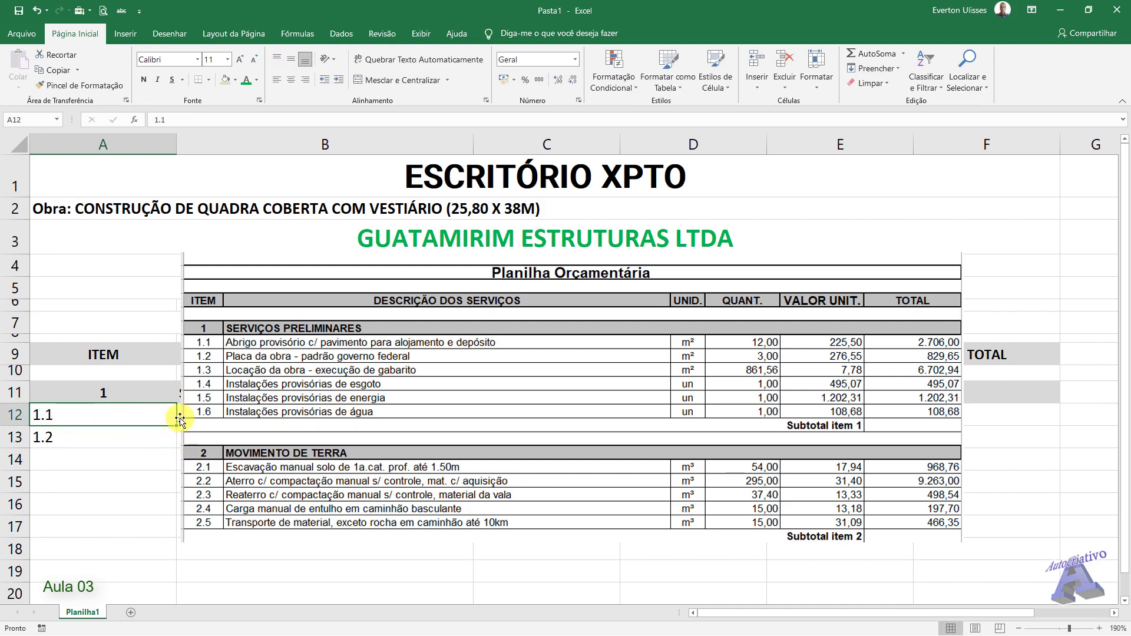
drag(178, 425, 167, 532)
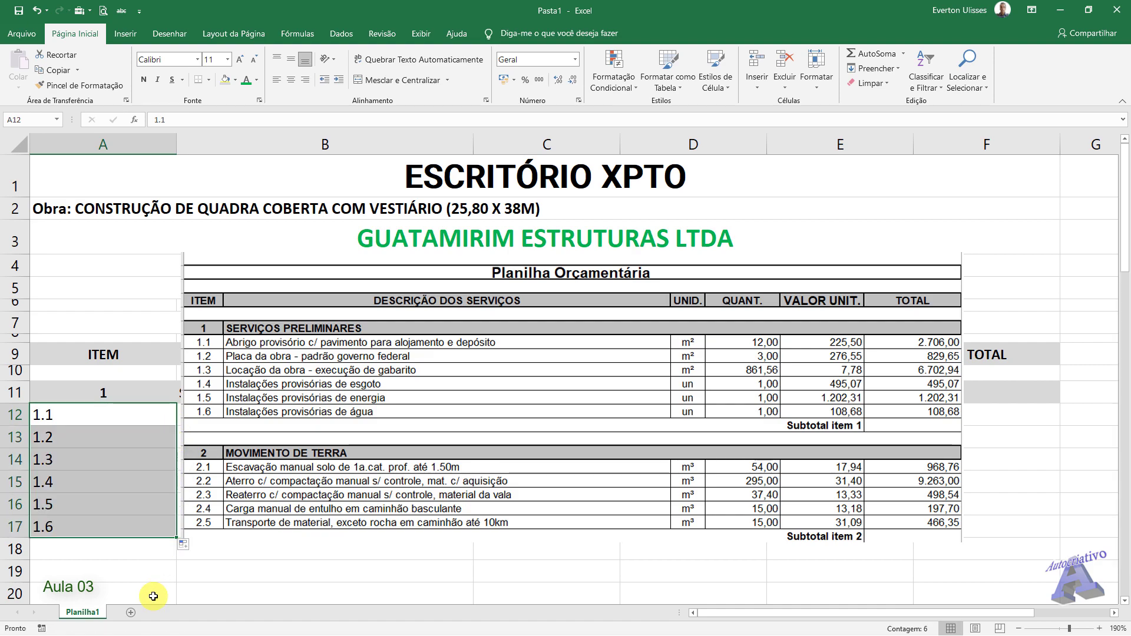
click(292, 84)
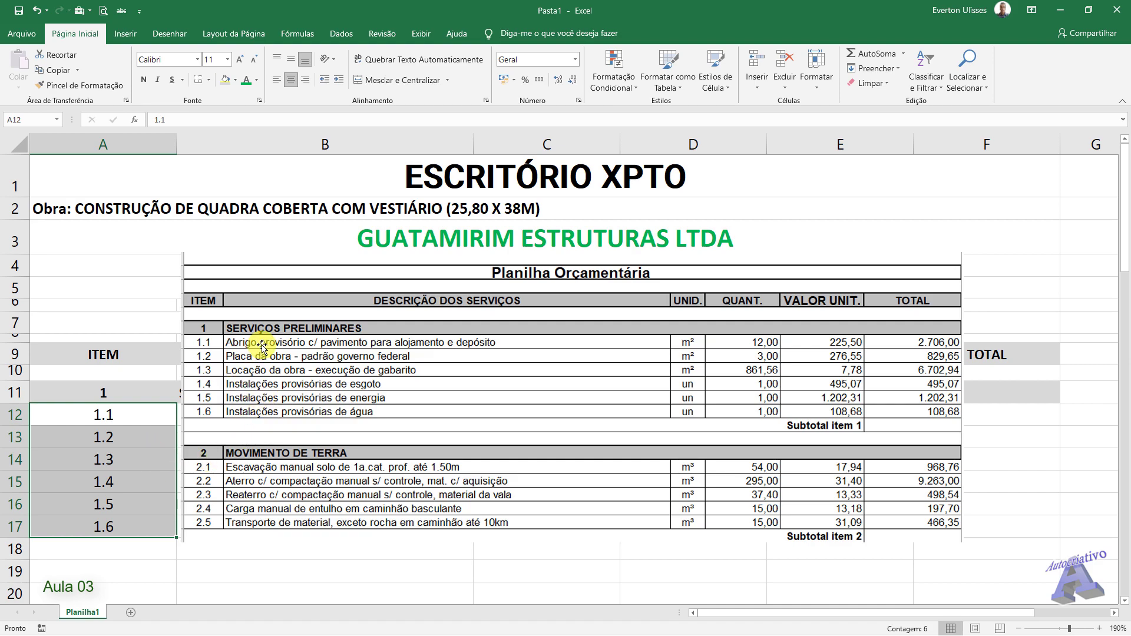
Step: Move the reference picture below the item rows, narrow column A around the item numbers, and widen column B so each description fits one line
drag(262, 348, 447, 268)
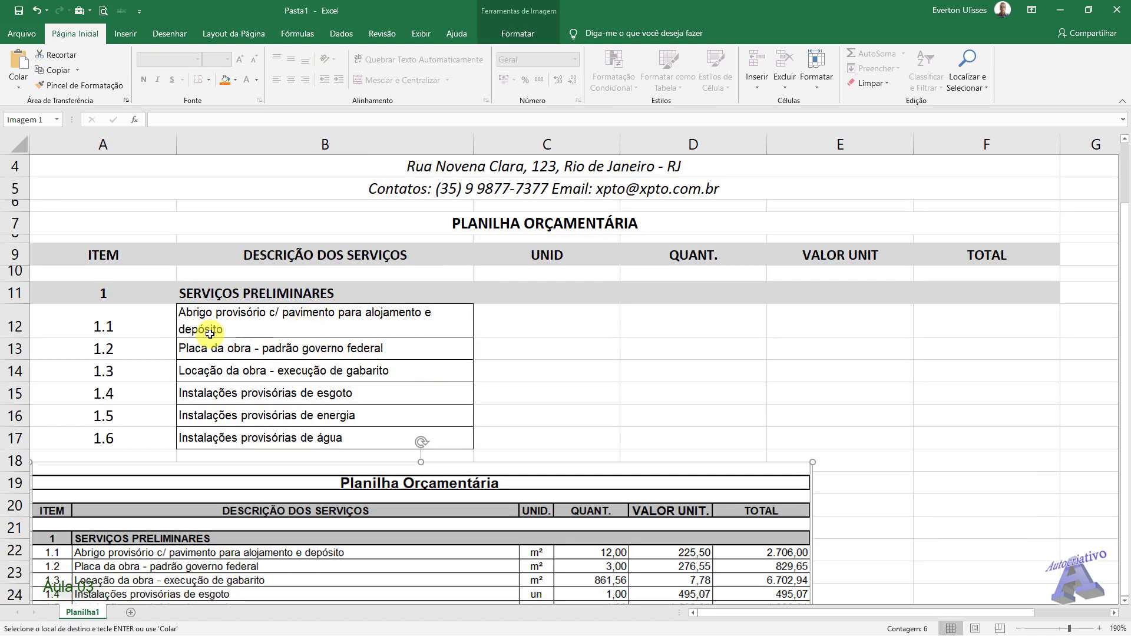
drag(174, 152, 70, 155)
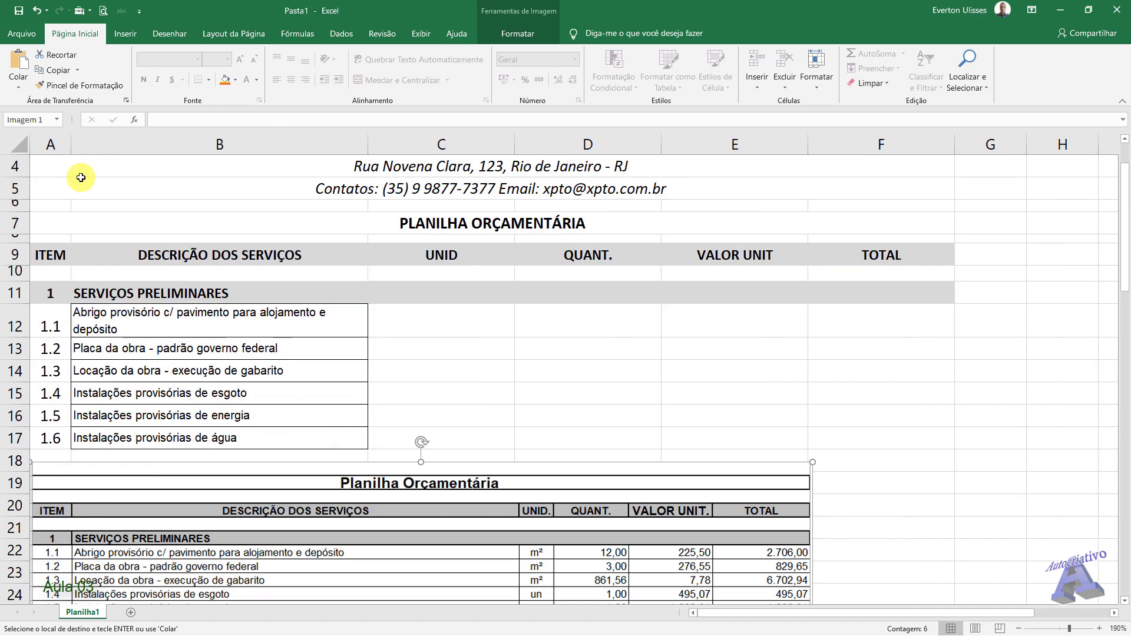
drag(368, 144, 521, 189)
click(136, 339)
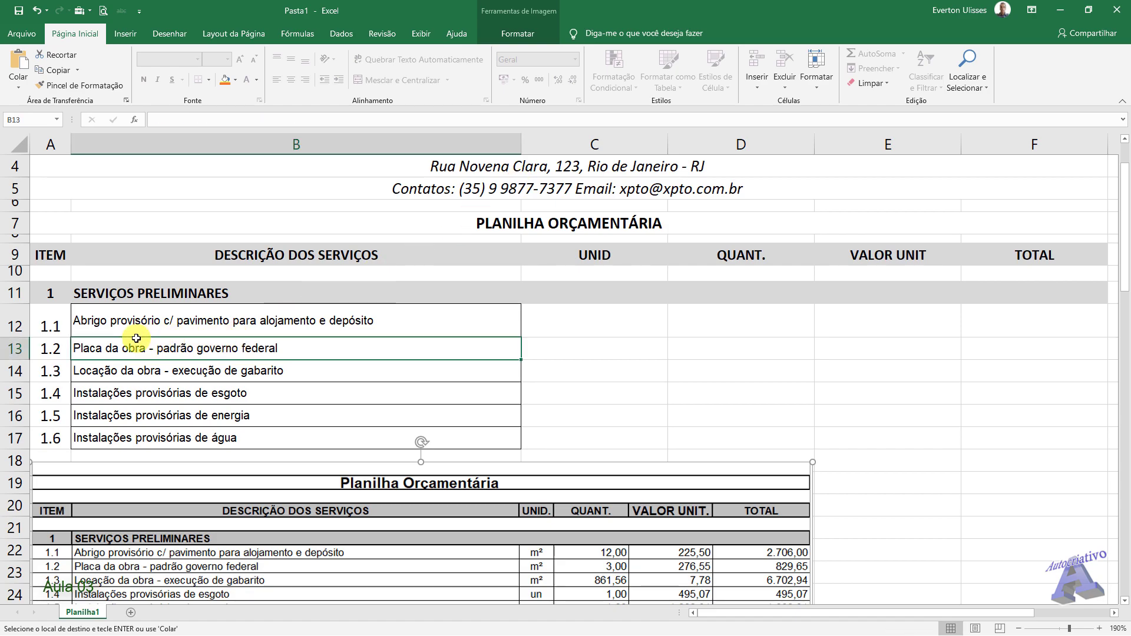
Step: Give rows 12 to 17 the same single-line height
drag(15, 324, 15, 436)
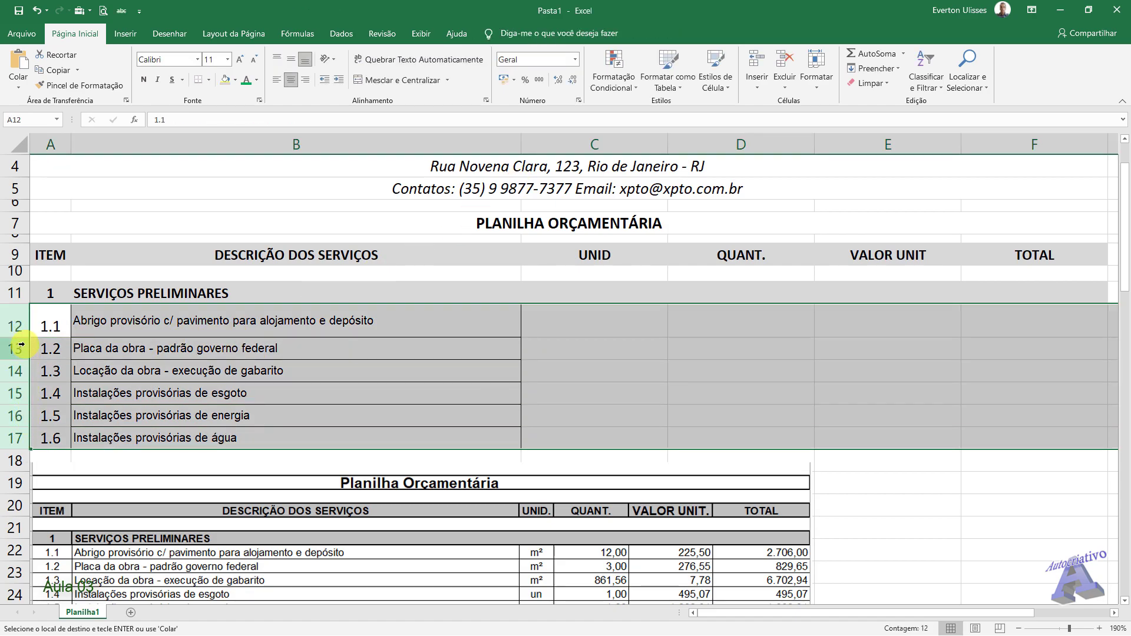
click(29, 323)
drag(14, 325, 13, 442)
drag(20, 336, 19, 326)
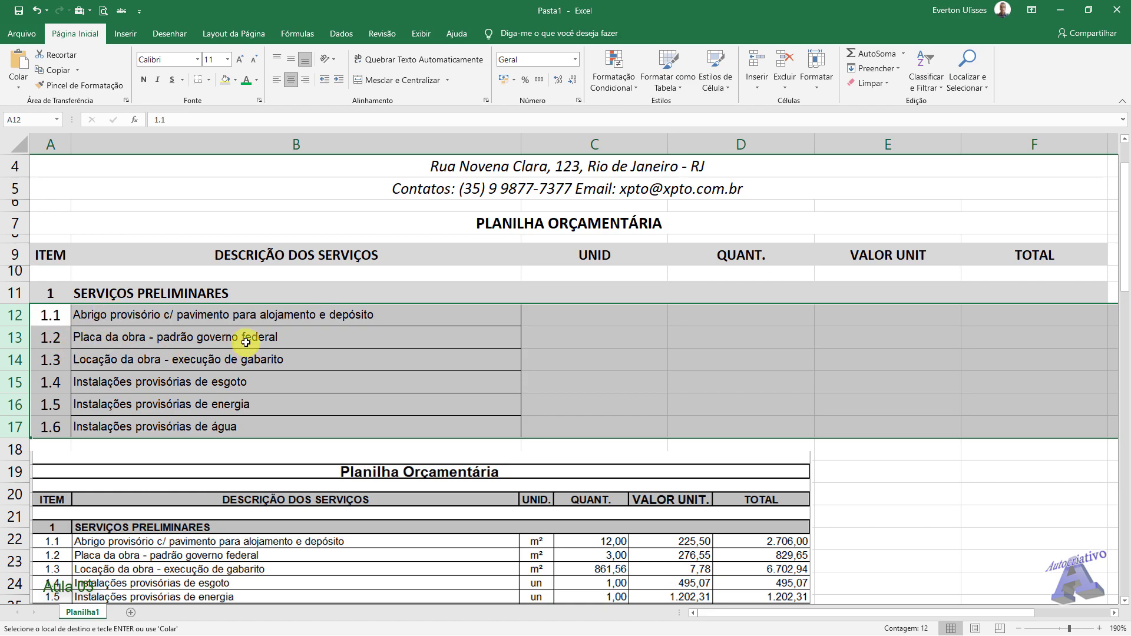
click(289, 340)
click(464, 323)
click(455, 358)
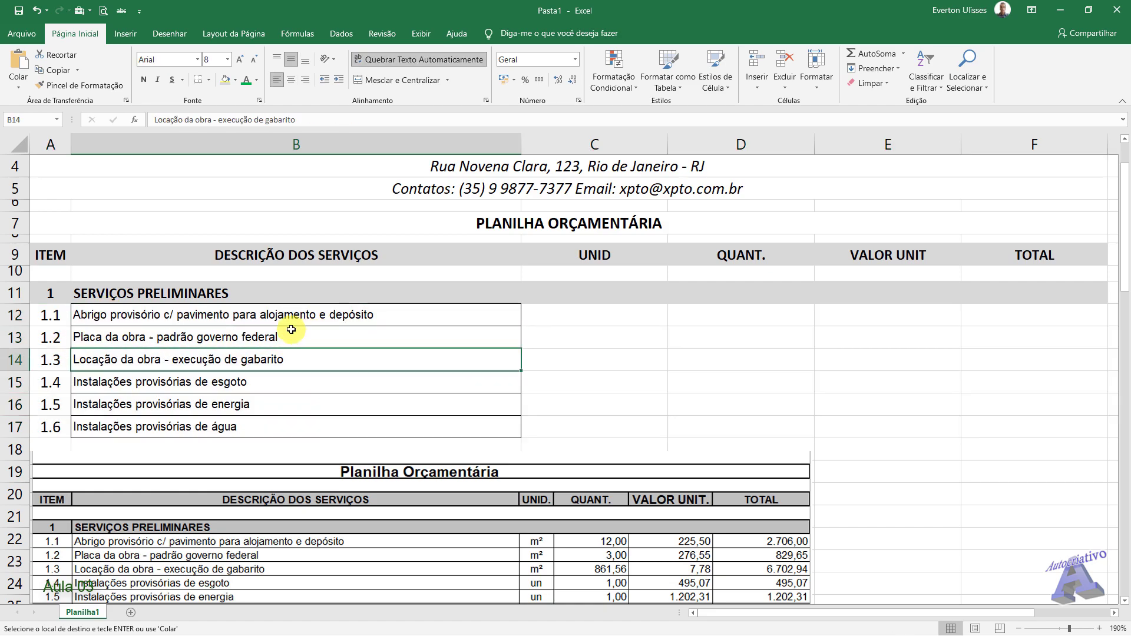
Step: Try copying the formatting of A12 to the descriptions in B12:B17 with the Format Painter and left-aligning them
click(56, 316)
click(79, 85)
mouse_move(94, 315)
mouse_down()
mouse_move(101, 430)
mouse_move(112, 429)
mouse_up()
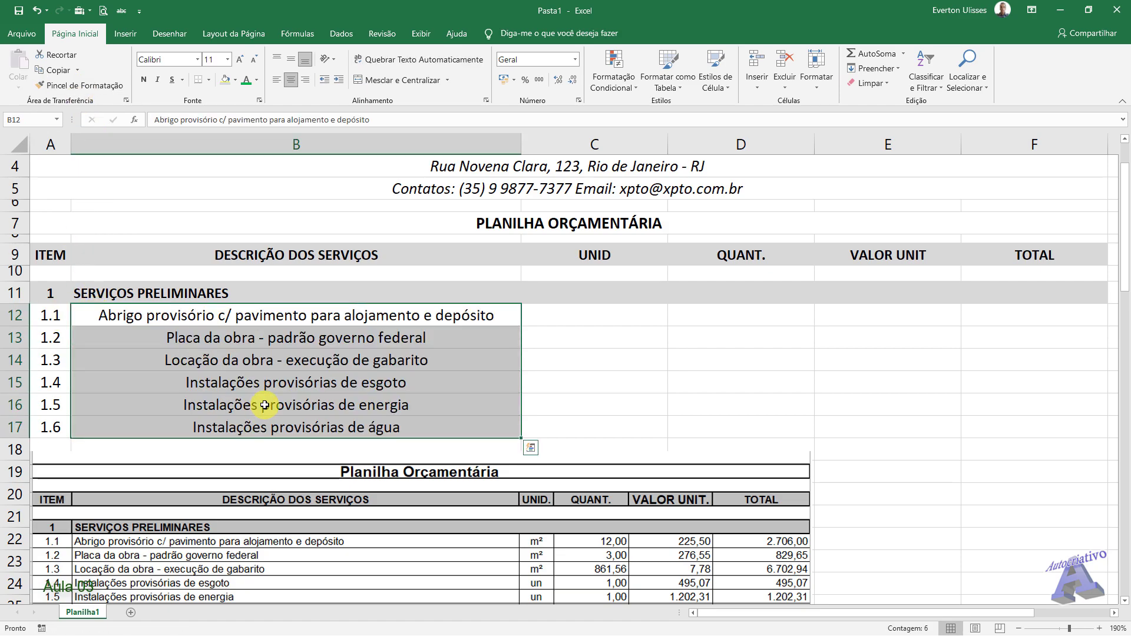
click(276, 79)
click(672, 338)
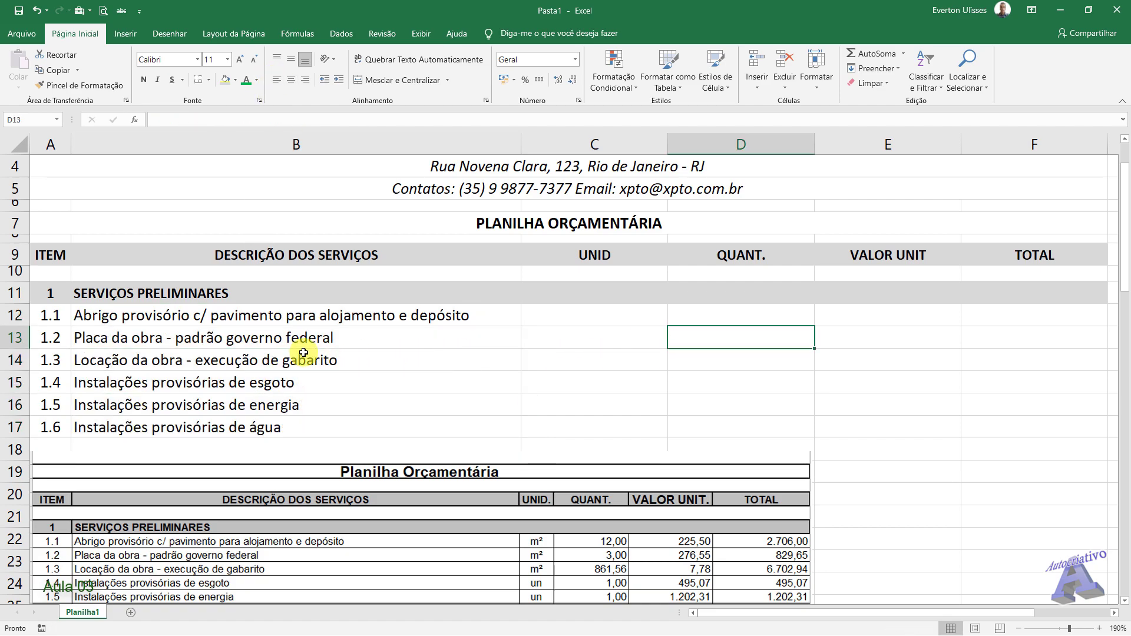
Step: Undo the left alignment and the copied formatting on the descriptions in B12:B17
click(37, 11)
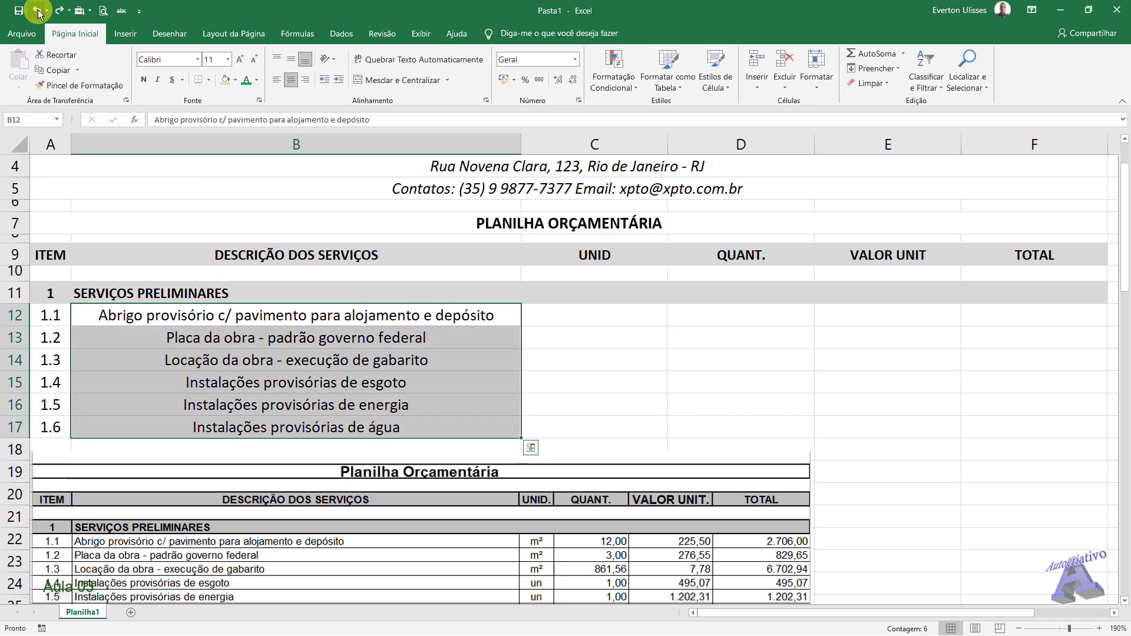
click(36, 10)
click(289, 380)
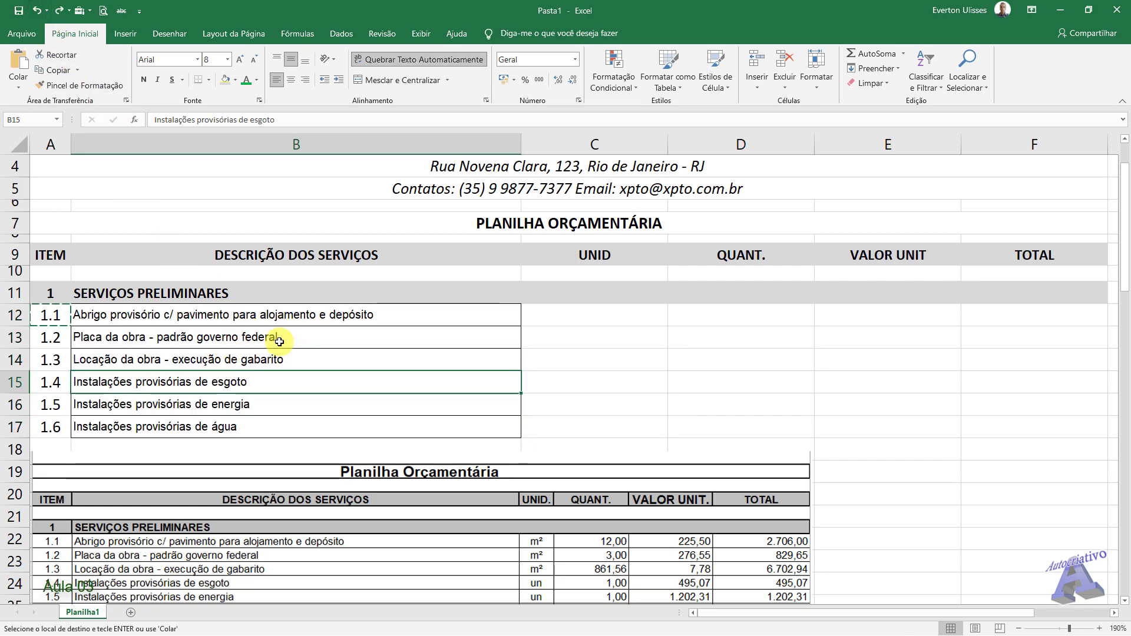
drag(293, 321, 365, 416)
click(378, 365)
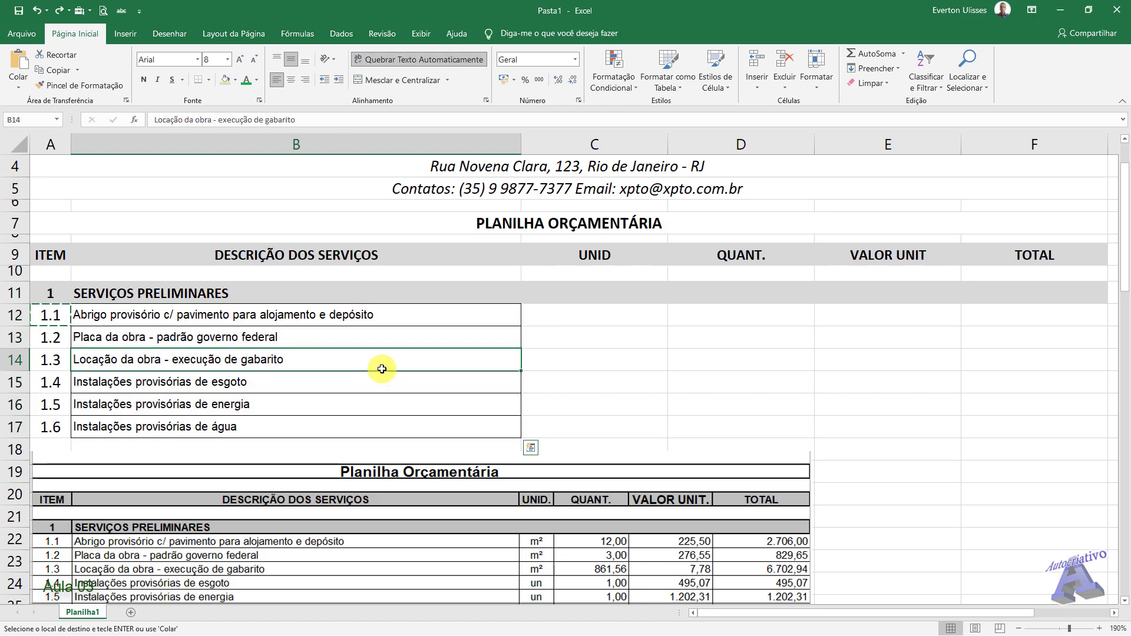
click(591, 332)
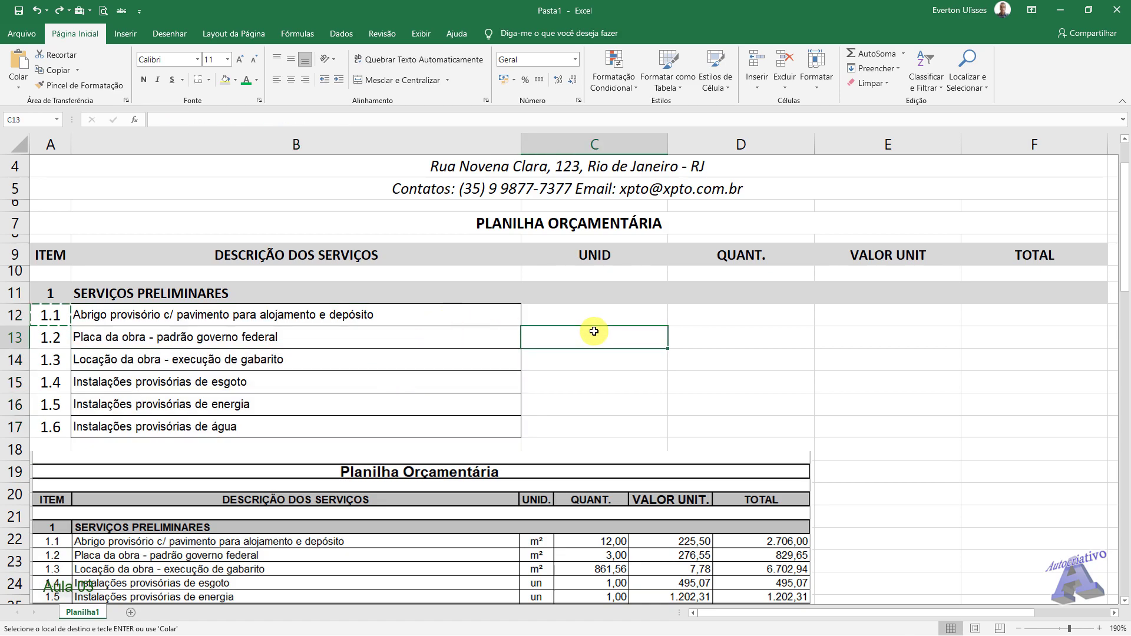
click(740, 318)
click(516, 326)
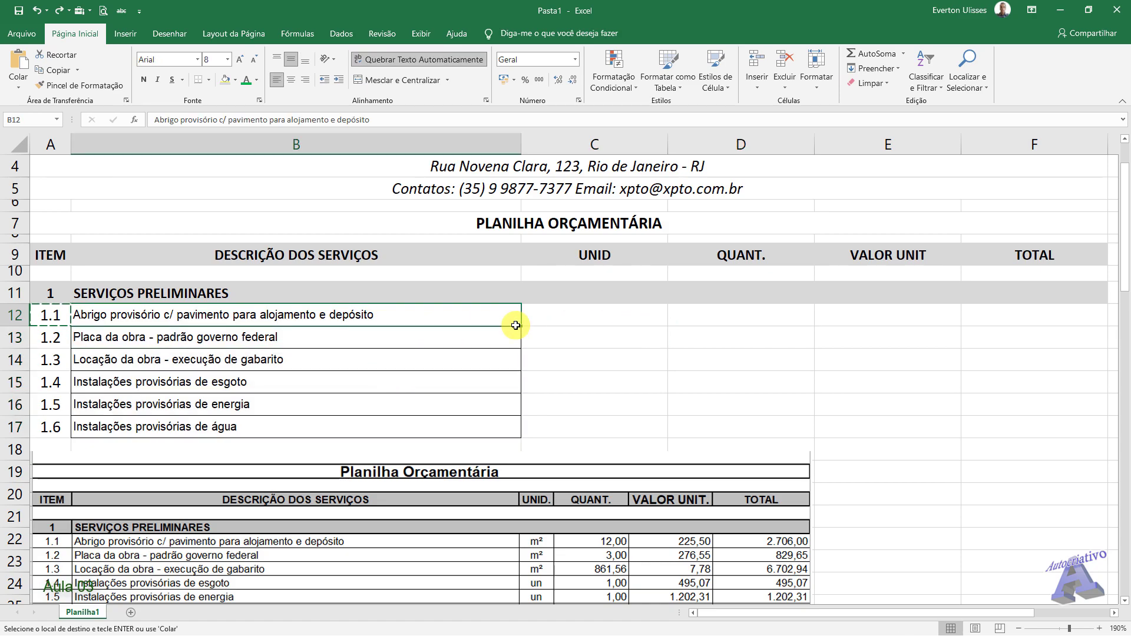
click(643, 354)
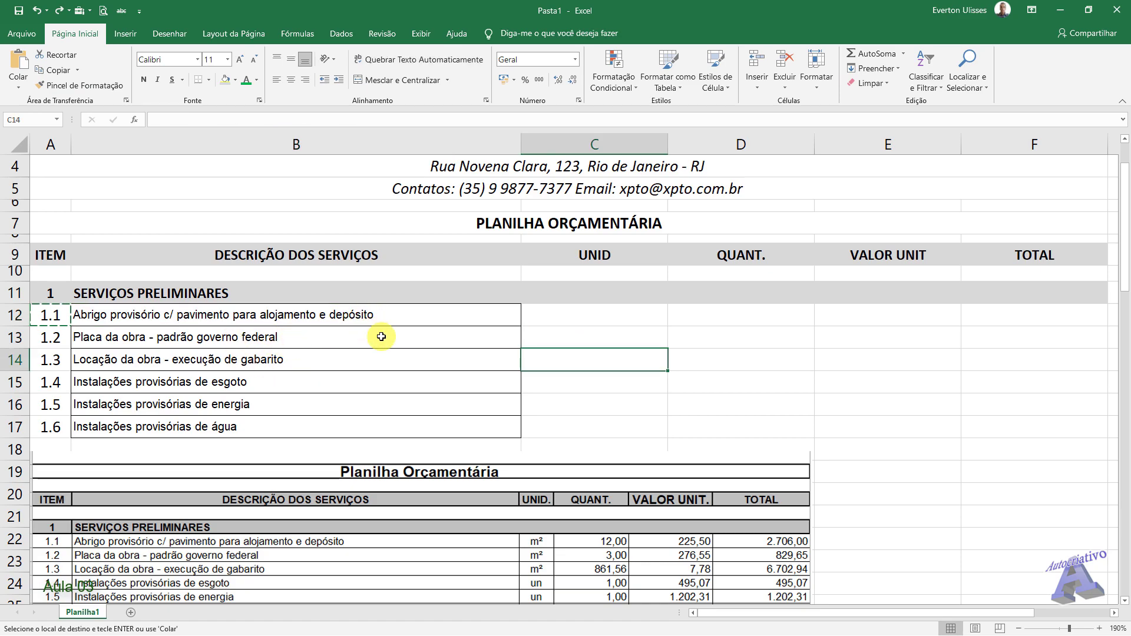
click(124, 319)
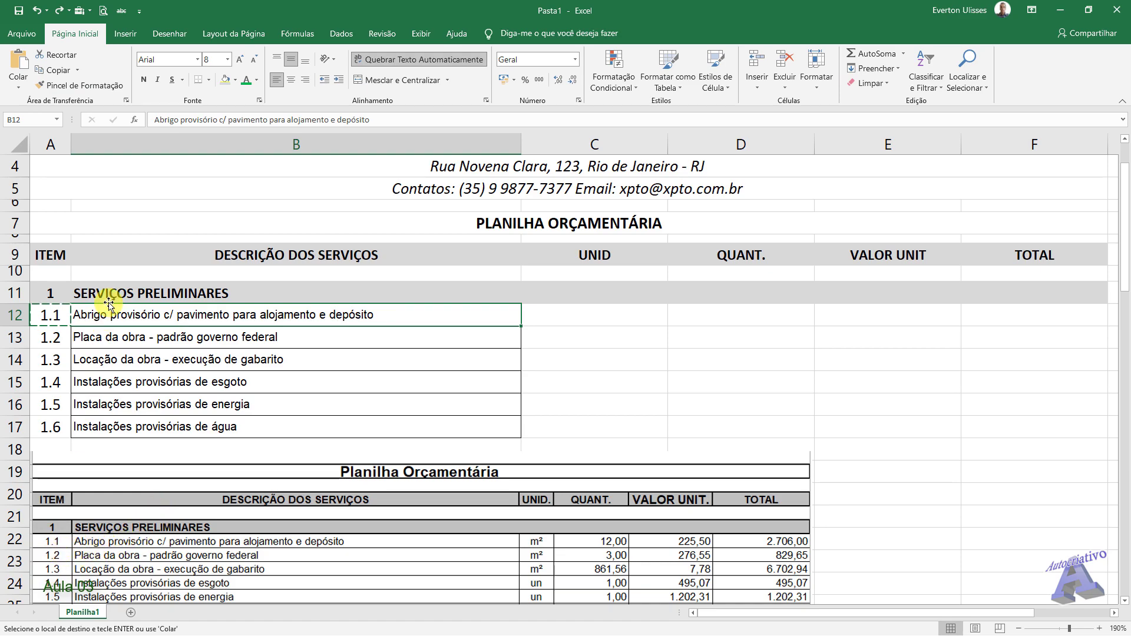
Step: Copy the formatting of A12 to the descriptions in B12:B17 with the Format Painter
click(52, 315)
click(78, 85)
drag(82, 314, 109, 422)
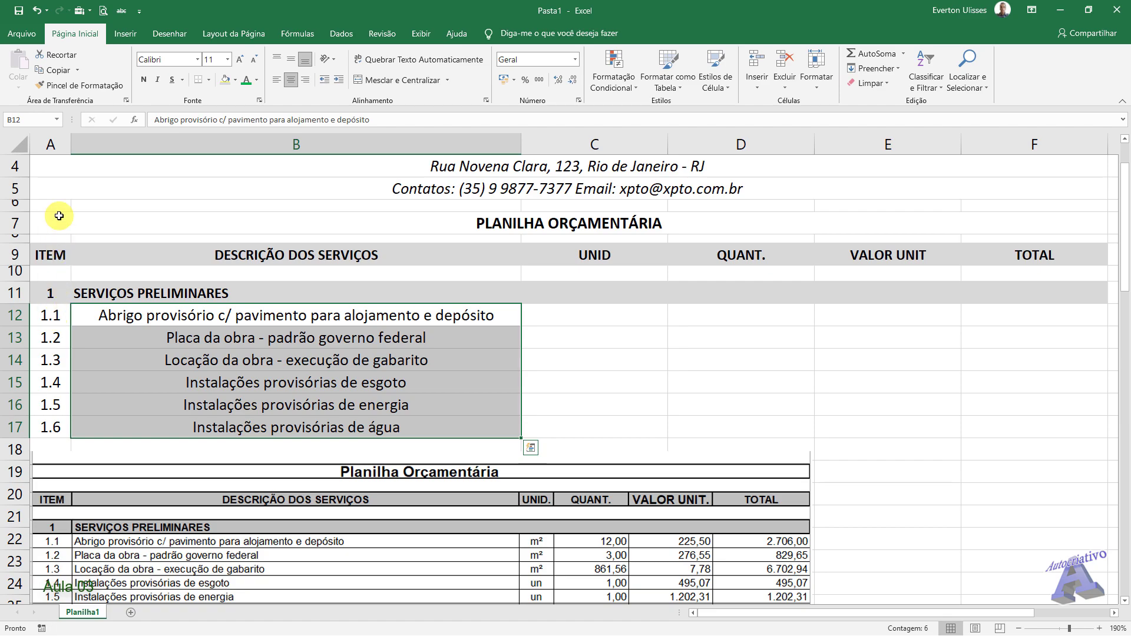
Step: Widen column A and left-align the descriptions in B12:B17
drag(71, 146, 112, 165)
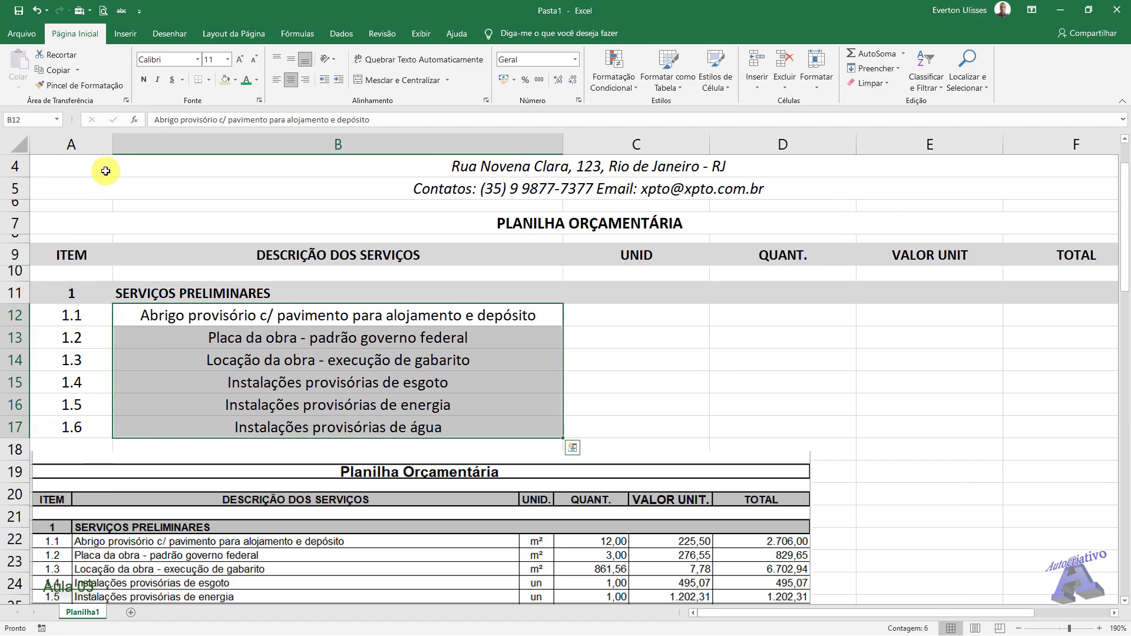
drag(94, 311, 90, 410)
drag(255, 321, 262, 427)
drag(195, 314, 193, 426)
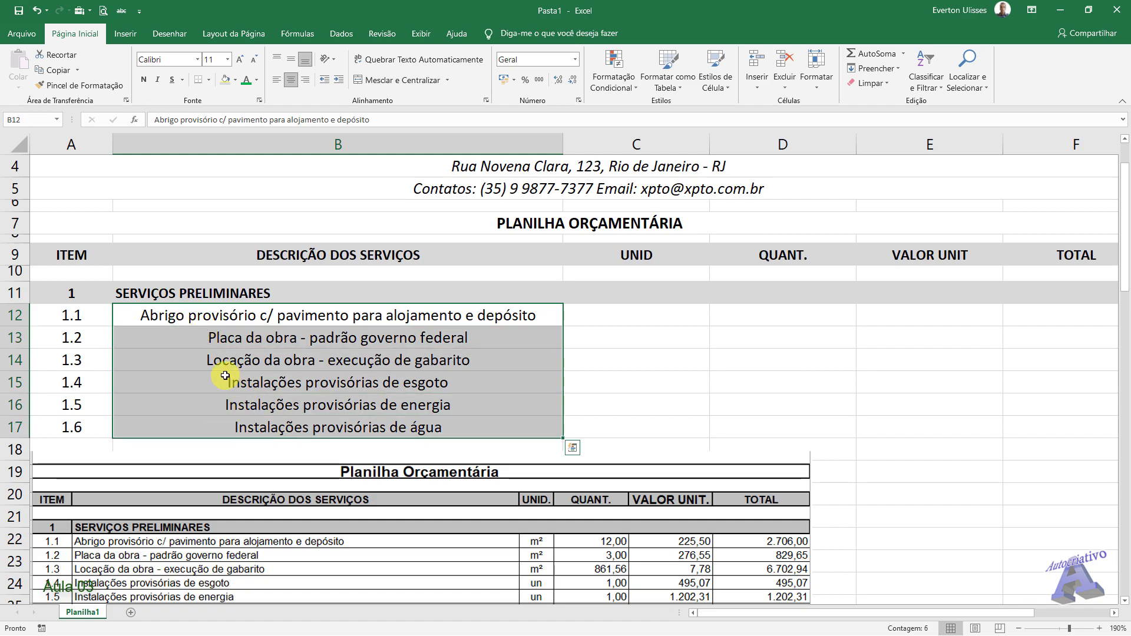
click(277, 80)
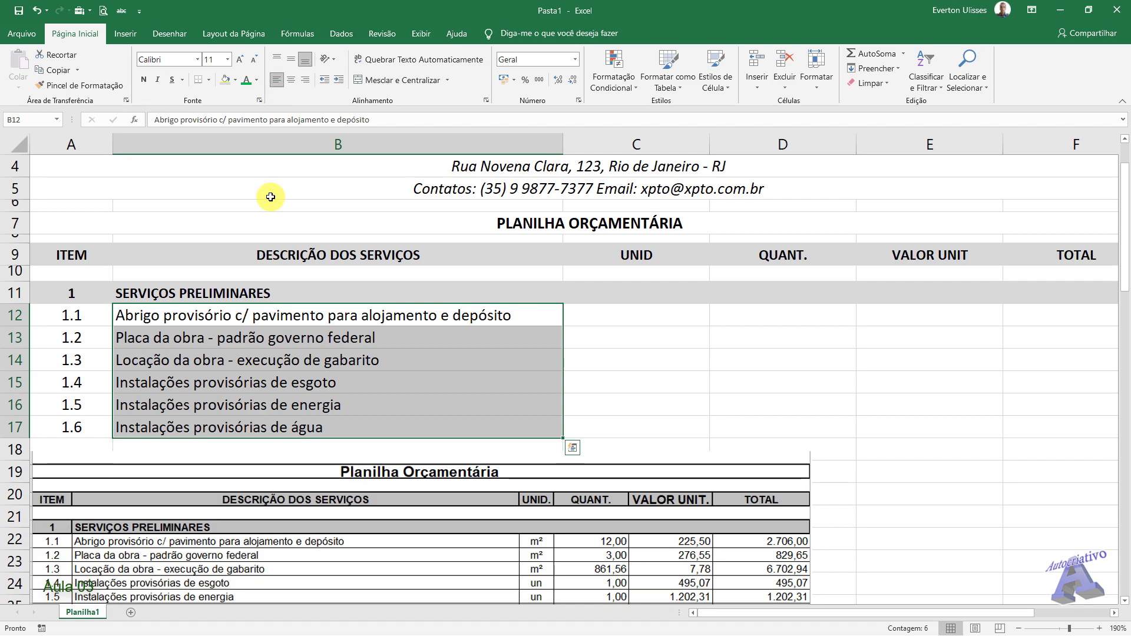
click(302, 338)
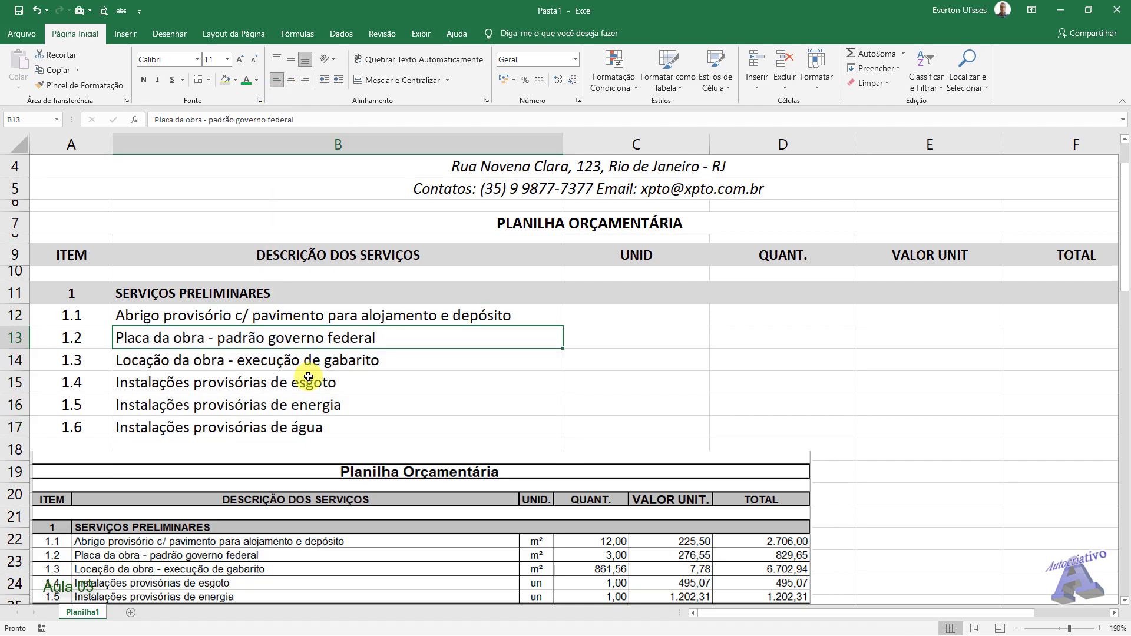
Step: Fit column B closely around the longest item description and auto-fit column A to its contents
drag(561, 146, 426, 189)
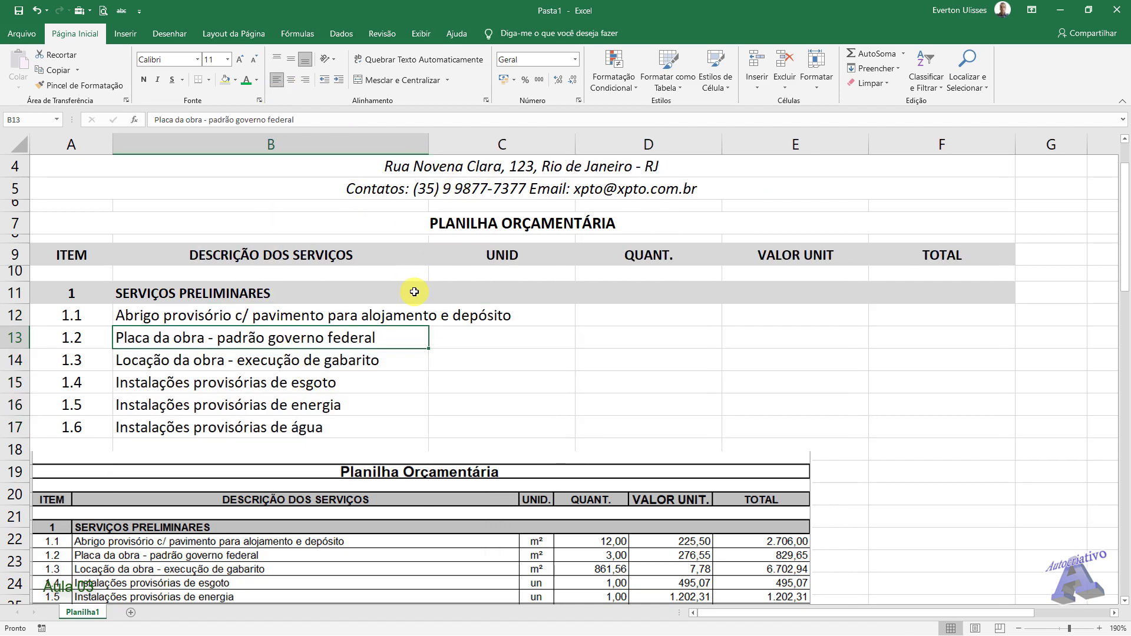
click(443, 311)
double_click(428, 141)
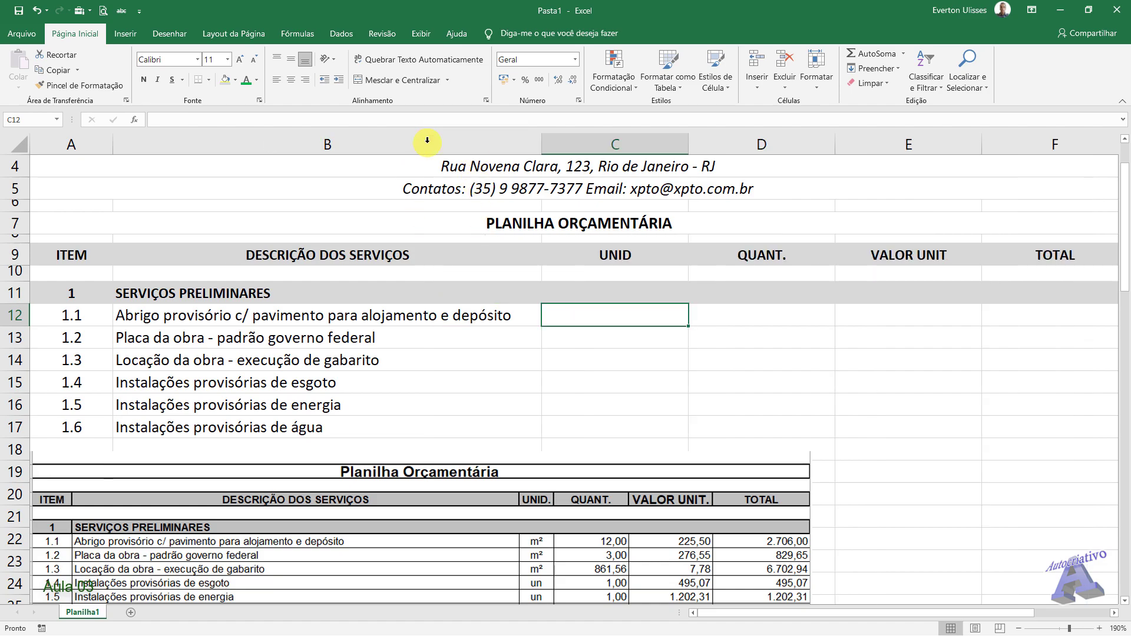
drag(541, 152, 521, 154)
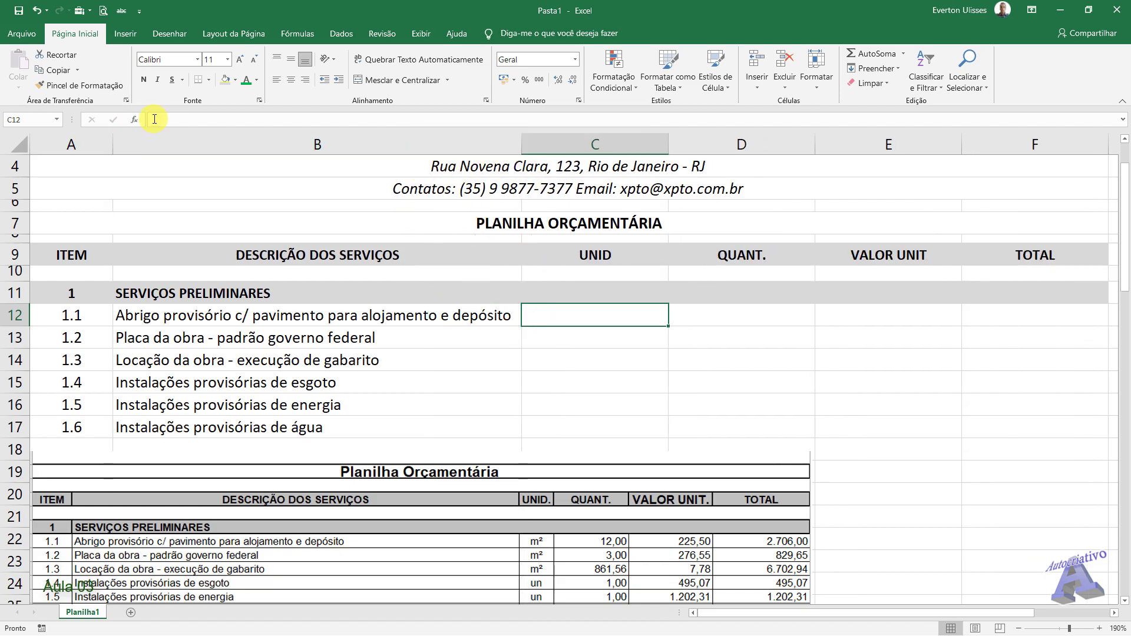
double_click(112, 147)
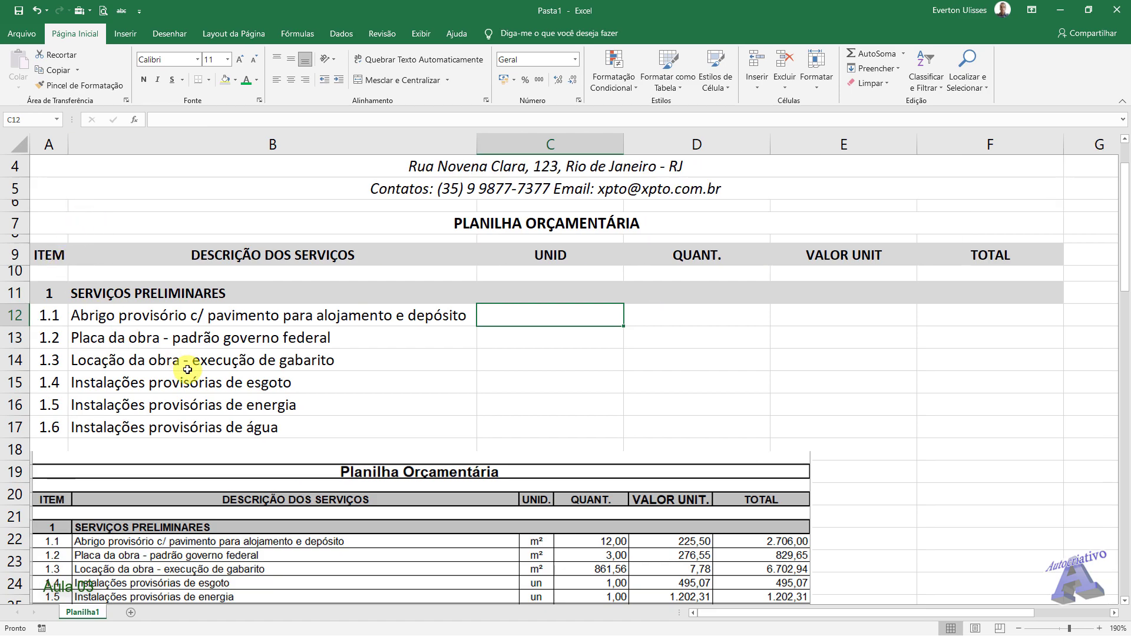
Step: Reposition the reference picture just below the item rows and enter m as the unit of item 1.1 in C12
drag(295, 503, 362, 490)
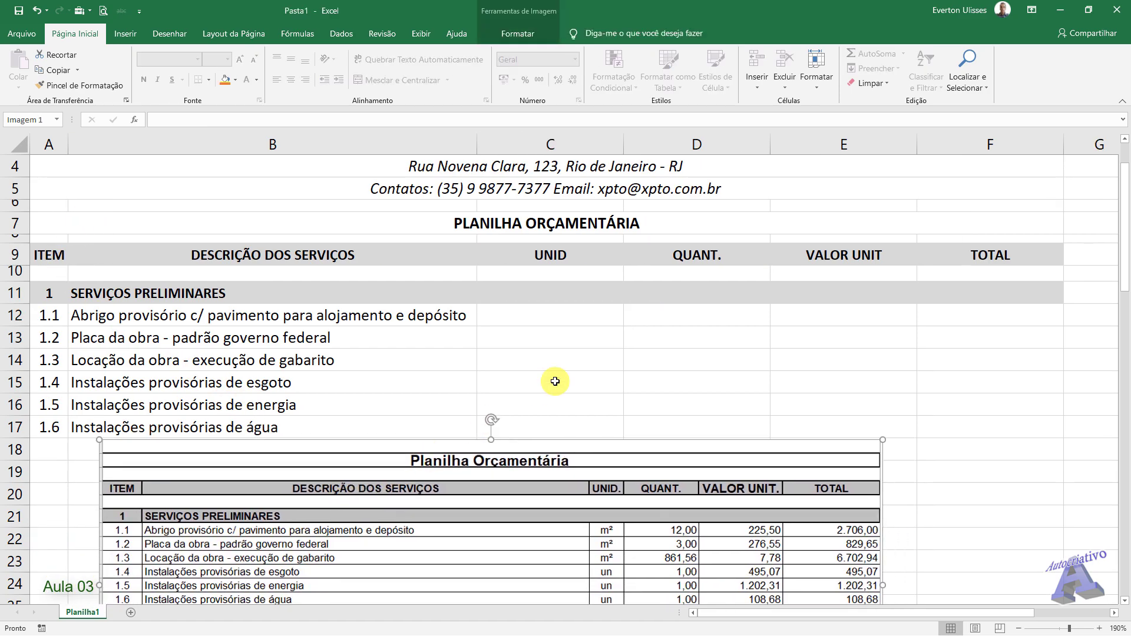
click(557, 315)
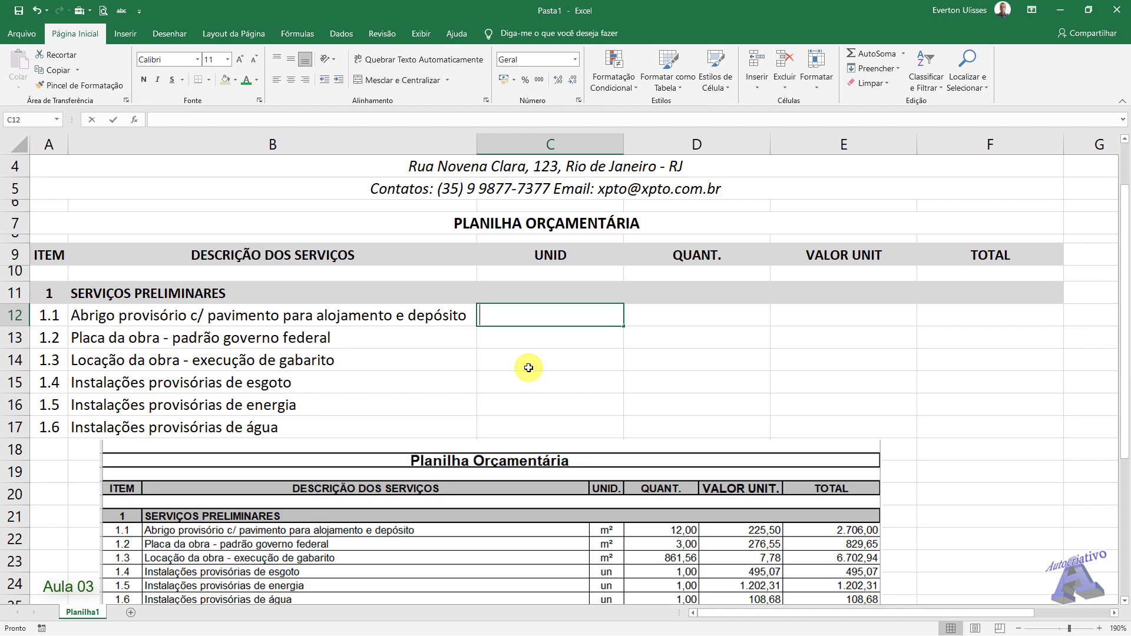
text(M)
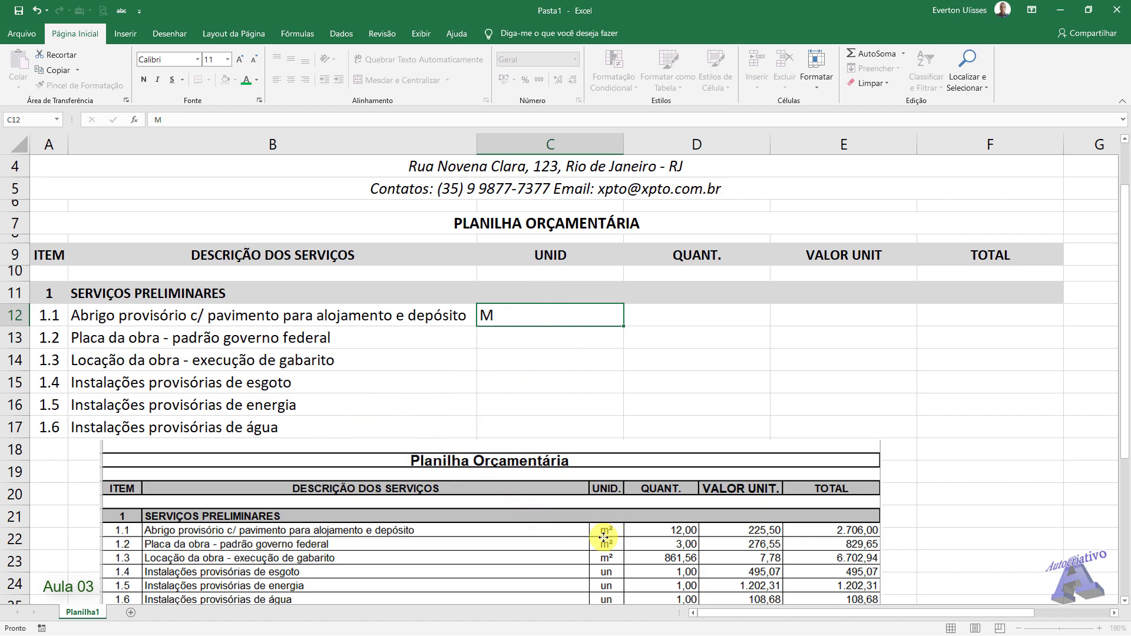
drag(606, 537, 592, 538)
click(506, 313)
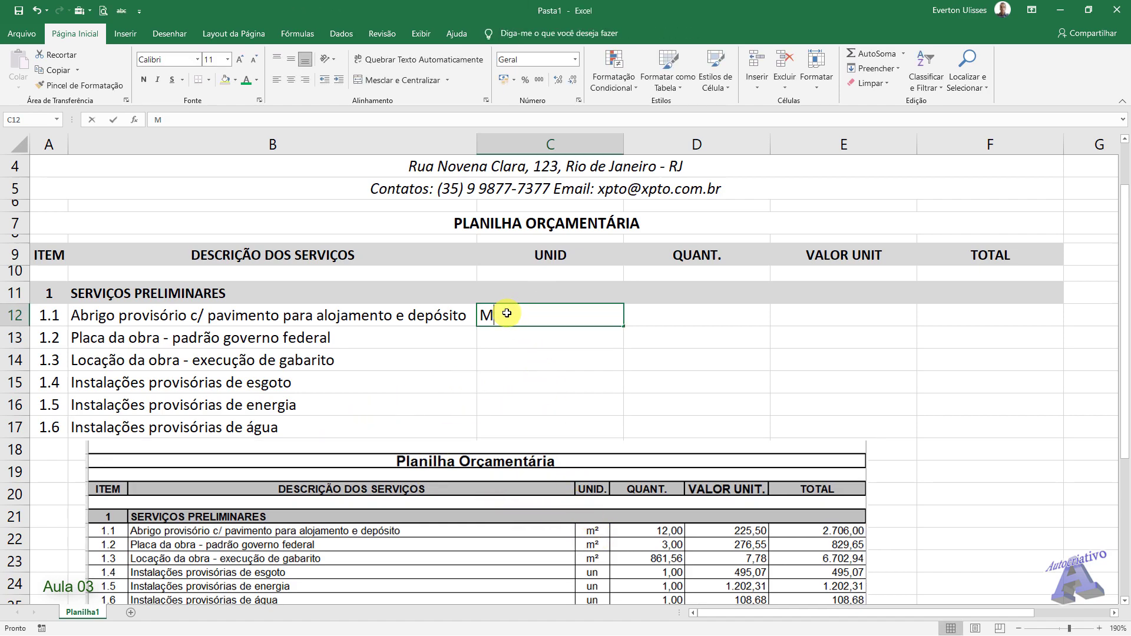
double_click(507, 314)
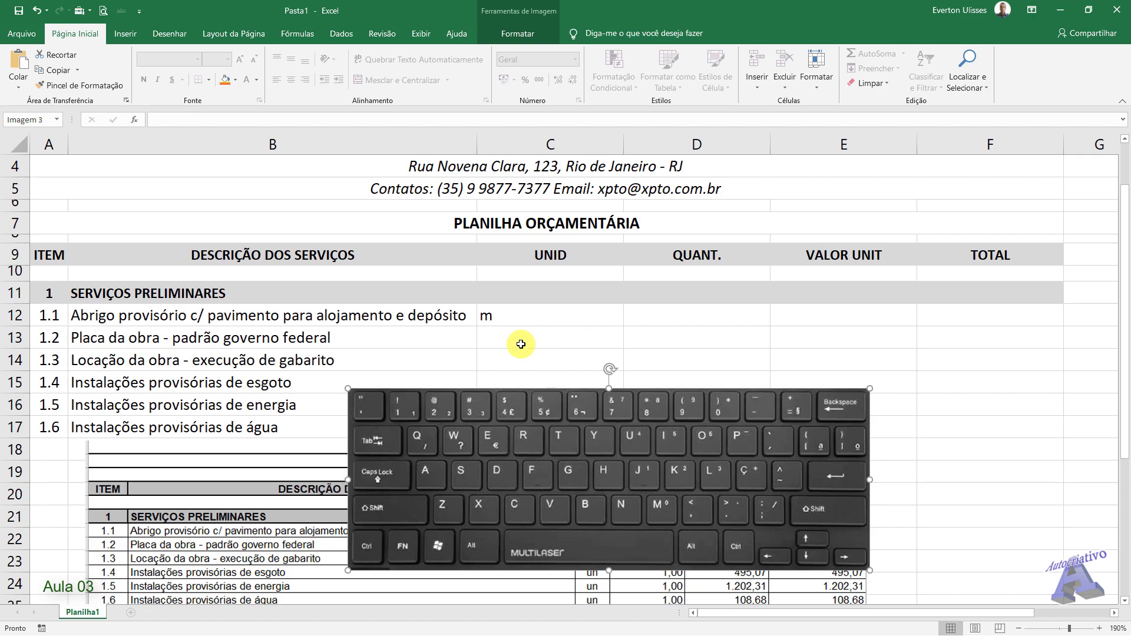
Step: Shift the keyboard picture slightly and complete the unit in C12 as m²
drag(483, 404, 518, 389)
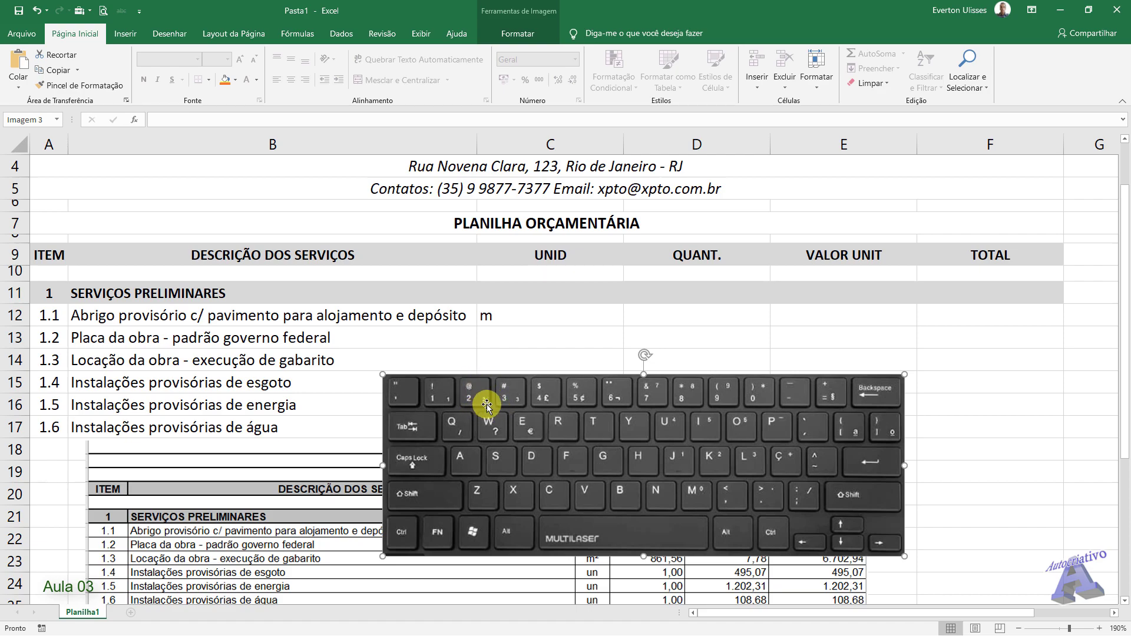
click(508, 317)
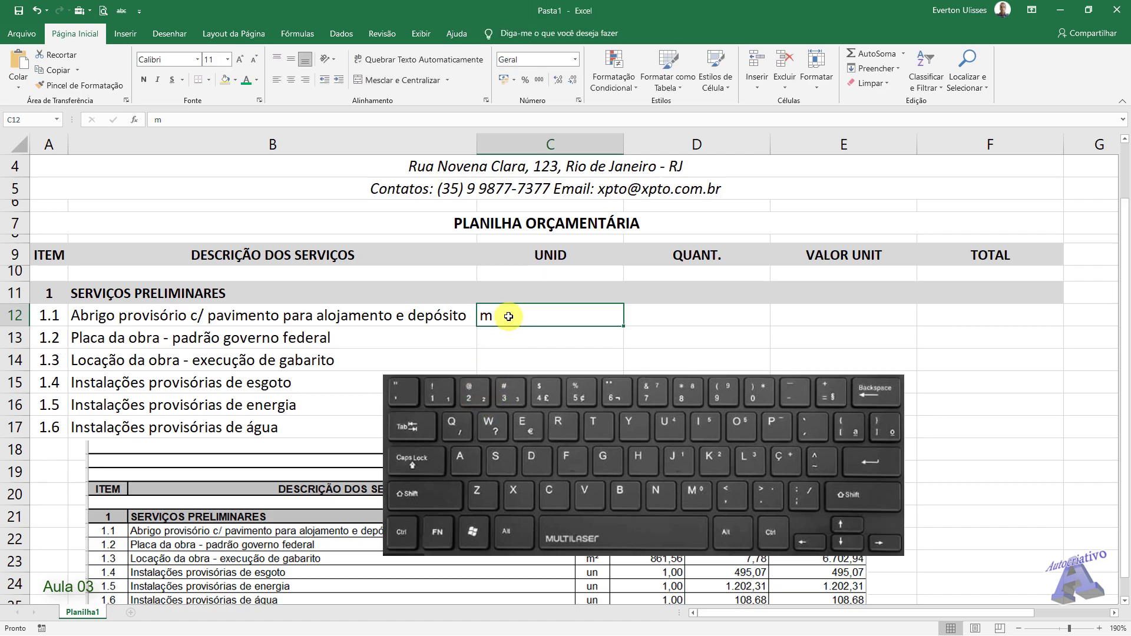
double_click(508, 316)
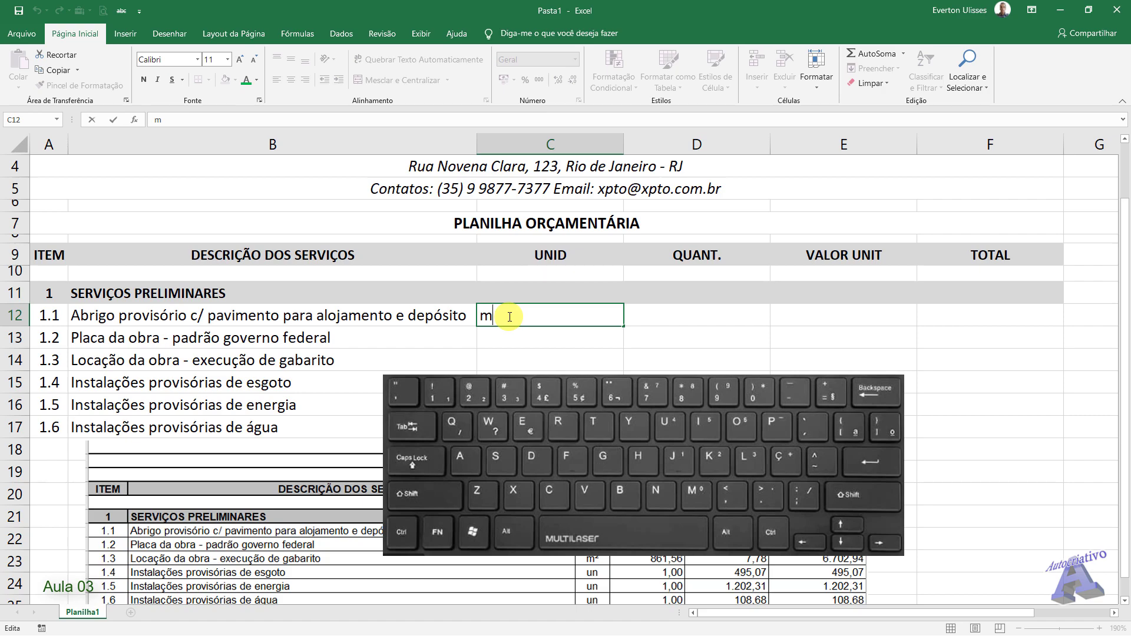
click(801, 336)
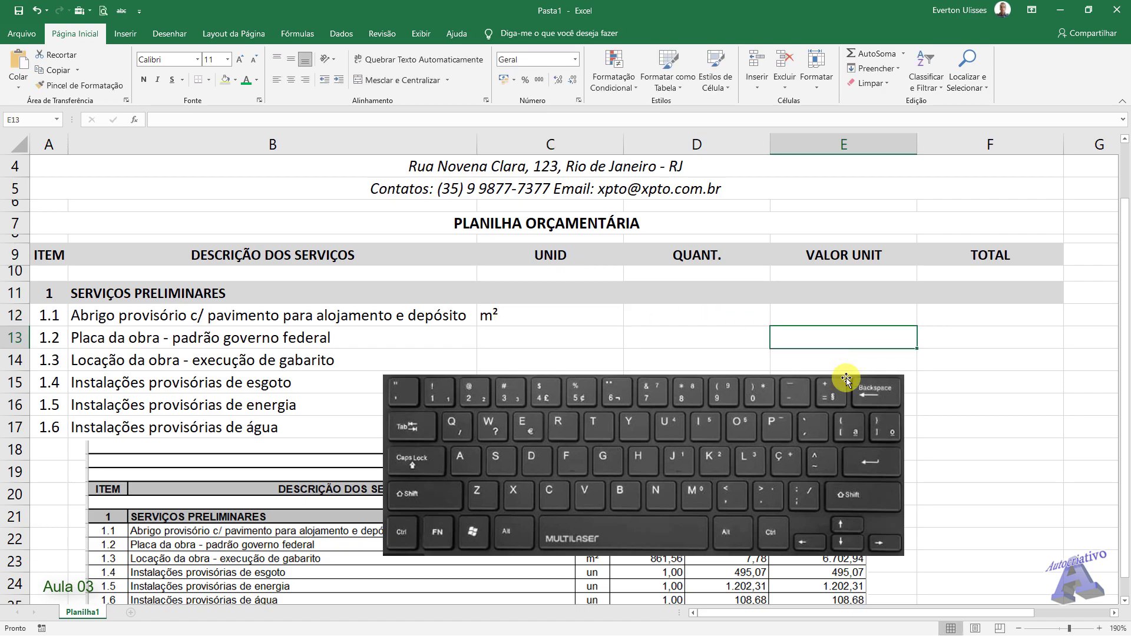
Step: Delete the keyboard picture and move the reference picture up so that items 1.1 to 1.6 can be read
click(581, 406)
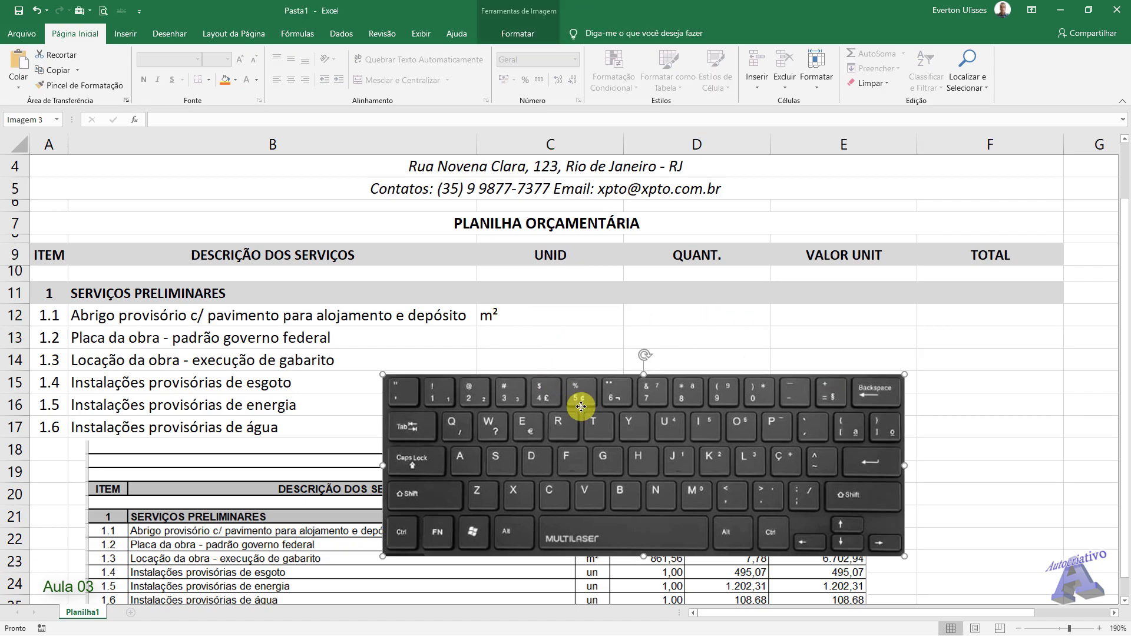
key(Delete)
key(Left)
key(Left)
key(Up)
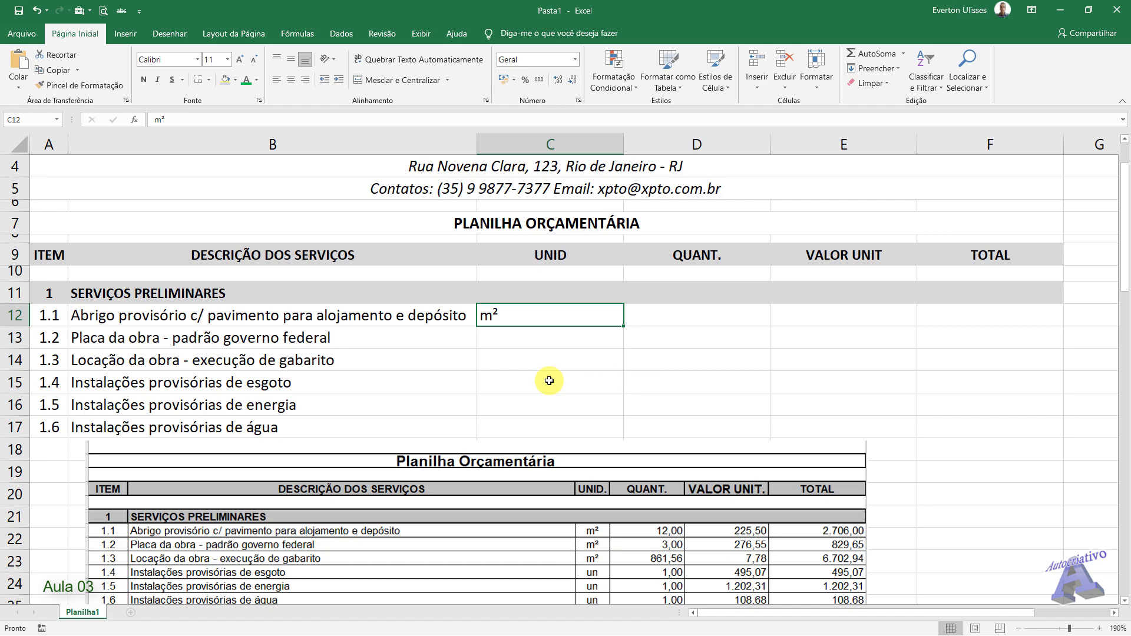
drag(594, 508, 583, 470)
key(Escape)
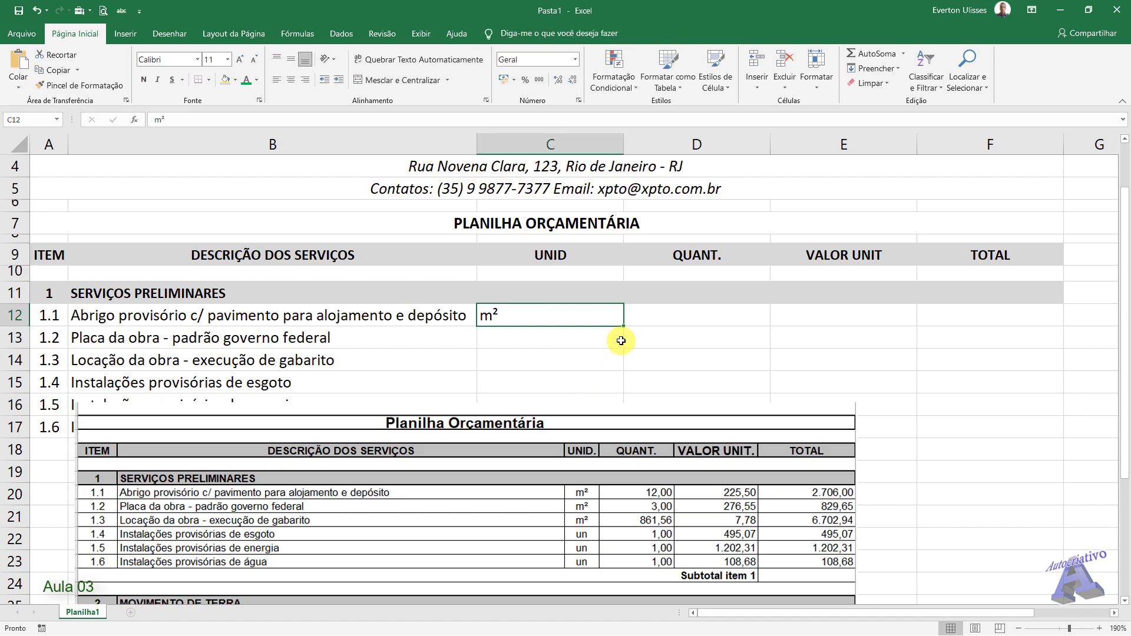
Step: Try filling the unit from C12 down to C14, and clear the filled values in C13 and C14
drag(626, 327, 614, 372)
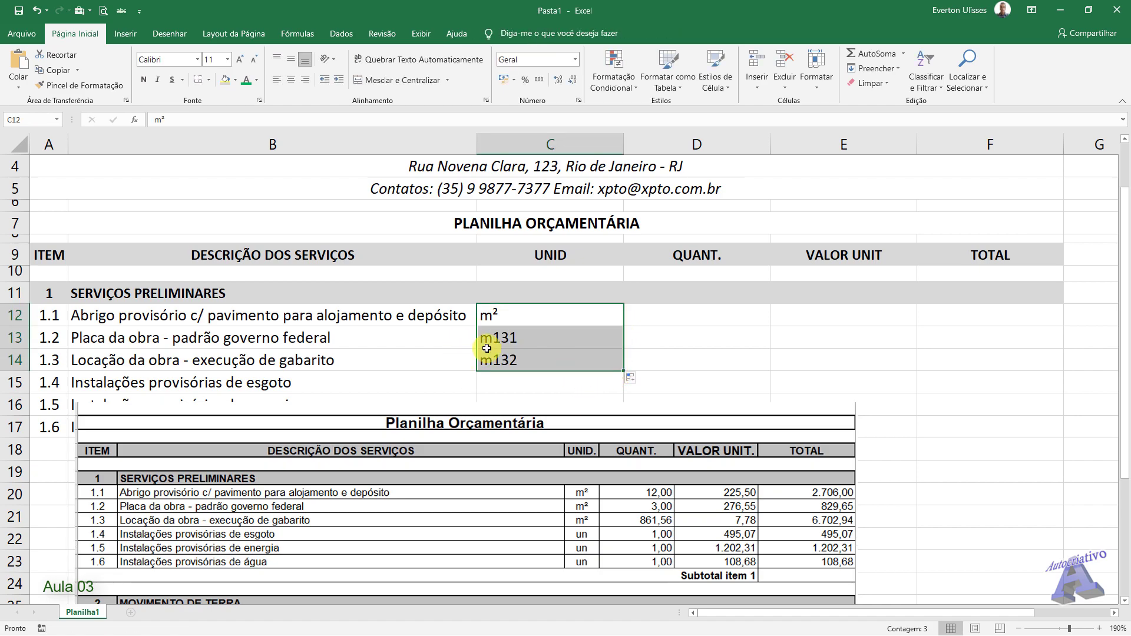
click(526, 316)
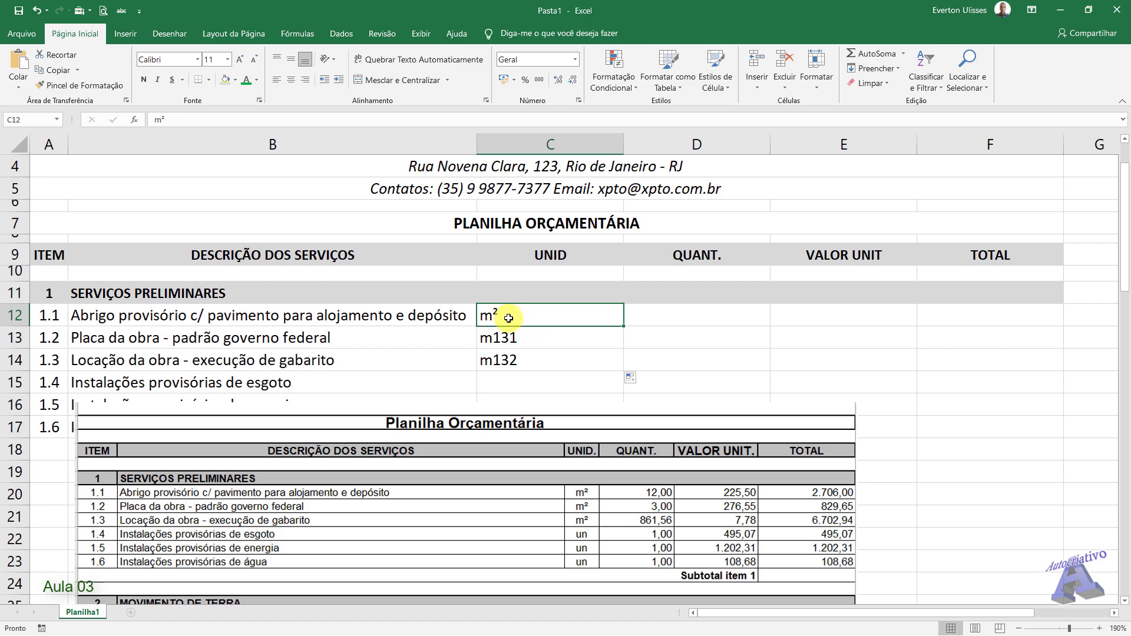
click(512, 339)
text(M)
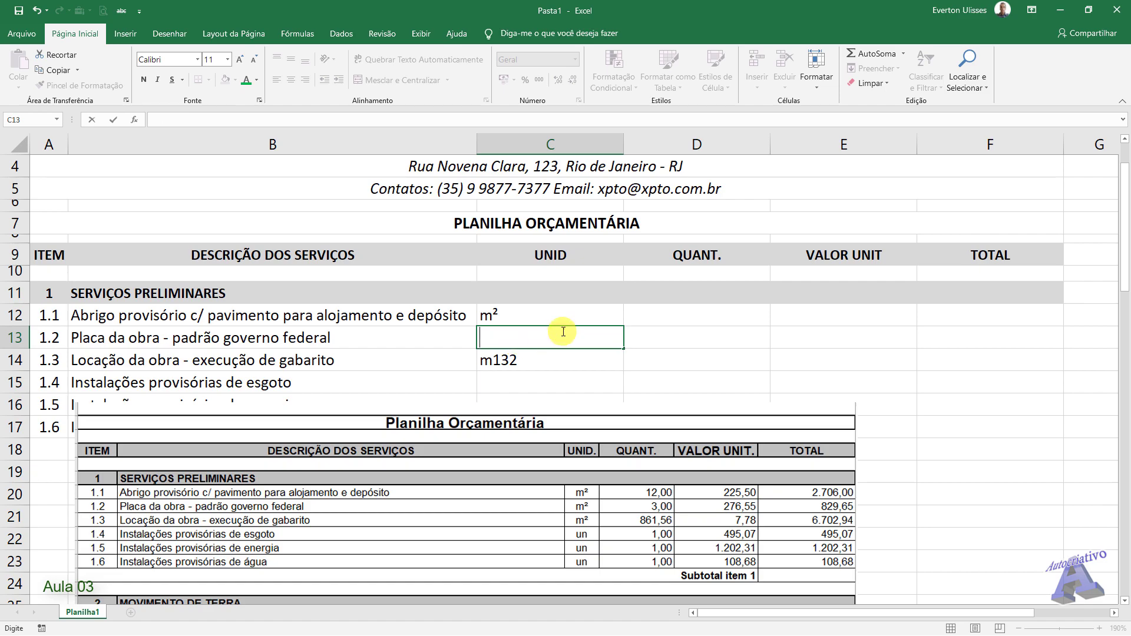
click(635, 313)
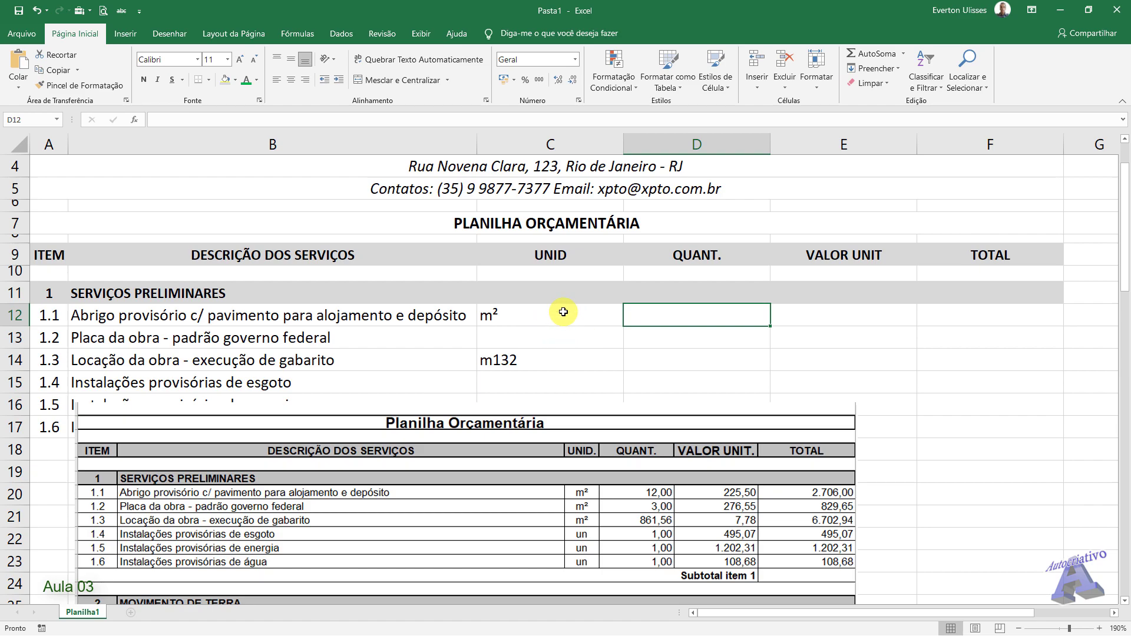
click(541, 361)
key(Delete)
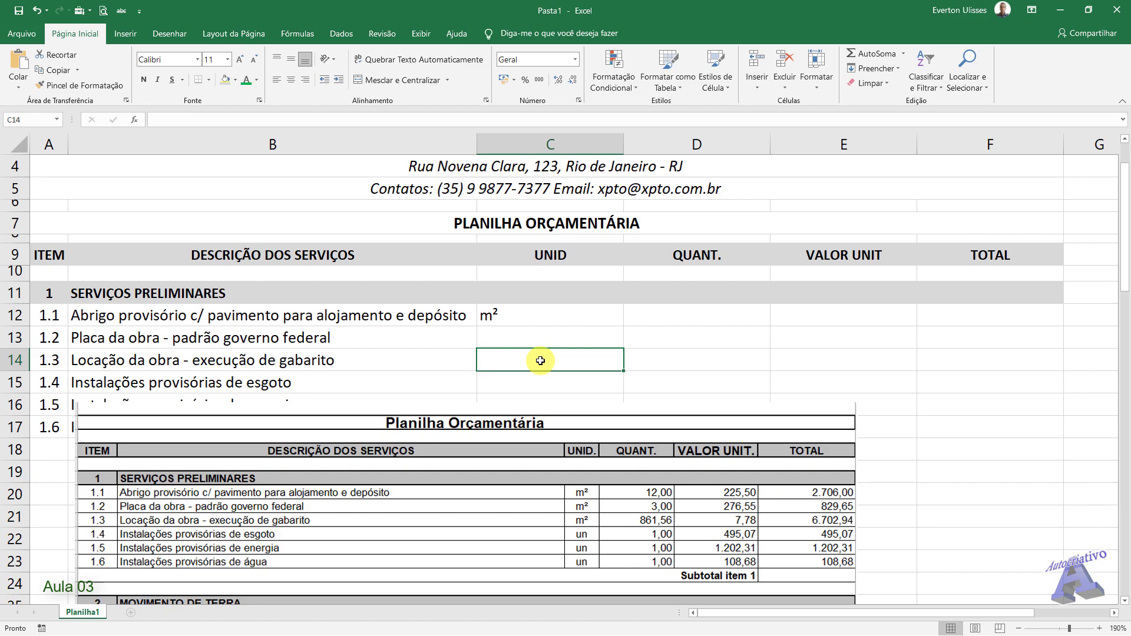
Step: Copy the m² unit from C12 into C13 and C14
click(548, 318)
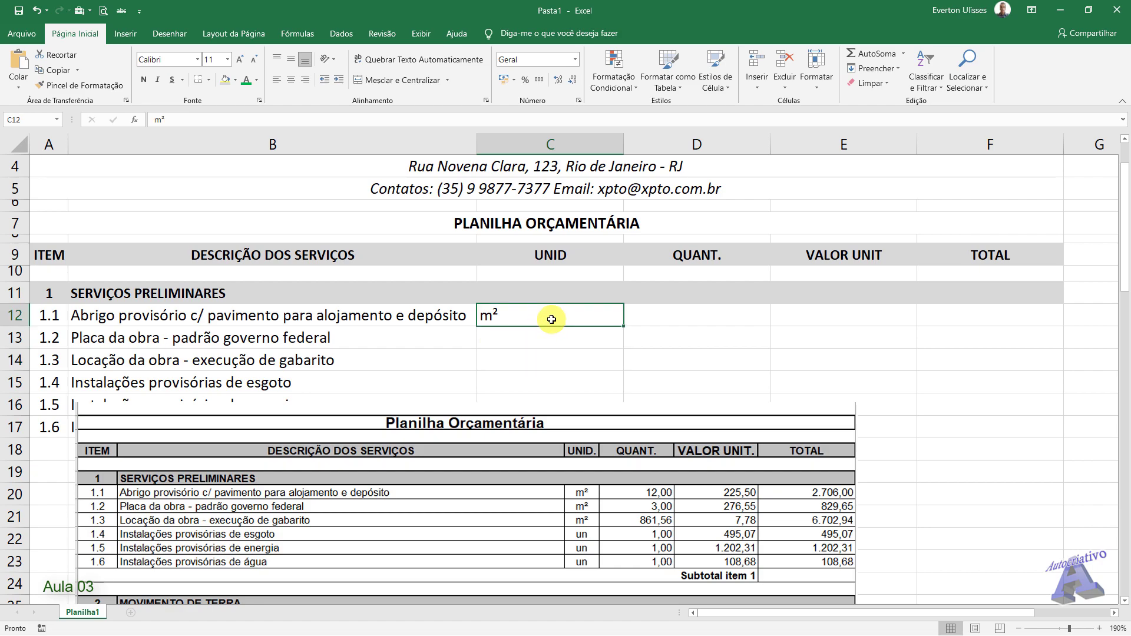
click(677, 329)
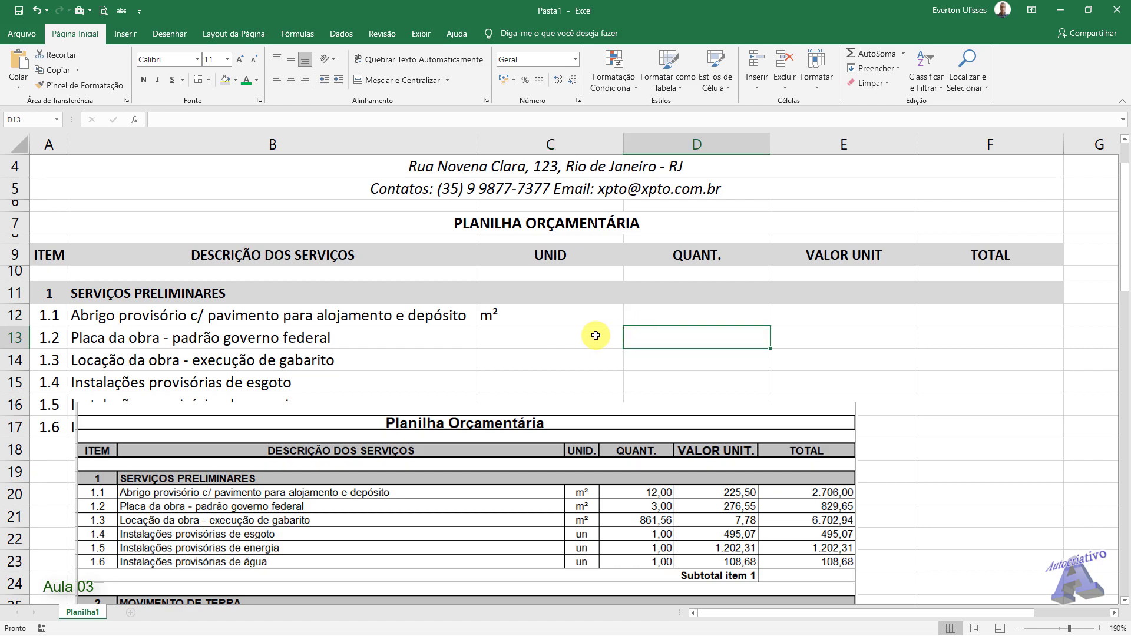
click(526, 320)
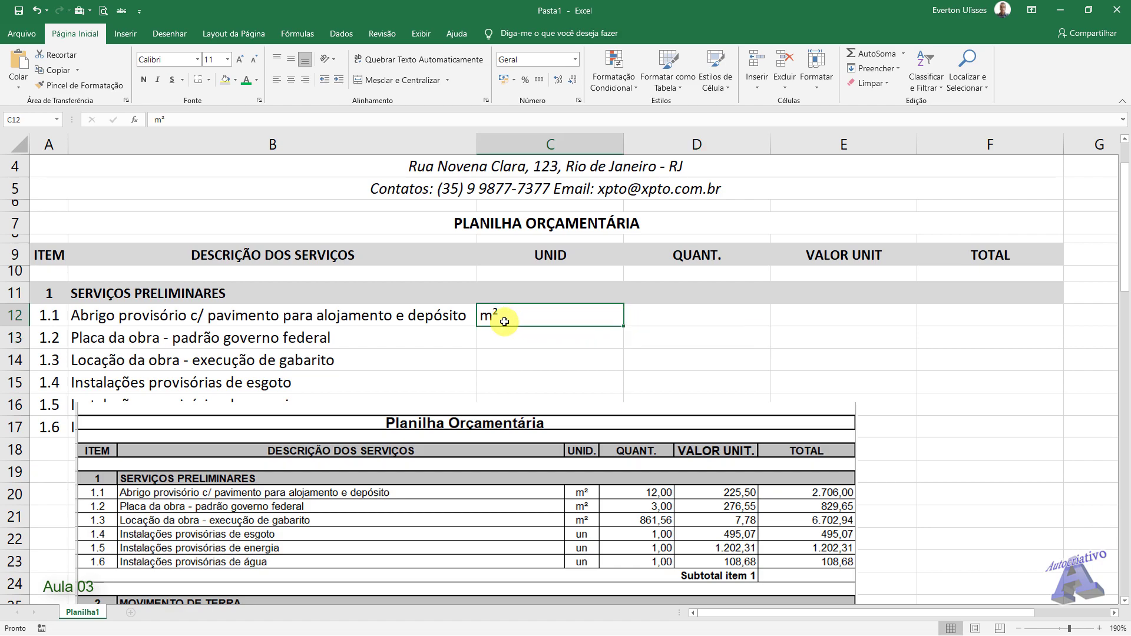
key(ctrl+c)
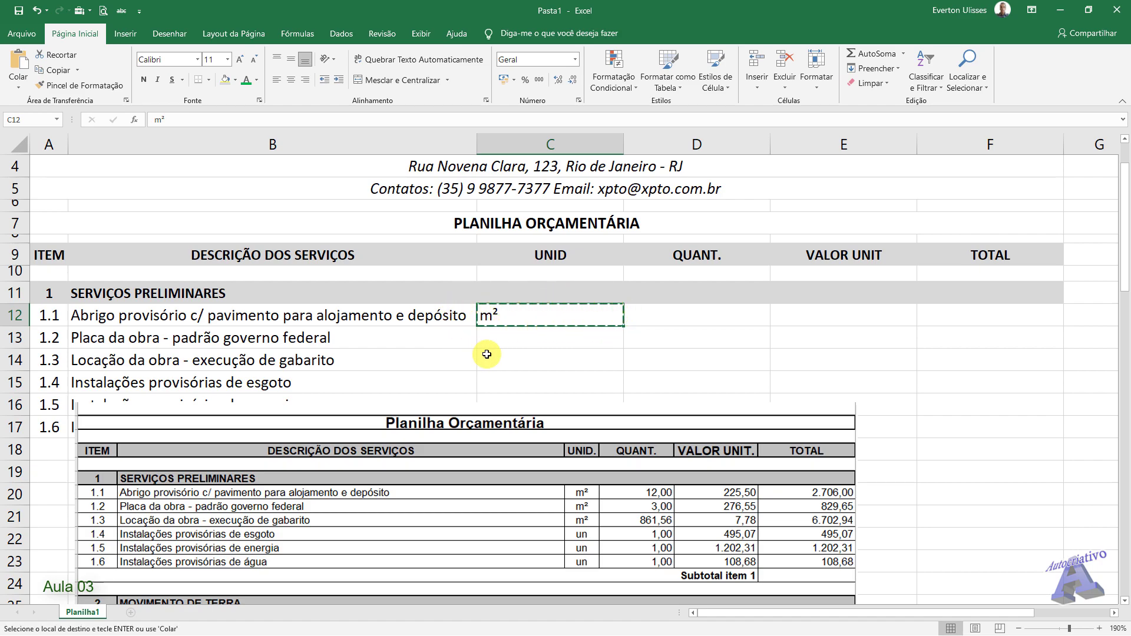
drag(498, 336, 501, 355)
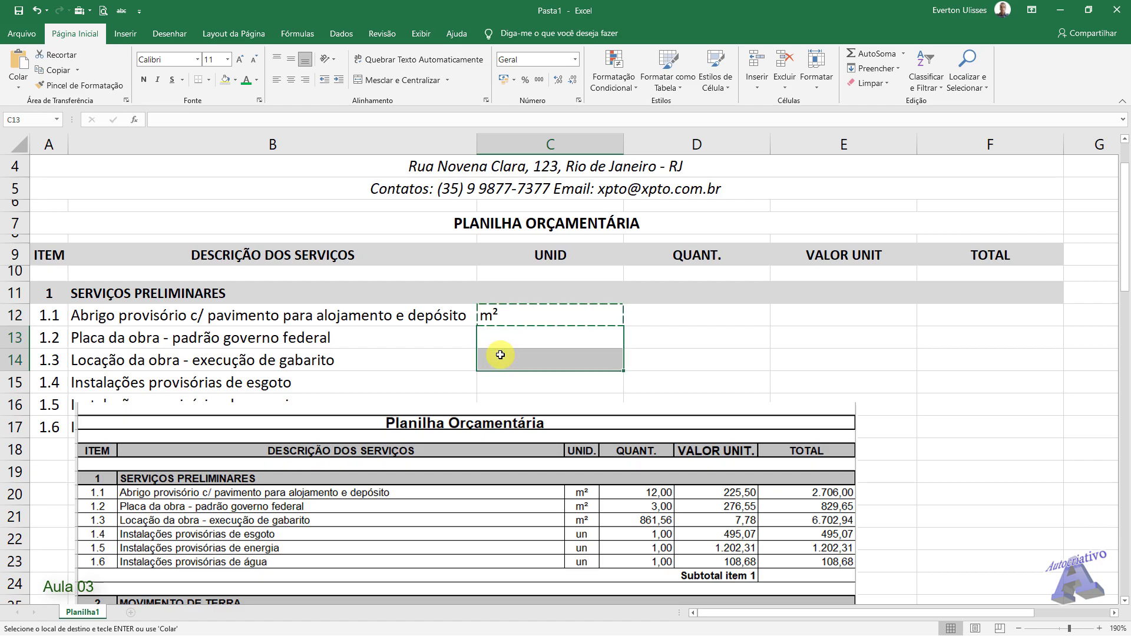
key(ctrl+v)
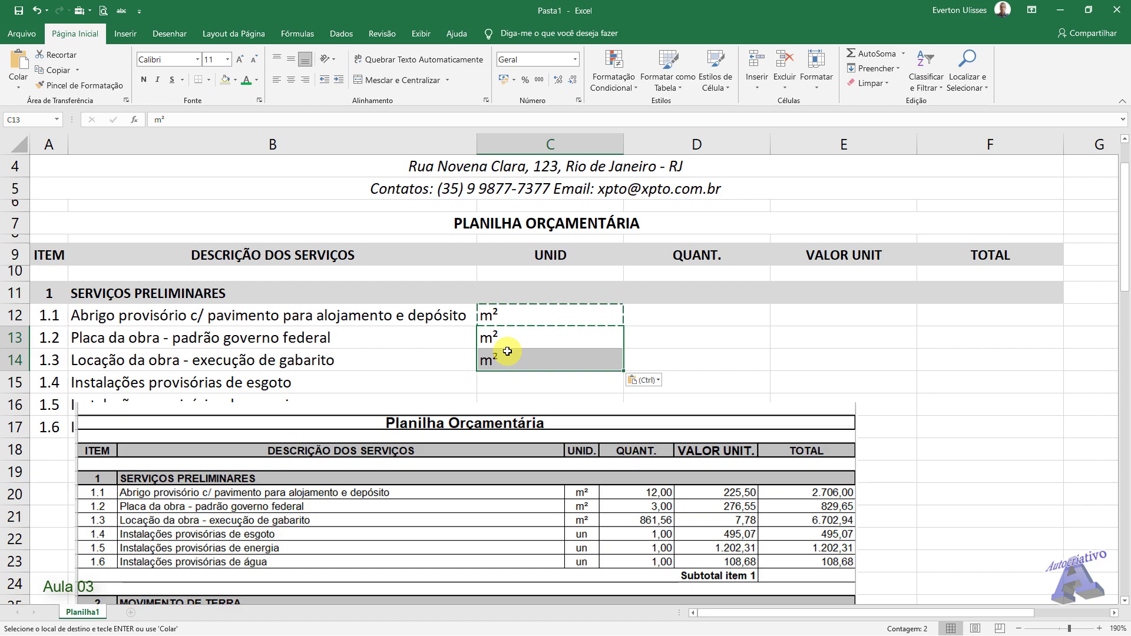
Step: Try pasting the copied m² unit into the TOTAL column cells F12 to F20
drag(929, 315, 951, 485)
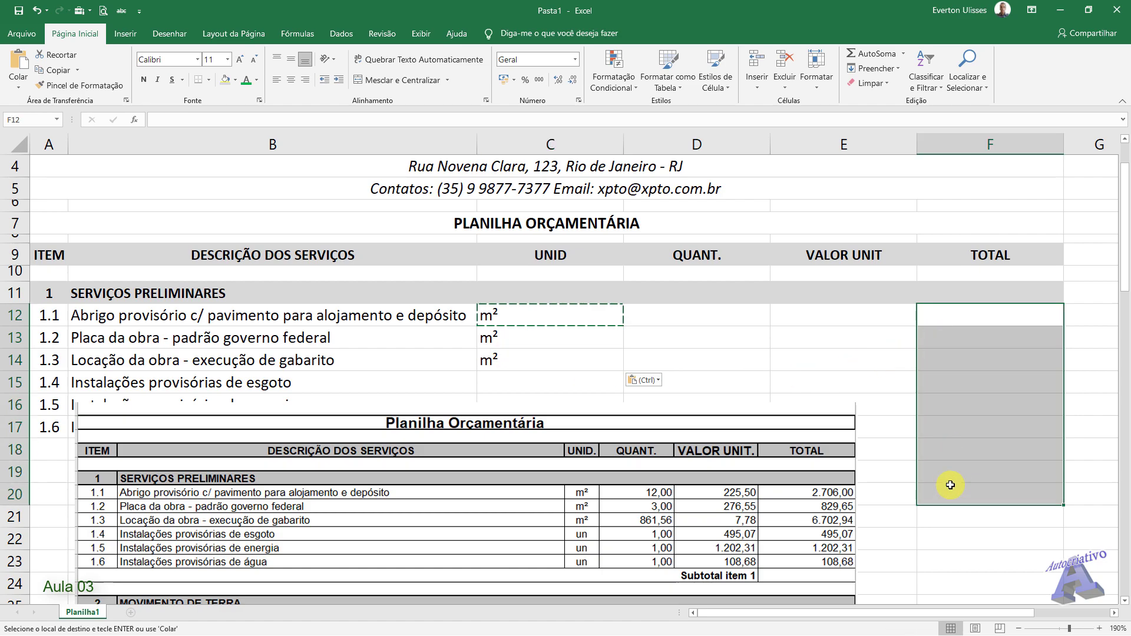
key(ctrl+v)
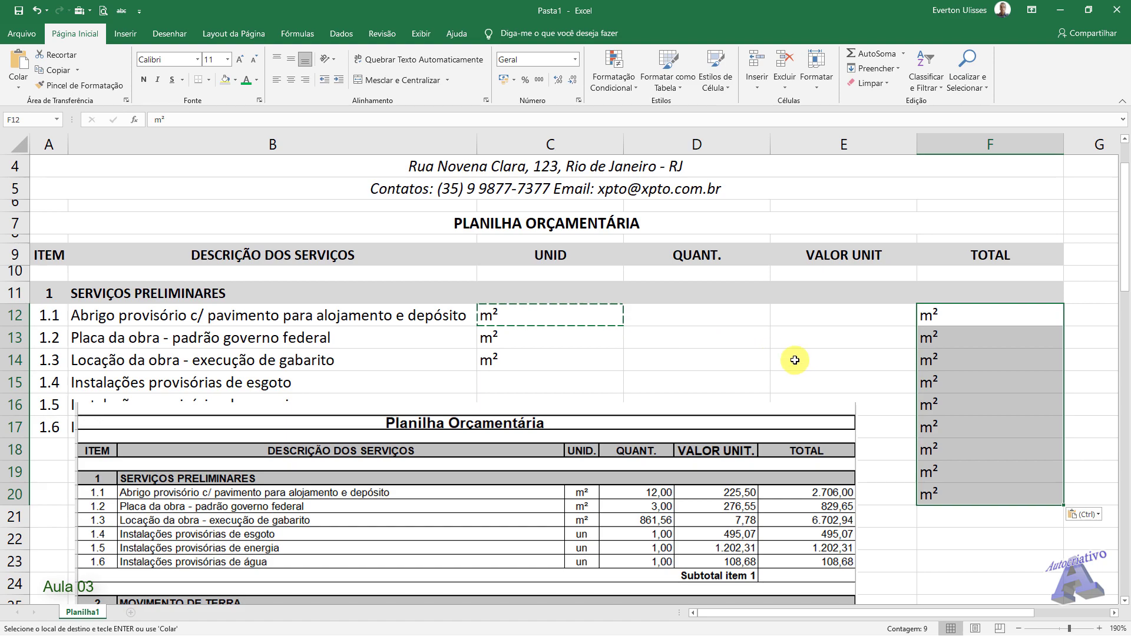
click(873, 321)
key(Escape)
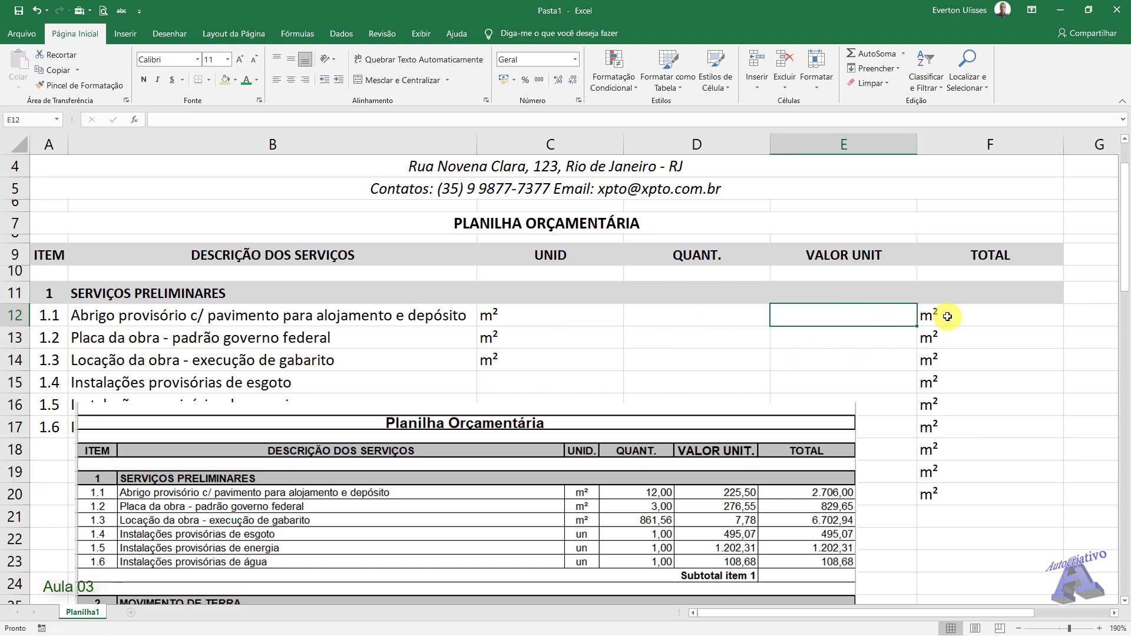
Step: Clear the pasted units from F12:F20 and from C13:C14
drag(947, 316, 947, 493)
key(Delete)
drag(522, 341, 518, 361)
key(Delete)
Step: Try copying and pasting the m² unit from C12 into C13:C14 with its formatting, and undo the paste
click(523, 320)
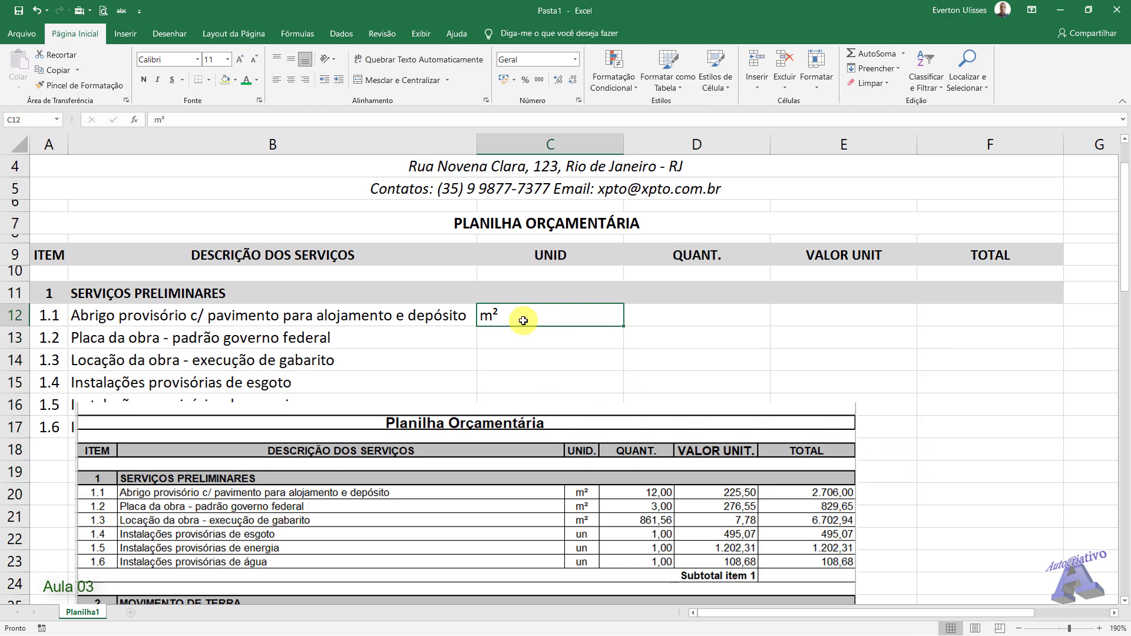
right_click(510, 314)
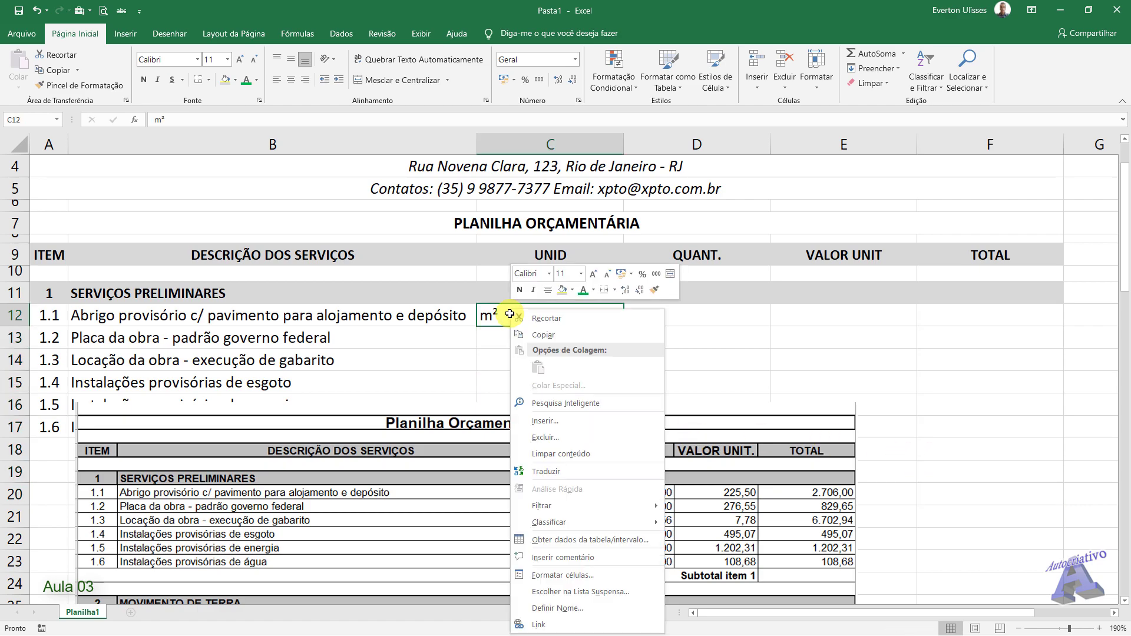
click(553, 335)
drag(518, 337, 530, 362)
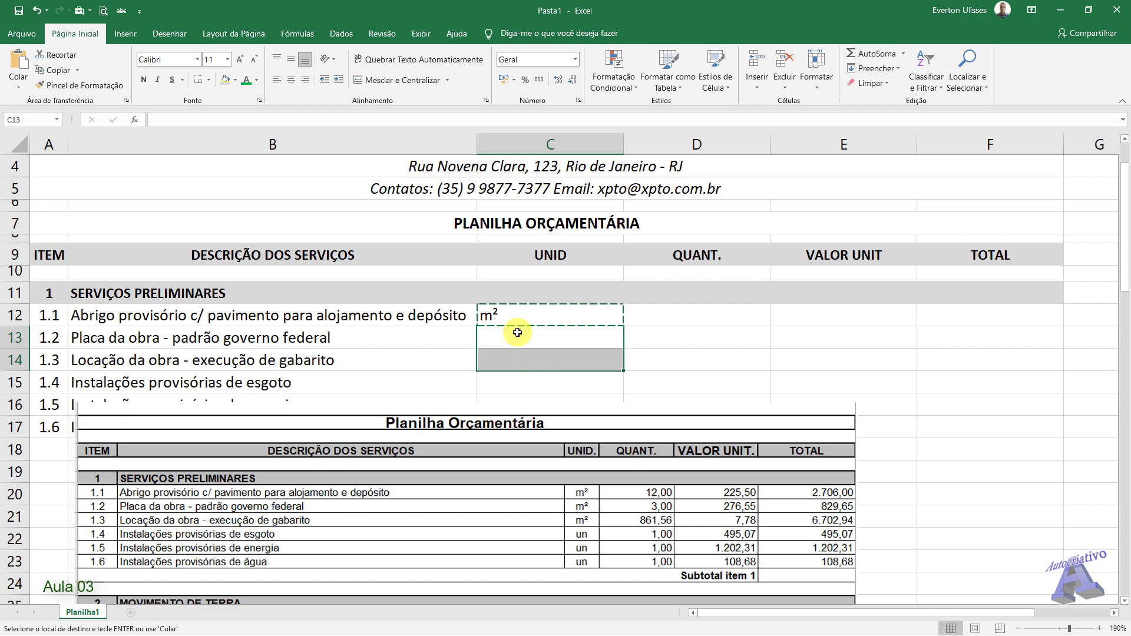
right_click(514, 349)
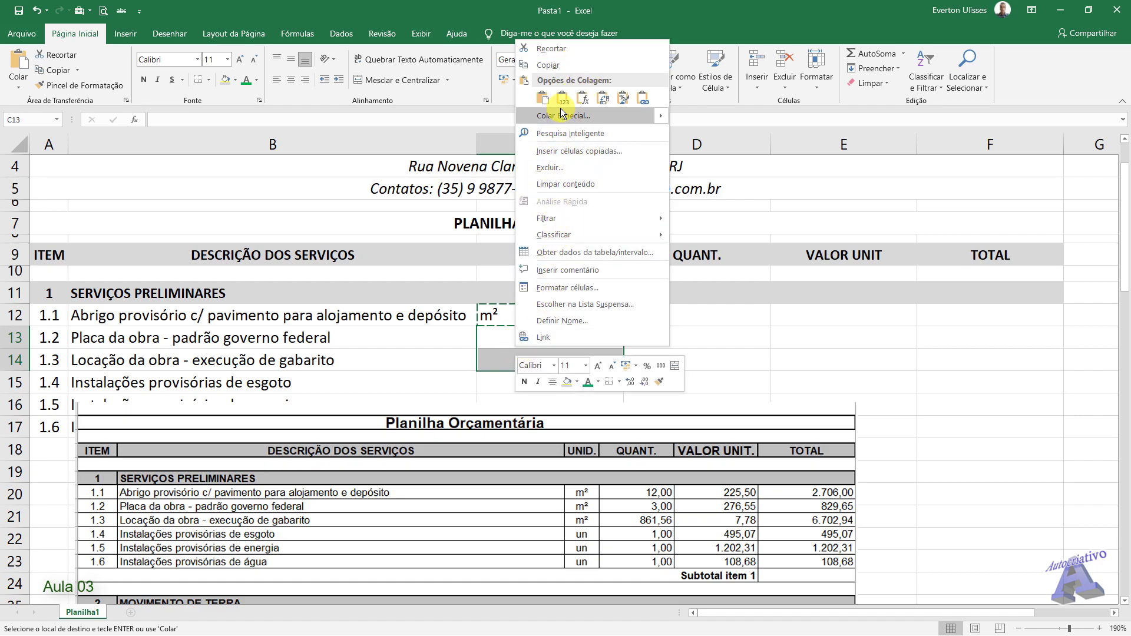
click(543, 98)
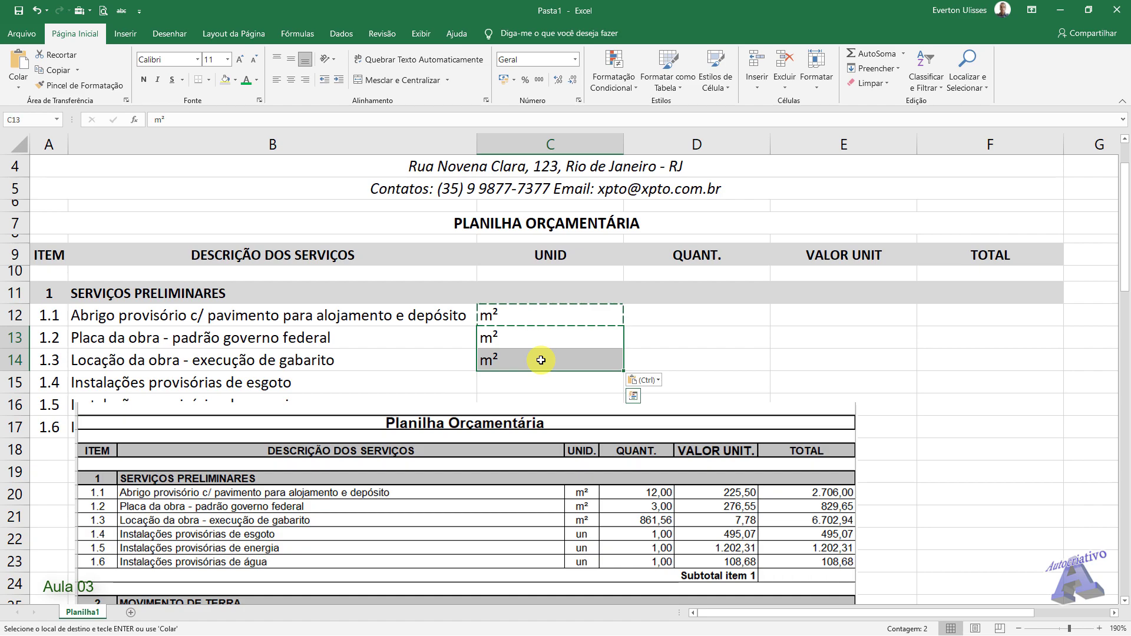
key(ctrl+z)
click(538, 341)
Step: Copy the unit in C12 and paste it into C13:C14 for items 1.2 and 1.3
click(533, 318)
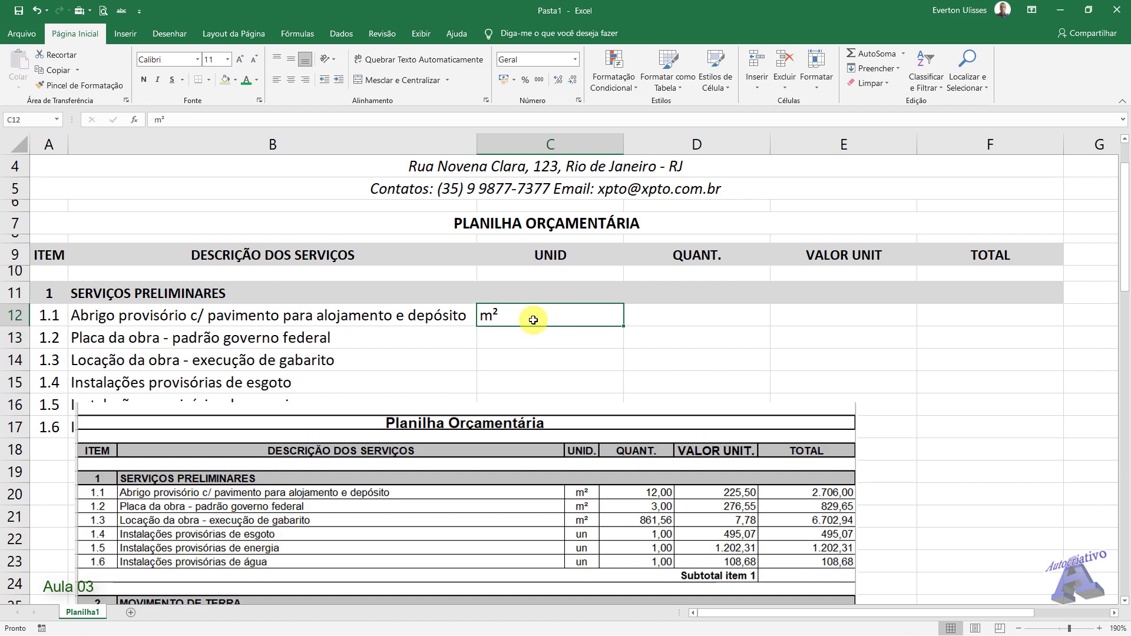
click(79, 71)
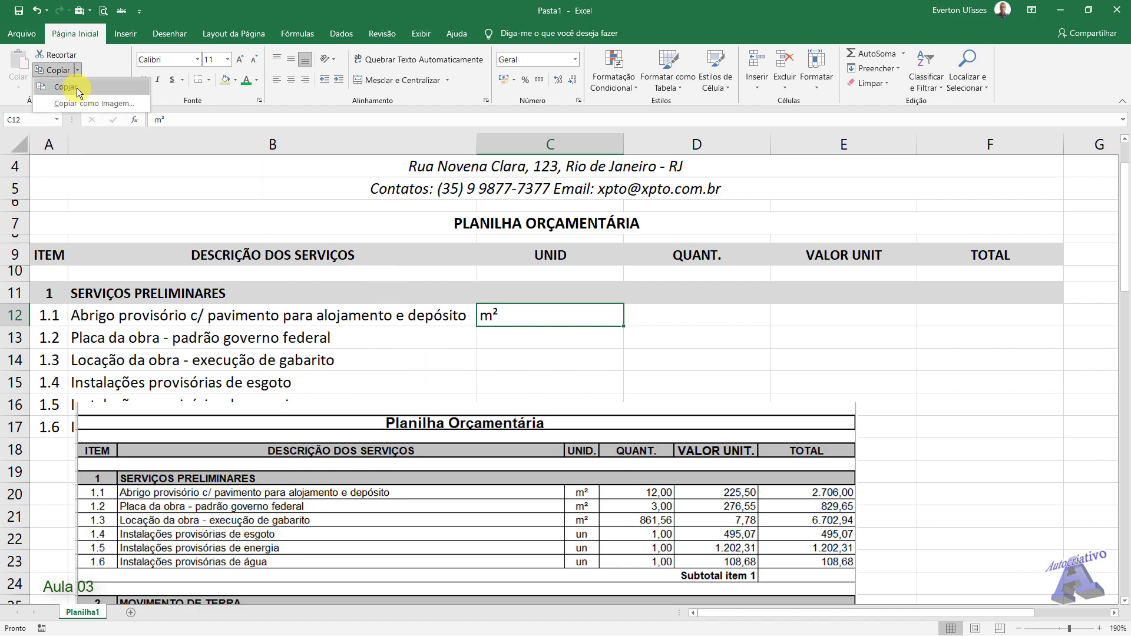
click(77, 87)
mouse_move(519, 342)
mouse_down()
mouse_move(523, 371)
mouse_move(522, 359)
mouse_up()
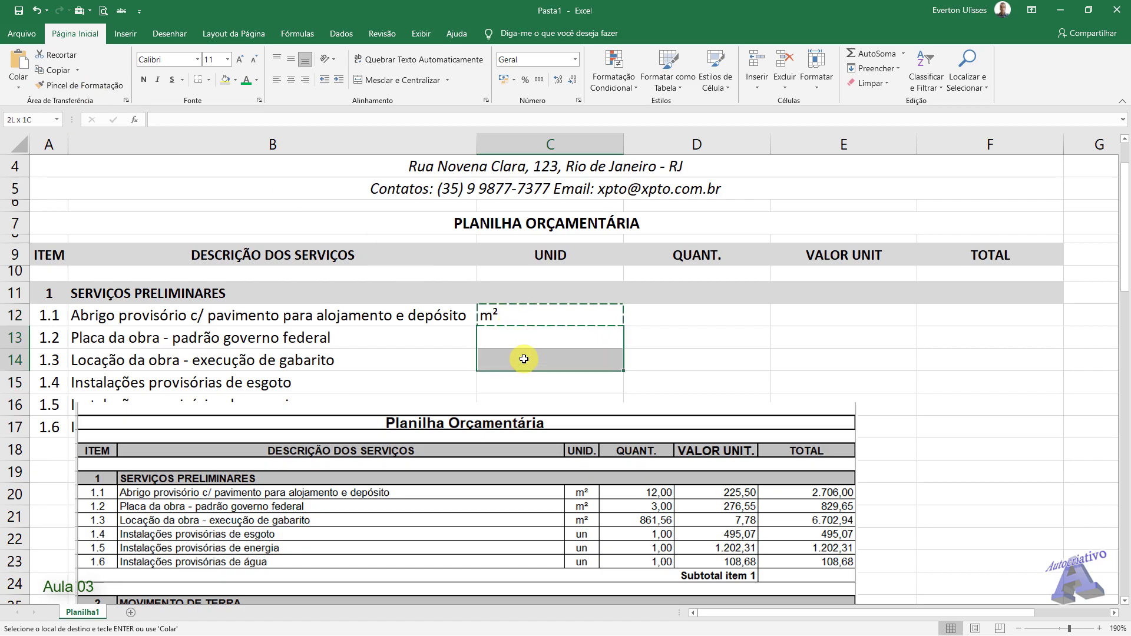
click(24, 62)
Step: Centre the units in C12:C14 horizontally and vertically
drag(538, 319, 541, 360)
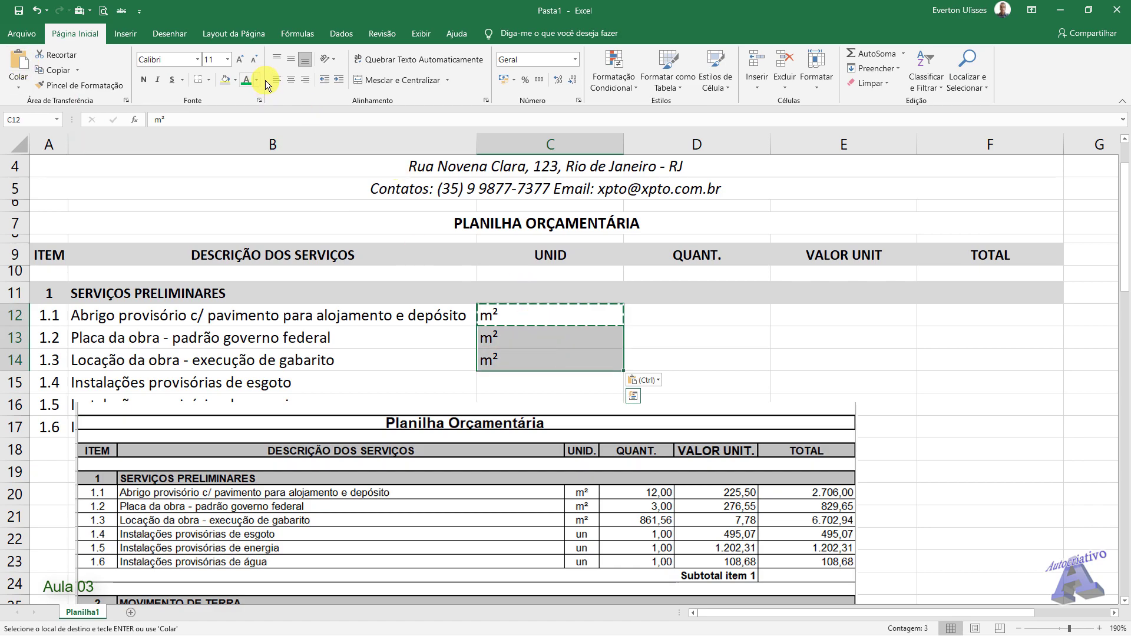
click(291, 80)
click(291, 60)
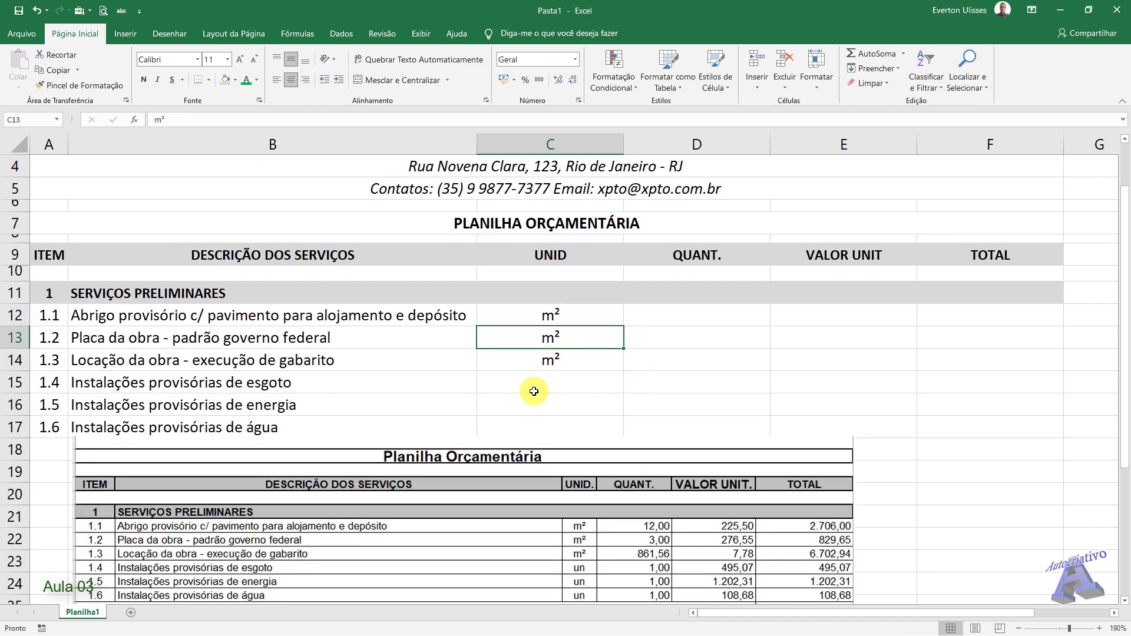
Step: Enter un as the unit of item 1.4 in C15
click(554, 376)
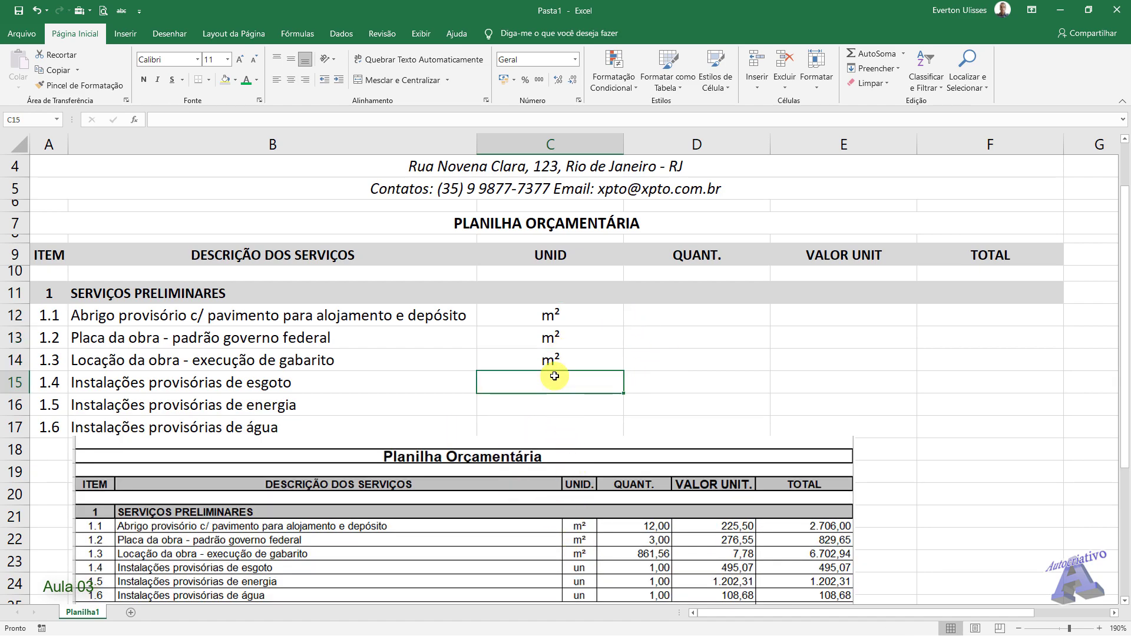
text(um)
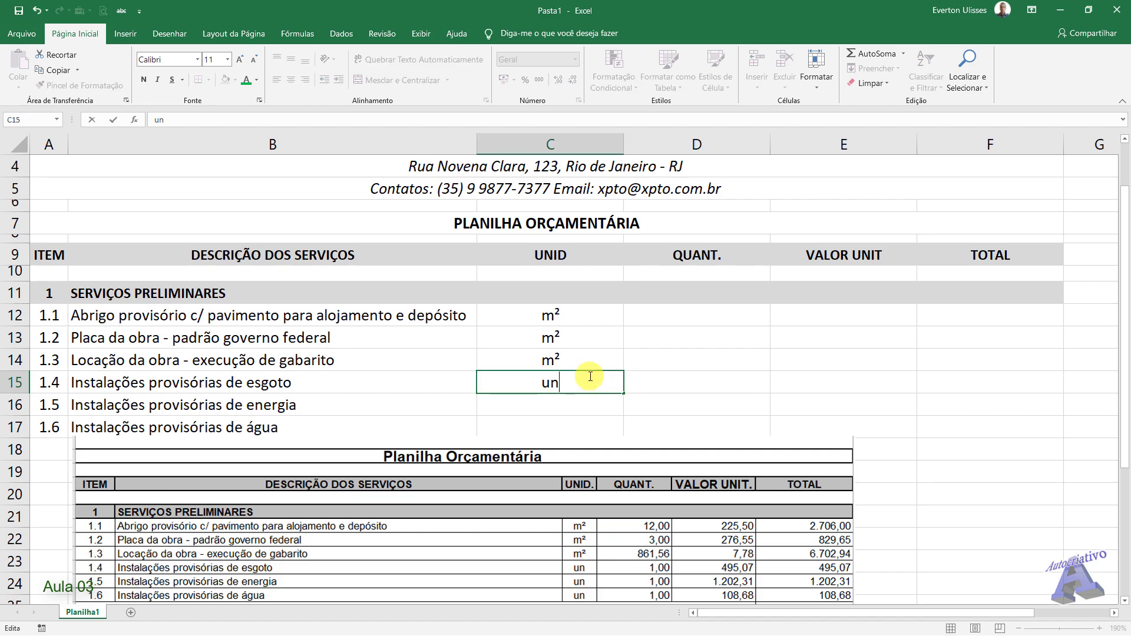
key(Return)
key(Return)
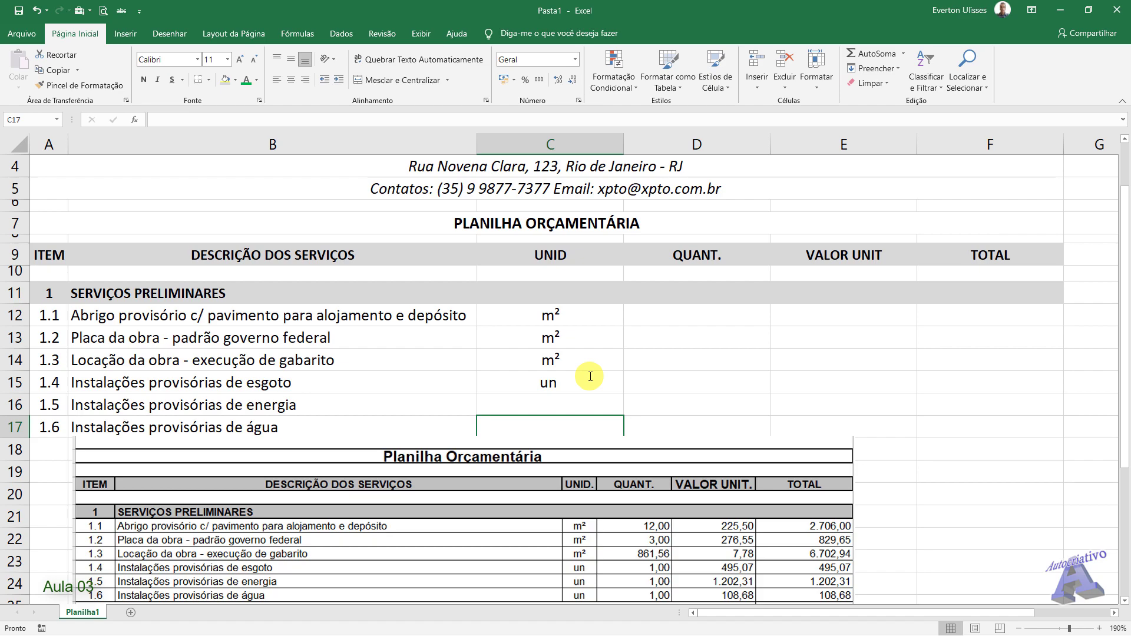
Step: Fill the unit un from C15 down to C17 and place the reference picture below the item rows
click(589, 376)
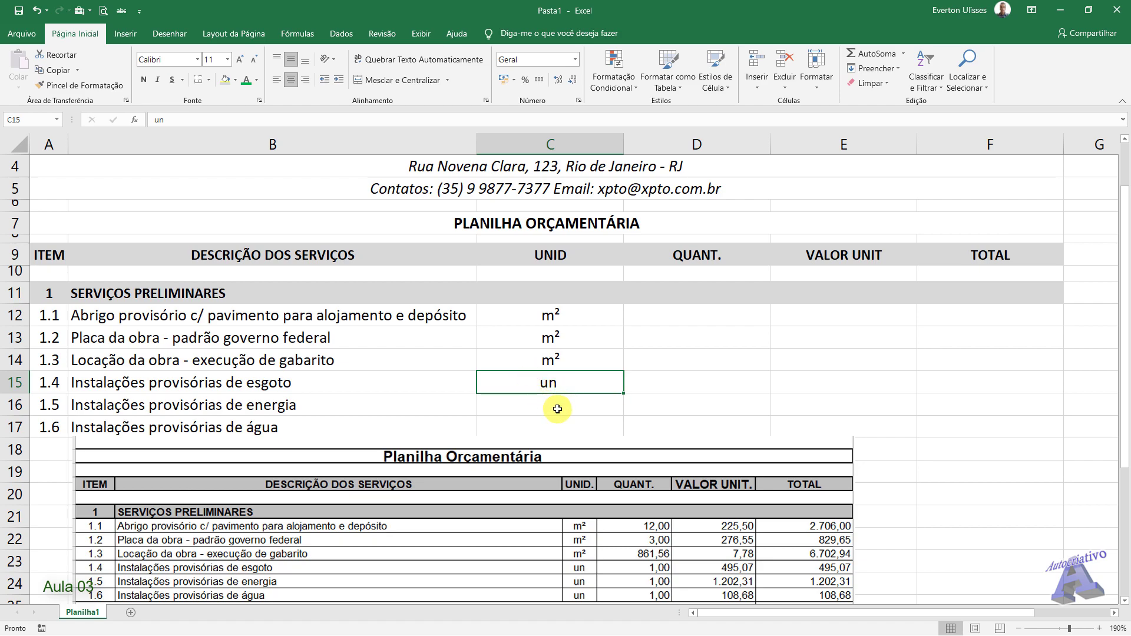
scroll(610, 419, down, 1)
drag(626, 337, 641, 430)
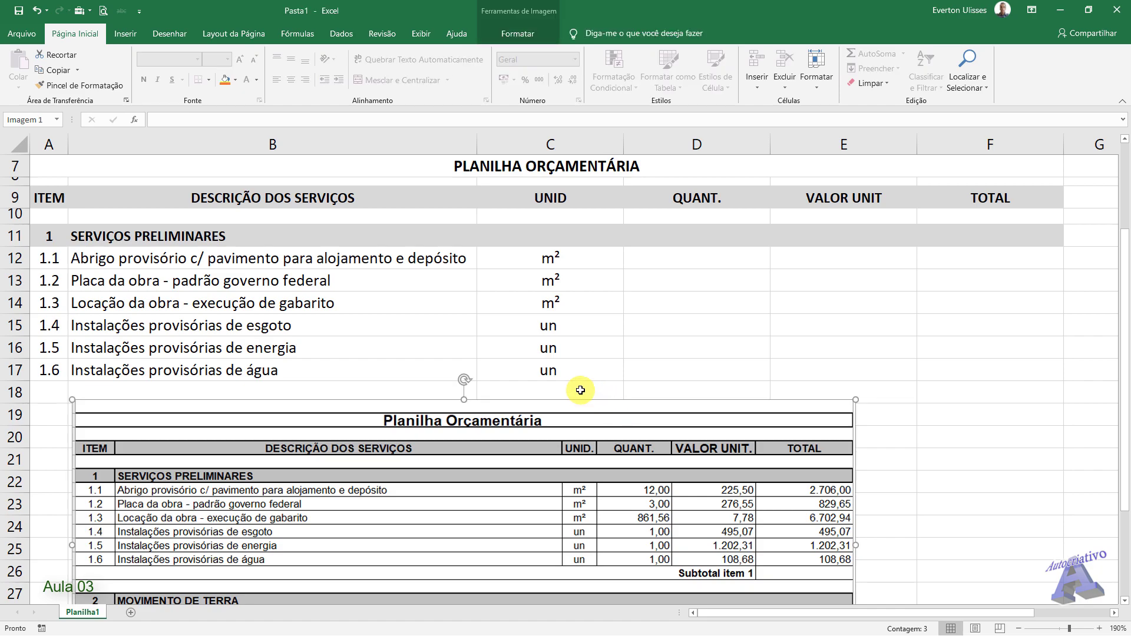
Step: Repeat the fill of un from C15 to C17 and move the reference picture down to free rows below item 1.6
click(546, 296)
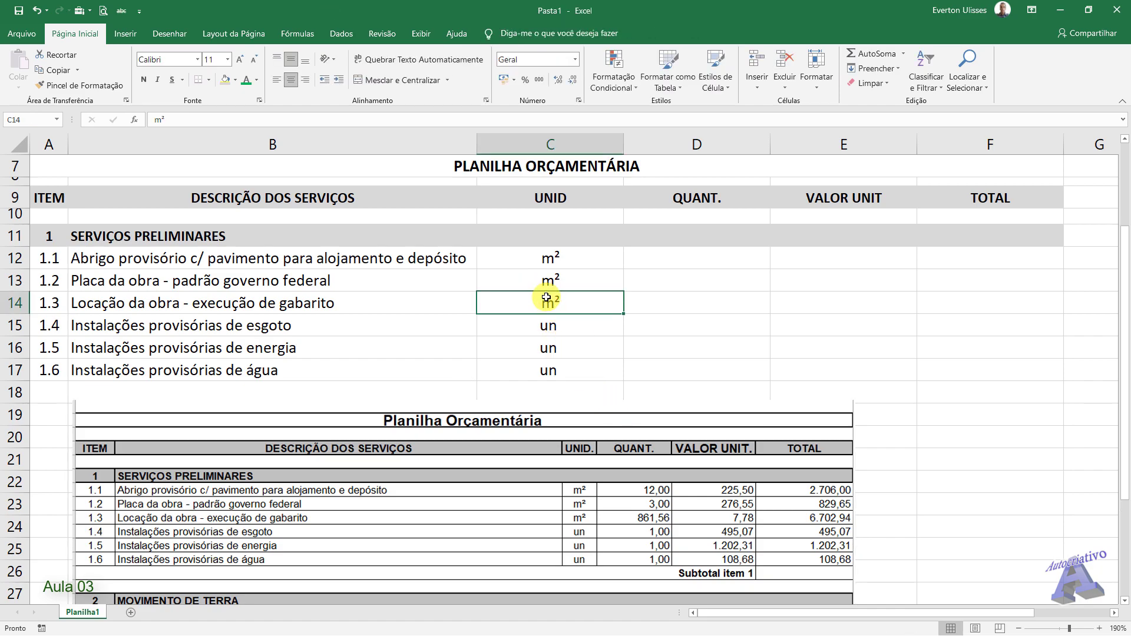
click(561, 328)
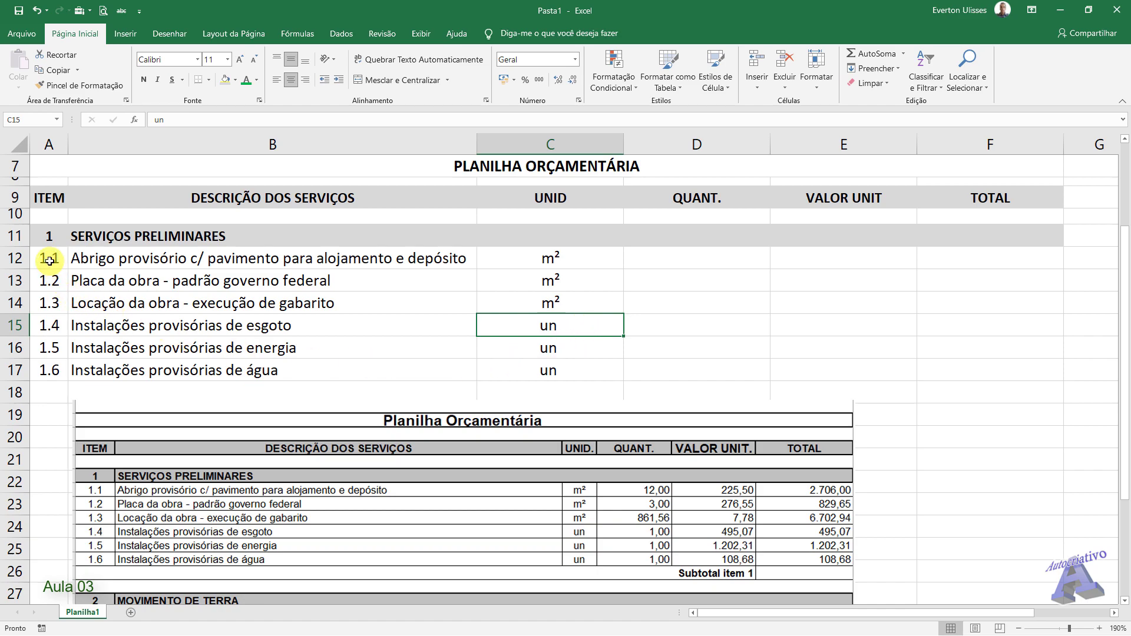
drag(49, 259, 43, 345)
click(590, 326)
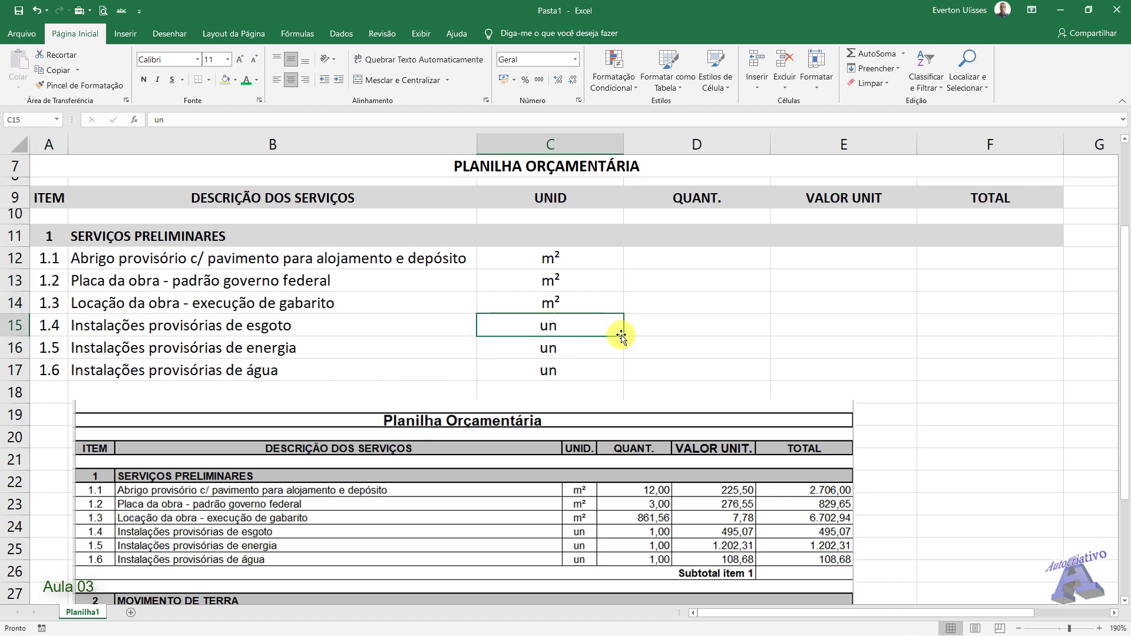
drag(626, 336, 619, 372)
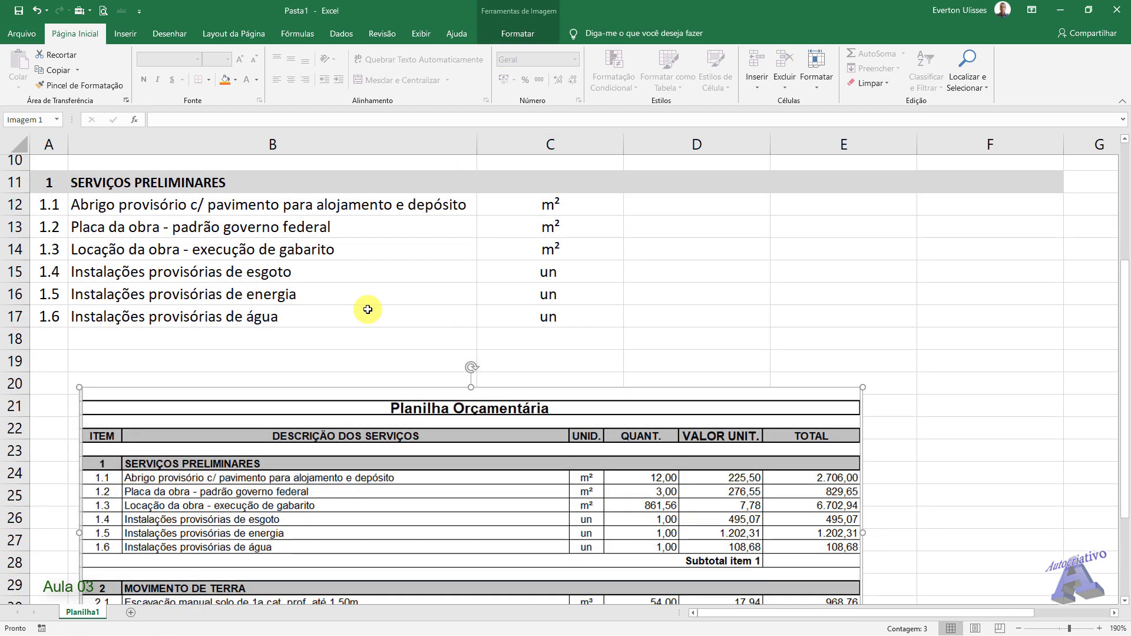
Step: Copy the formatting of the SERVIÇOS PRELIMINARES block A11:F17 onto A19:F24 with the Format Painter
click(248, 271)
mouse_move(50, 182)
mouse_down()
mouse_move(51, 295)
mouse_move(413, 320)
mouse_up()
click(80, 86)
scroll(61, 368, down, 1)
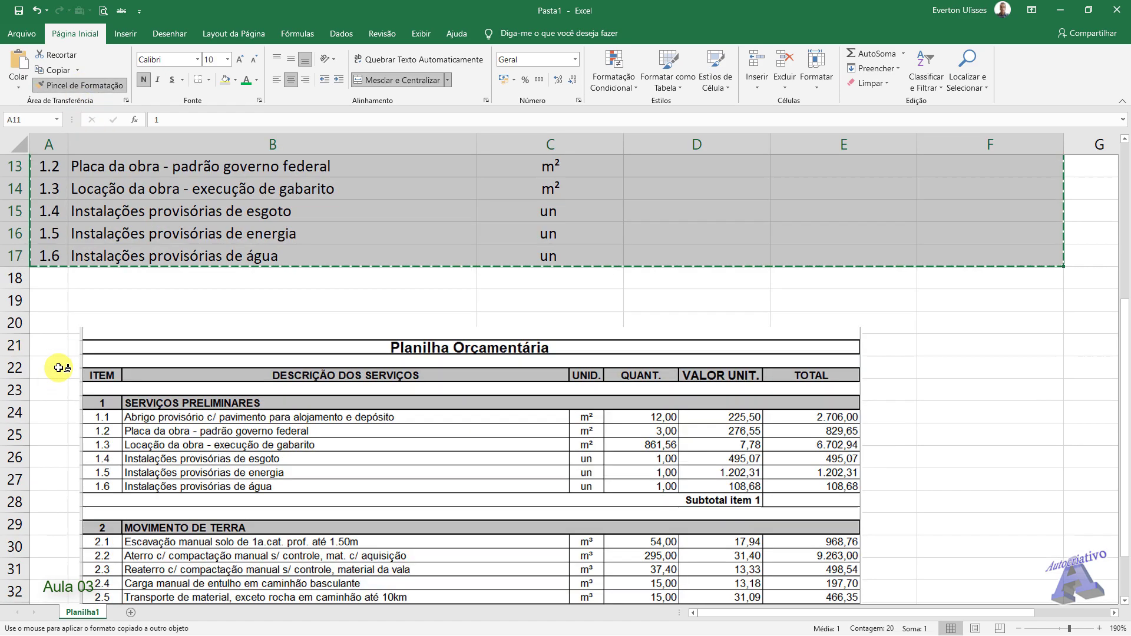
scroll(97, 380, down, 2)
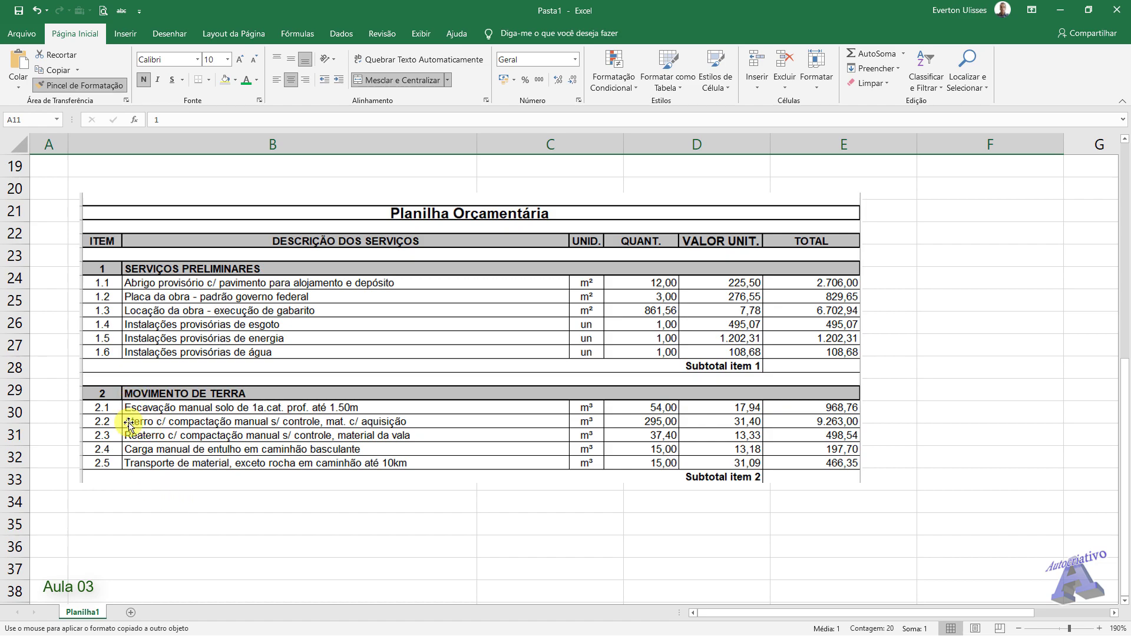
scroll(110, 378, up, 1)
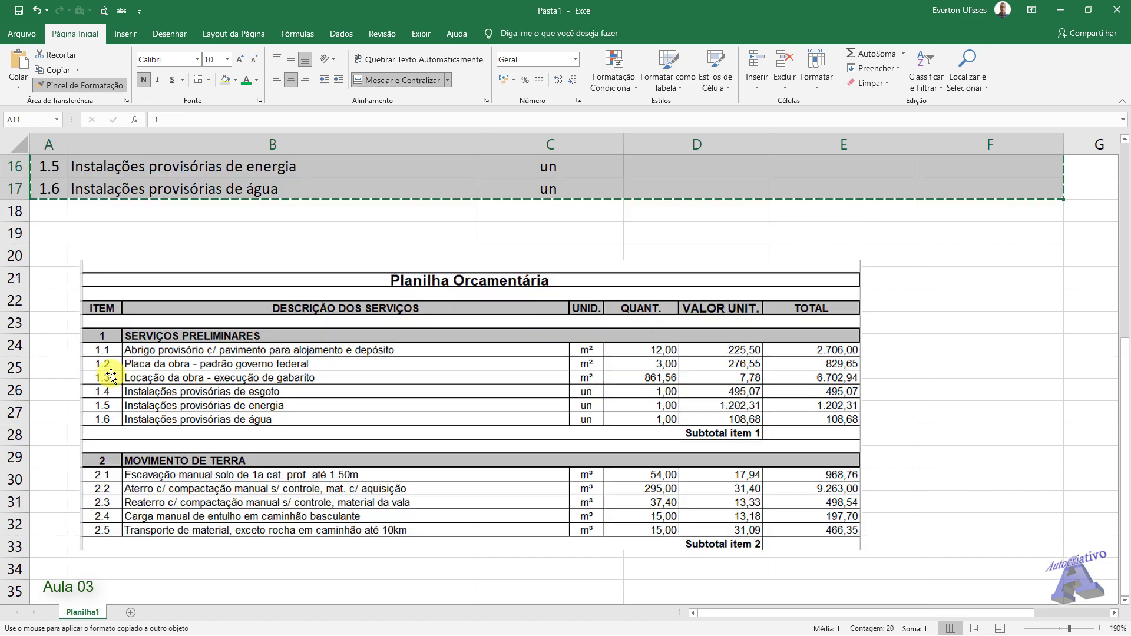
mouse_move(61, 242)
mouse_down()
mouse_move(53, 349)
mouse_move(956, 352)
mouse_up()
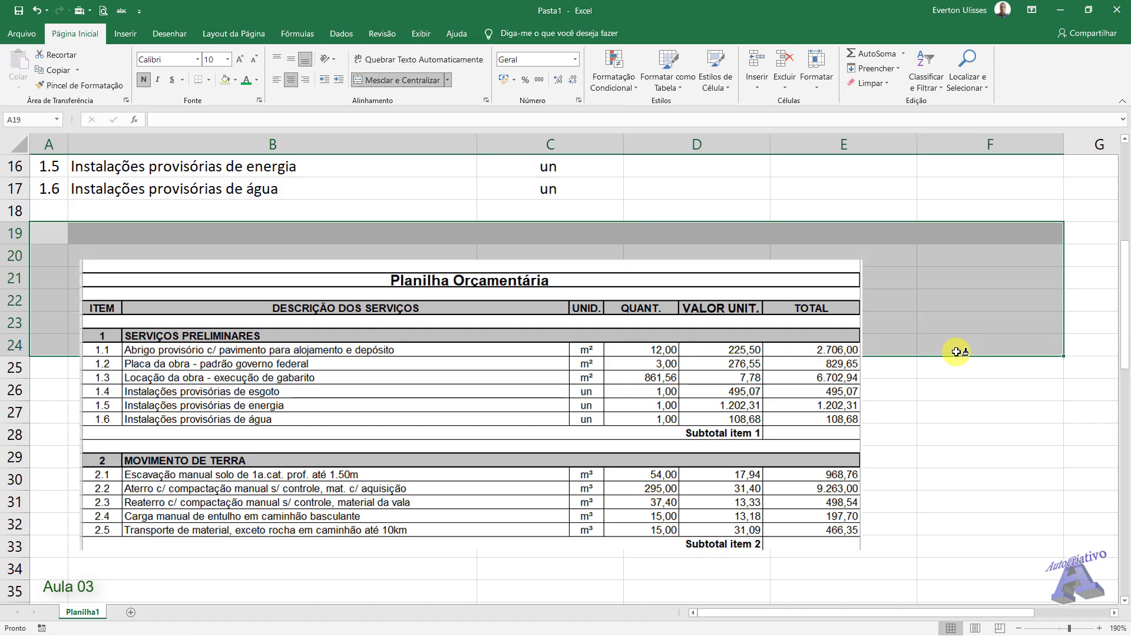
click(933, 302)
Step: Enter the section 2 heading in row 19, with 2 in A19 and MOVIMENTO DE TERRA in B19
scroll(248, 259, up, 1)
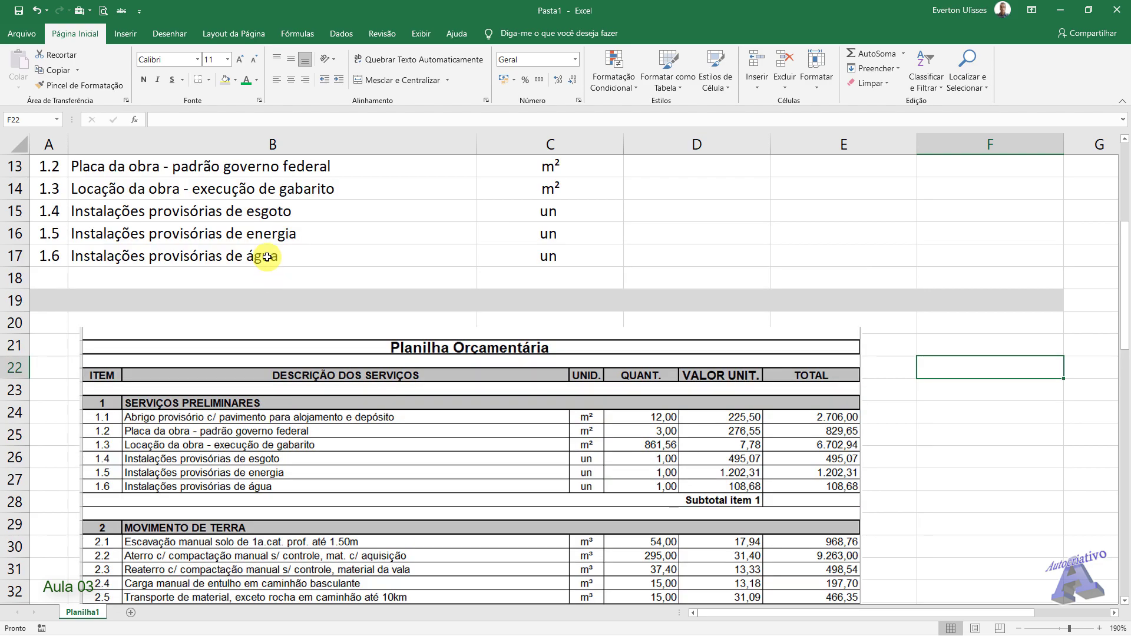
scroll(269, 271, up, 2)
scroll(177, 253, down, 3)
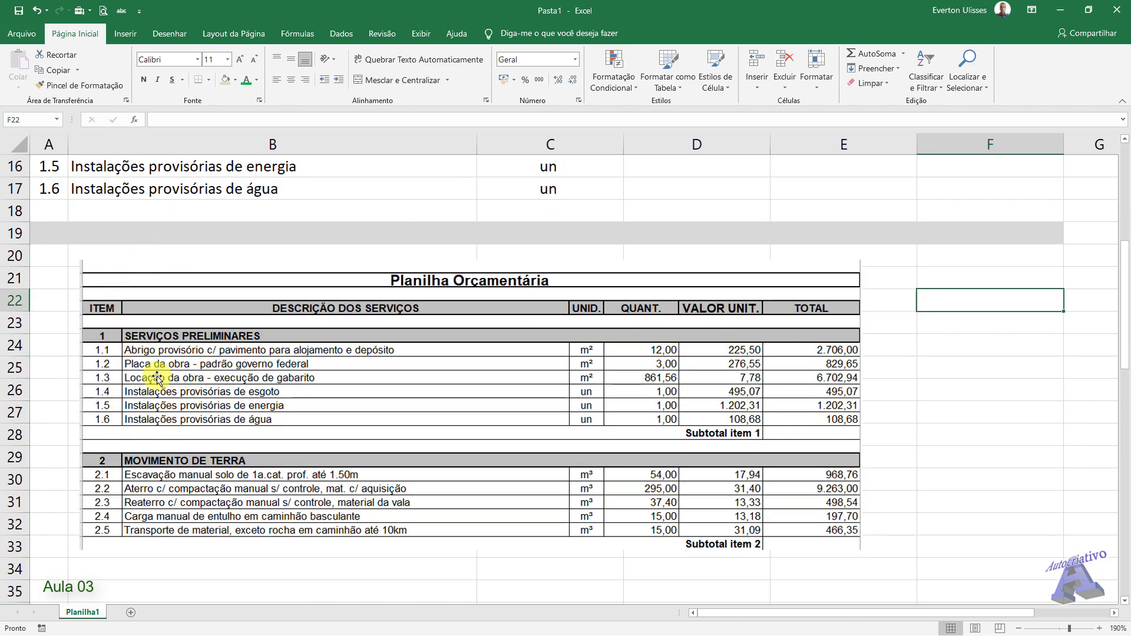
click(51, 233)
text(2)
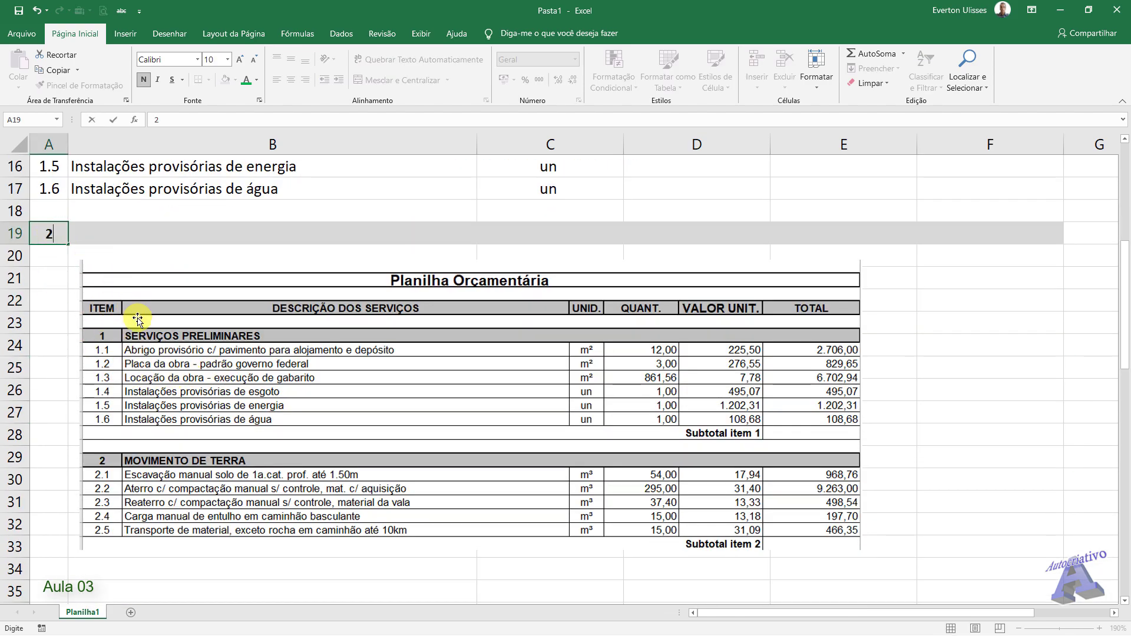
click(137, 233)
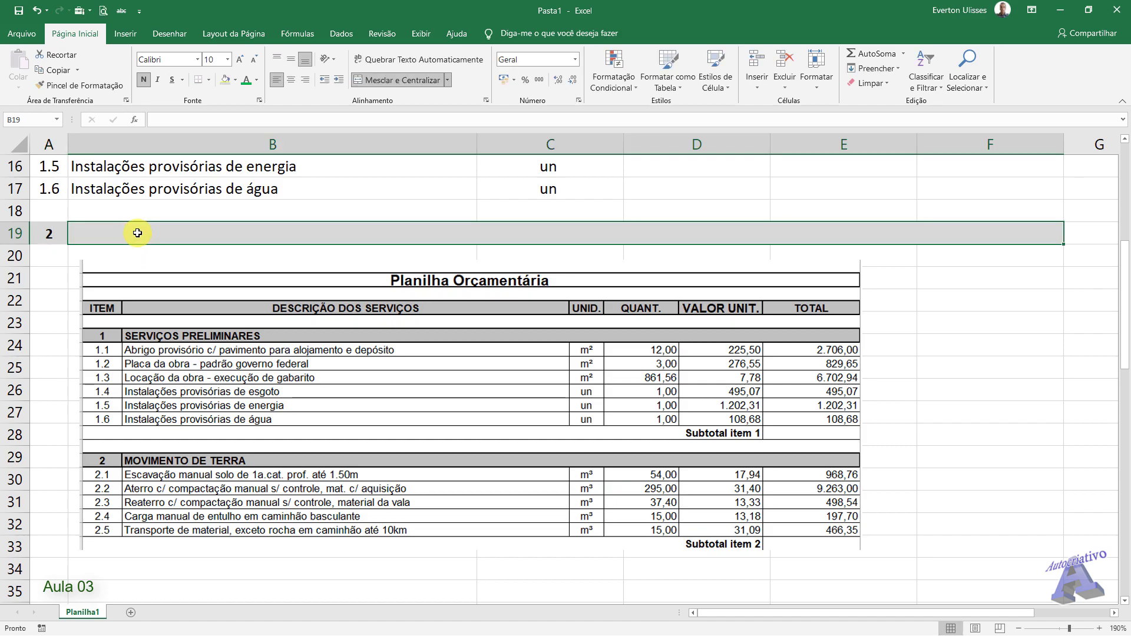
text(MO)
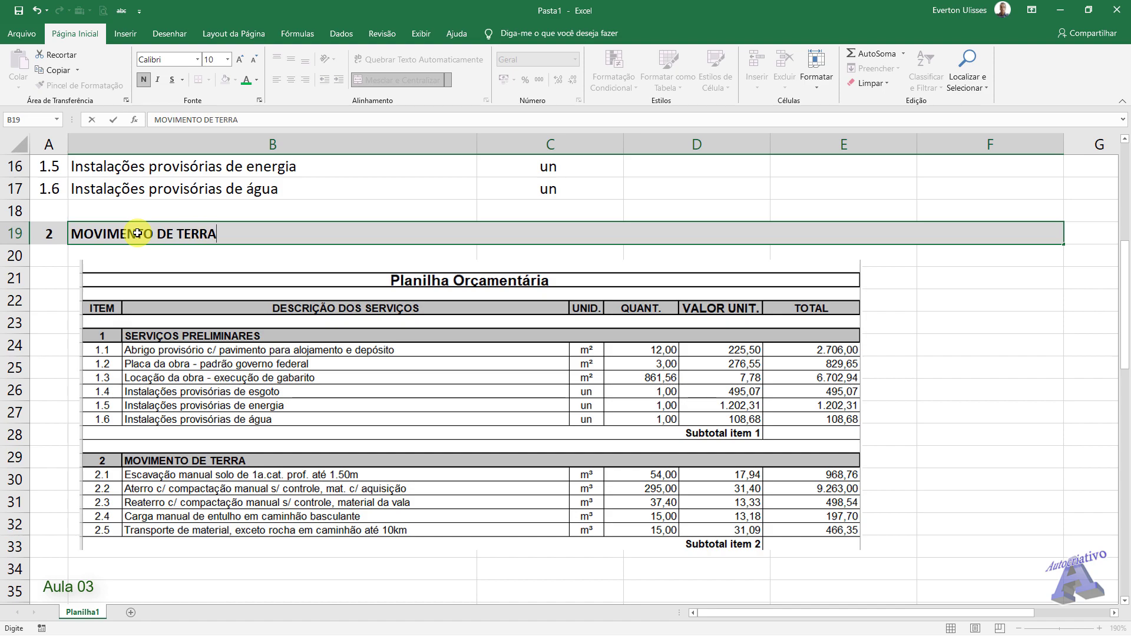
text(VIMENTO DE TERRA)
key(Tab)
click(137, 234)
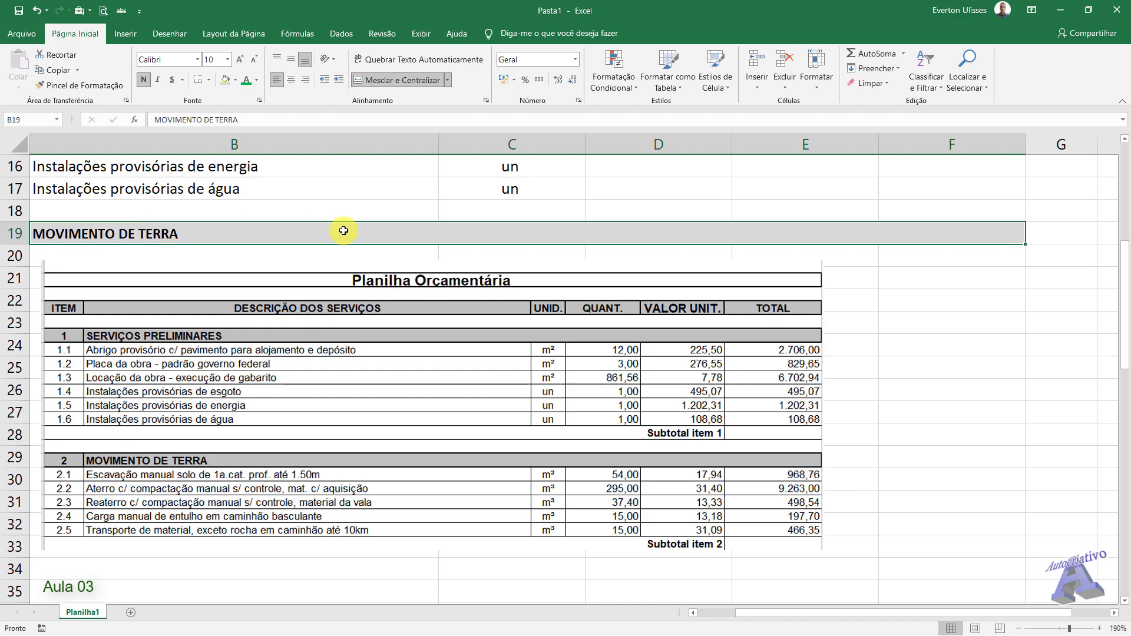
Step: Review the sheet from the MOVIMENTO DE TERRA heading back up to the company header
scroll(152, 227, left, 1)
scroll(189, 255, up, 3)
drag(159, 257, 180, 236)
click(181, 237)
click(217, 420)
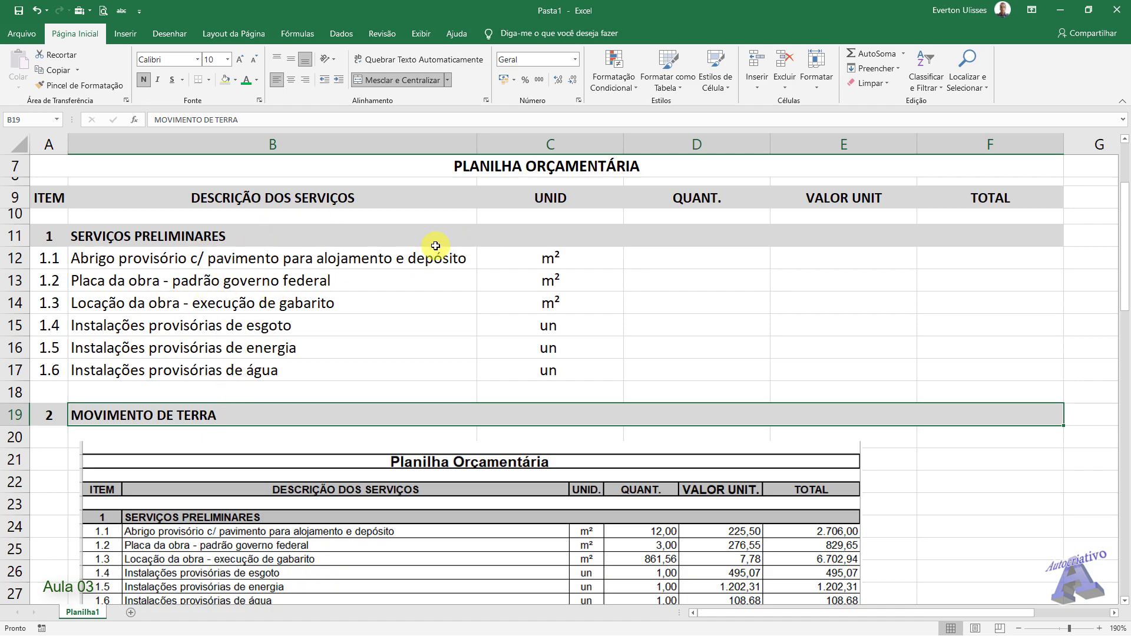
scroll(424, 249, up, 1)
click(422, 361)
scroll(318, 364, up, 1)
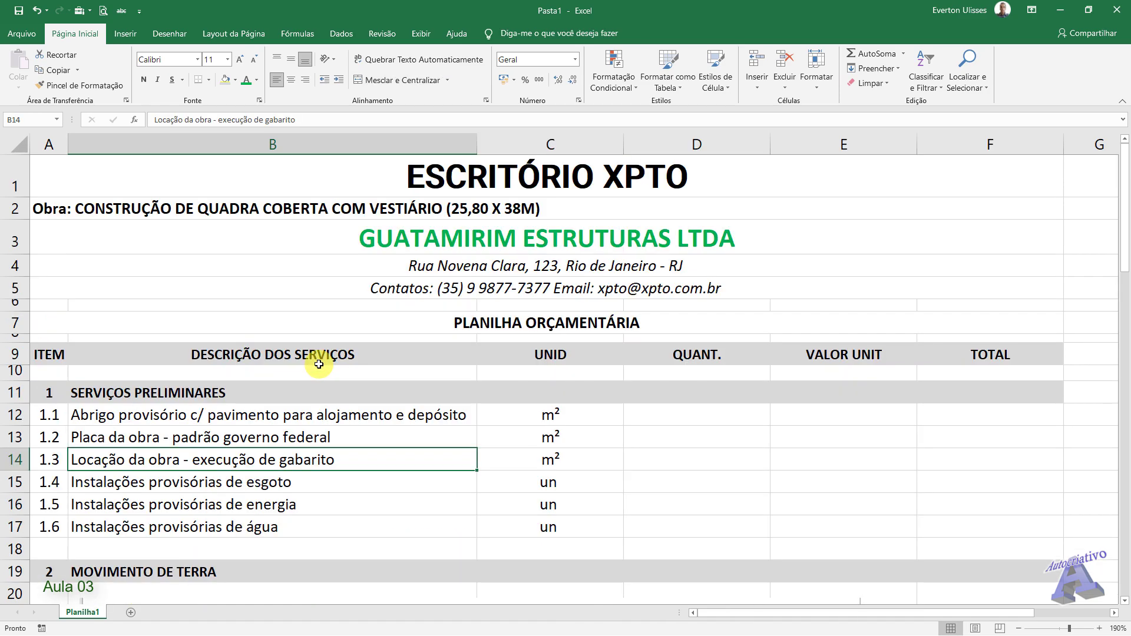
Step: Move the reference picture clear of column A and number items 2.1 to 2.5 in A20:A24
scroll(319, 364, down, 3)
scroll(326, 345, down, 1)
drag(193, 380, 323, 214)
click(37, 325)
text(2.1)
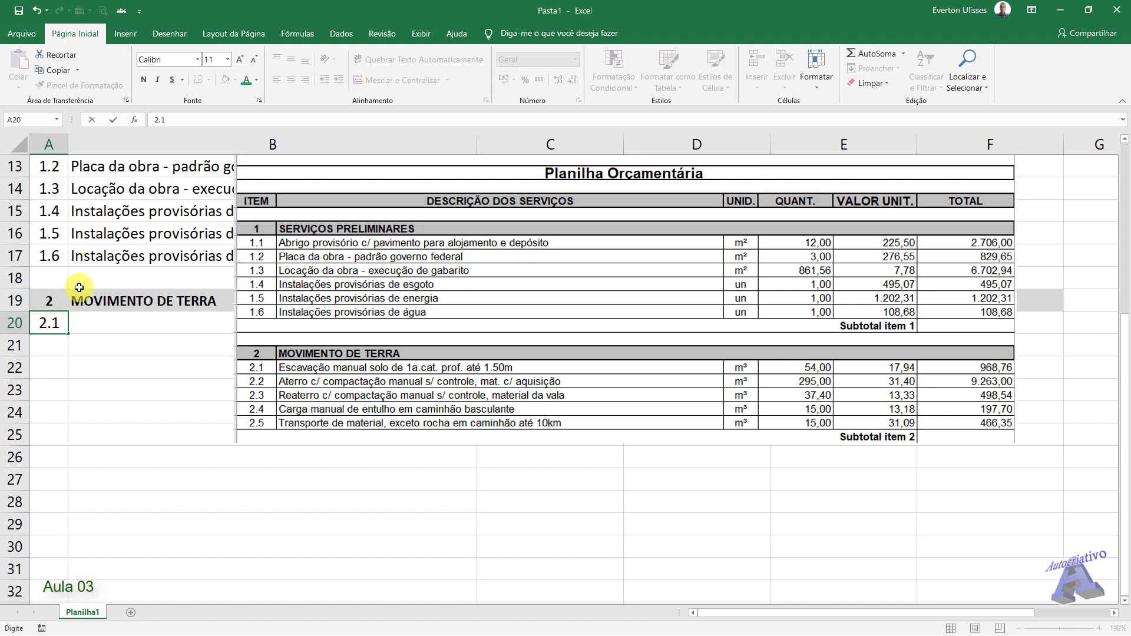
click(93, 386)
click(60, 325)
drag(68, 334, 71, 416)
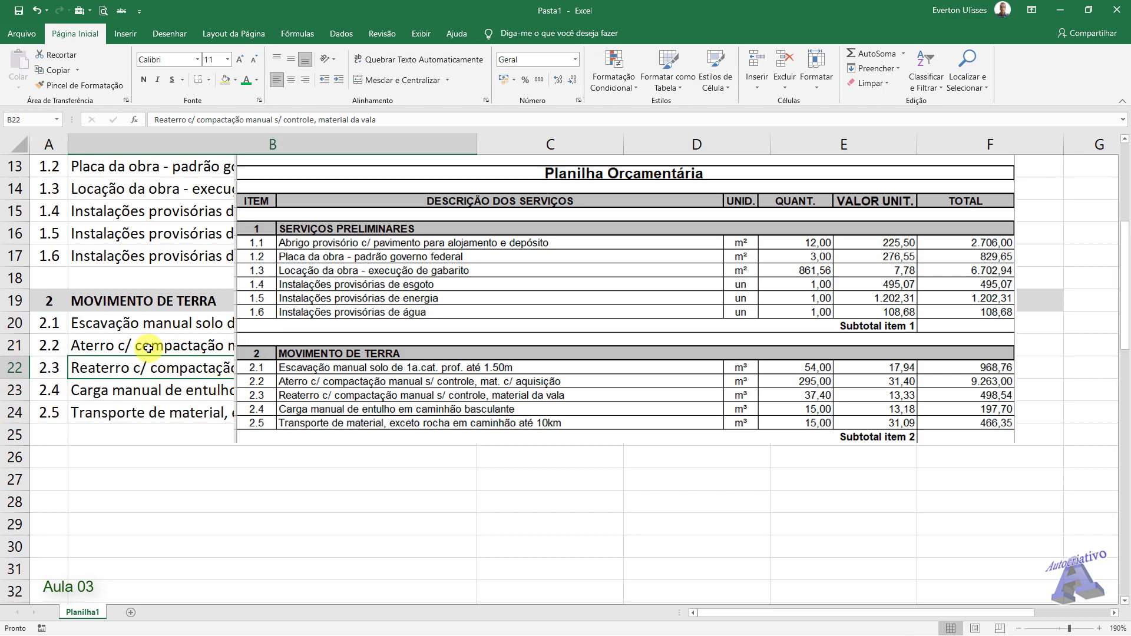
Step: Move the reference picture above the MOVIMENTO DE TERRA rows and enter m³ as the unit of item 2.1 in C20
drag(148, 325, 144, 413)
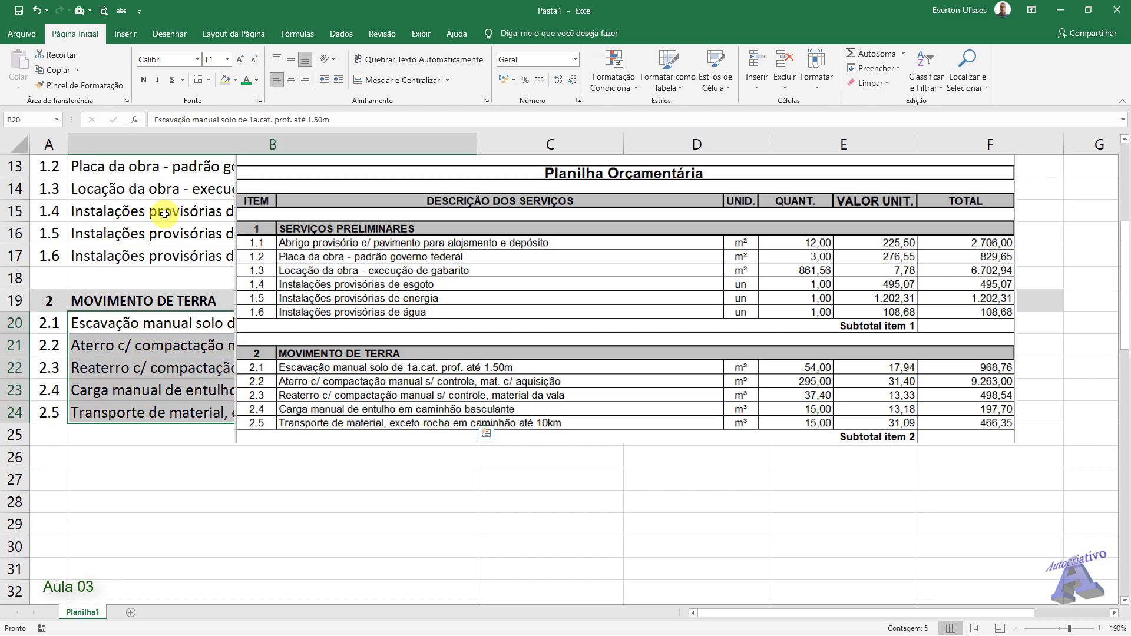
drag(333, 182, 448, 353)
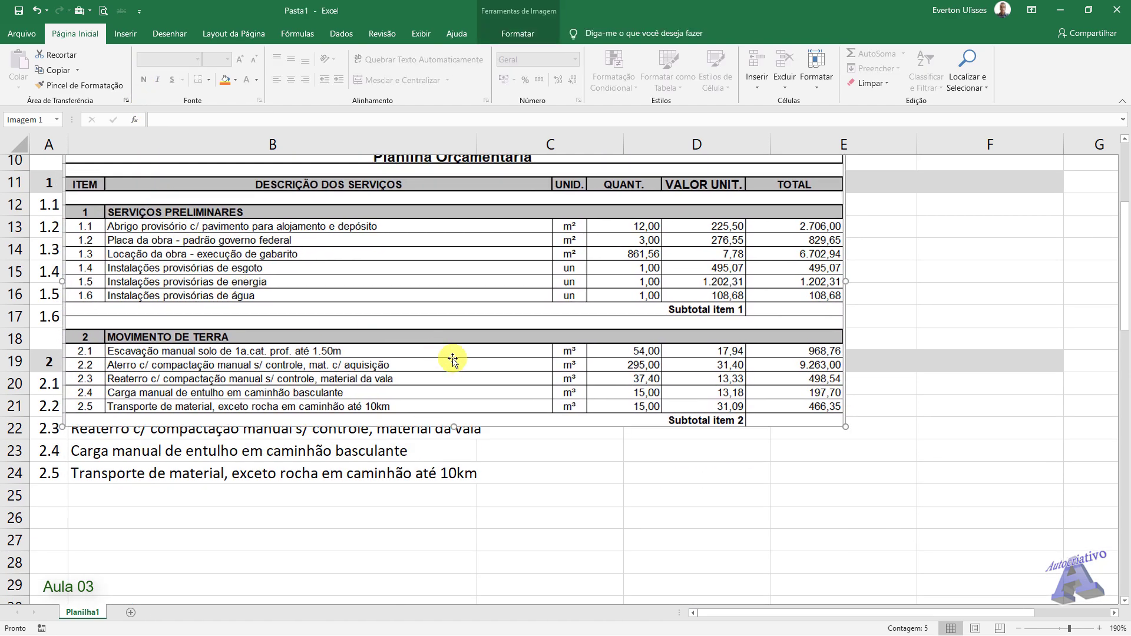
drag(555, 365, 539, 253)
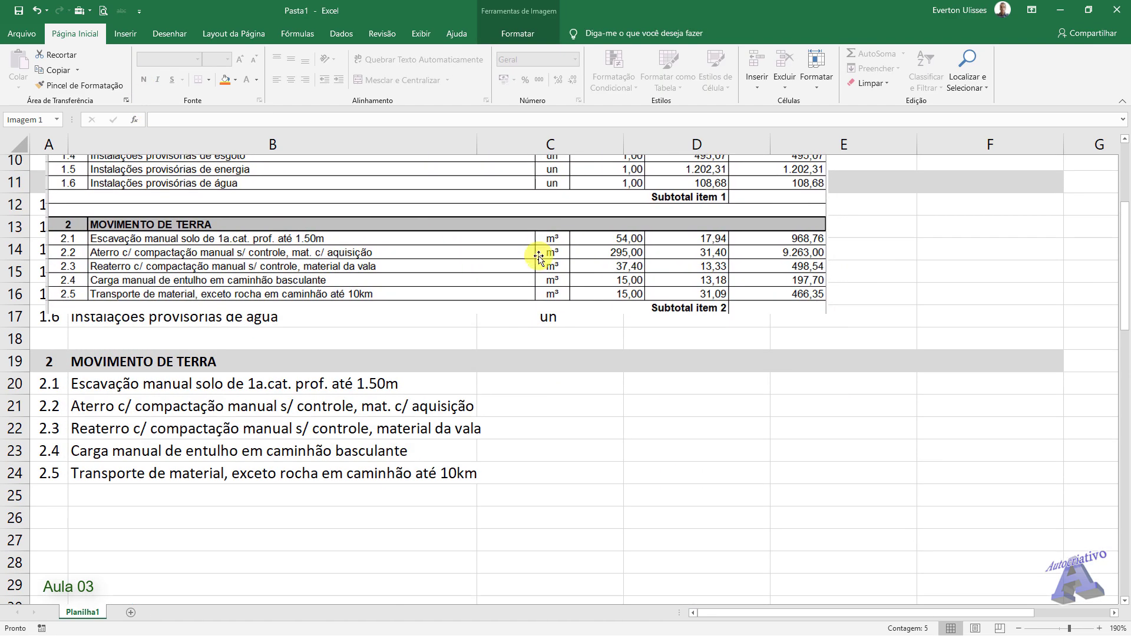
click(537, 390)
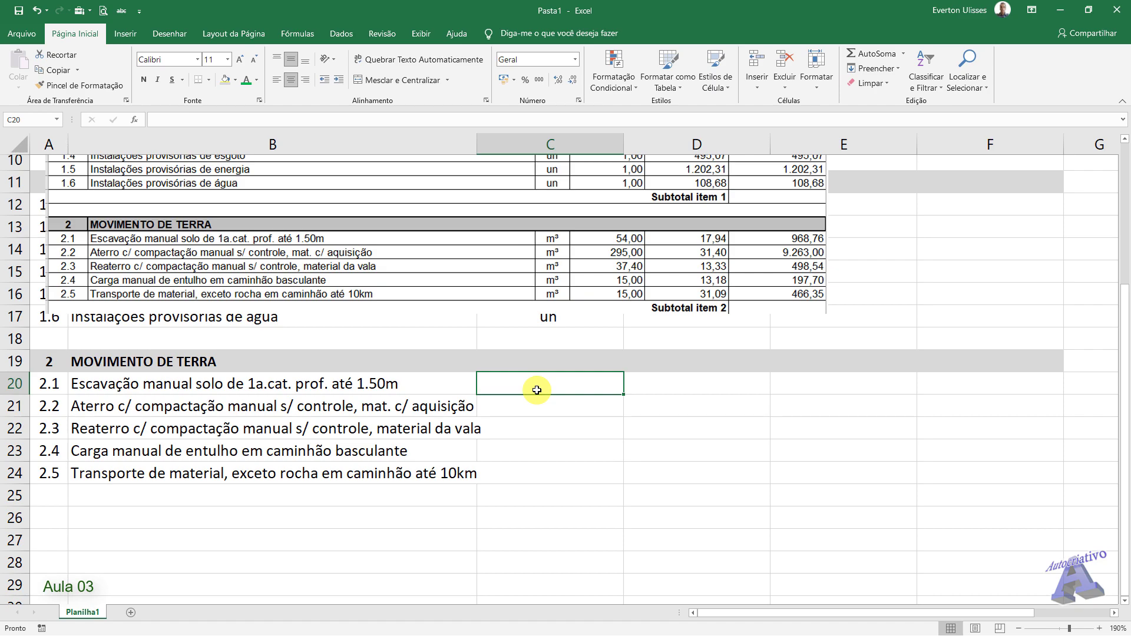
text(m³)
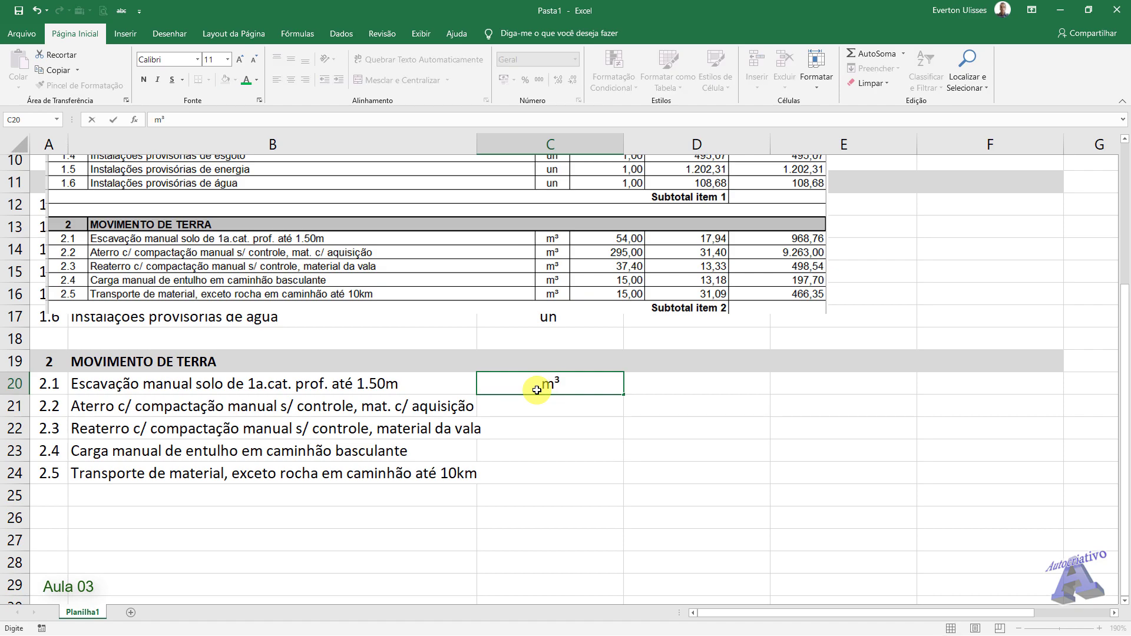
key(Return)
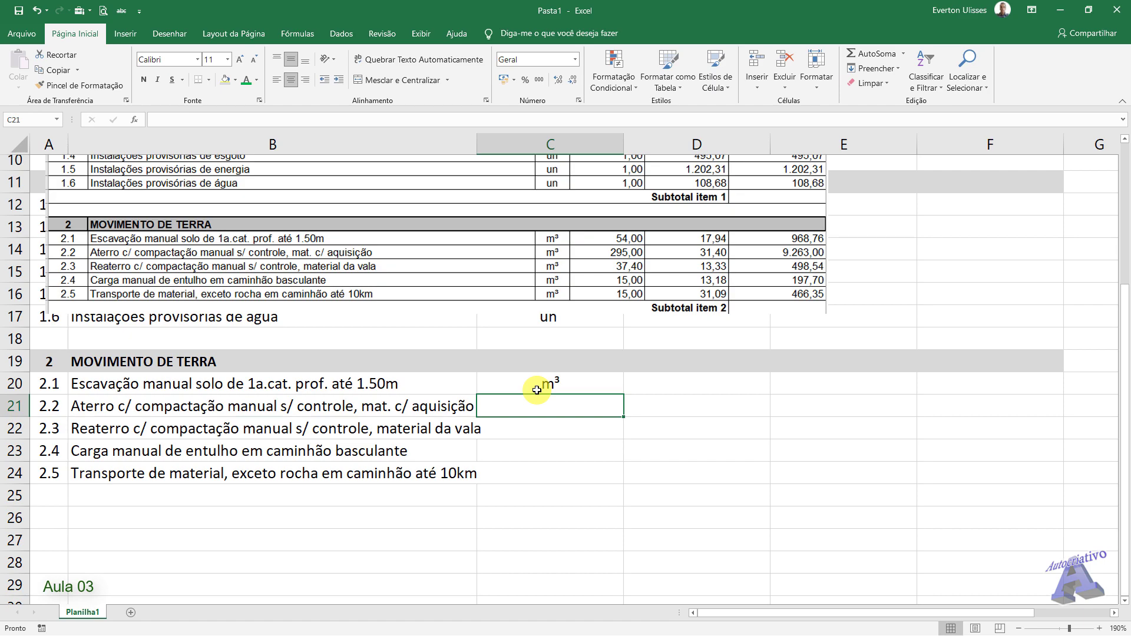
Step: Copy the unit m³ from C20 into C21:C24 for items 2.2 to 2.5
click(537, 390)
key(ctrl+c)
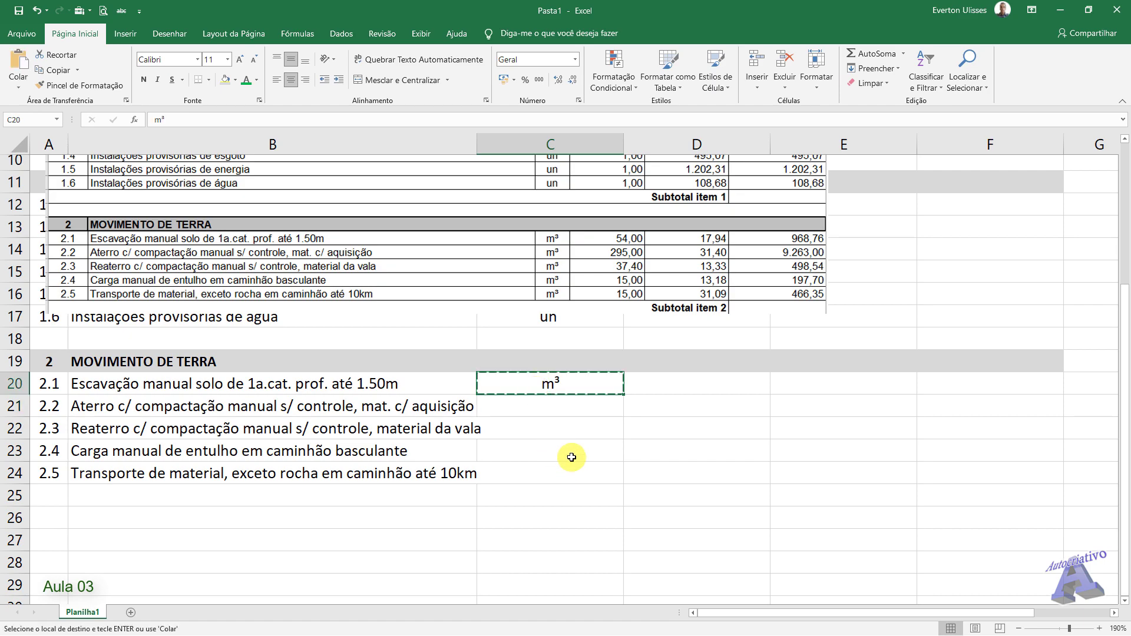
drag(554, 400, 555, 473)
key(ctrl+v)
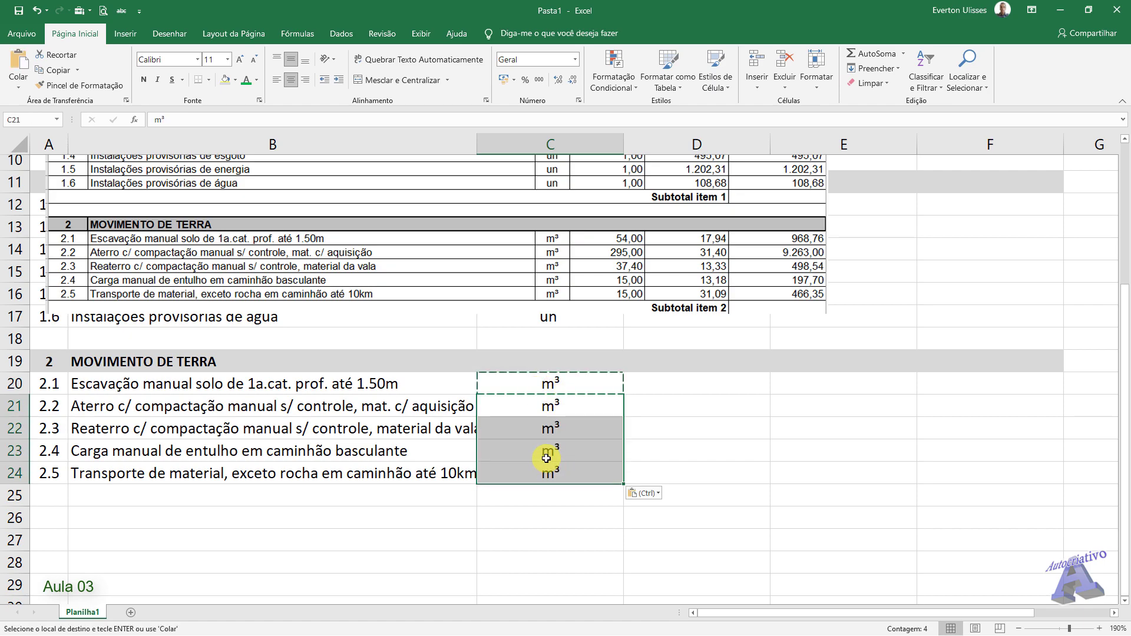
click(696, 436)
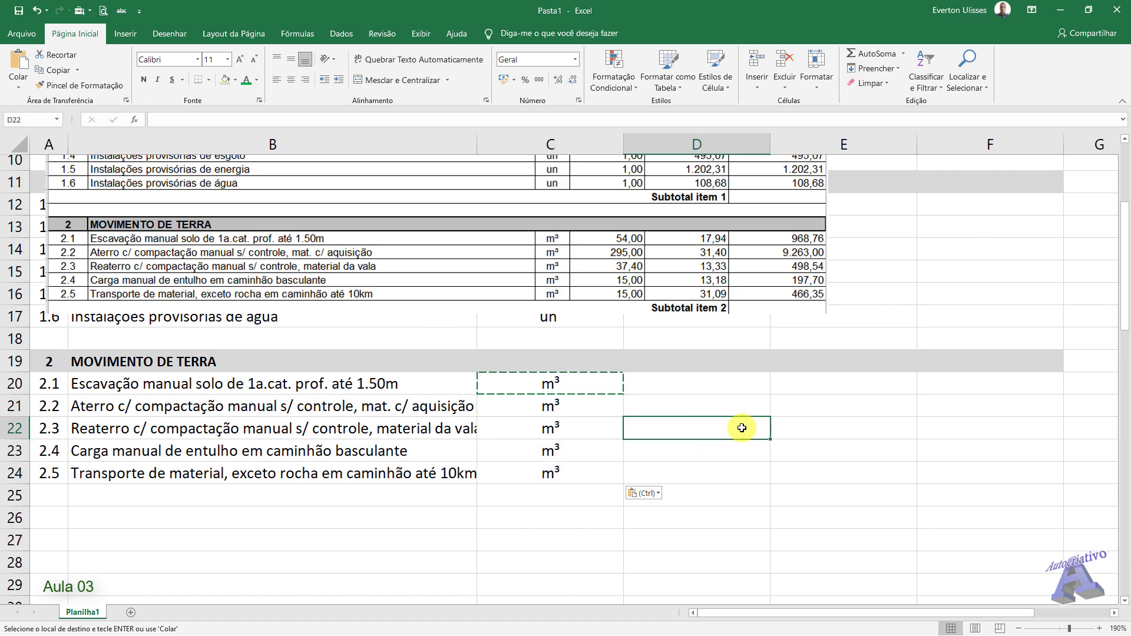
Step: Move the reference picture down to the free rows below item 2.5, clear of the budget data
scroll(590, 455, up, 2)
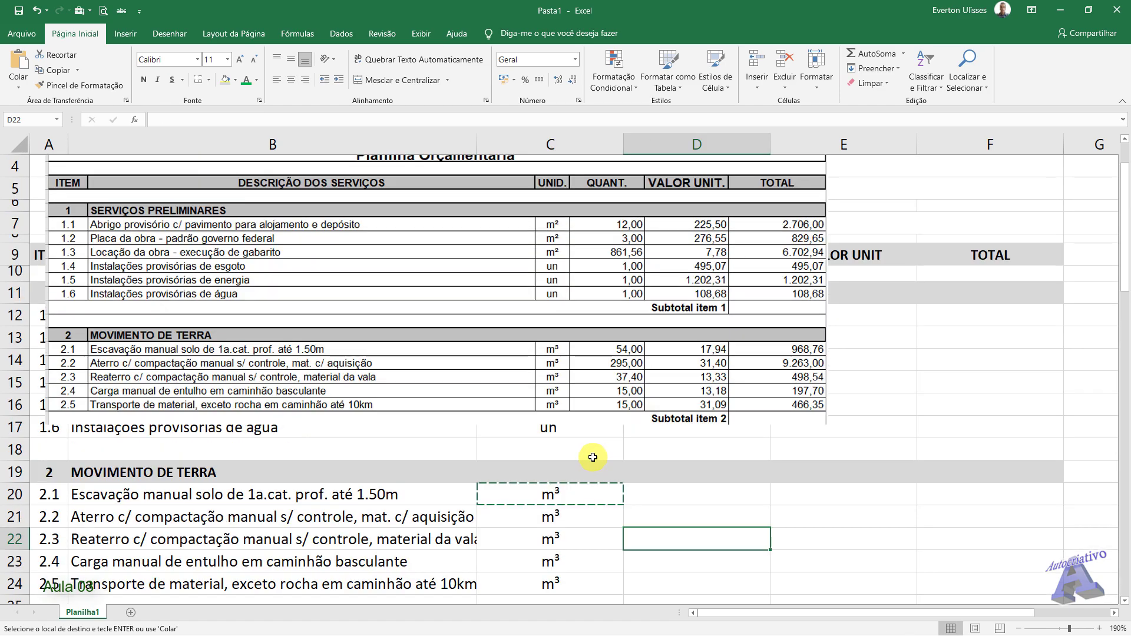
click(561, 384)
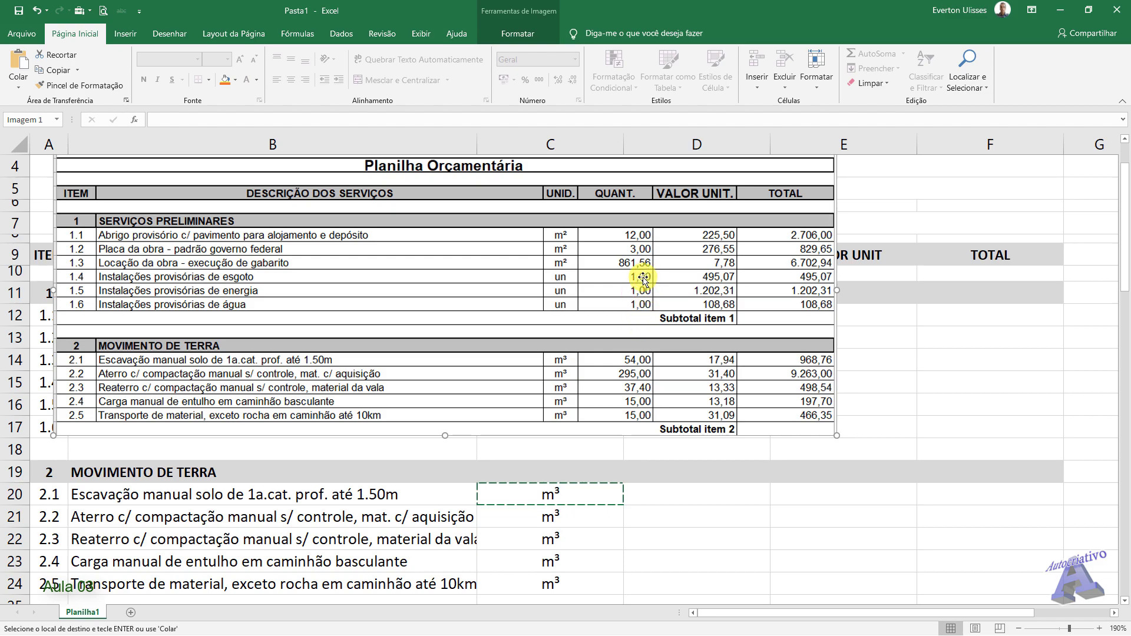
drag(447, 226, 535, 372)
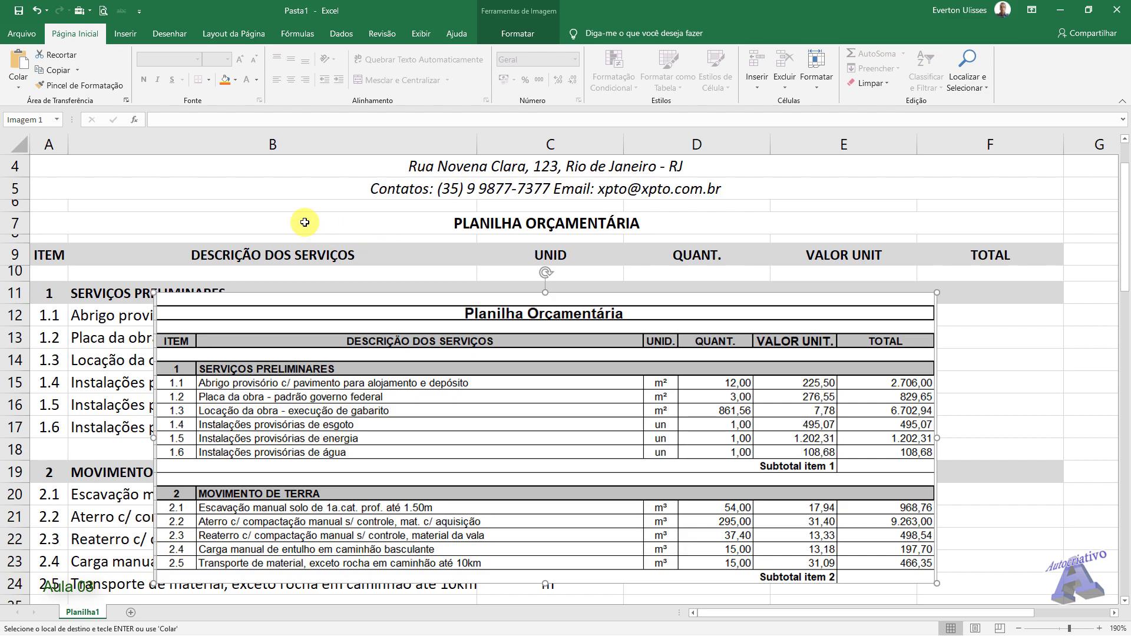
click(309, 241)
scroll(308, 242, up, 1)
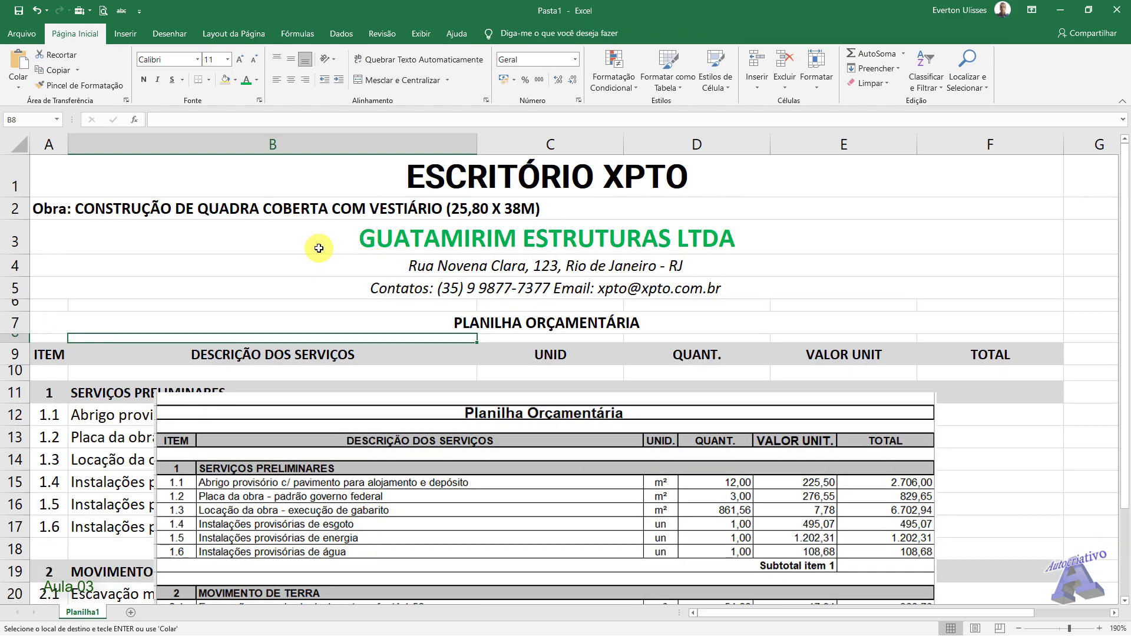
click(19, 11)
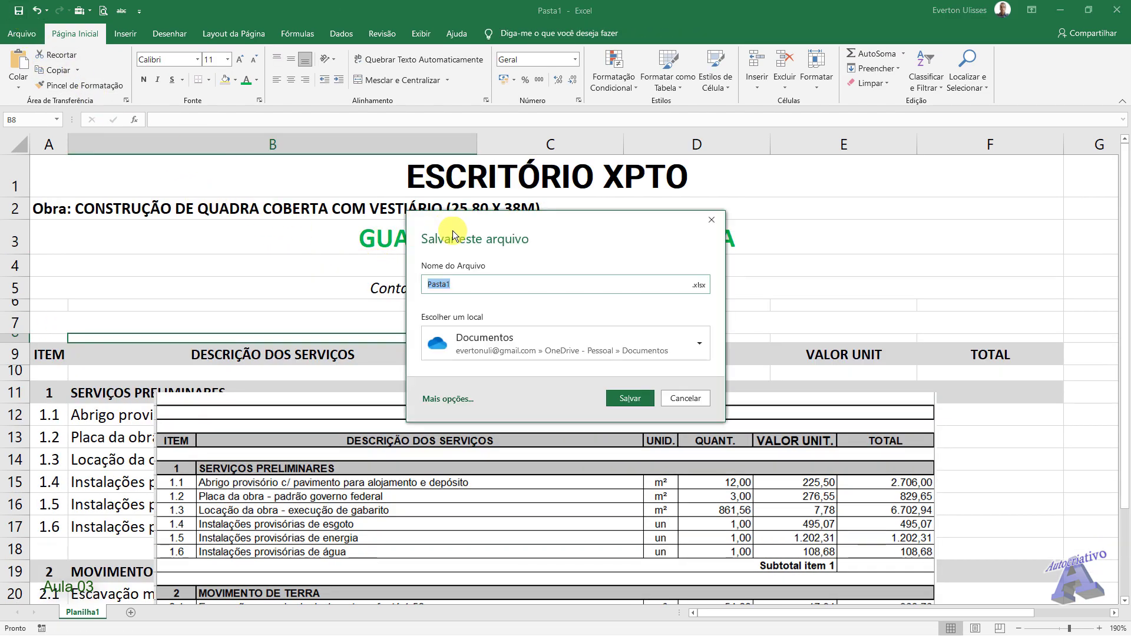
click(712, 221)
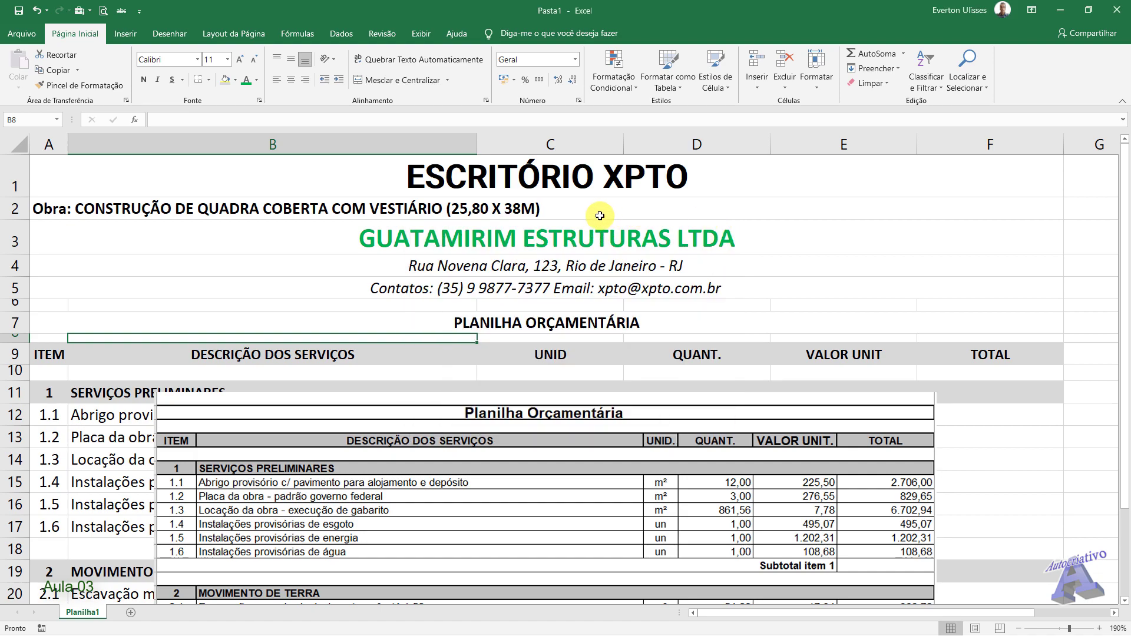
drag(324, 411, 346, 528)
scroll(424, 303, down, 2)
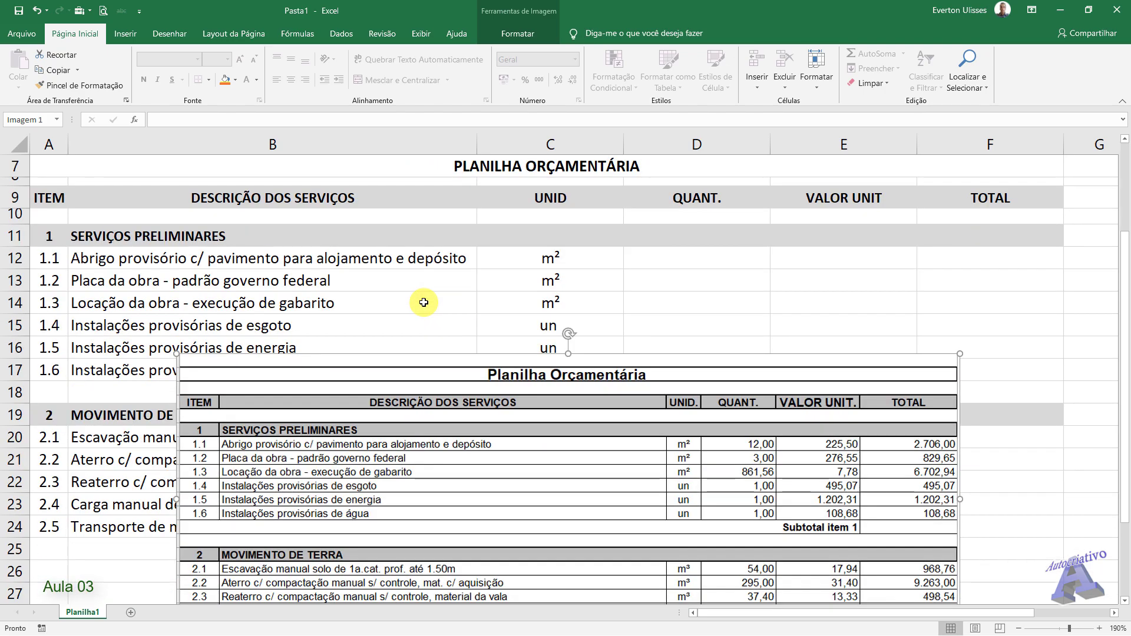
scroll(424, 302, down, 1)
drag(405, 334, 418, 512)
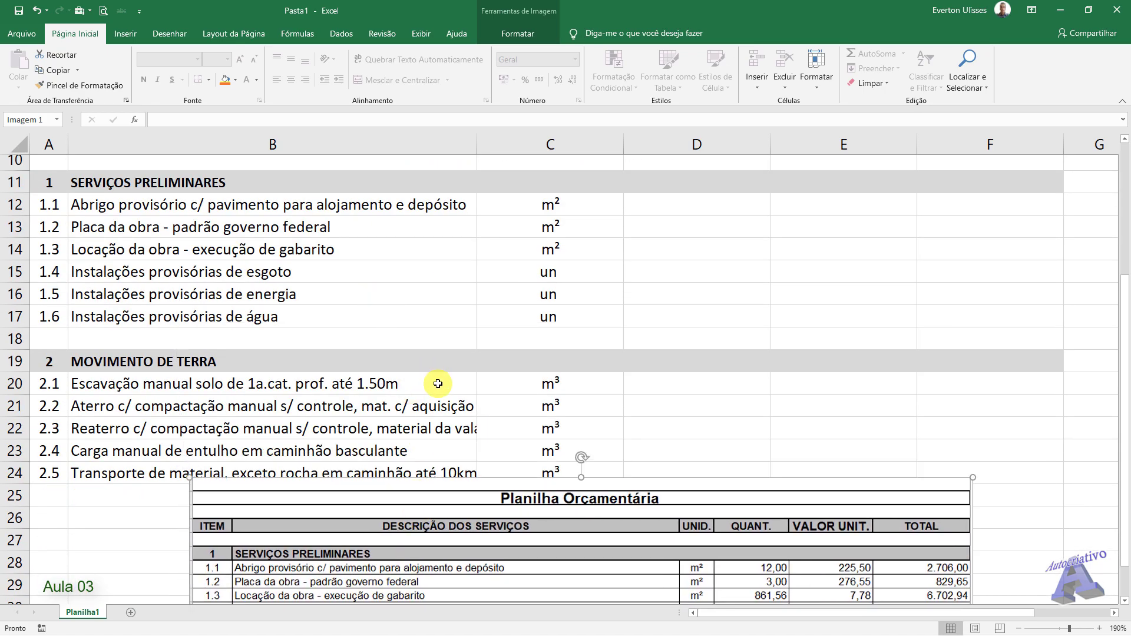
Step: Review the header and both service sections of the budget at a 175% zoom
scroll(432, 377, up, 2)
scroll(483, 405, up, 1)
scroll(483, 407, down, 2)
scroll(484, 407, up, 2)
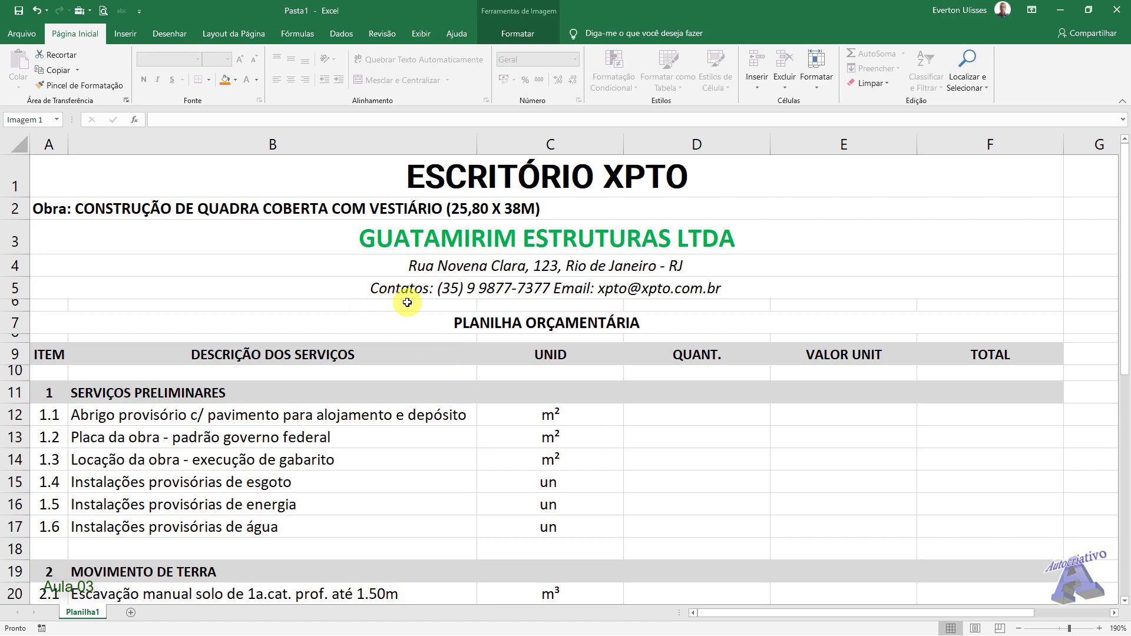
scroll(408, 303, down, 1)
scroll(440, 370, up, 6)
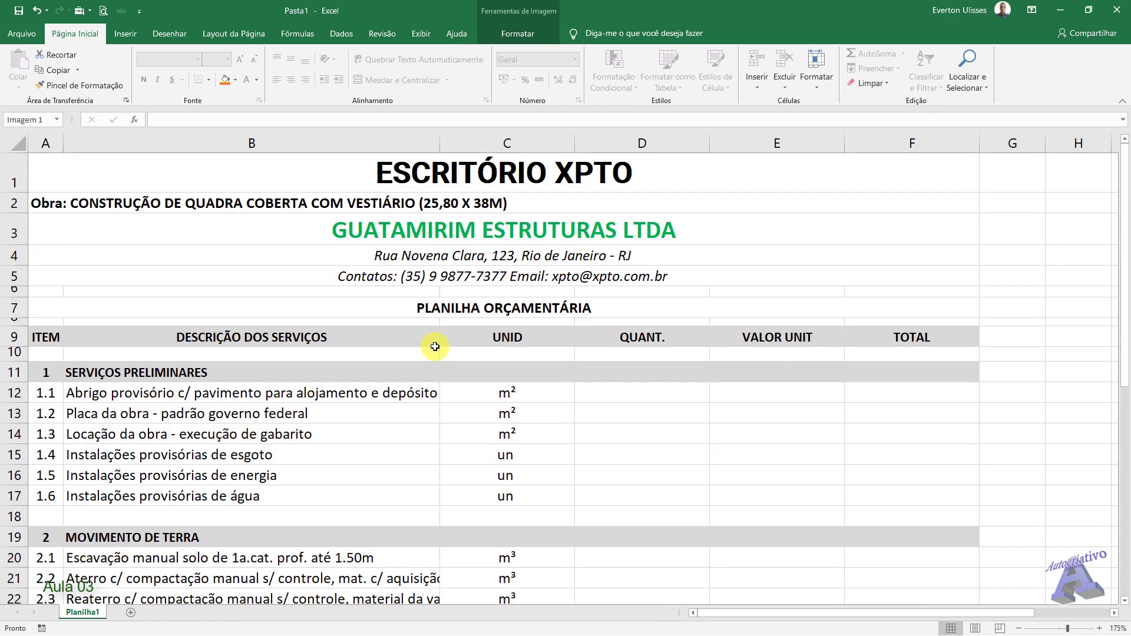
Step: Save the workbook as Escritorio XPTO in the Tema03 folder under Documentos, Curso Excel 2021
click(435, 347)
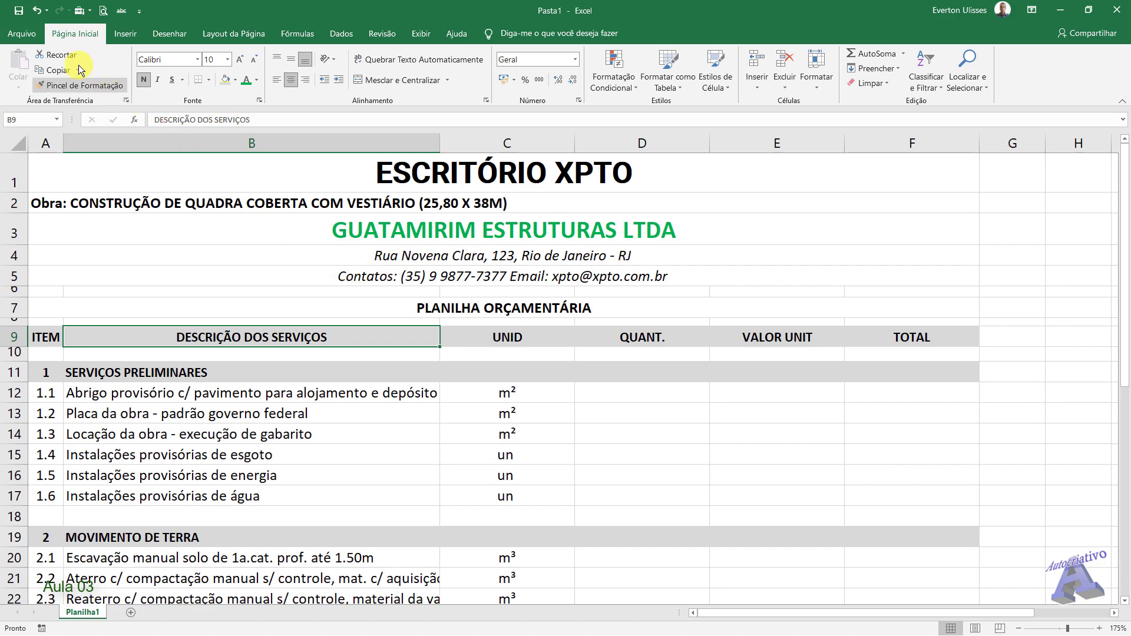
click(19, 10)
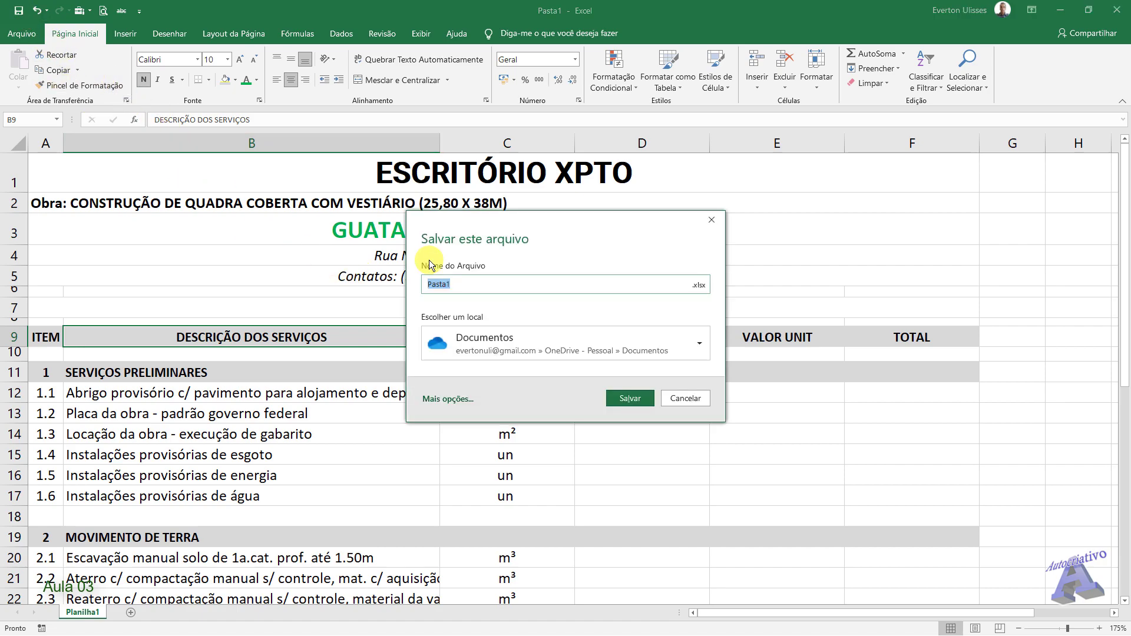
double_click(461, 285)
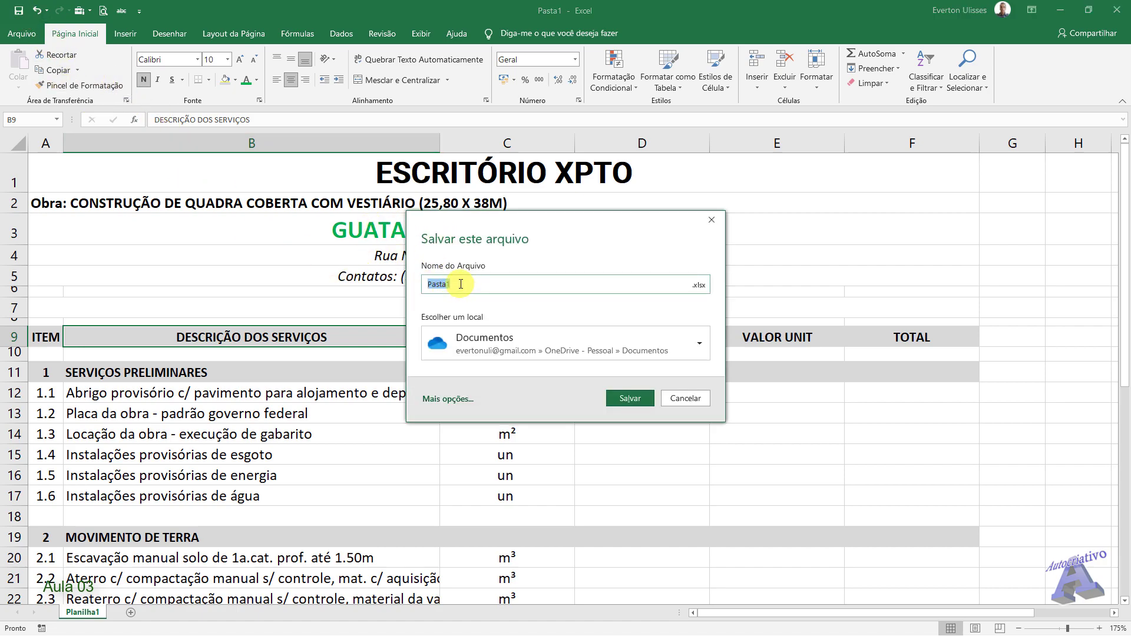
click(583, 335)
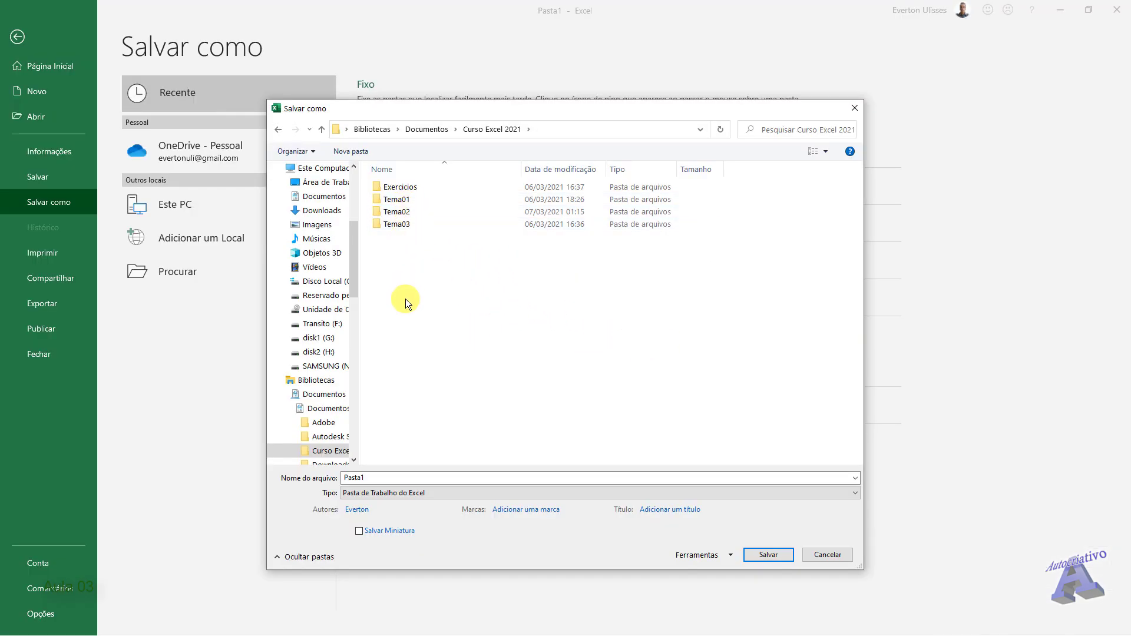
double_click(398, 226)
click(415, 478)
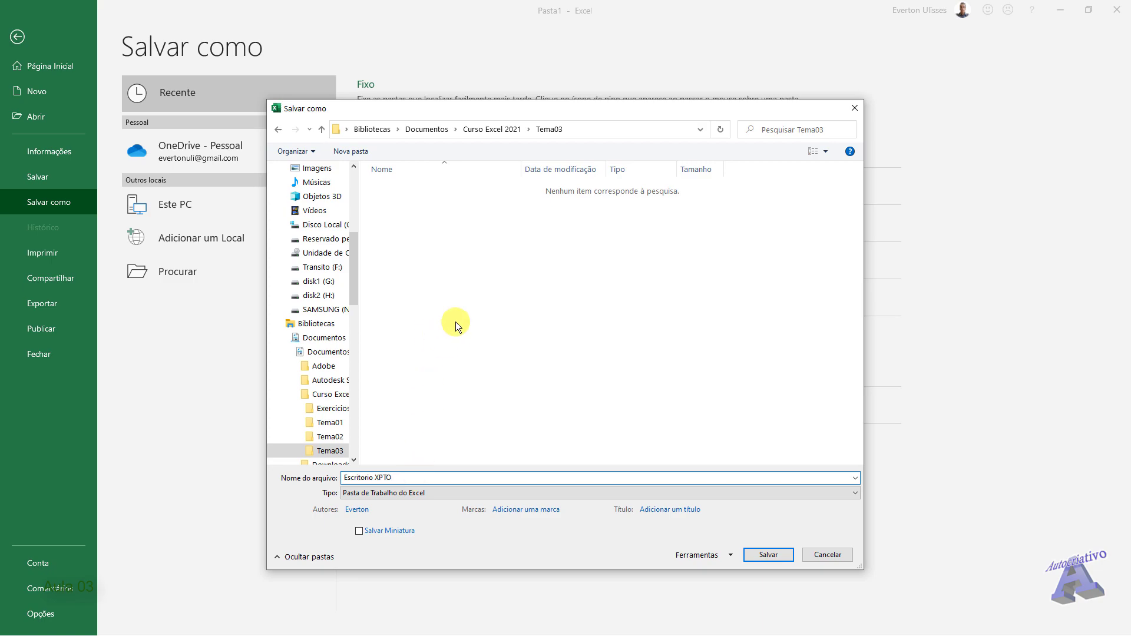
click(768, 555)
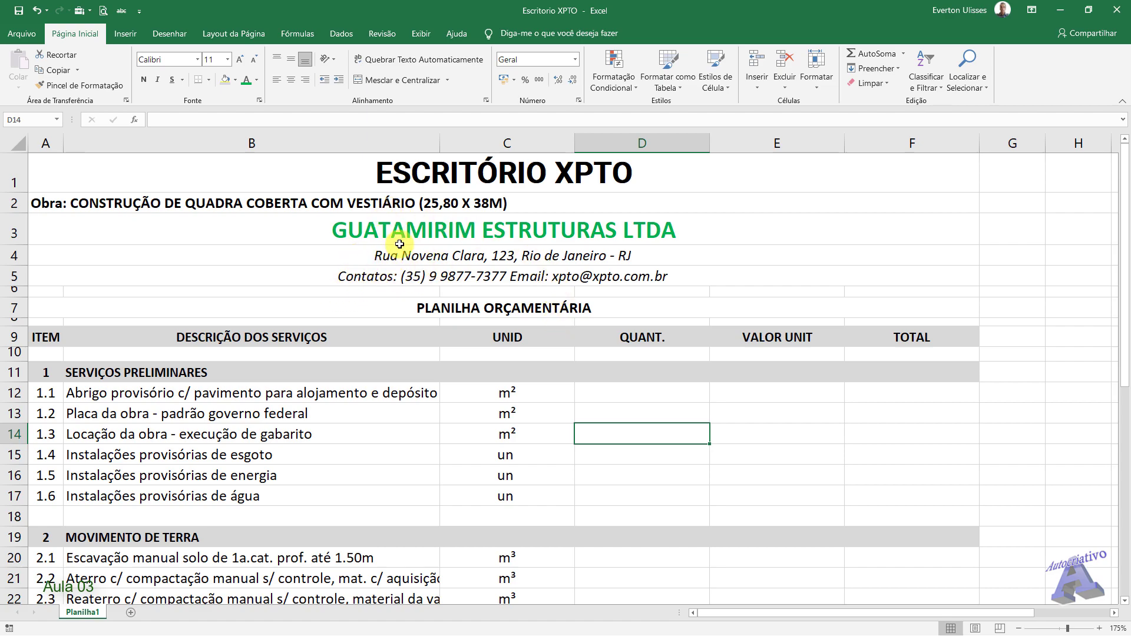
click(467, 263)
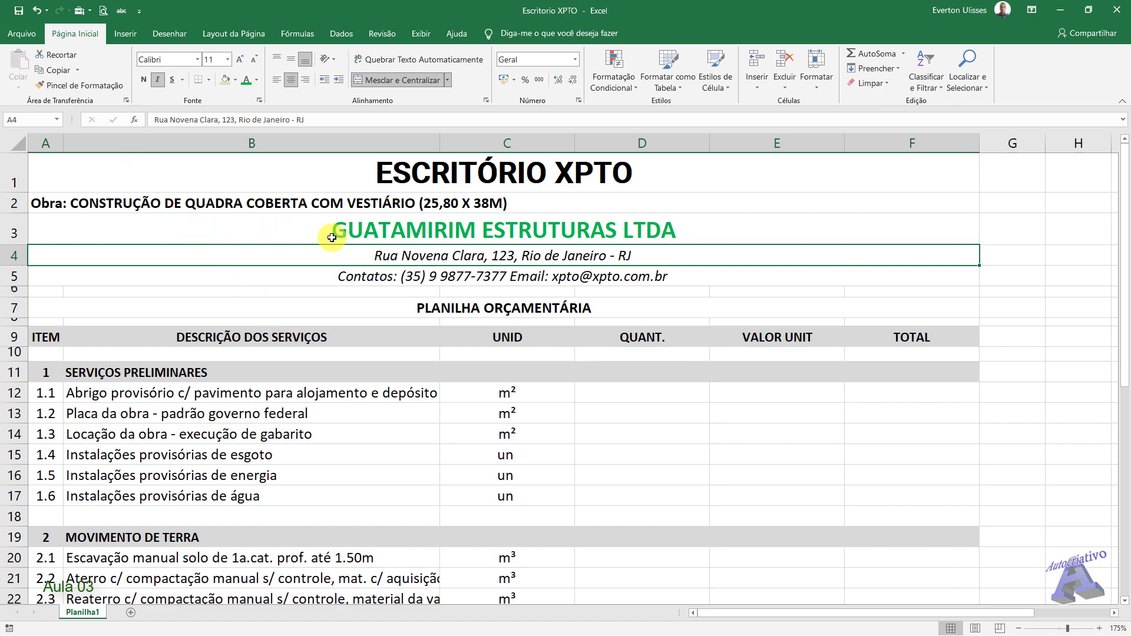
click(314, 180)
drag(314, 180, 323, 352)
drag(283, 276, 259, 257)
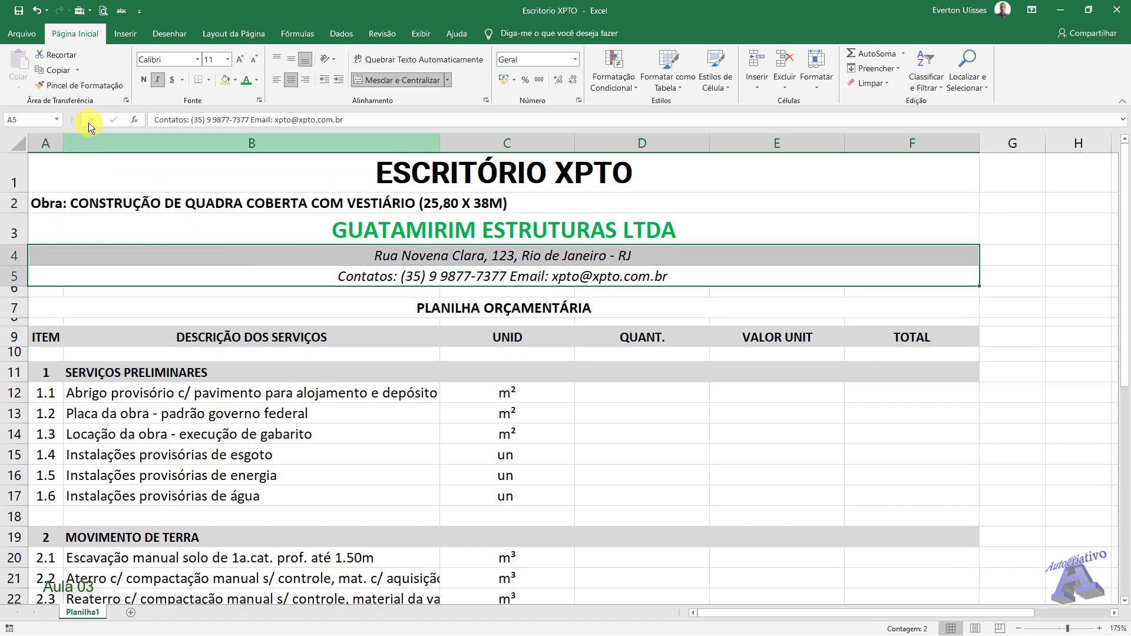
Step: Start saving a copy of the workbook and create a folder named Tema04 inside Documentos, Curso Excel 2021
click(23, 34)
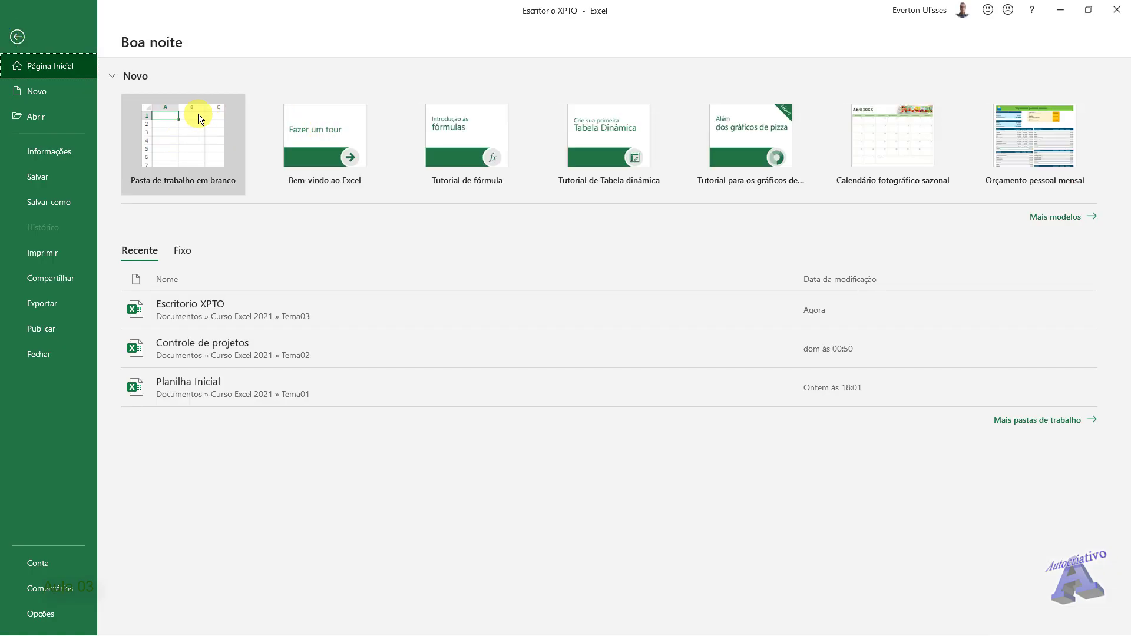
click(53, 197)
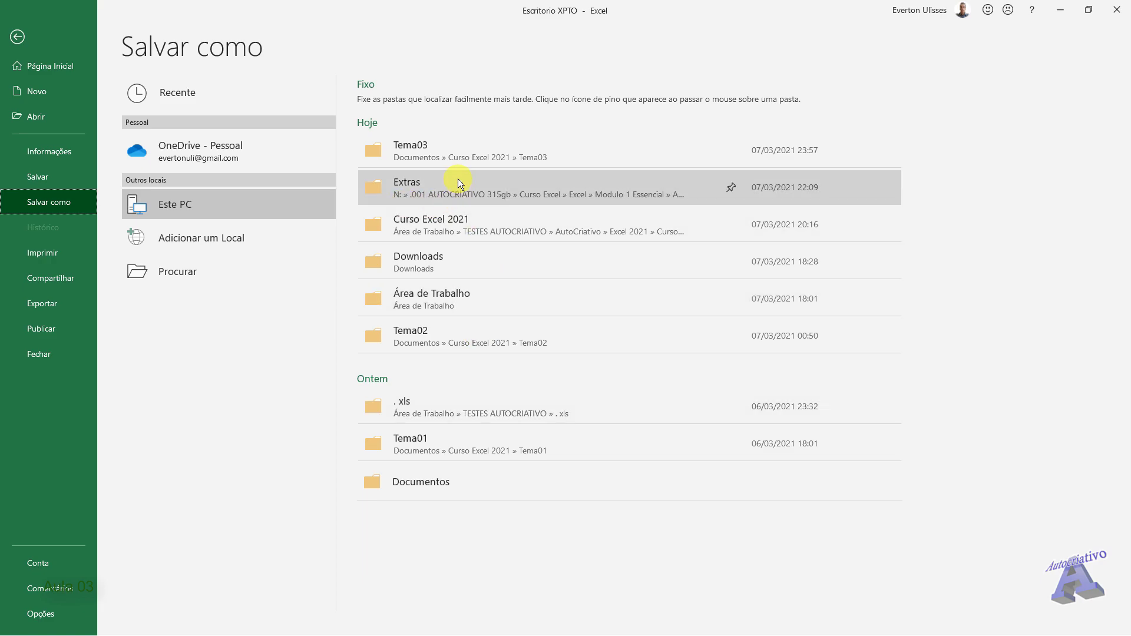
click(432, 479)
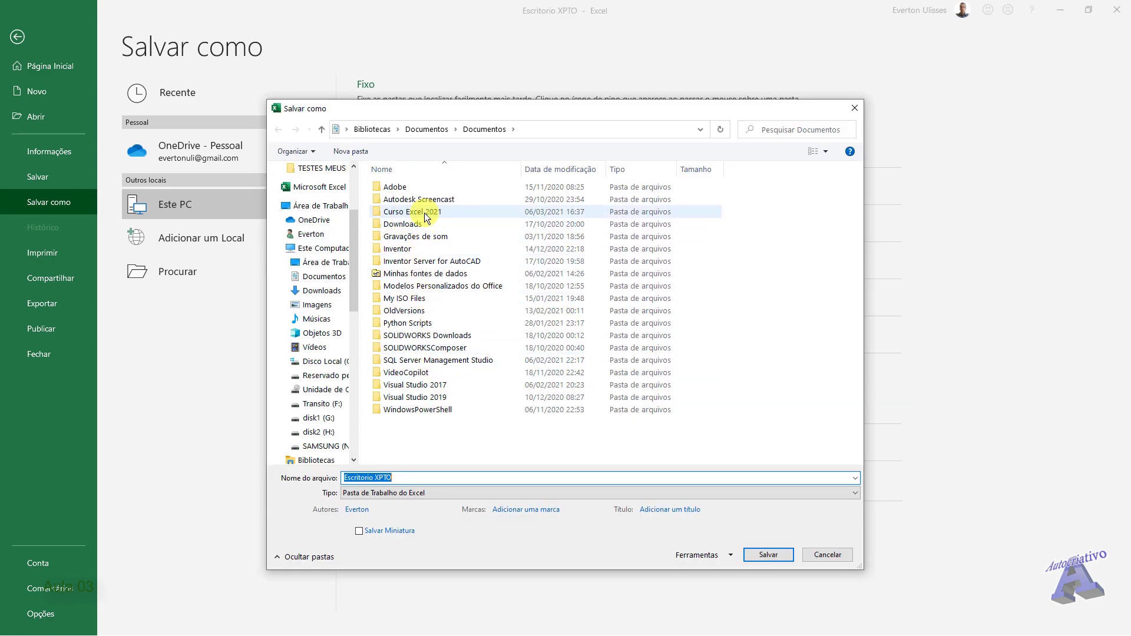
double_click(431, 215)
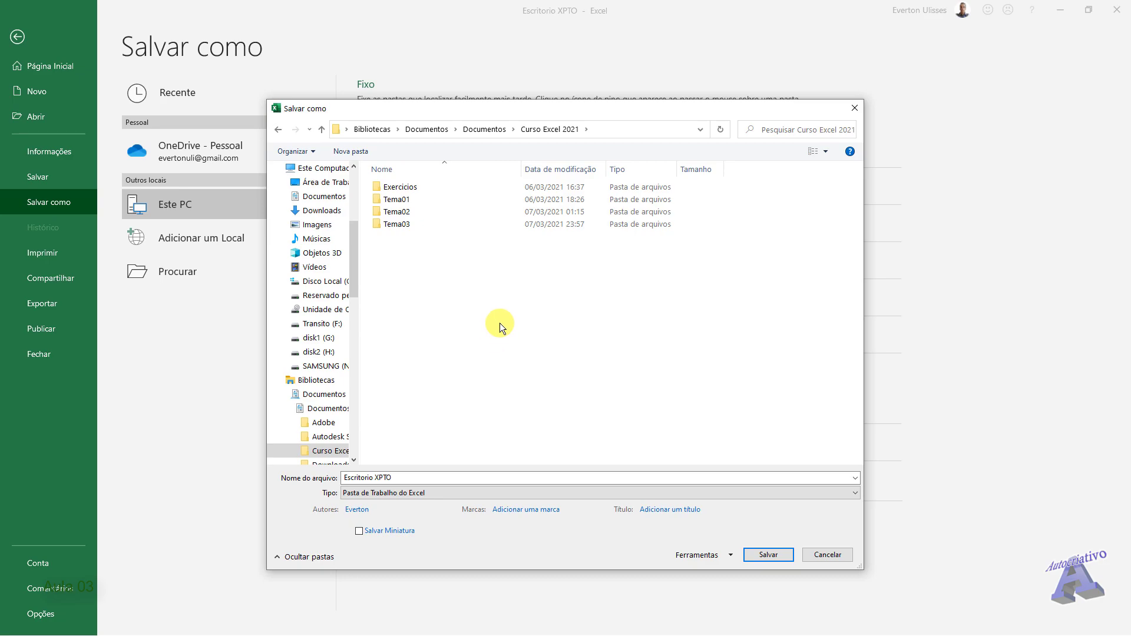
right_click(480, 275)
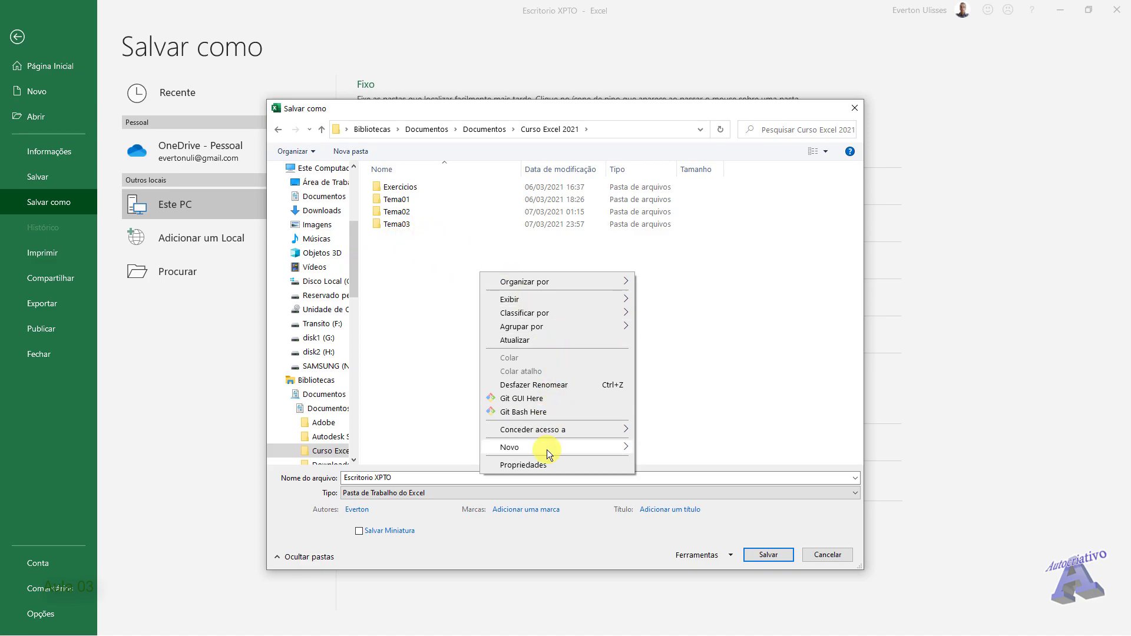
mouse_move(597, 449)
click(662, 449)
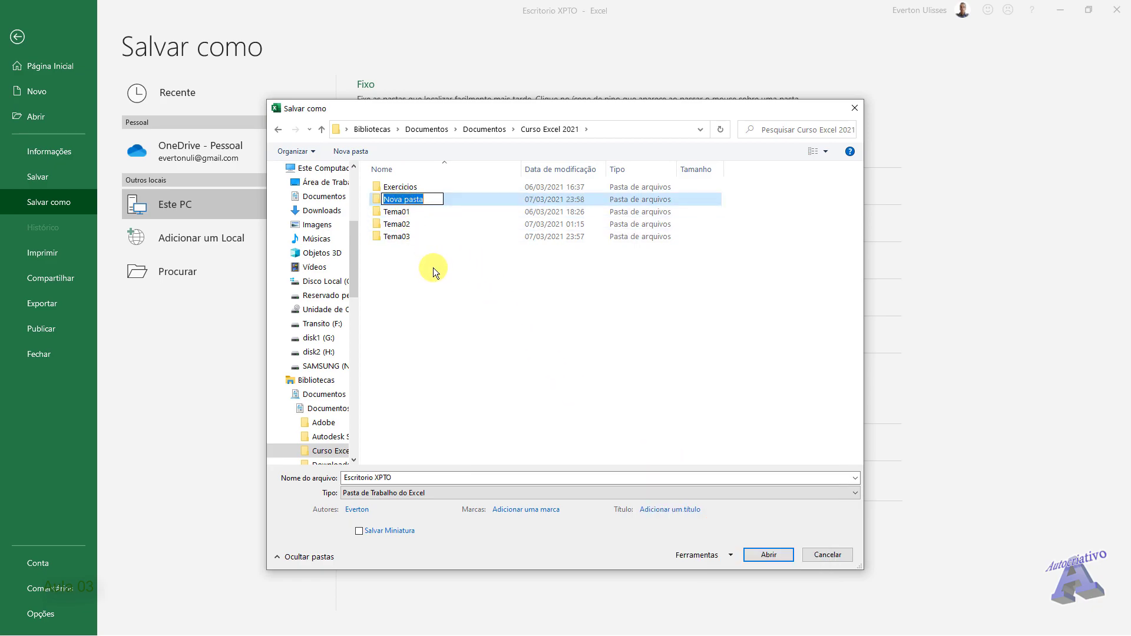
text(Tema)
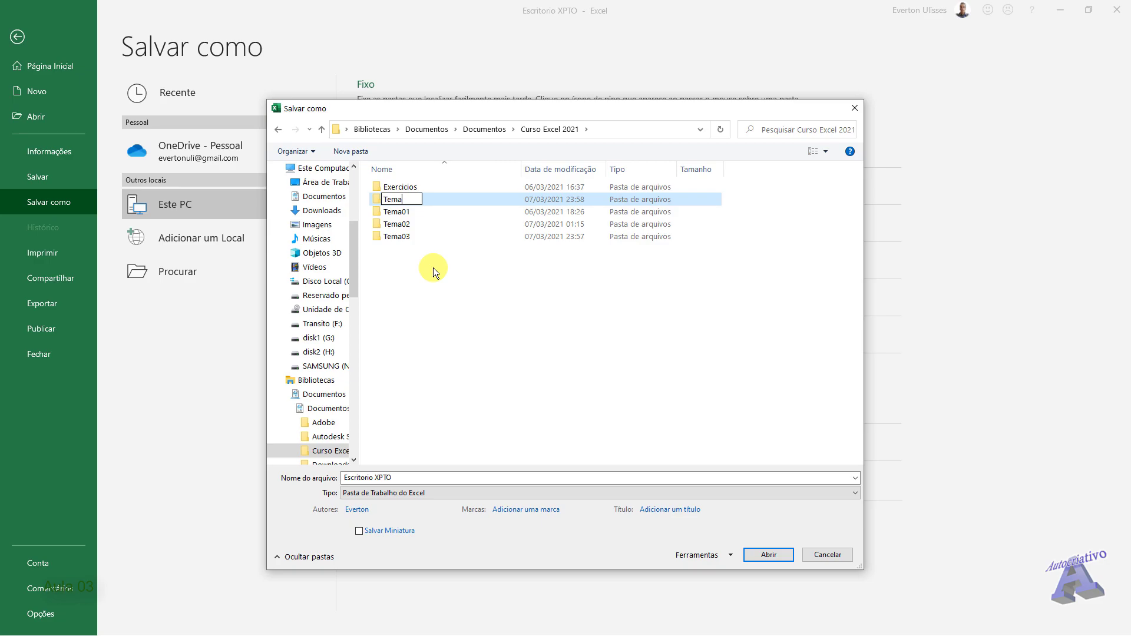
text(04)
key(Return)
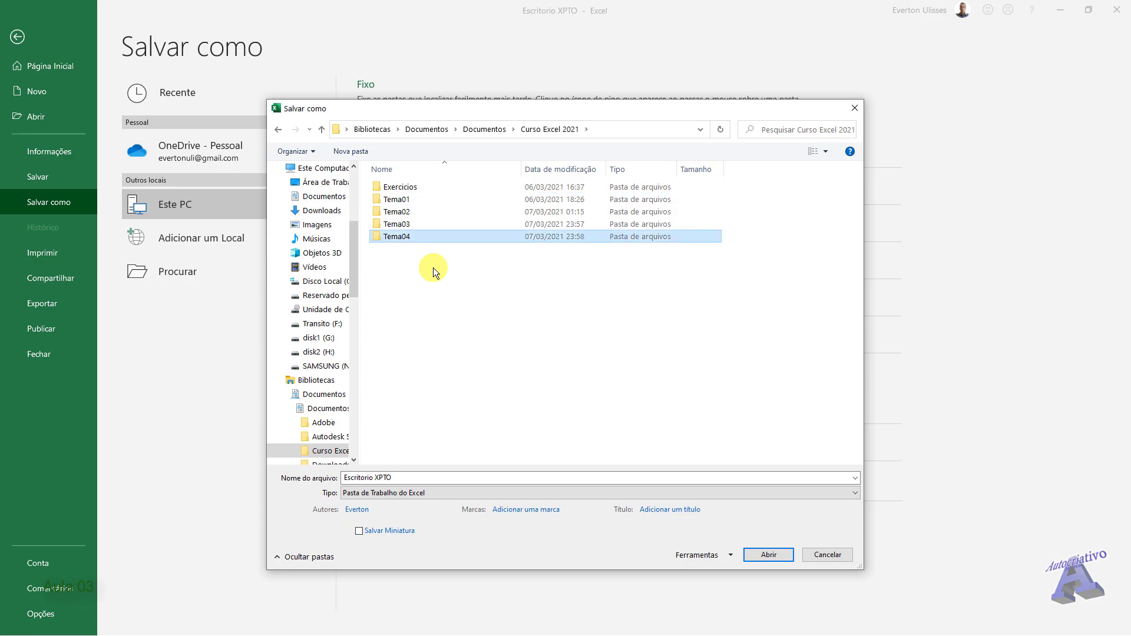
Step: Save the workbook copy in the Tema04 folder under the file name Escritorio XPTO v2
double_click(411, 237)
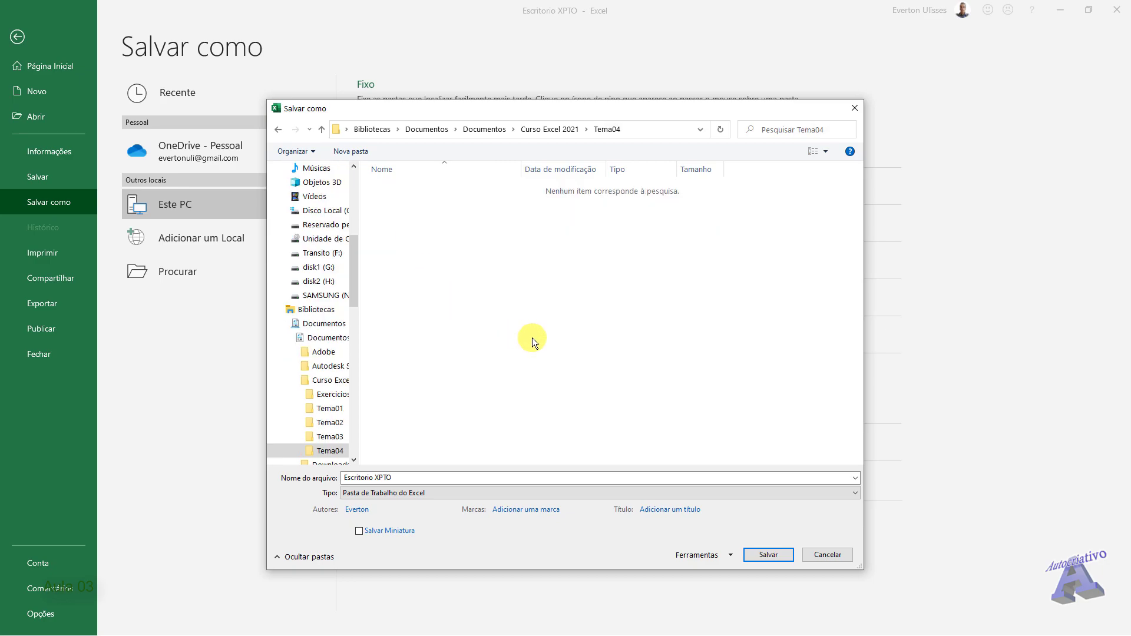
click(421, 477)
click(421, 478)
text(v2)
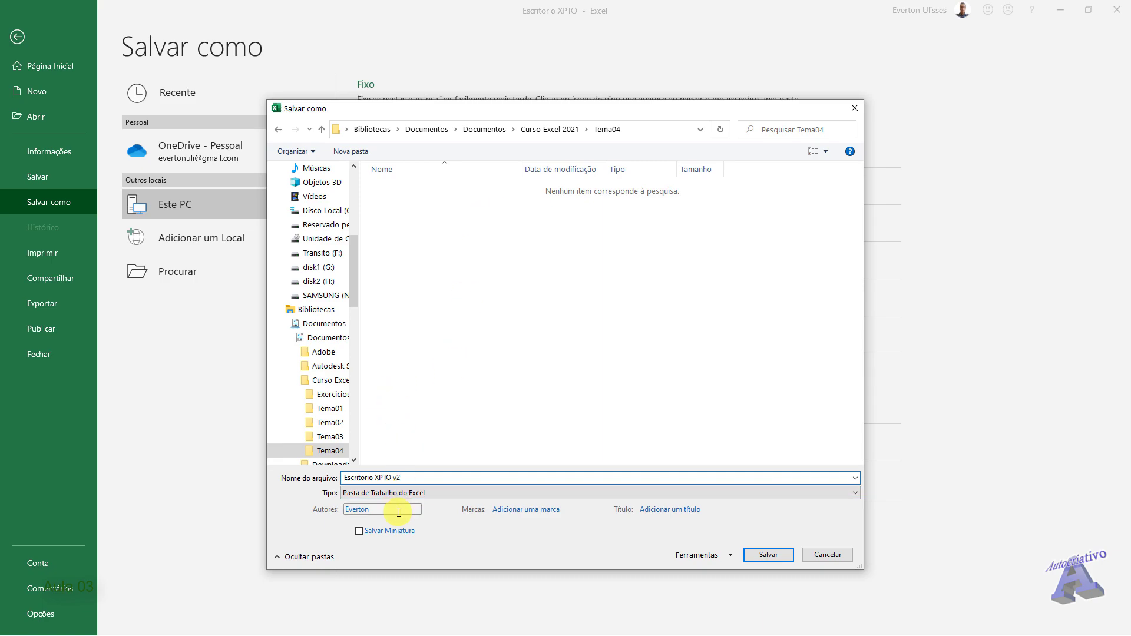
click(779, 555)
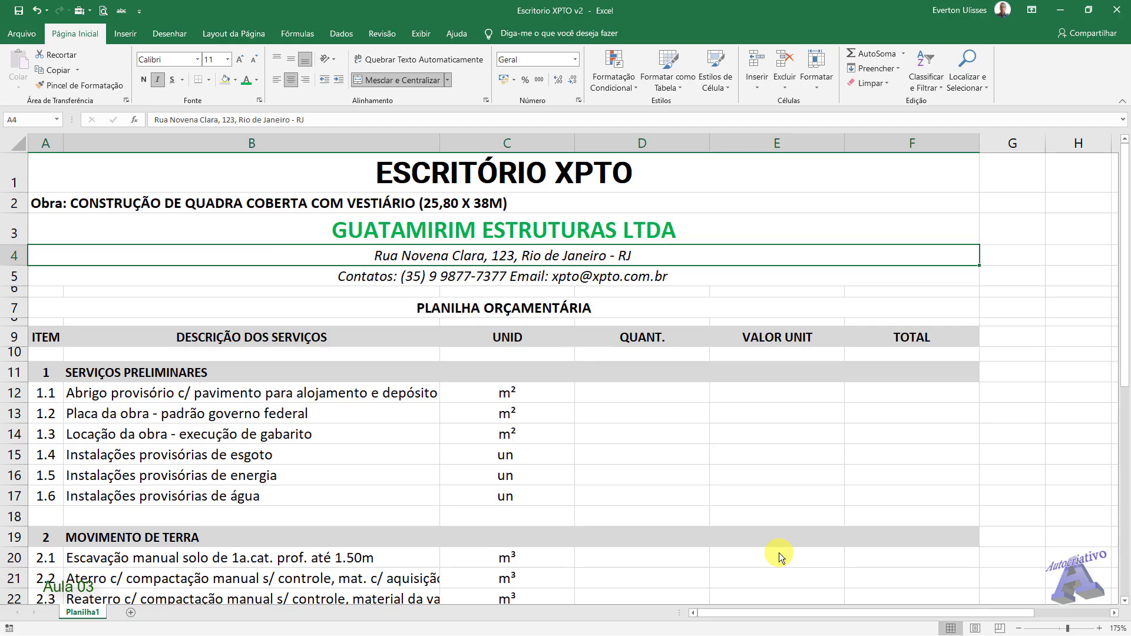